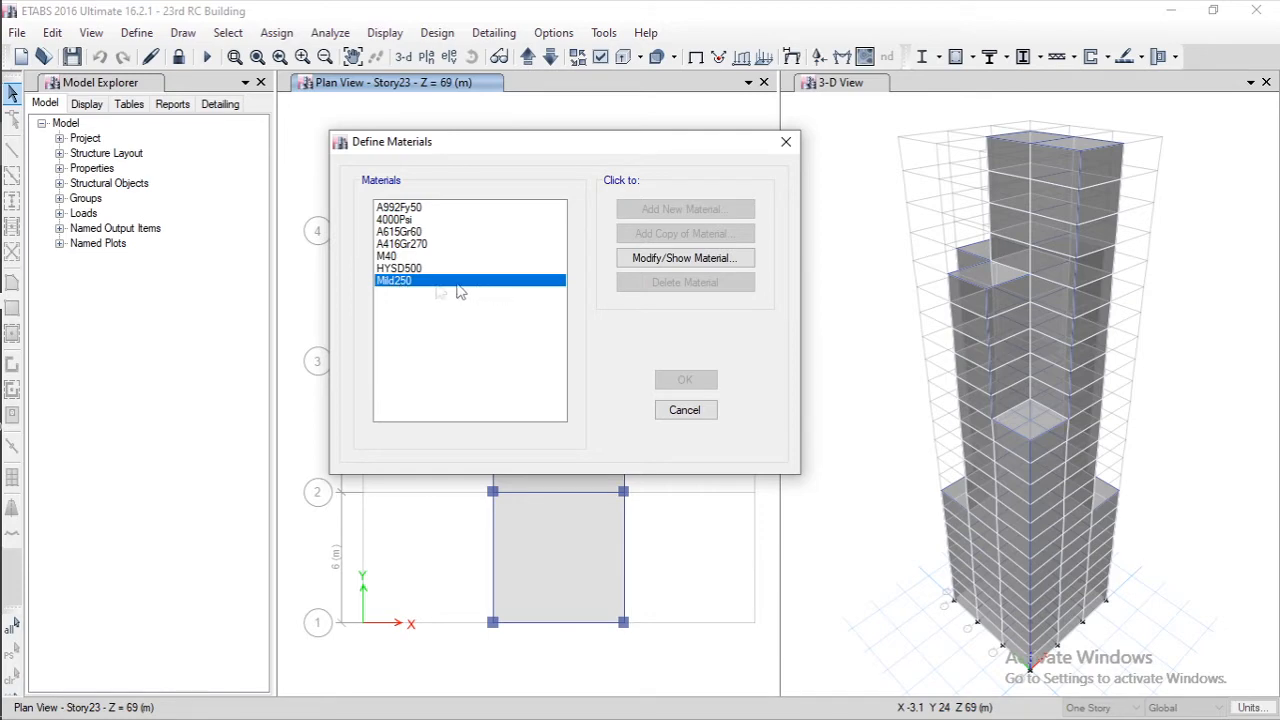
Step: Close the material definitions and review the defined frame sections, from B 500 X 300 to B 600 X 400 and C 500 X 500 to C 600 X 600
left_click(685, 410)
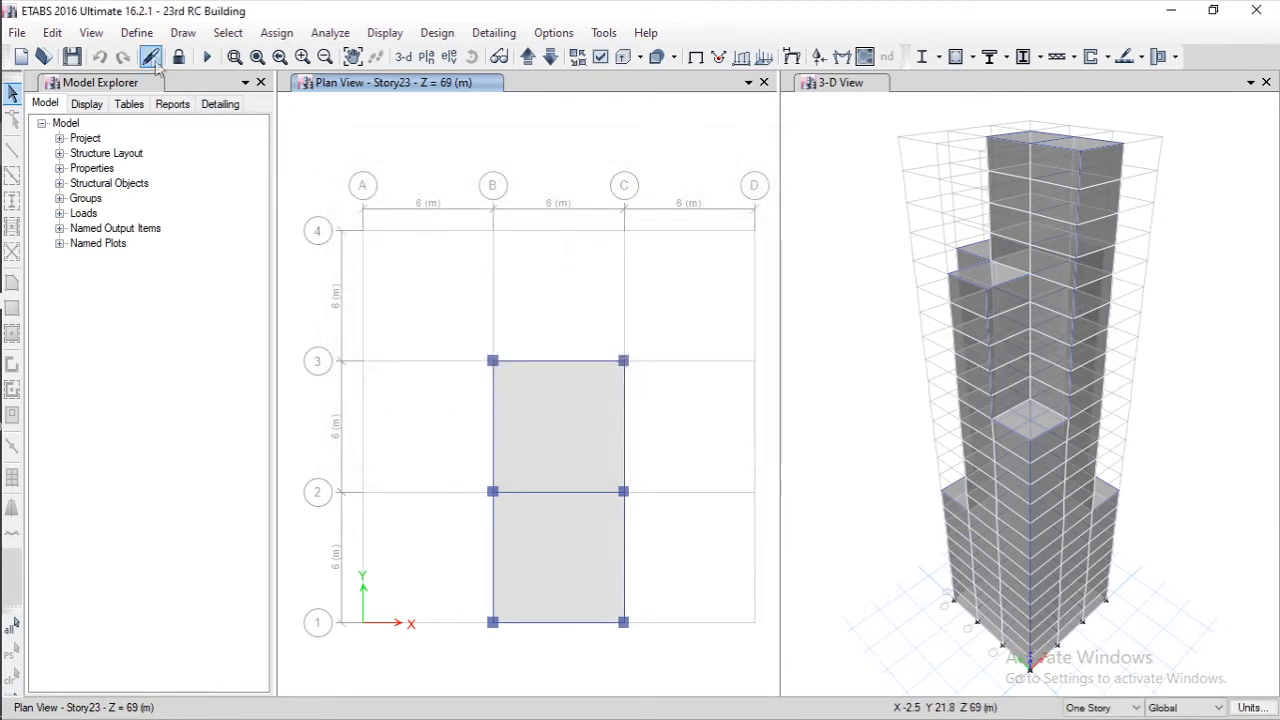
left_click(137, 32)
mouse_move(200, 86)
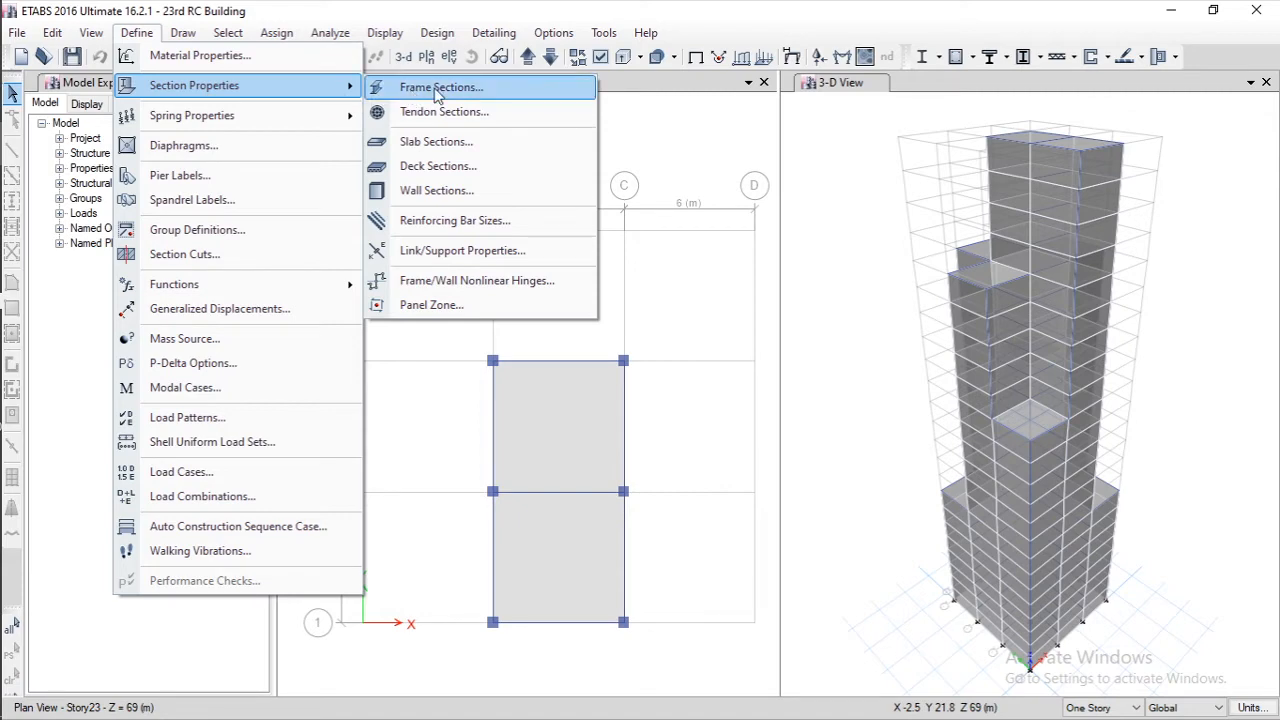
left_click(436, 88)
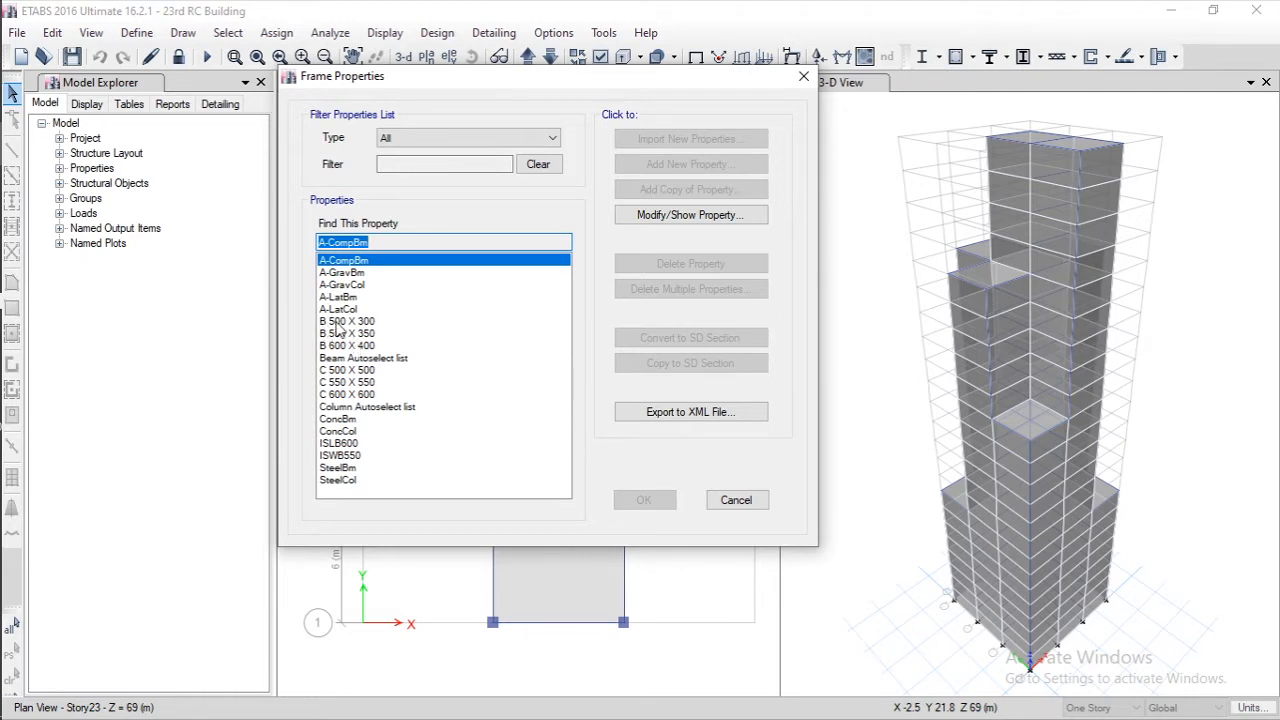
left_click(369, 344)
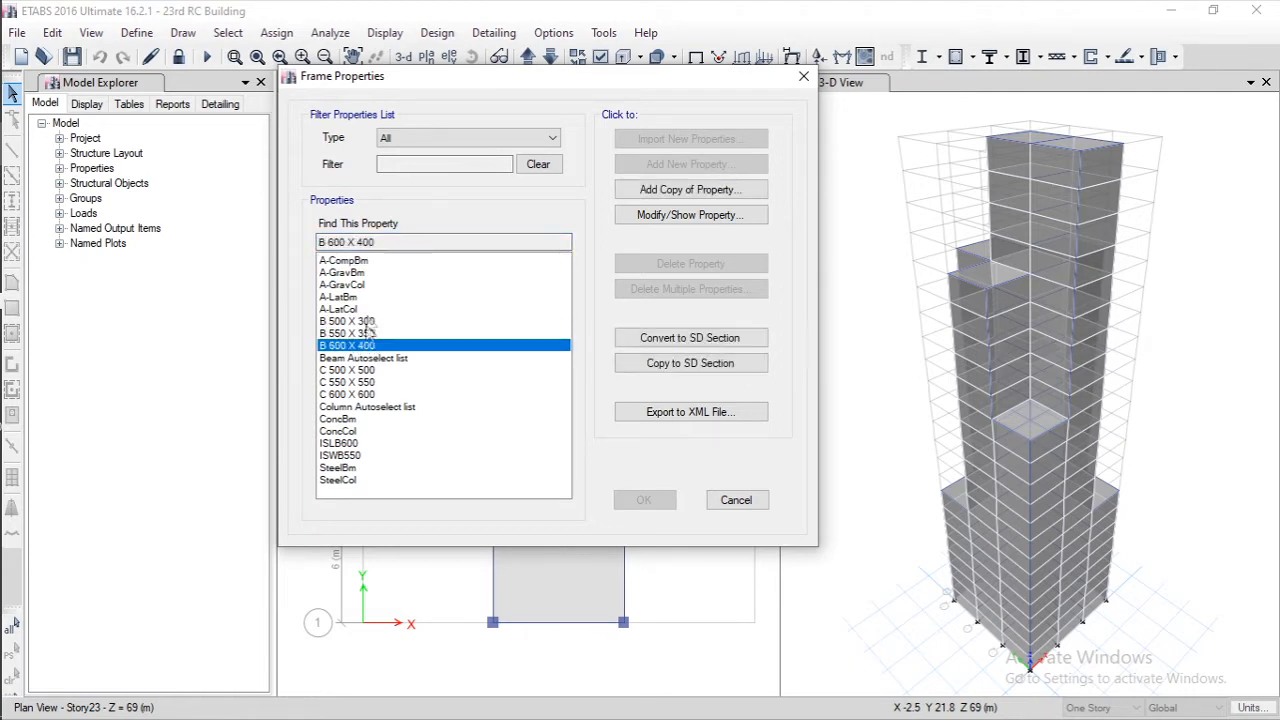
left_click(368, 321)
left_click(366, 334)
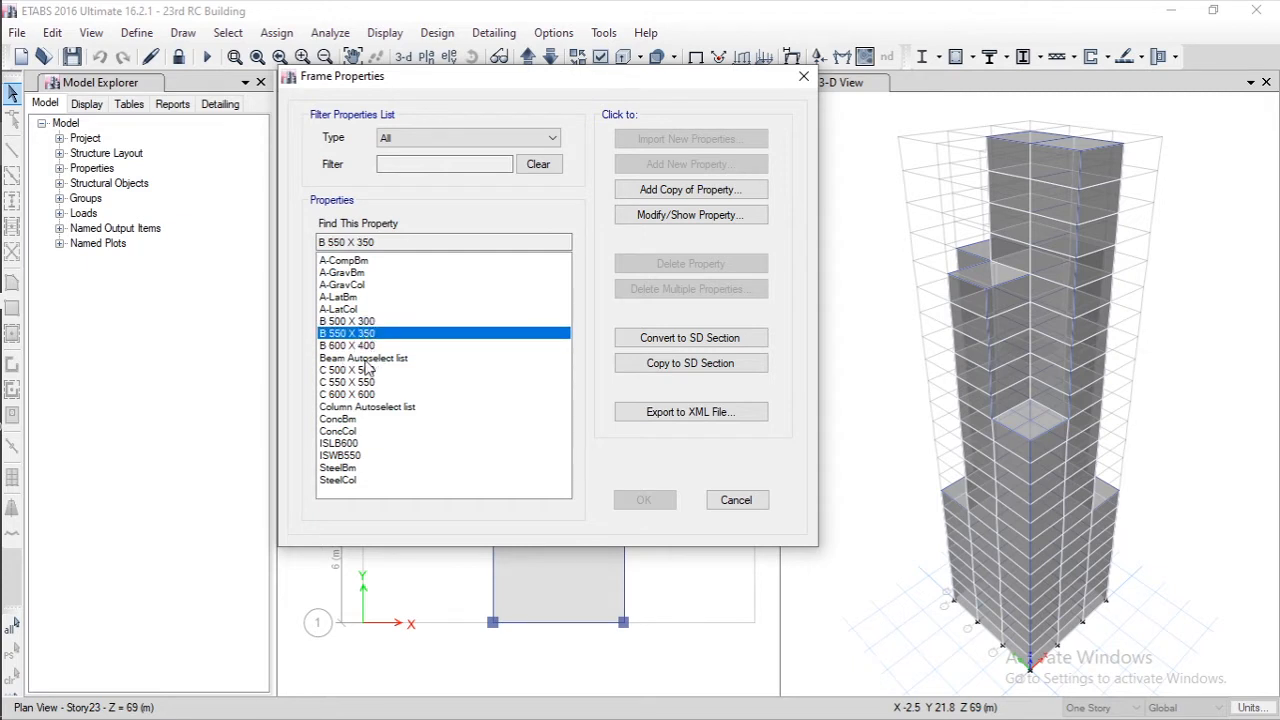
left_click(420, 359)
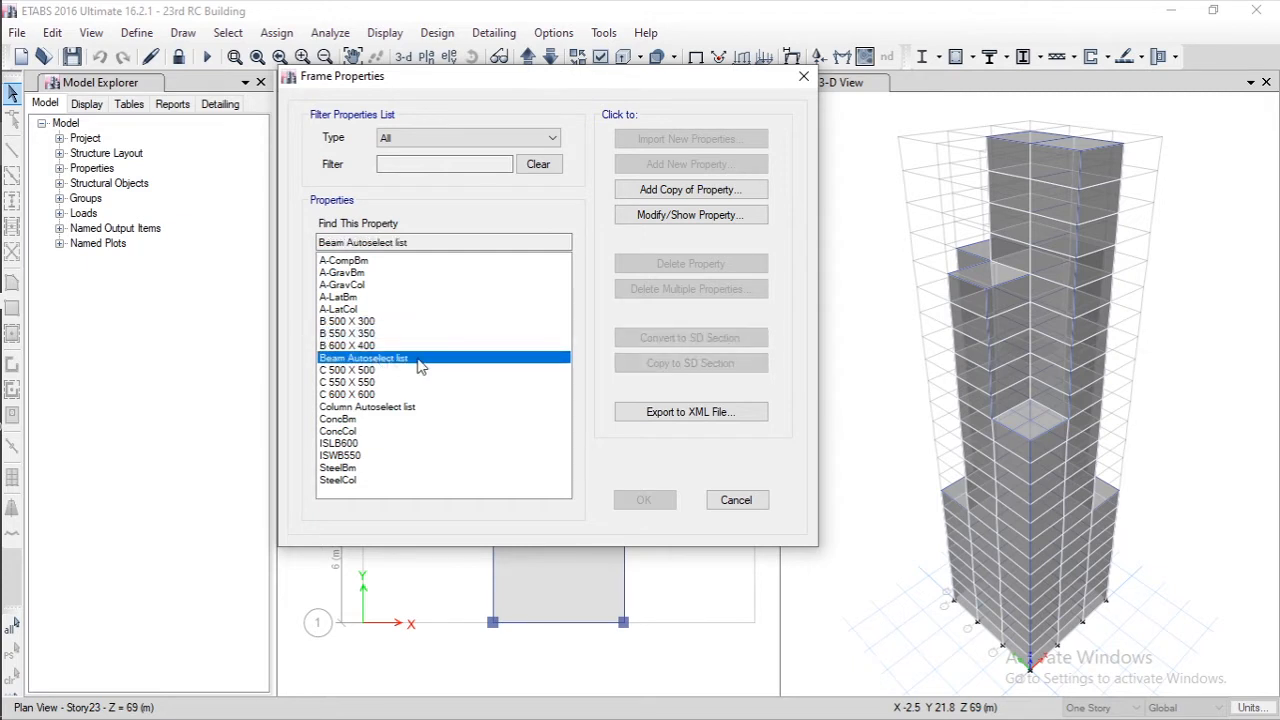
left_click(365, 370)
left_click(364, 394)
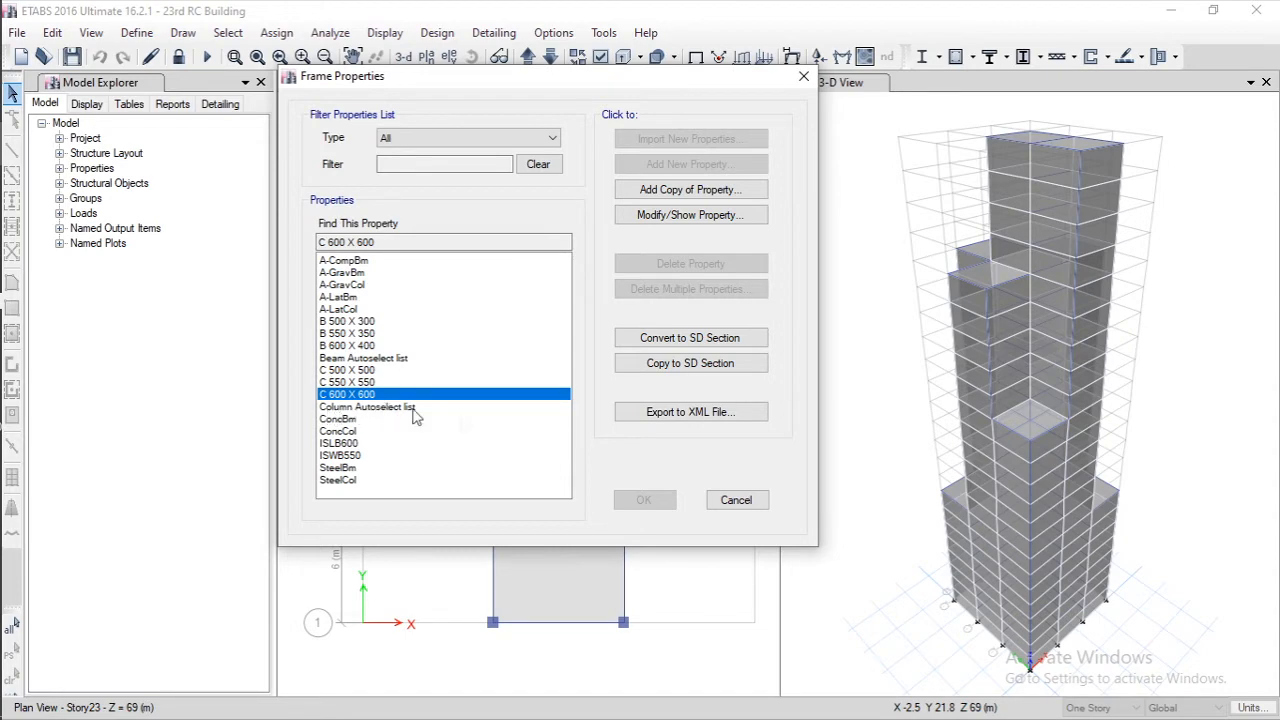
left_click(745, 500)
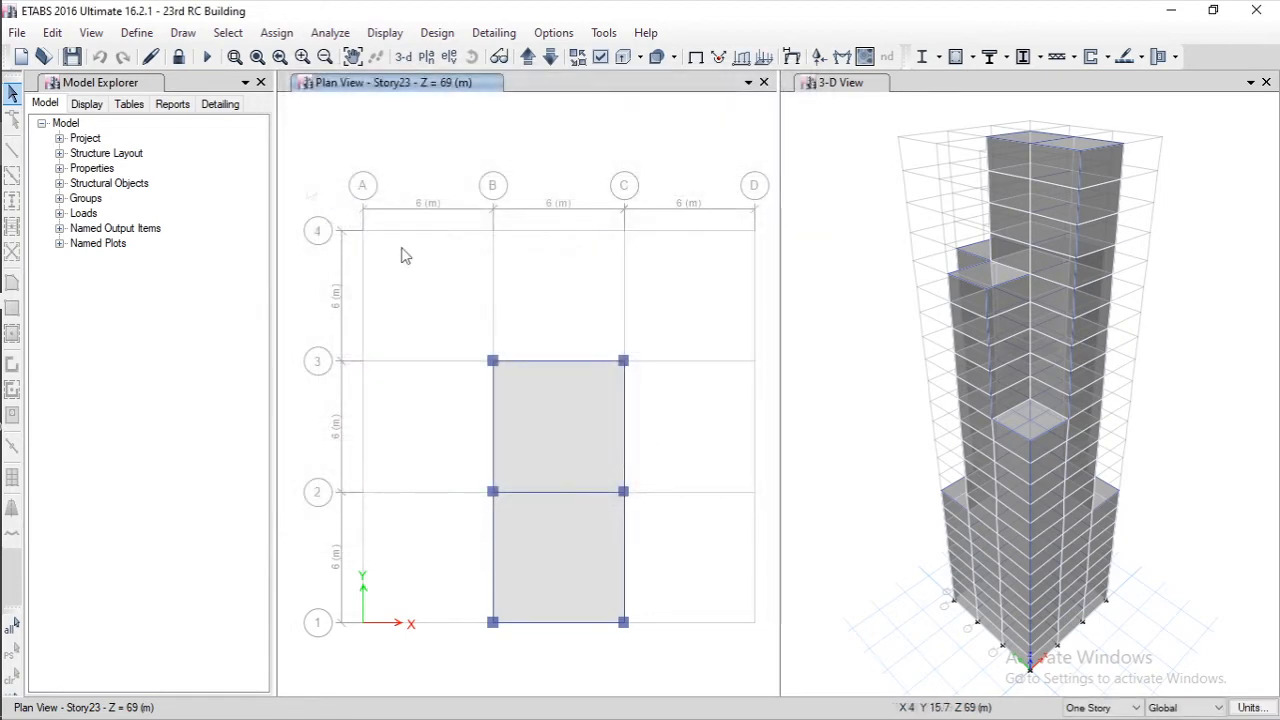
Step: Review the defined slab sections, selecting the S 150 slab property
left_click(137, 32)
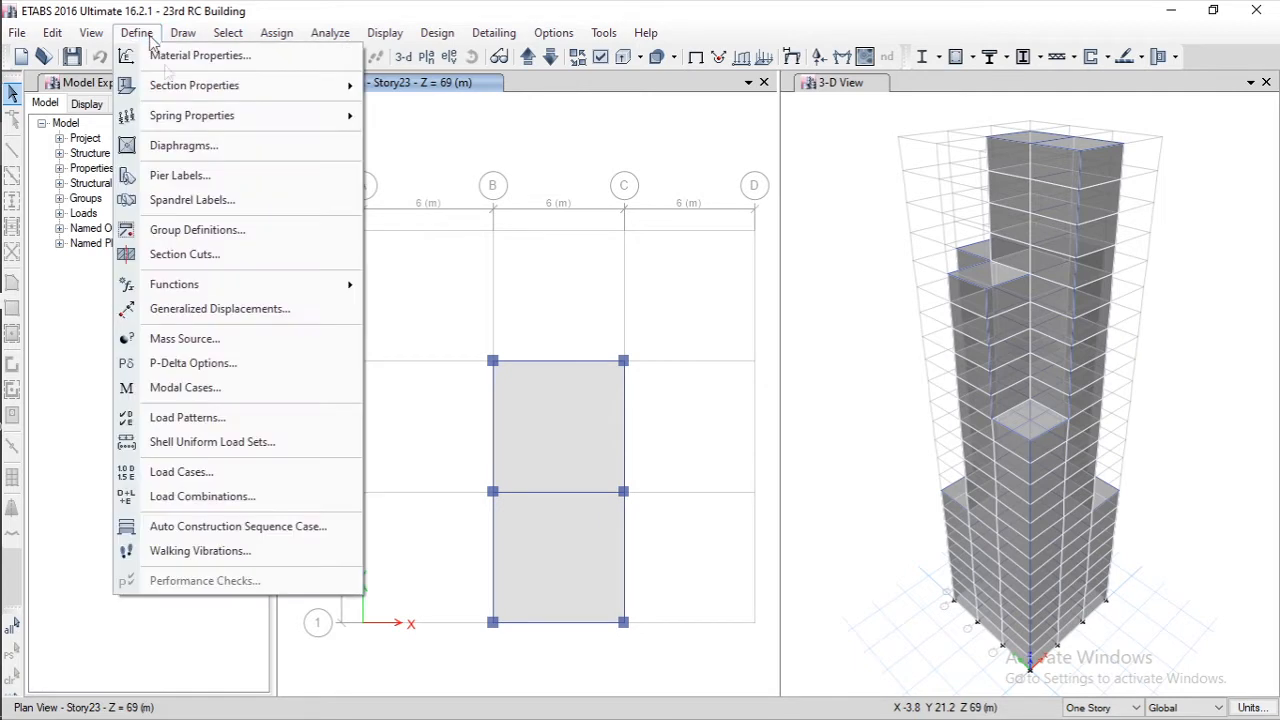
mouse_move(278, 92)
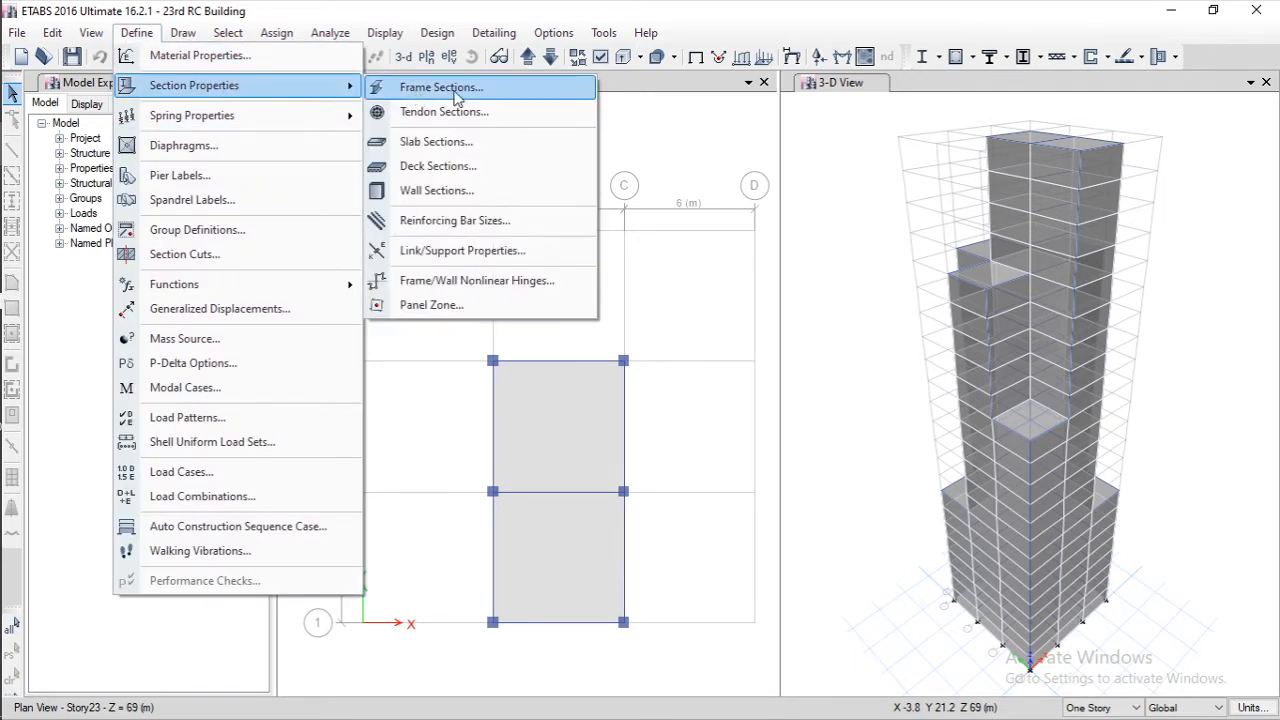
left_click(422, 143)
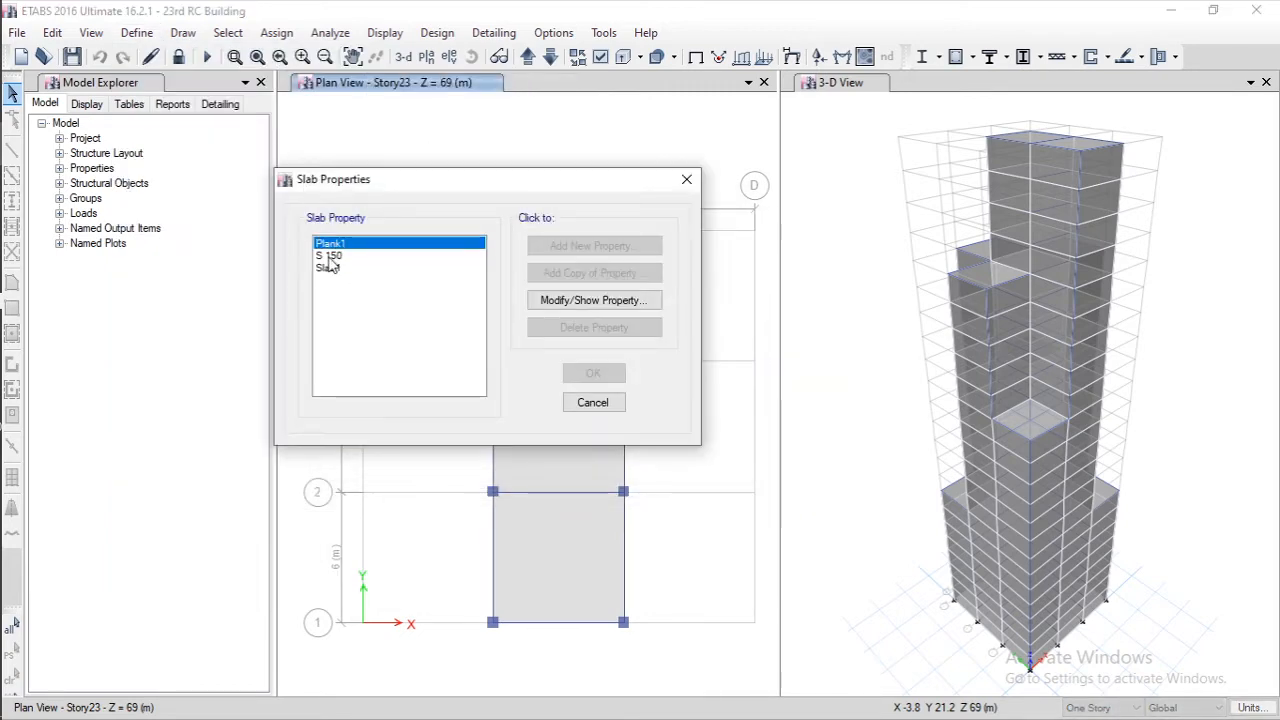
left_click(330, 256)
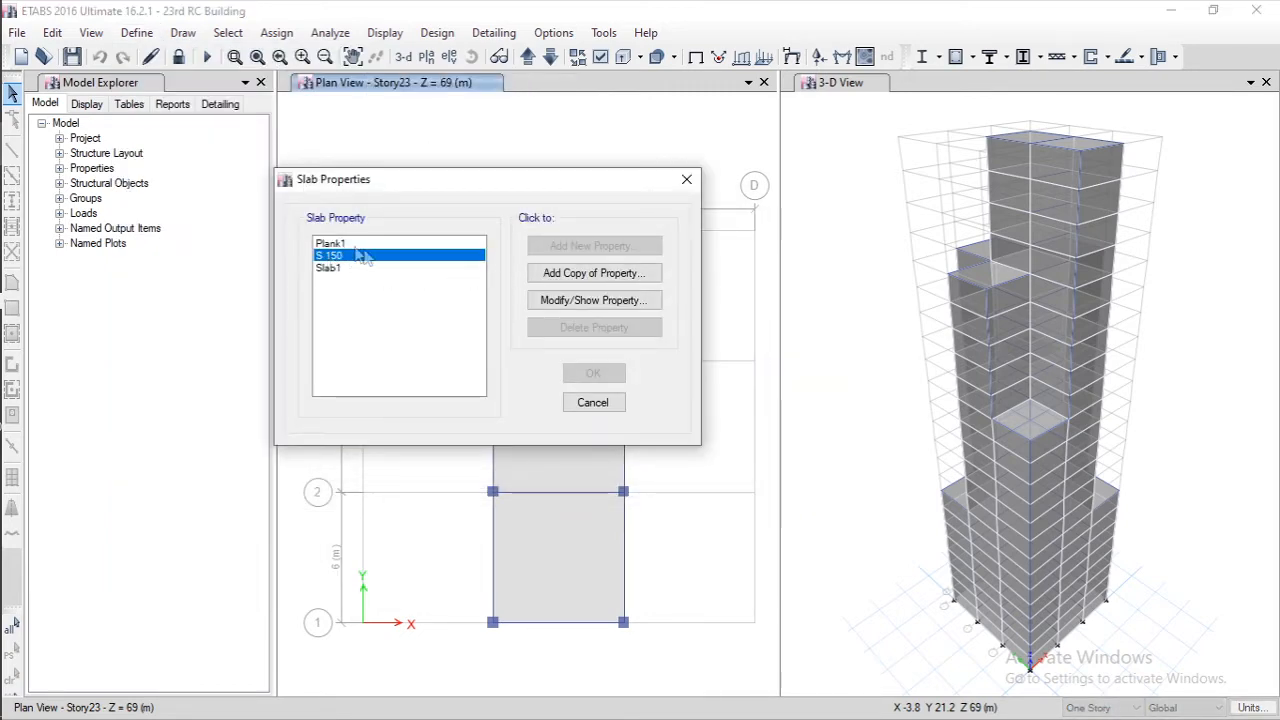
left_click_drag(436, 182, 474, 131)
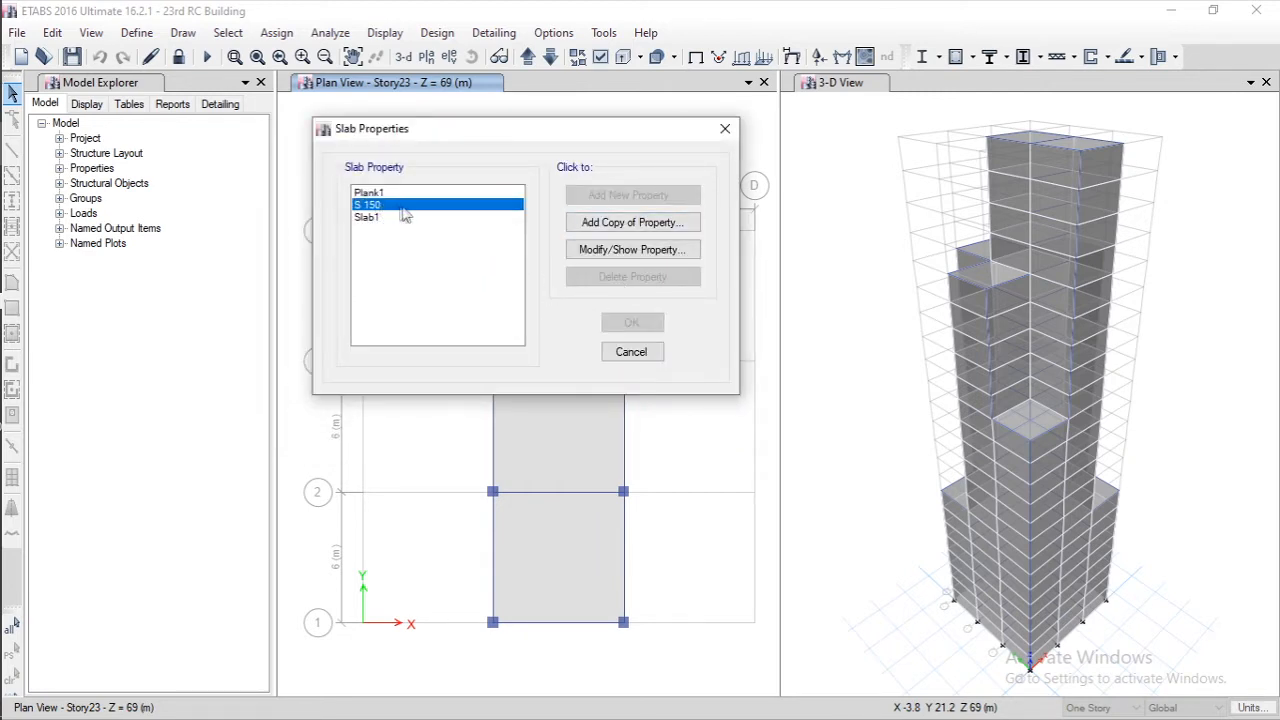
left_click(610, 350)
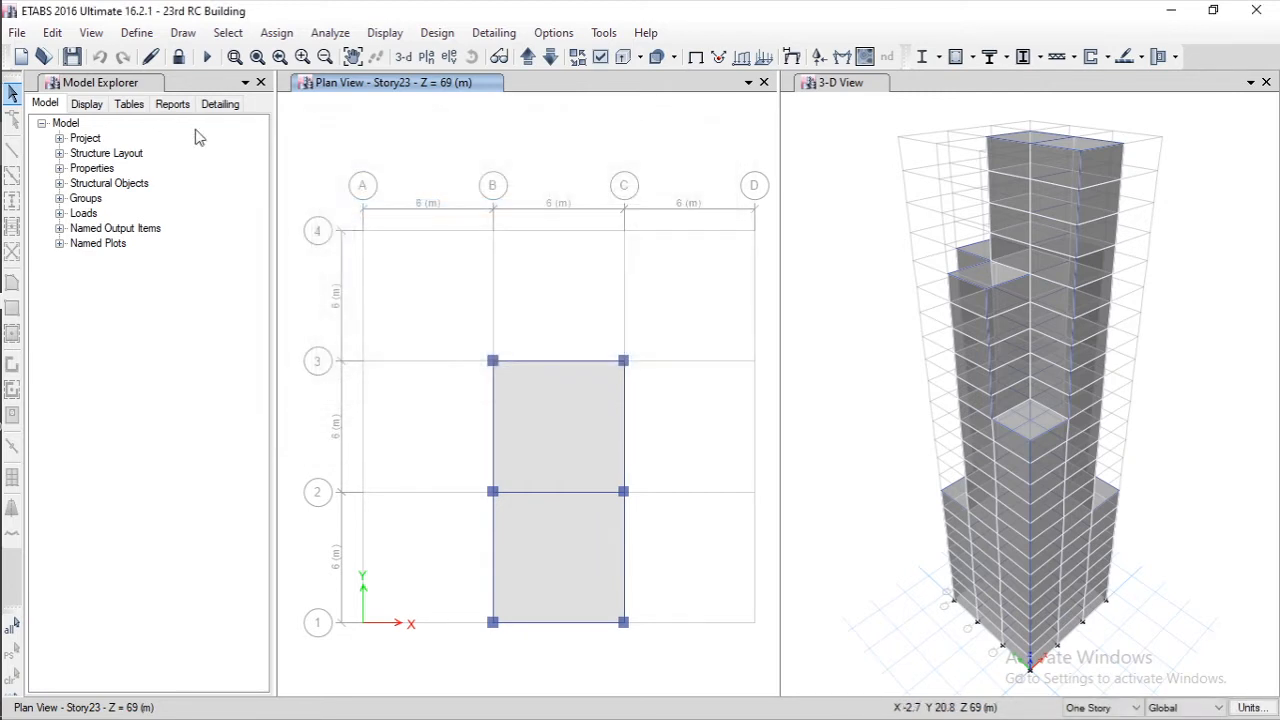
Step: Inspect the Indian IS875:1987 lateral load settings of the Wind load pattern
left_click(137, 33)
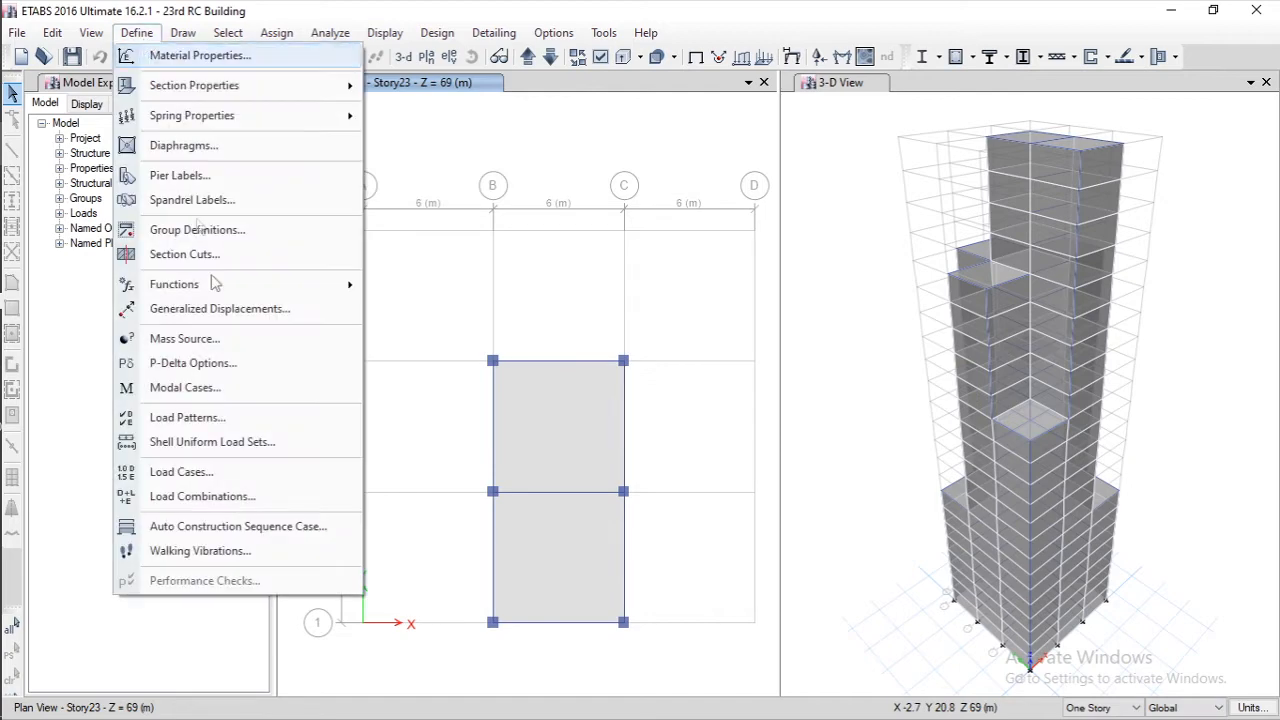
left_click(204, 418)
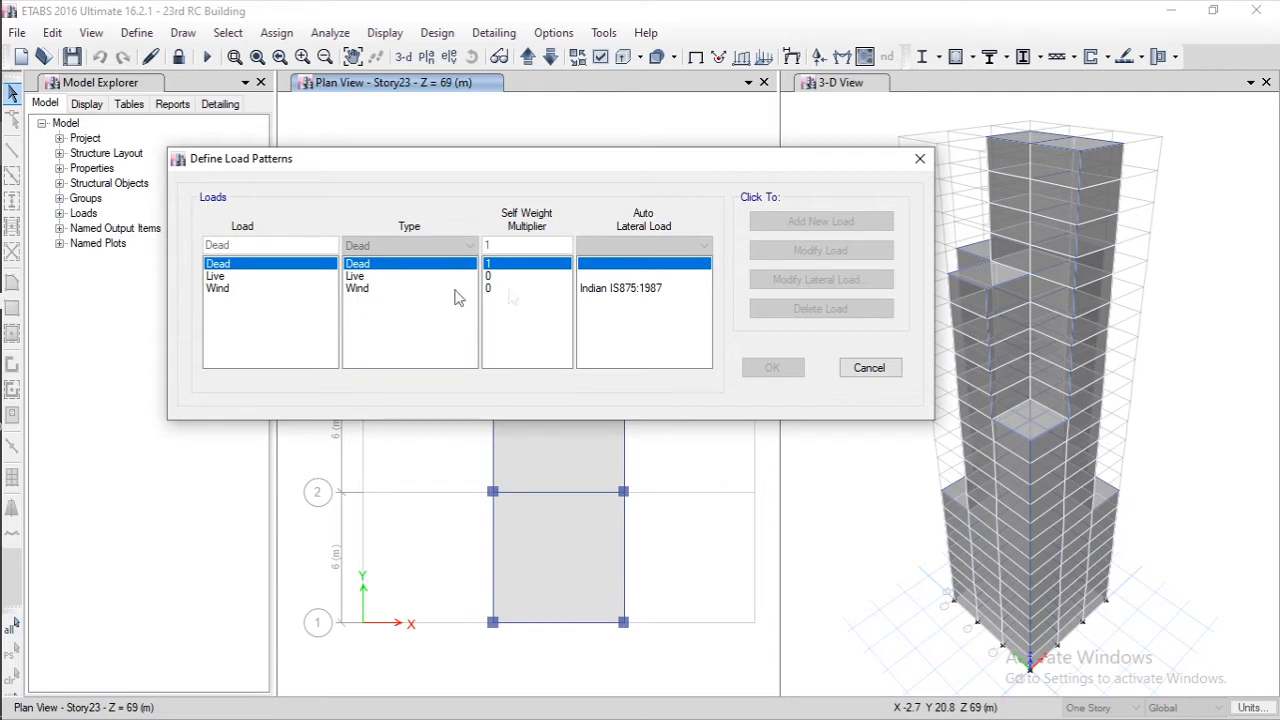
left_click(630, 290)
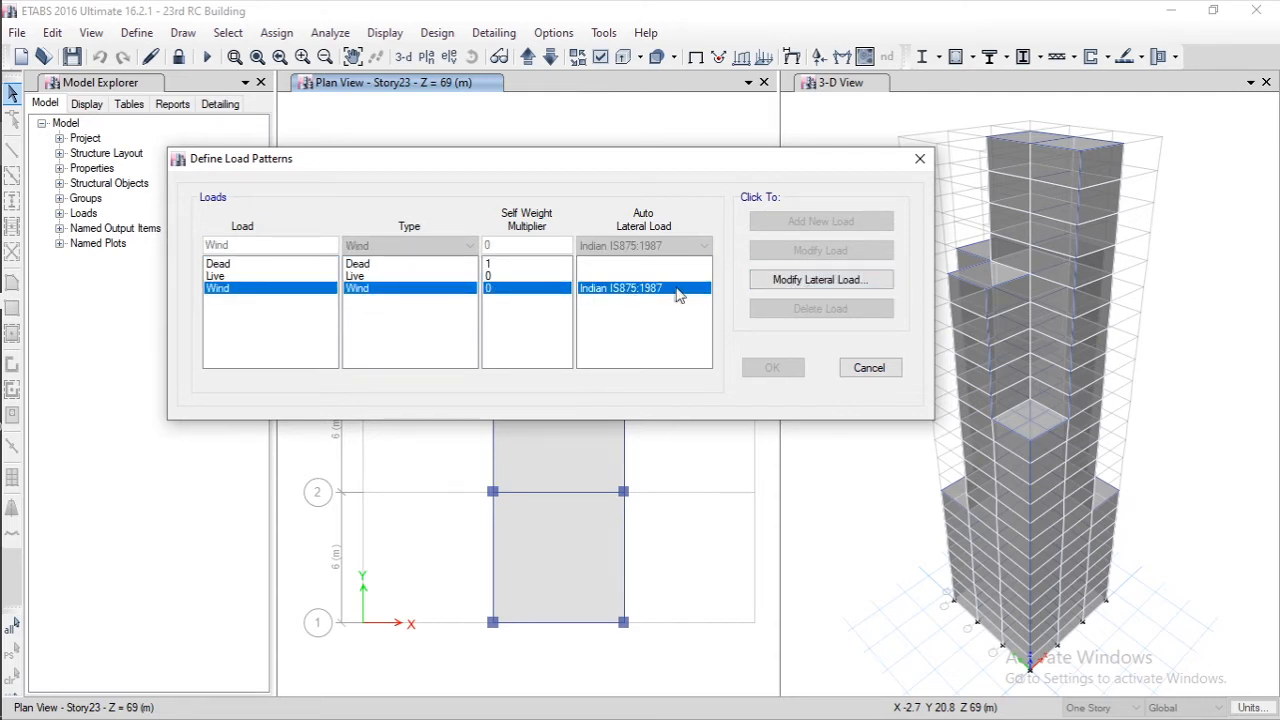
left_click(810, 280)
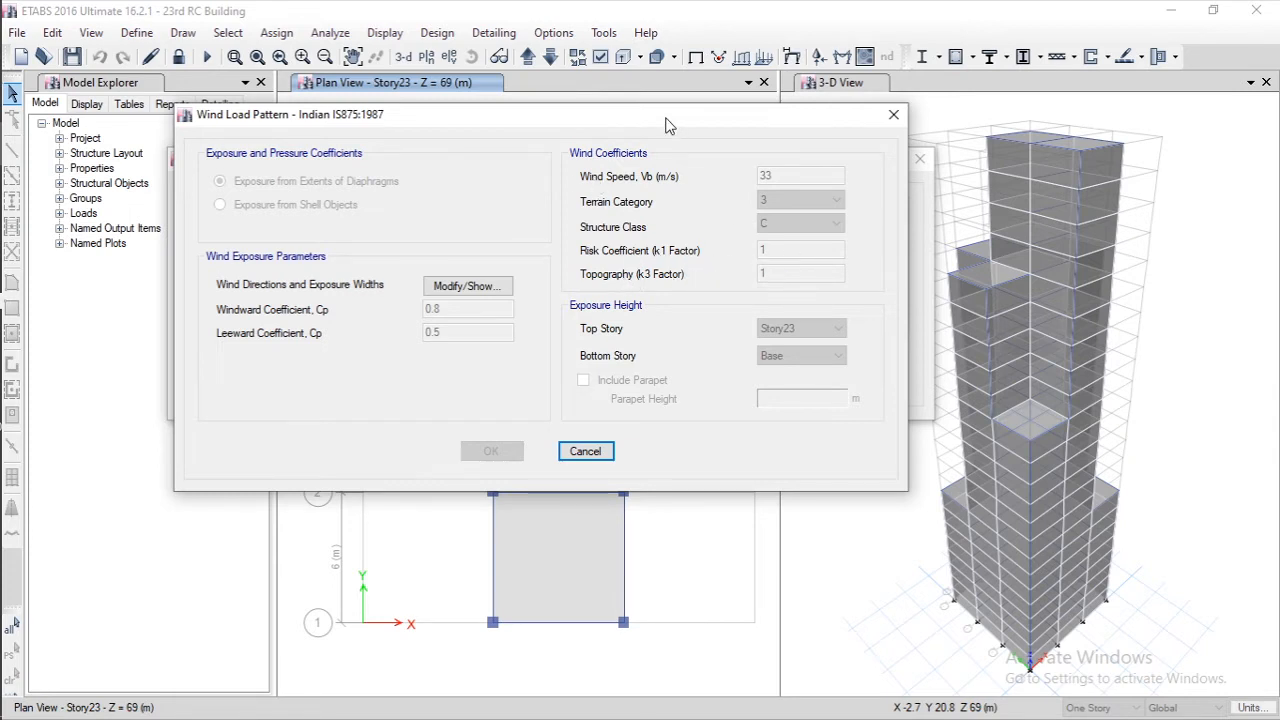
left_click_drag(665, 117, 618, 99)
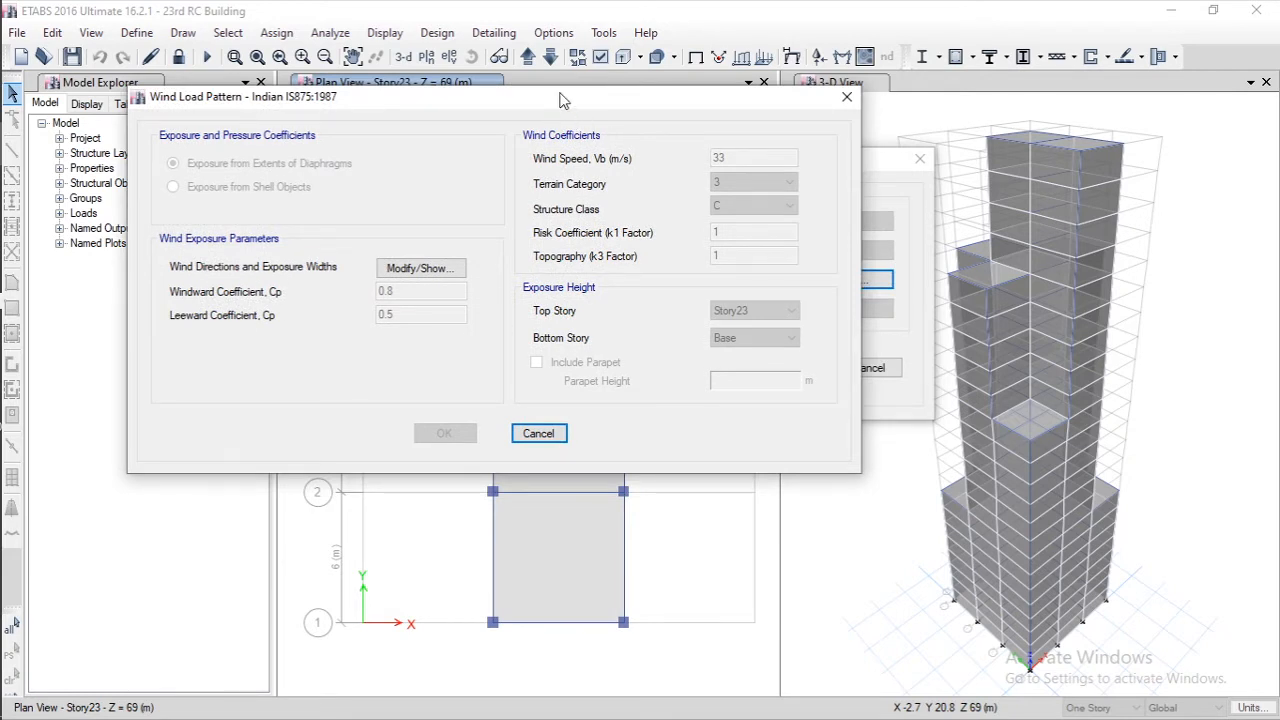
left_click_drag(561, 101, 587, 116)
Step: Switch to Microsoft Edge and find the basic wind speed map of India in is.875.3.1987.pdf
mouse_move(1, 241)
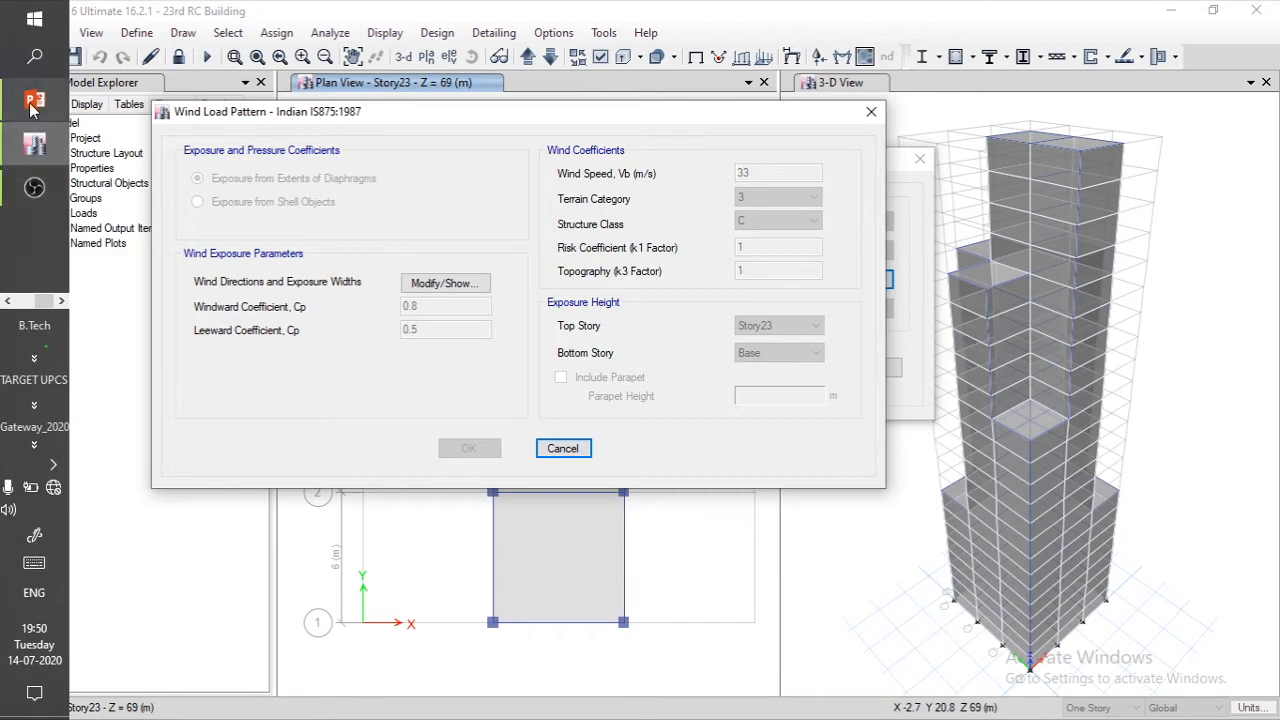
left_click(18, 298)
left_click(34, 232)
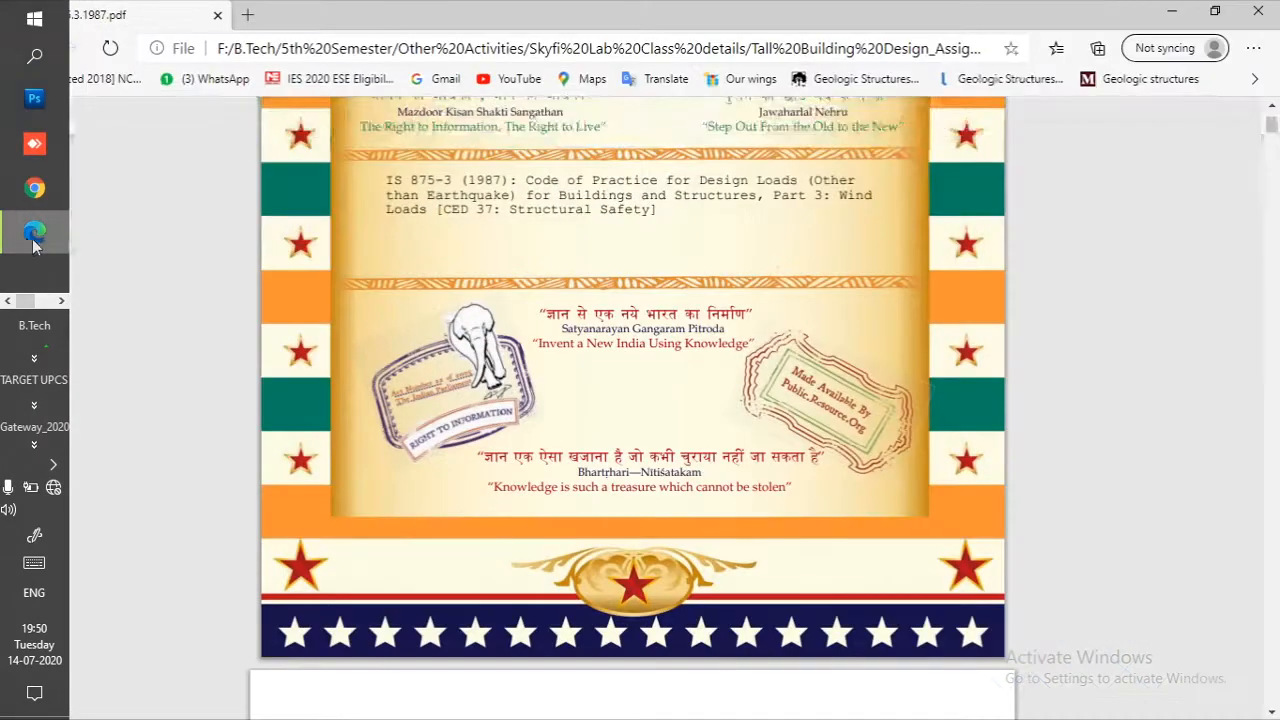
scroll(572, 370, "down", 10)
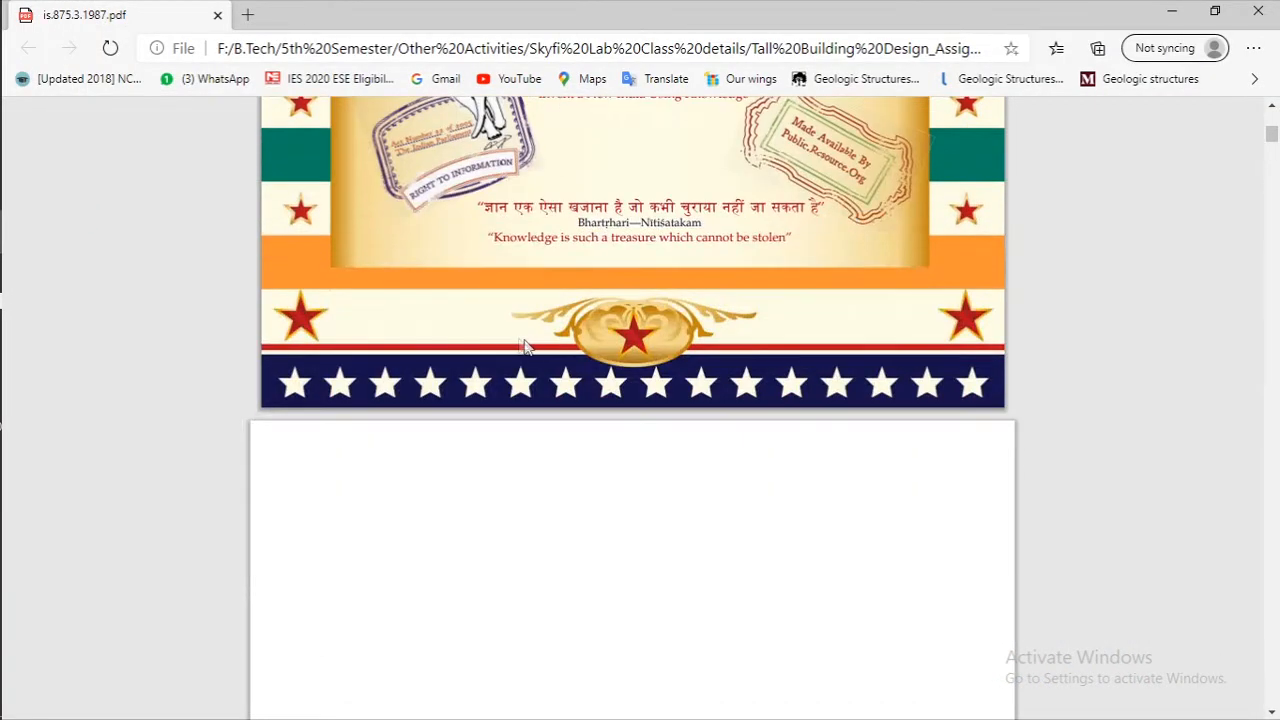
scroll(561, 341, "down", 8)
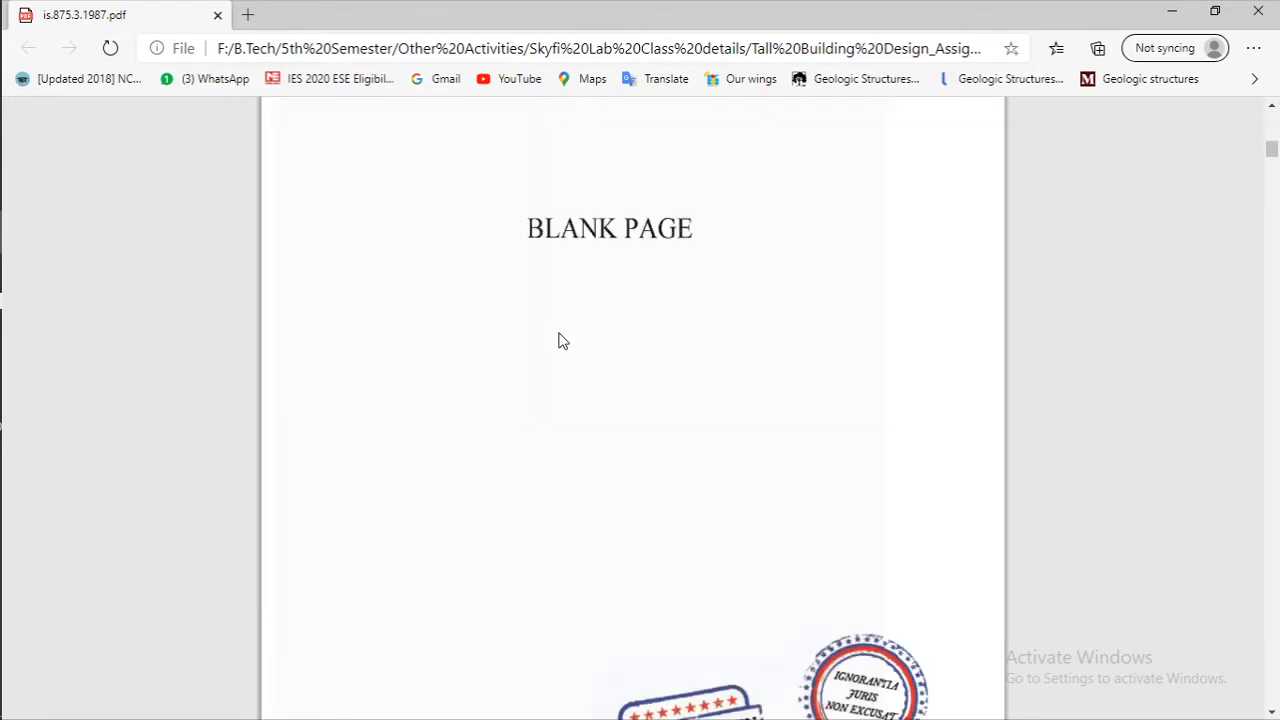
scroll(561, 341, "down", 15)
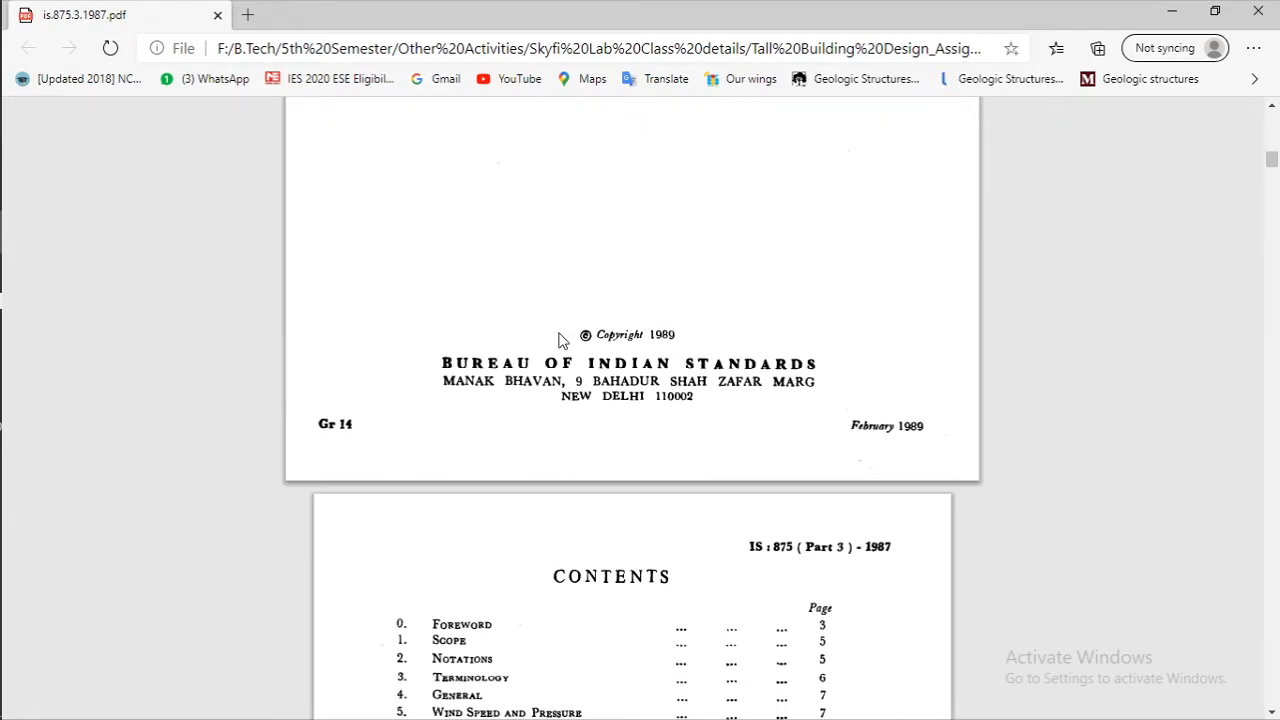
scroll(561, 341, "down", 15)
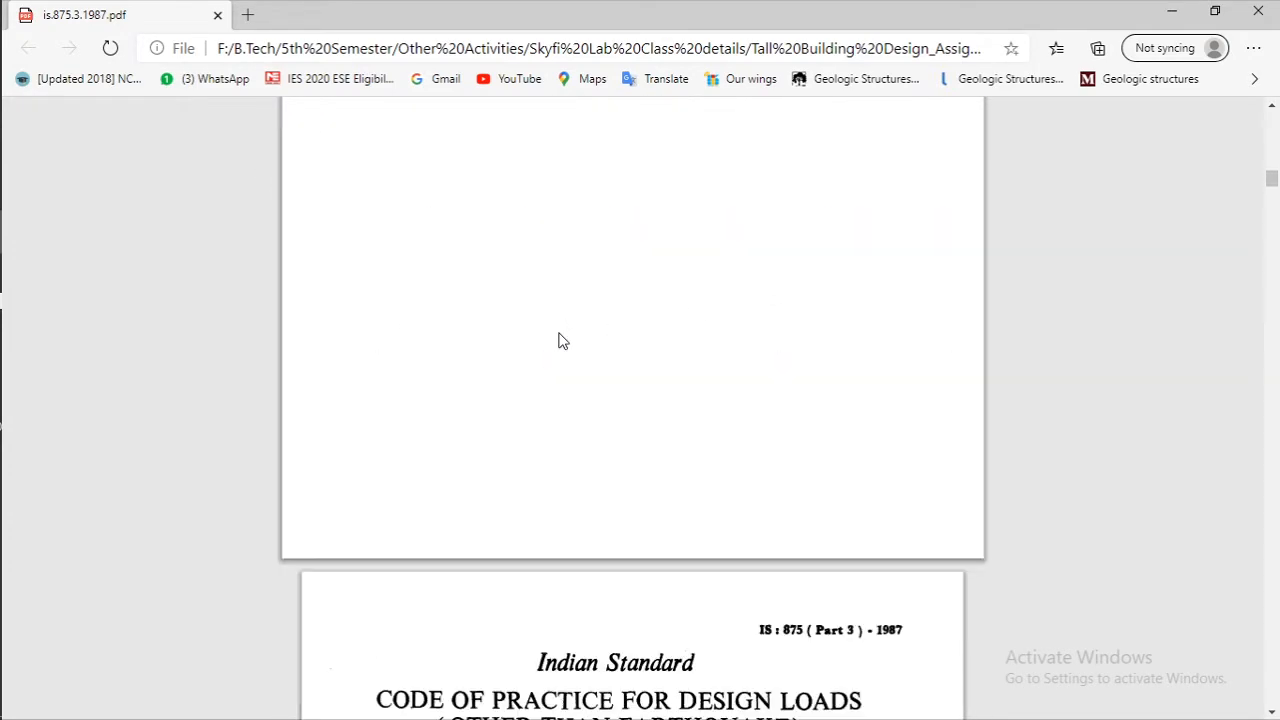
scroll(561, 341, "down", 15)
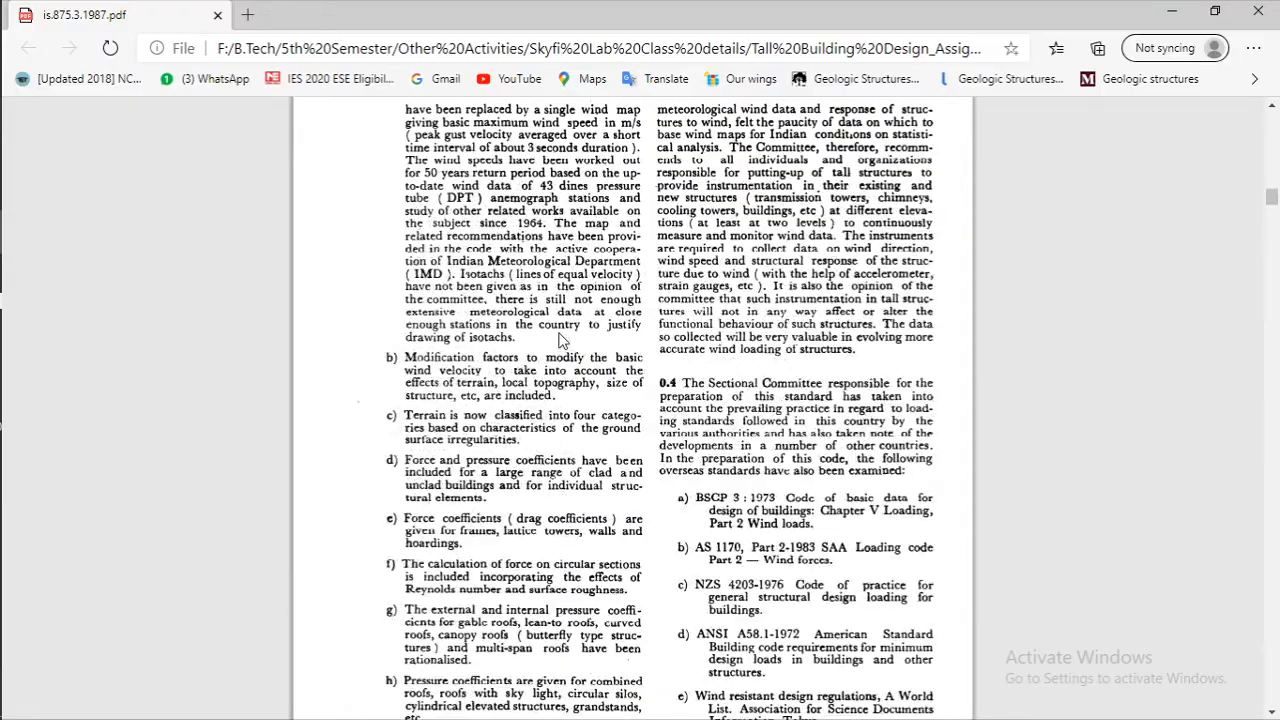
scroll(561, 341, "down", 15)
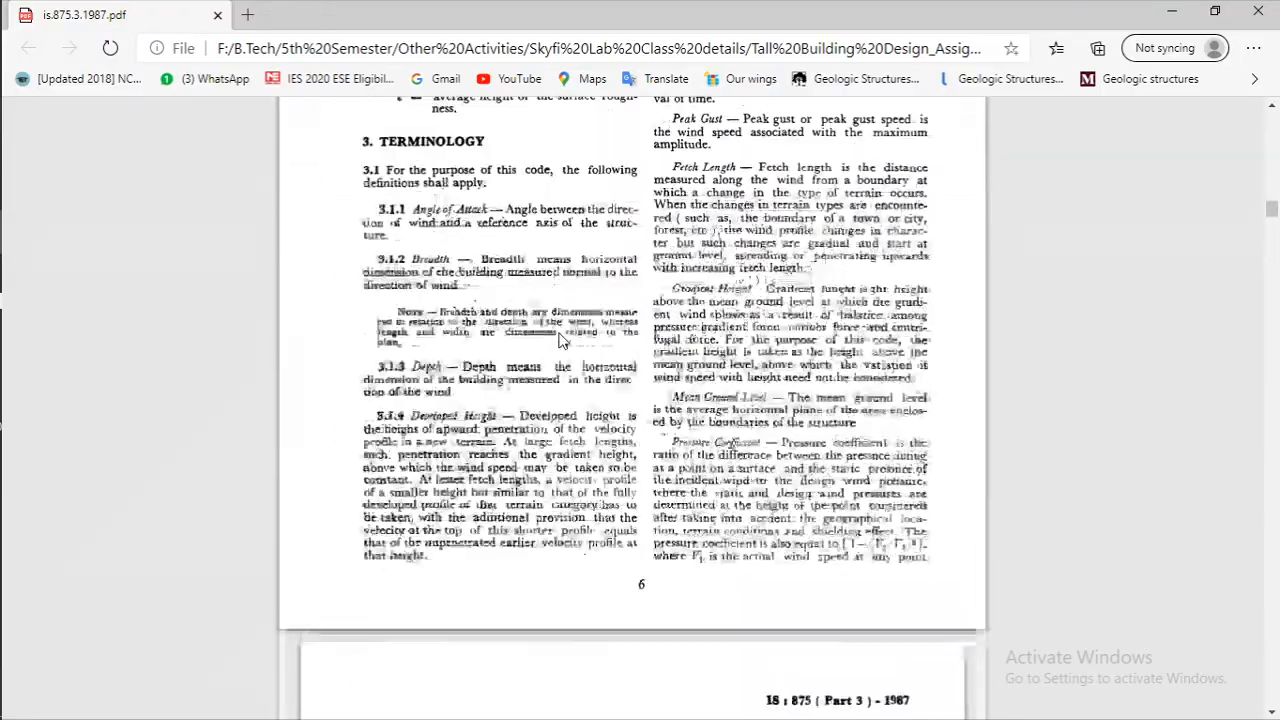
scroll(560, 341, "down", 15)
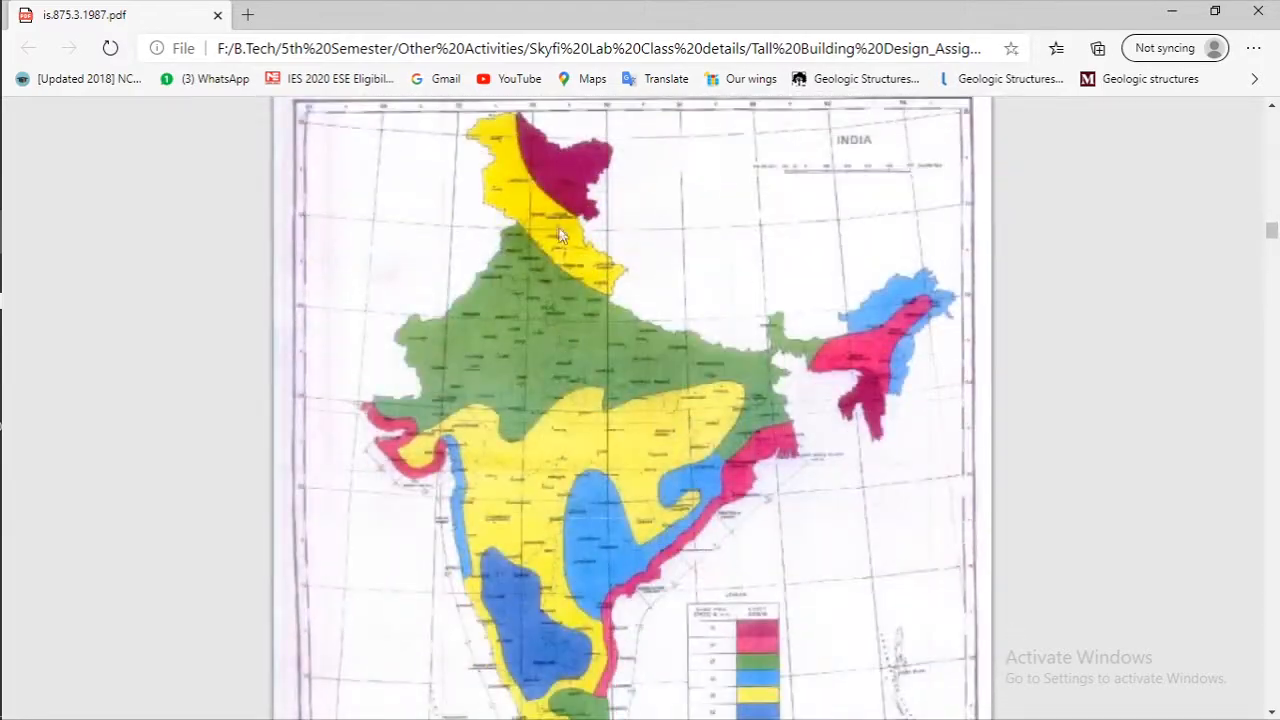
Step: Examine the coloured wind zones and the speed legend on the basic wind speed map of India
scroll(493, 272, "down", 2)
scroll(584, 298, "up", 3)
scroll(485, 280, "up", 3)
scroll(517, 310, "down", 10)
scroll(527, 251, "up", 10)
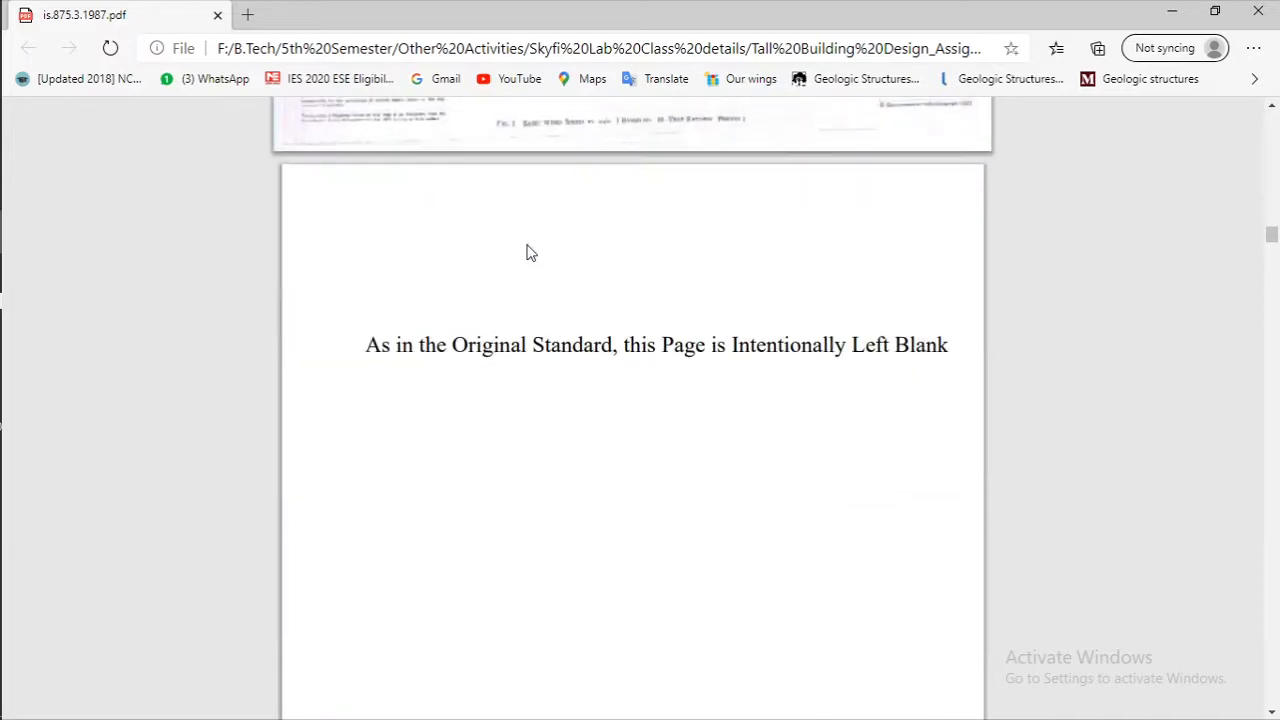
scroll(589, 277, "down", 2)
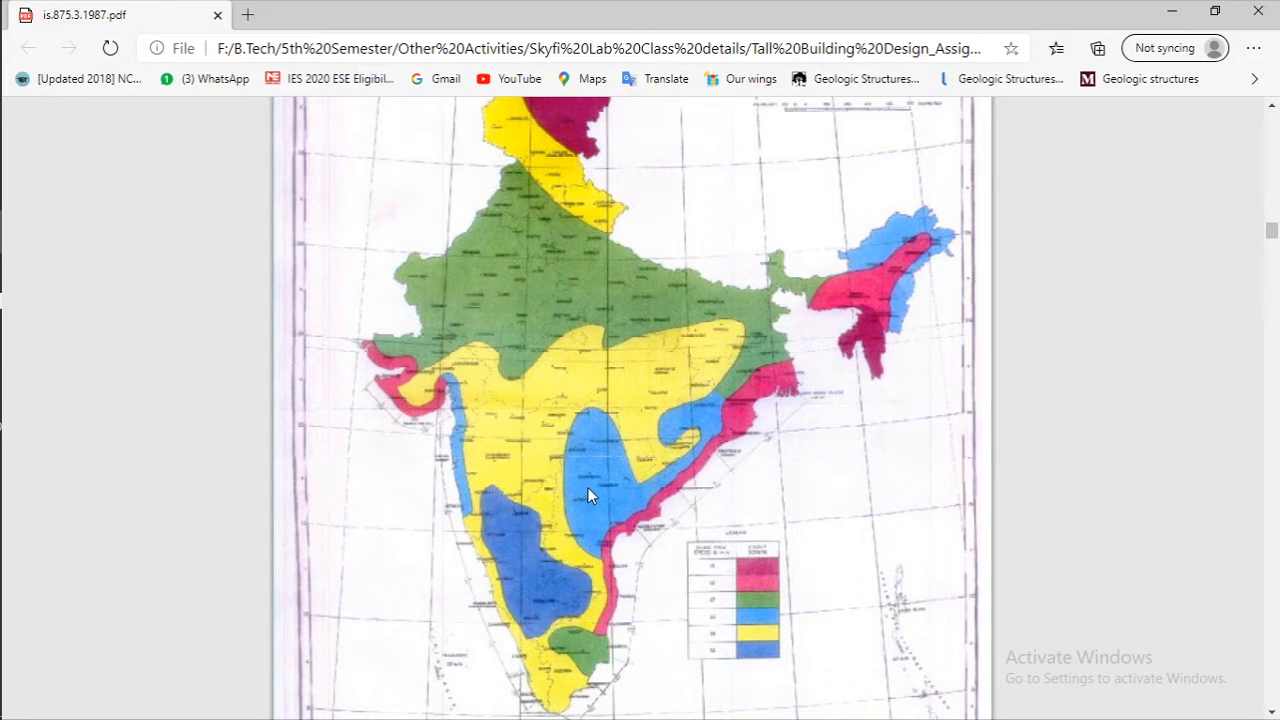
scroll(587, 487, "down", 1)
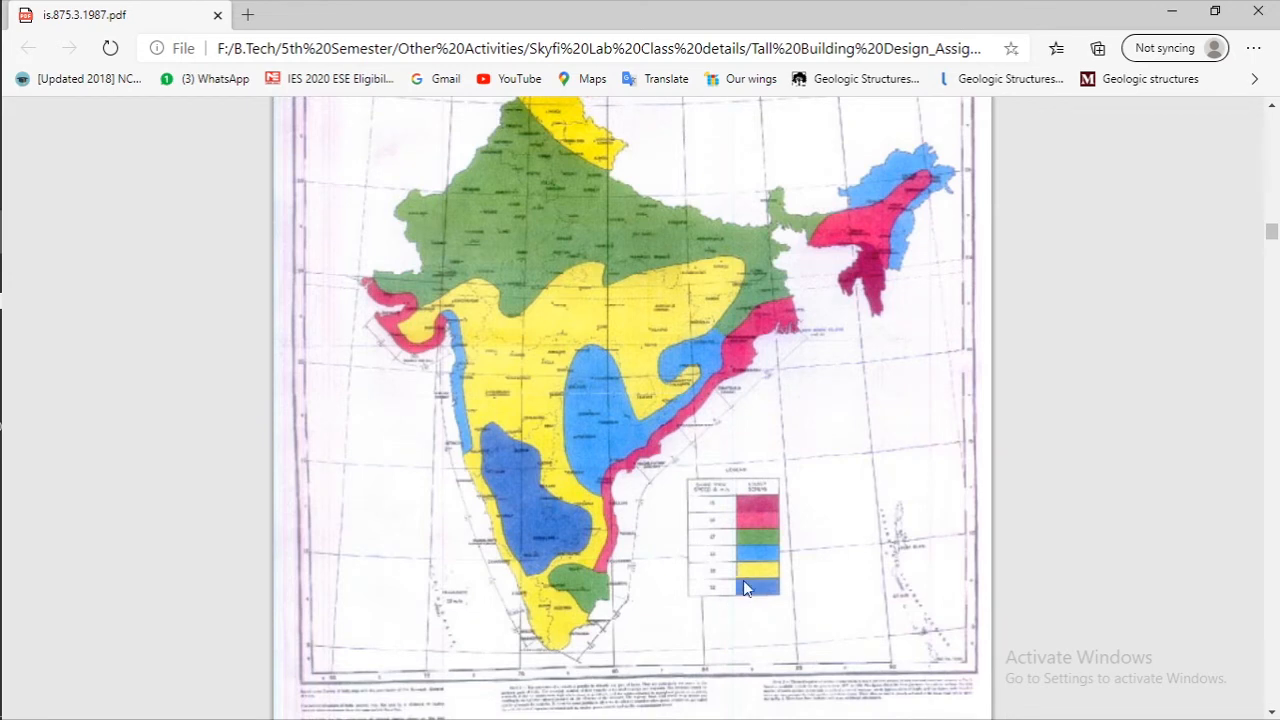
Step: Look up the Appendix A table of basic wind speeds at 10 m height for important cities and towns
left_click_drag(1274, 234, 1277, 626)
scroll(563, 285, "up", 2)
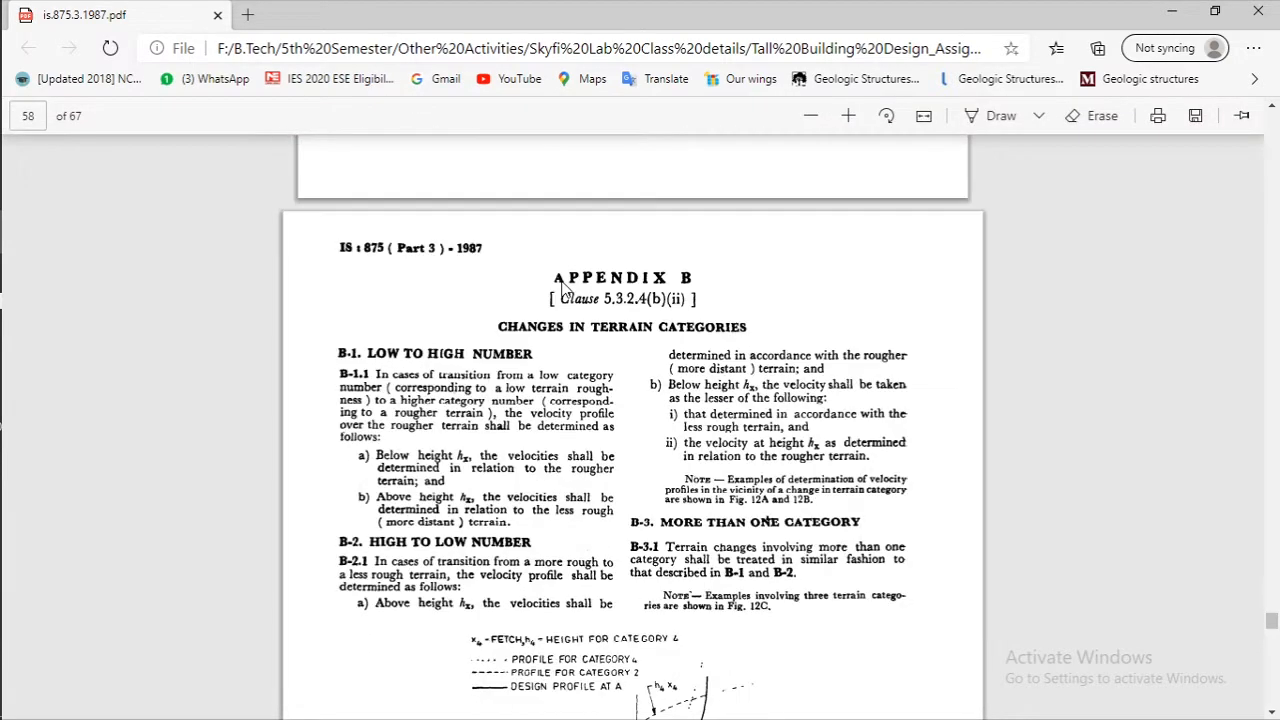
scroll(563, 285, "up", 10)
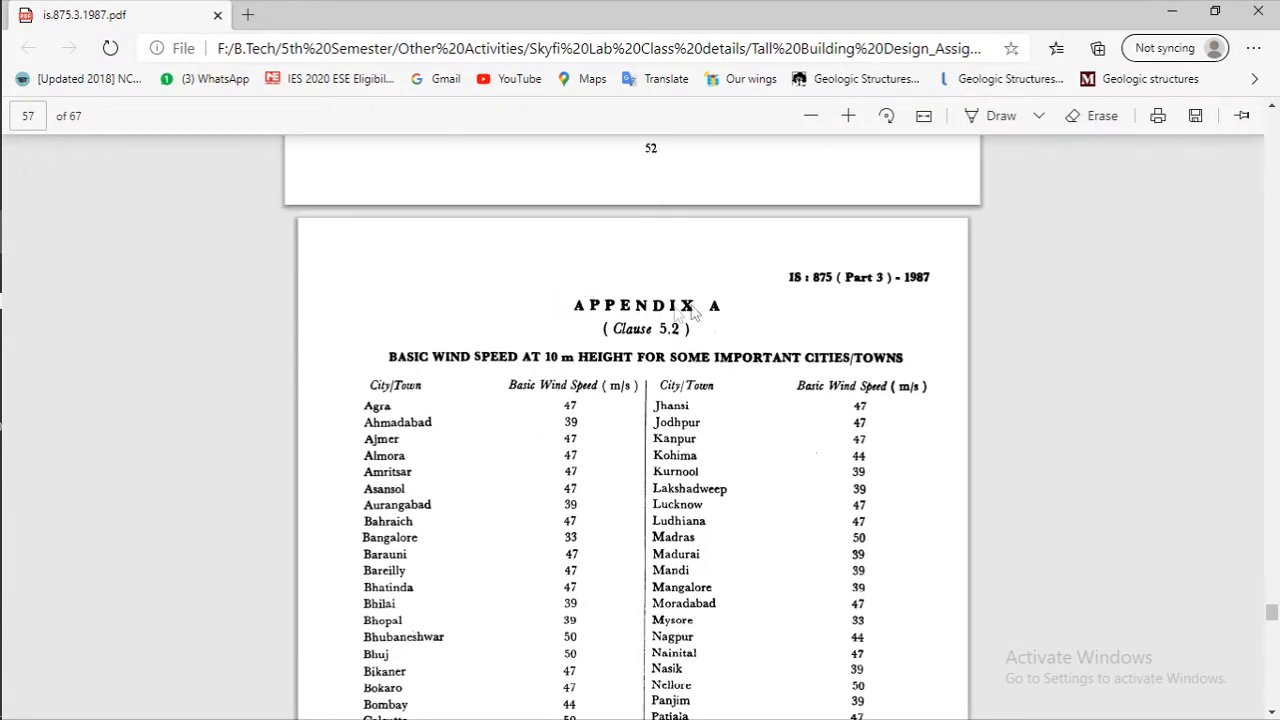
scroll(465, 290, "down", 1)
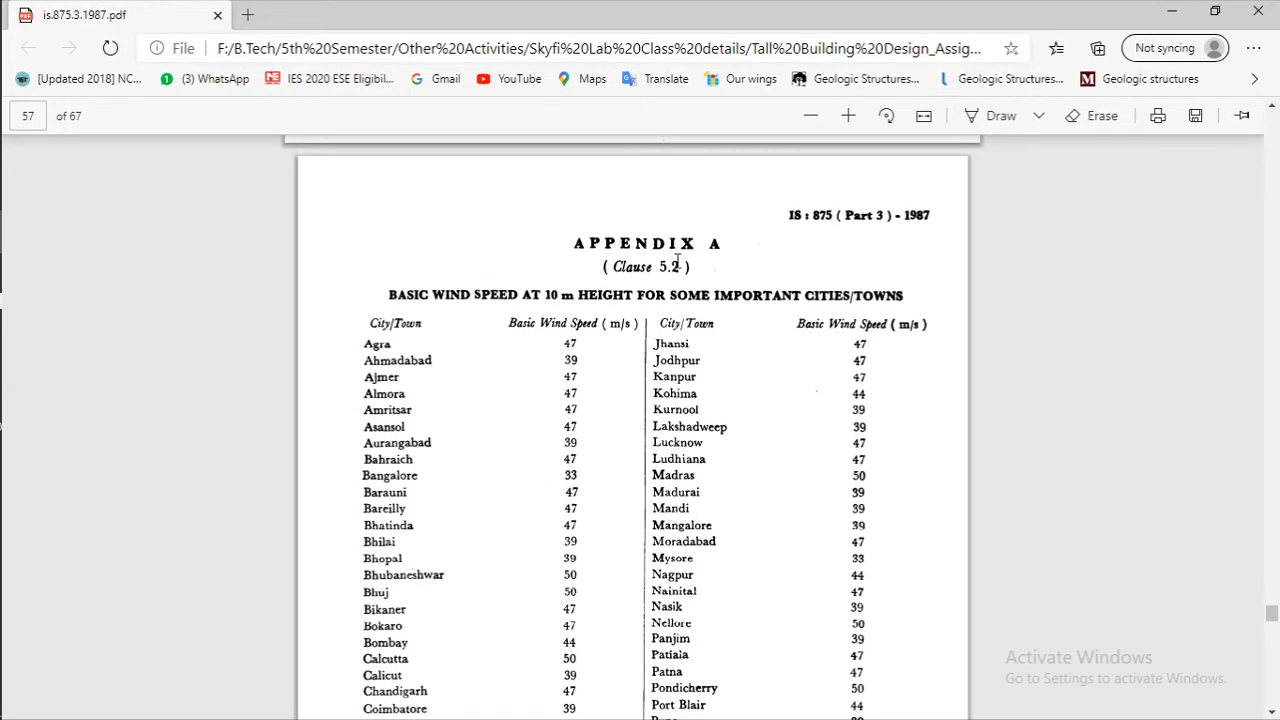
scroll(410, 328, "down", 2)
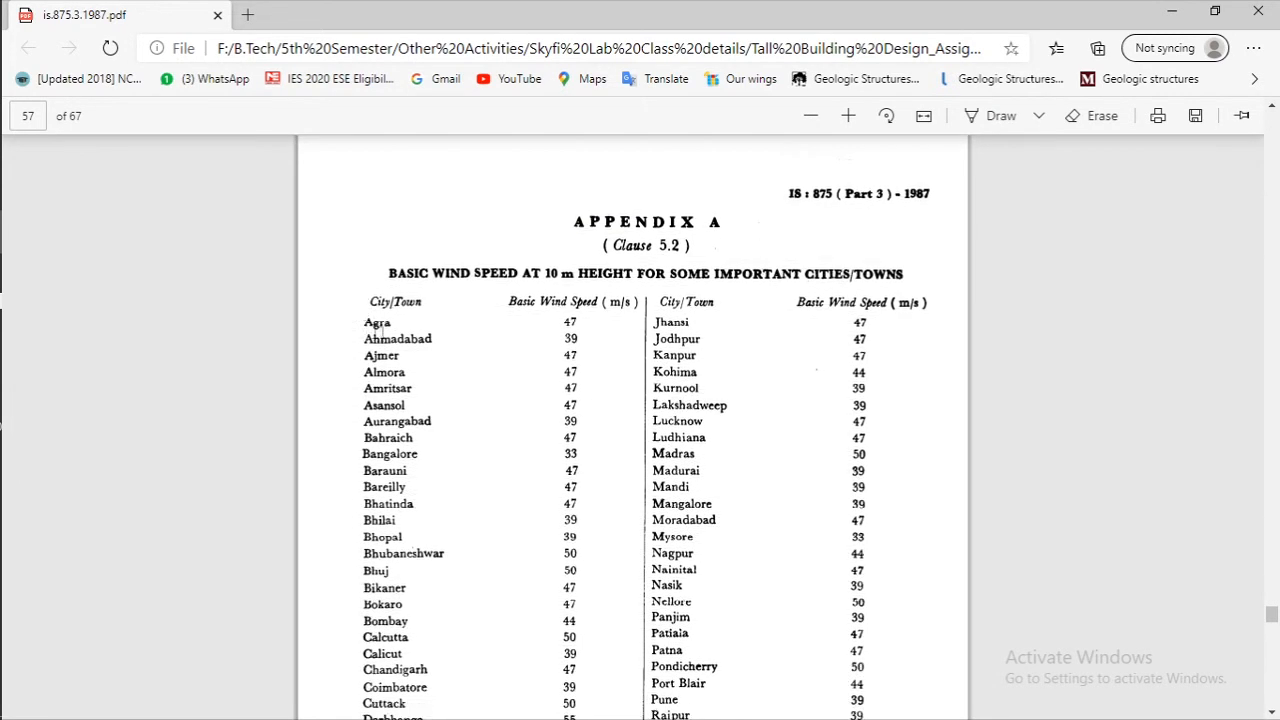
Step: Read the city list in Appendix A and highlight its Basic Wind Speed (m/s) column heading
left_click_drag(378, 450, 388, 470)
left_click(403, 283)
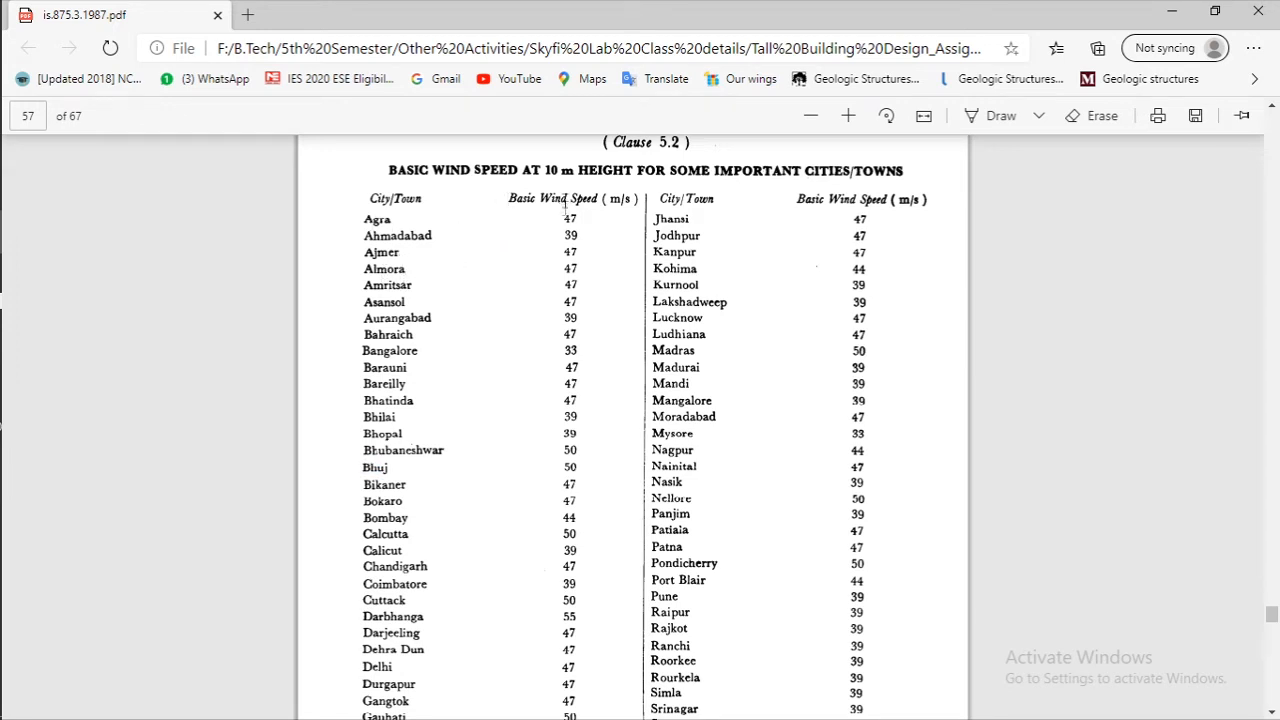
left_click_drag(500, 197, 630, 200)
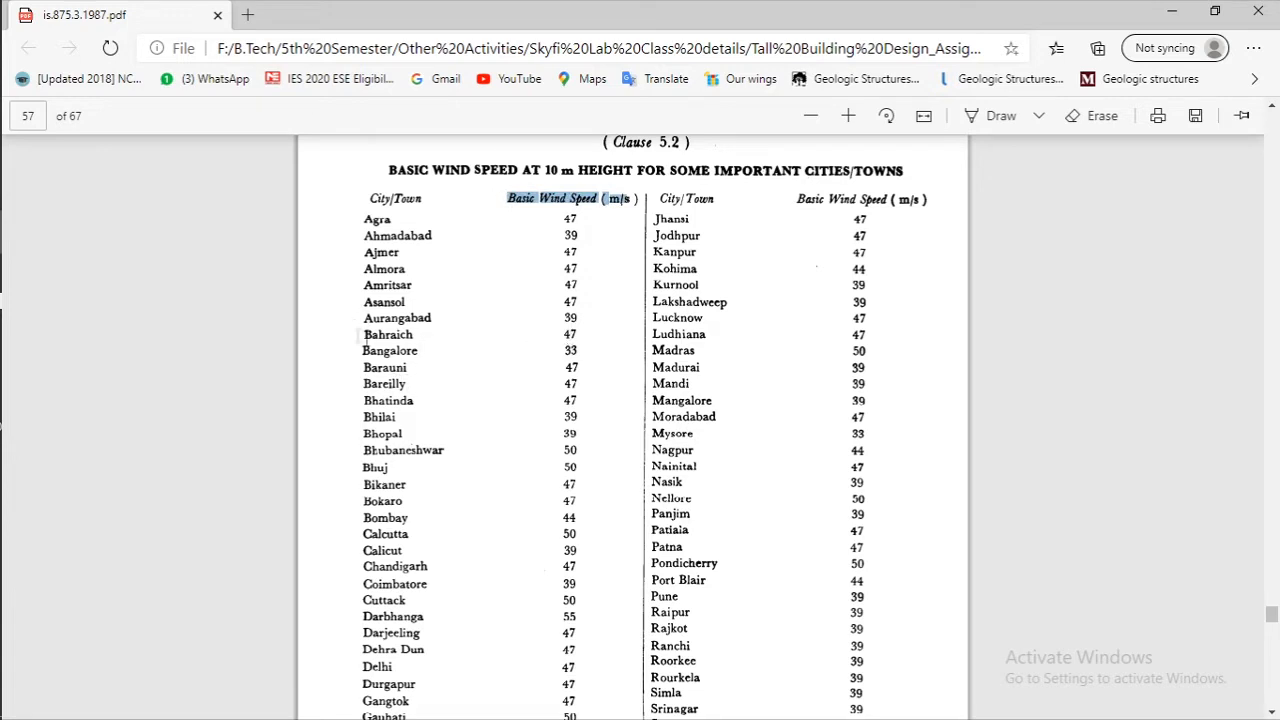
Step: Switch to ETABS and check the wind speed and terrain category in the Indian IS875:1987 wind load settings
mouse_move(1, 283)
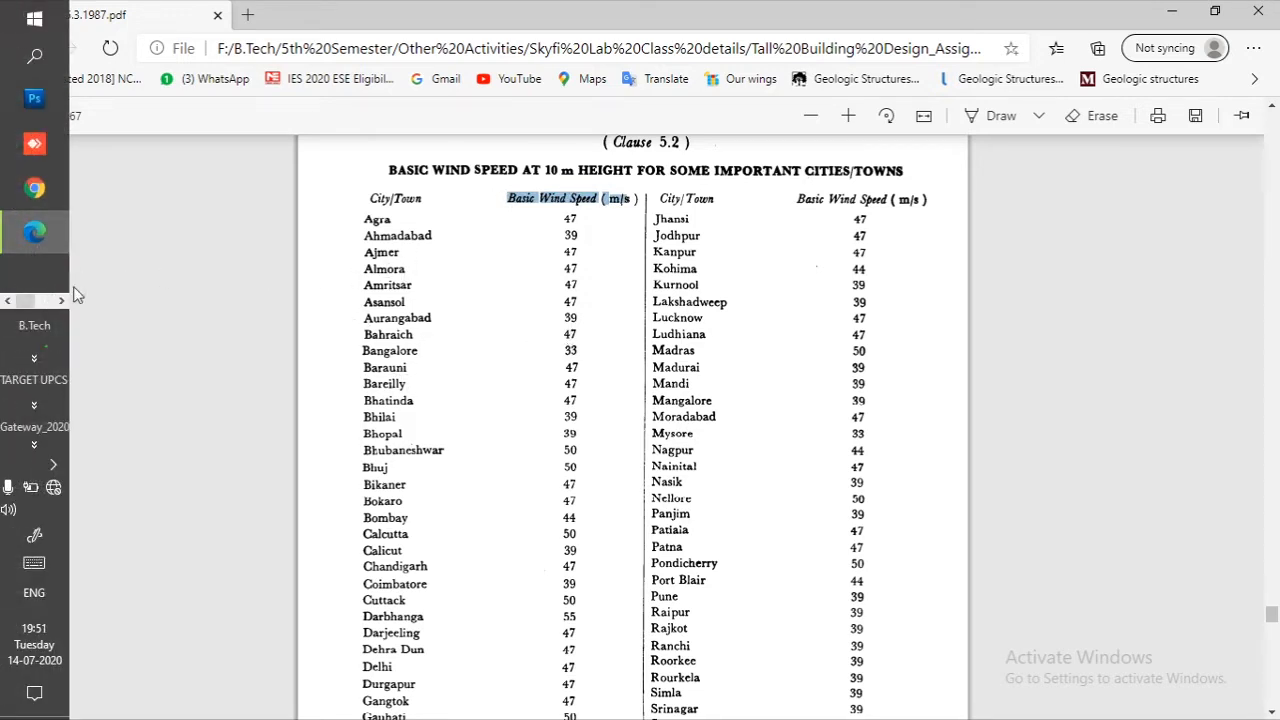
left_click(61, 300)
left_click(47, 191)
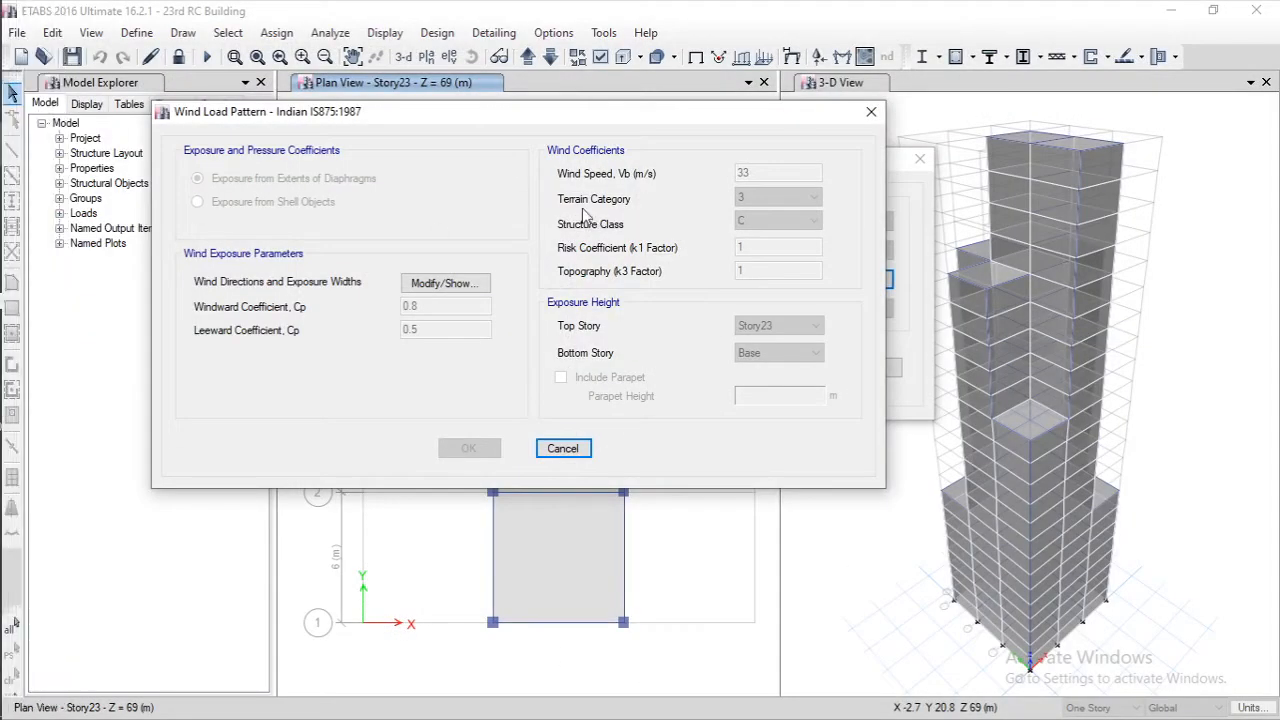
left_click_drag(815, 112, 783, 115)
Step: Switch to Microsoft Edge and find the terrain category definitions under clause 5.3.2.1 in is.875.3.1987.pdf
mouse_move(3, 243)
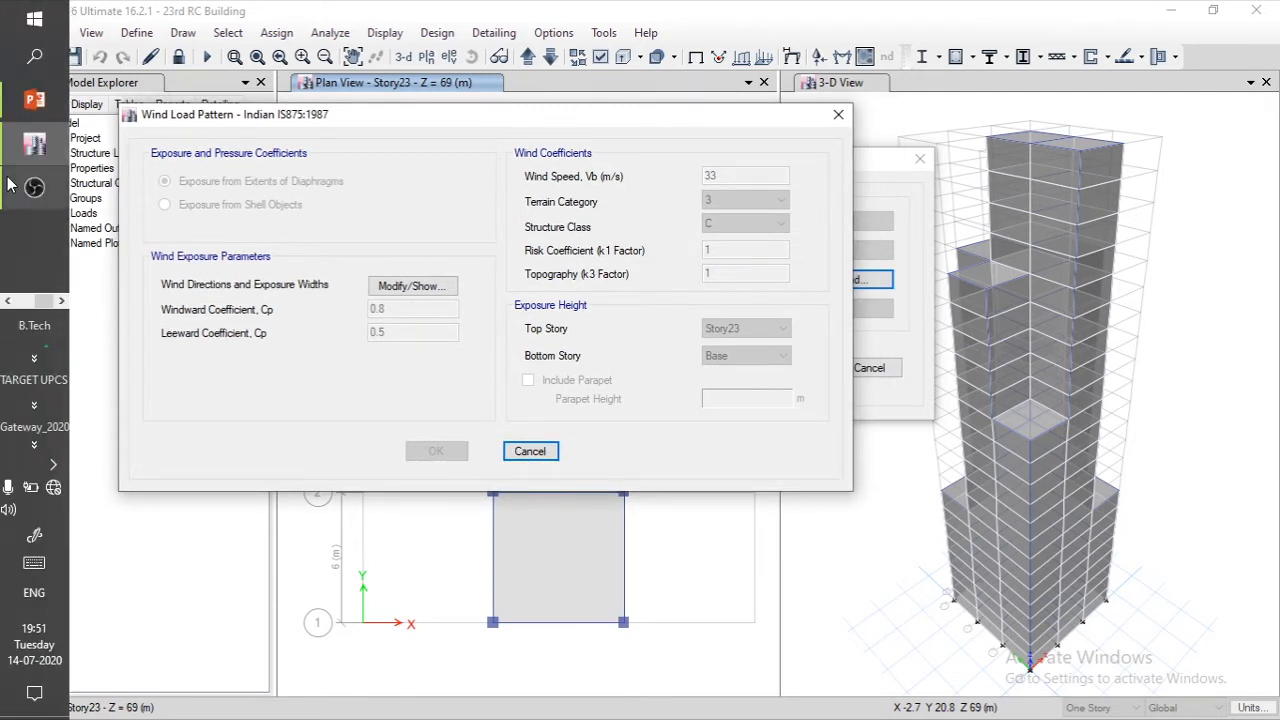
left_click(34, 232)
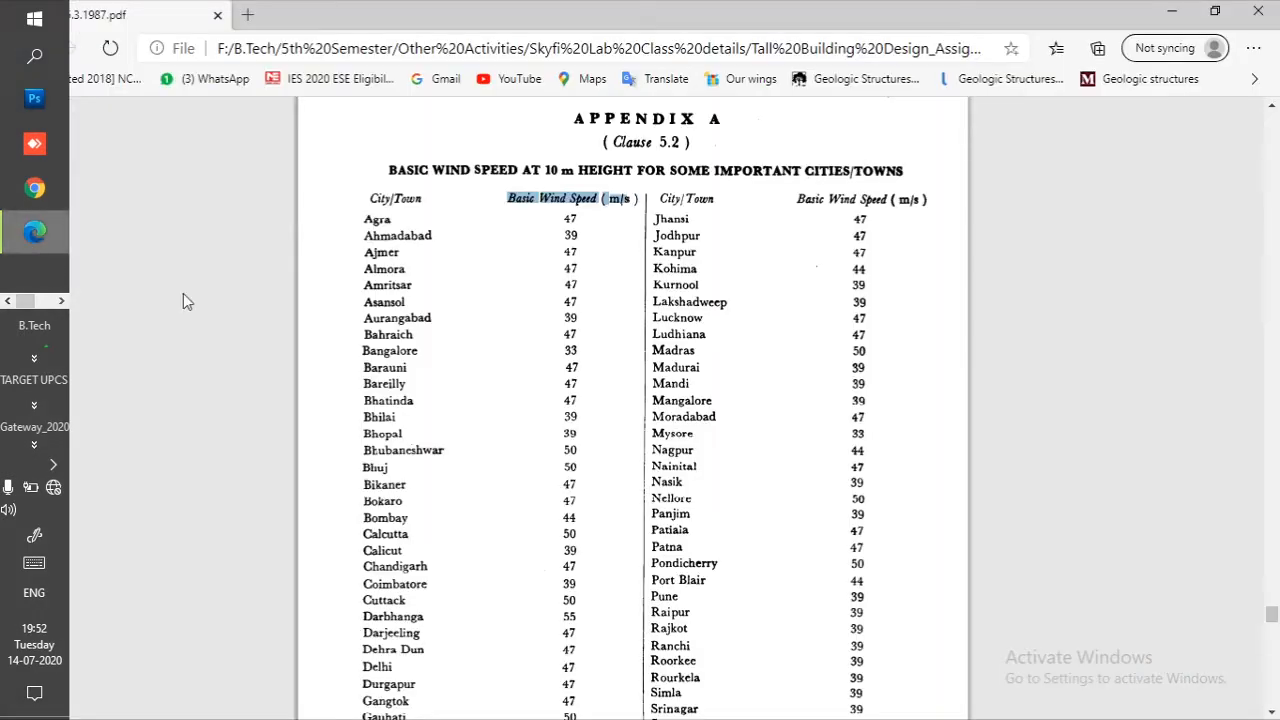
left_click_drag(1272, 635, 1205, 370)
scroll(738, 367, "up", 10)
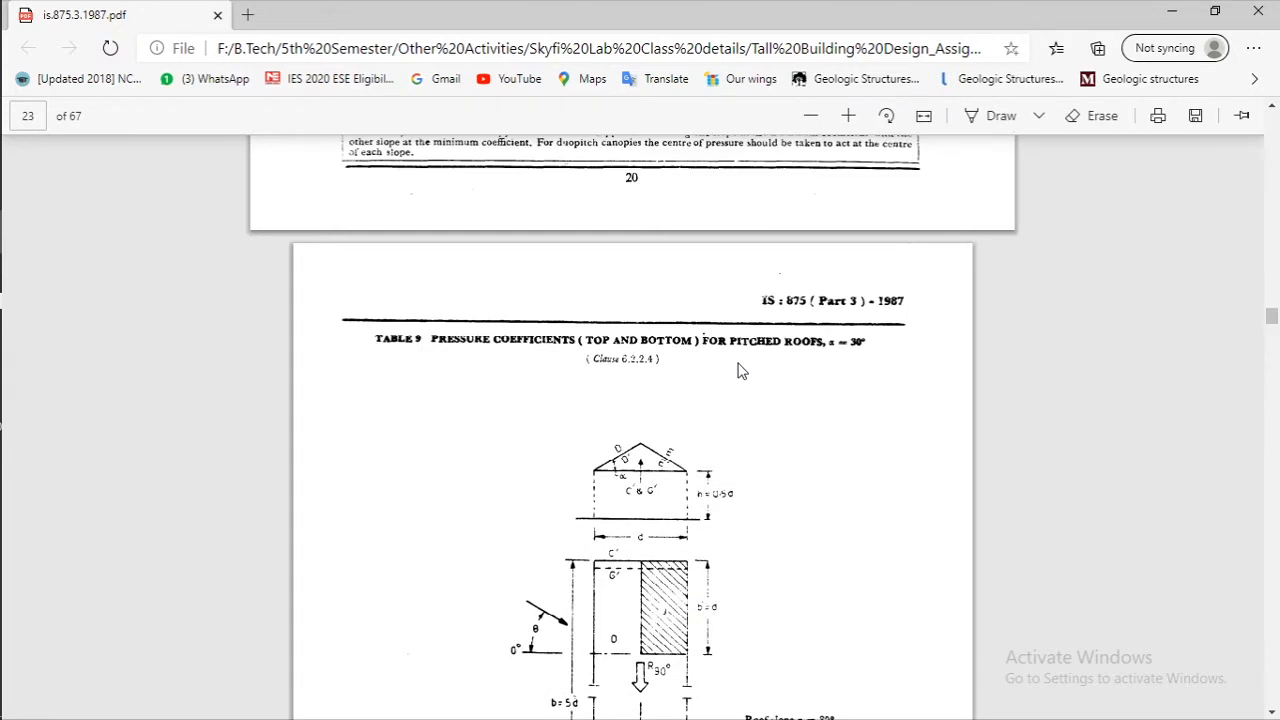
scroll(741, 371, "up", 5)
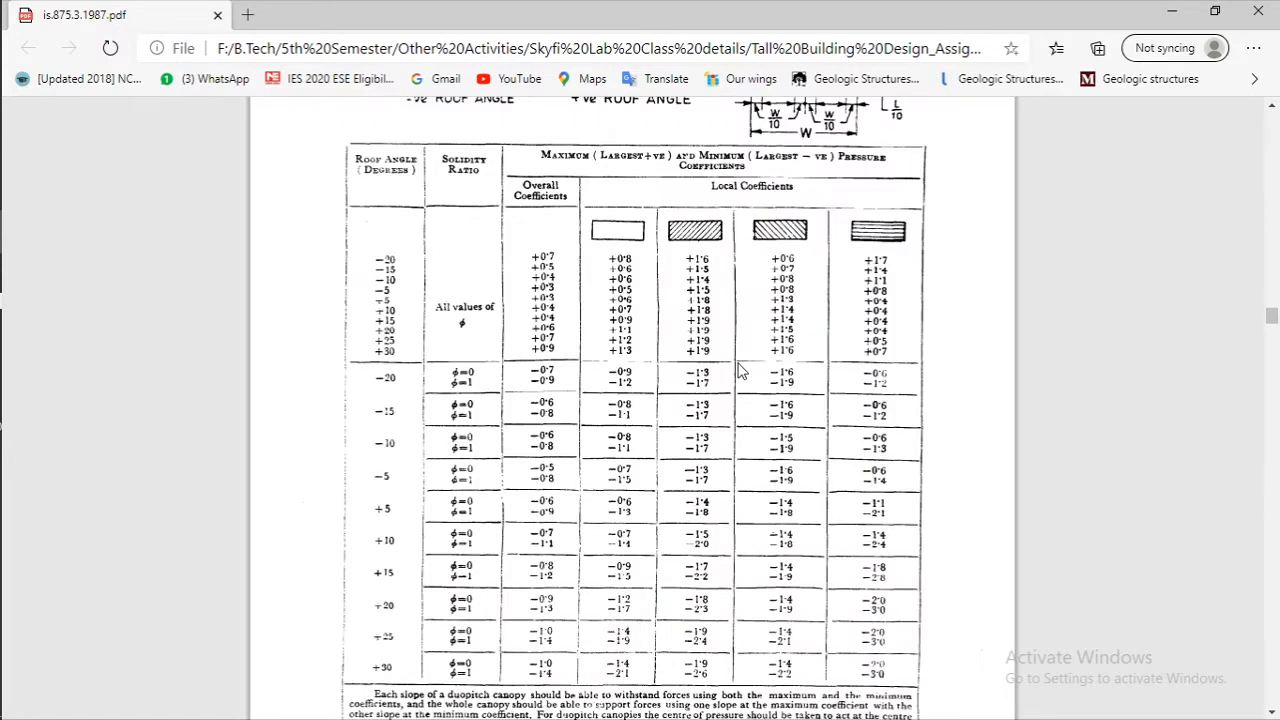
scroll(738, 370, "up", 5)
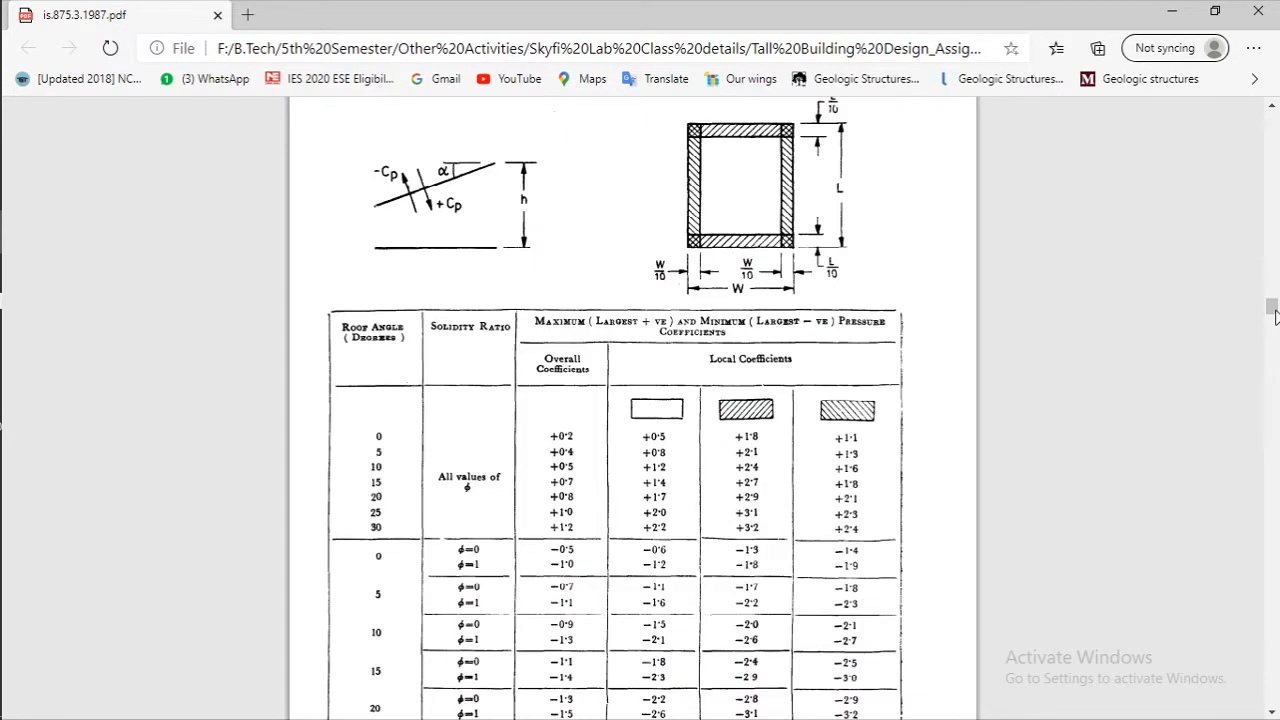
left_click_drag(1273, 291, 1273, 237)
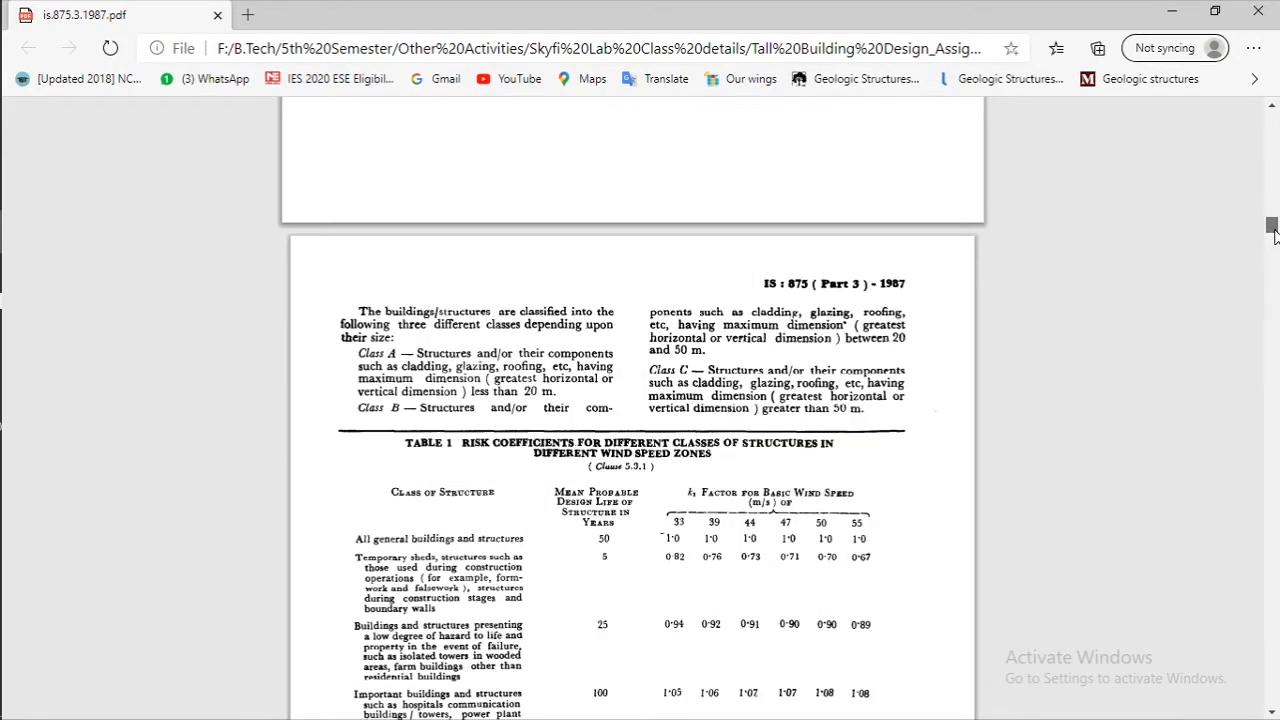
scroll(1189, 277, "down", 10)
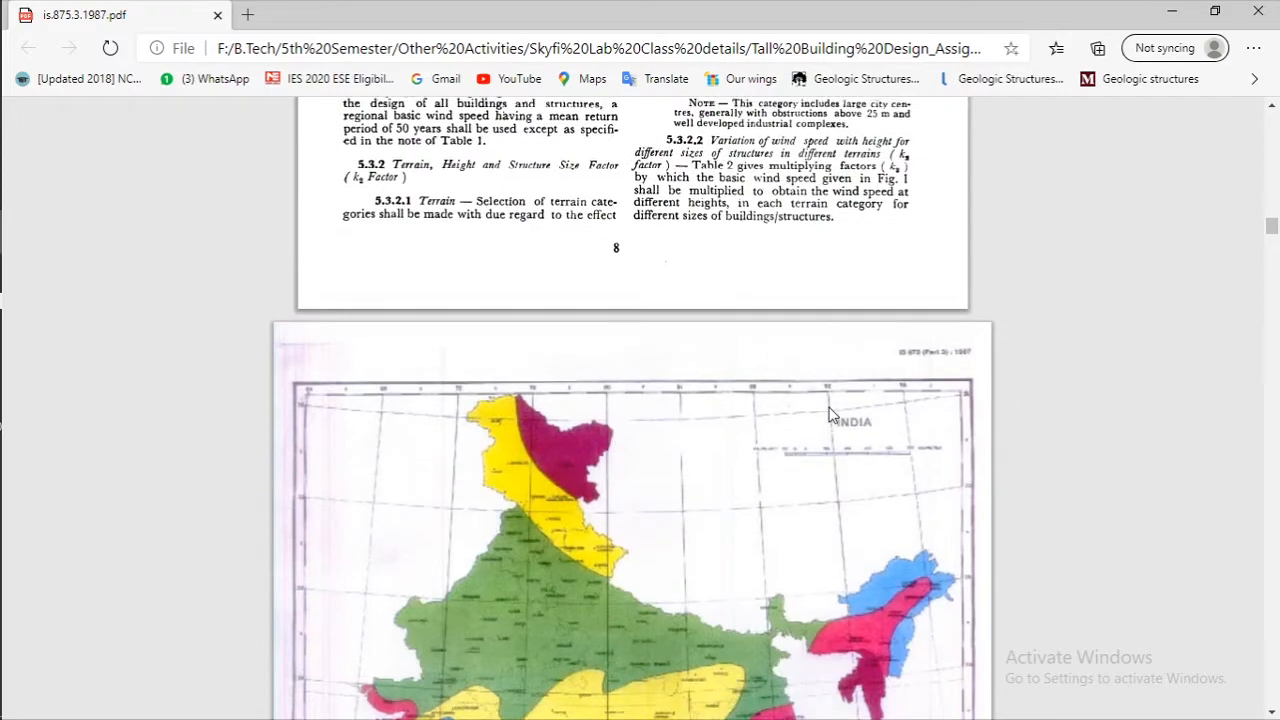
scroll(829, 414, "up", 5)
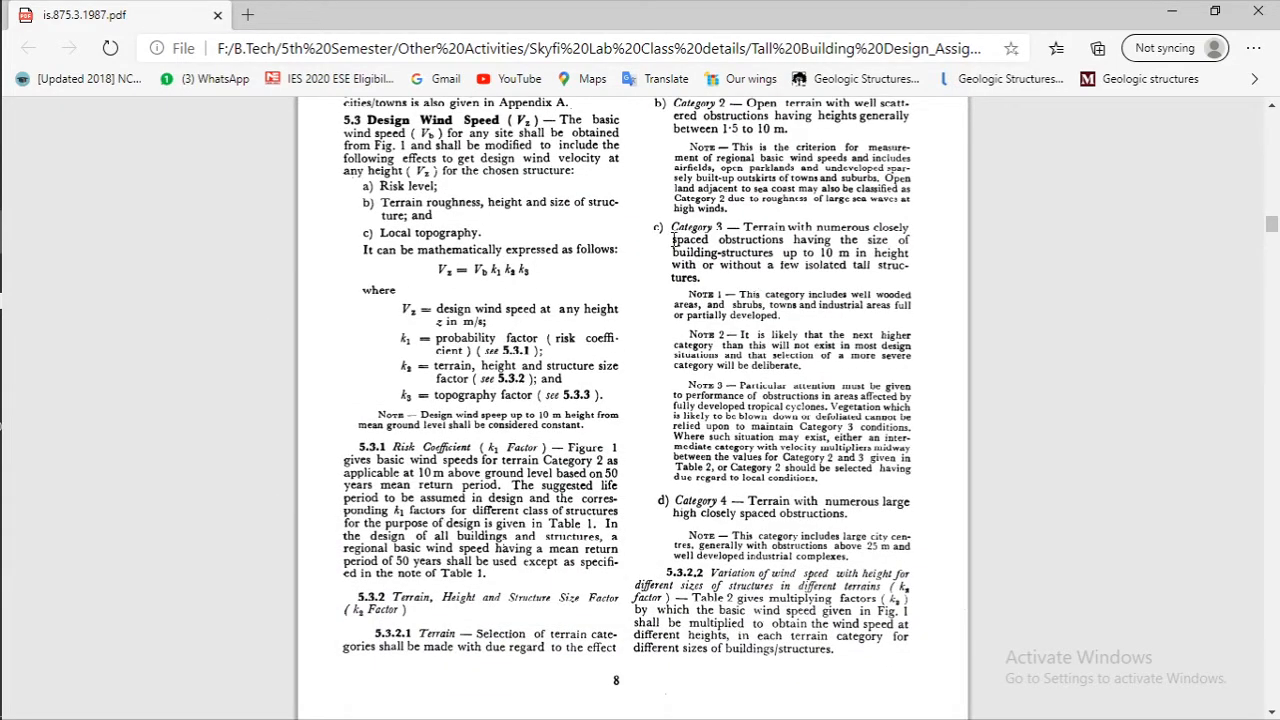
Step: Examine the Category 3 terrain description and highlight the clause number 5.3.2.1
left_click_drag(669, 227, 709, 227)
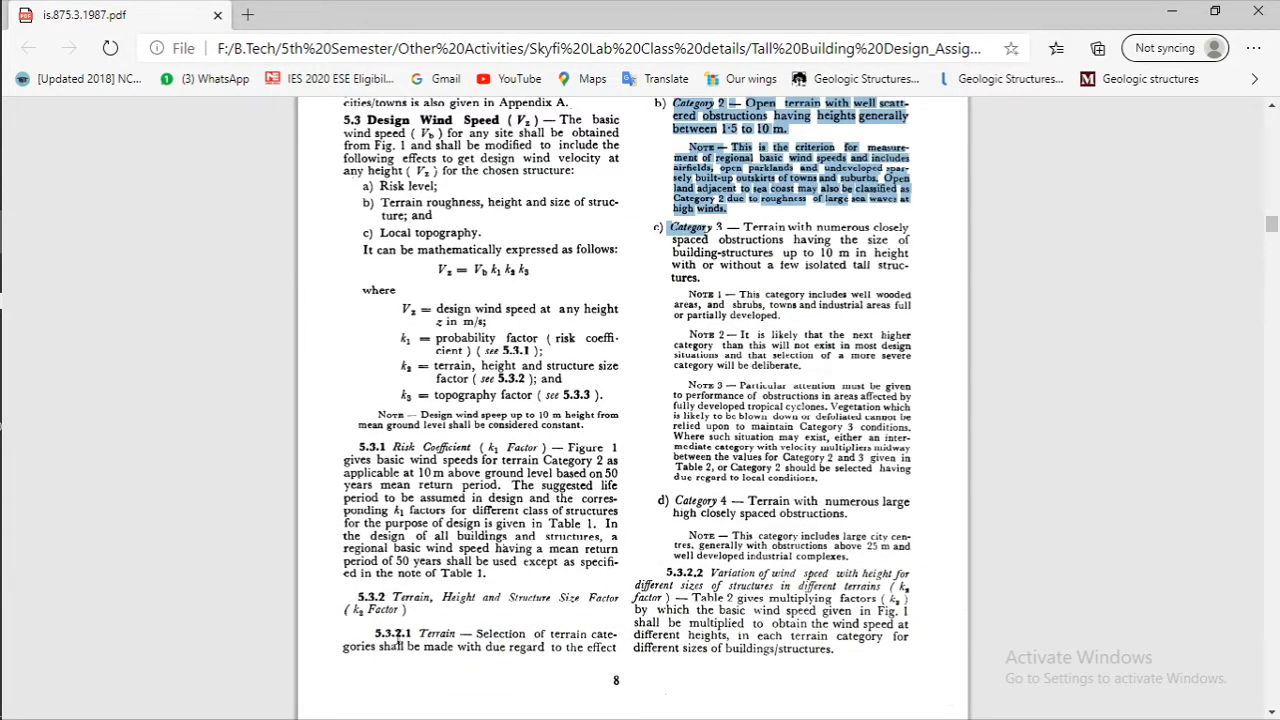
left_click_drag(371, 634, 413, 634)
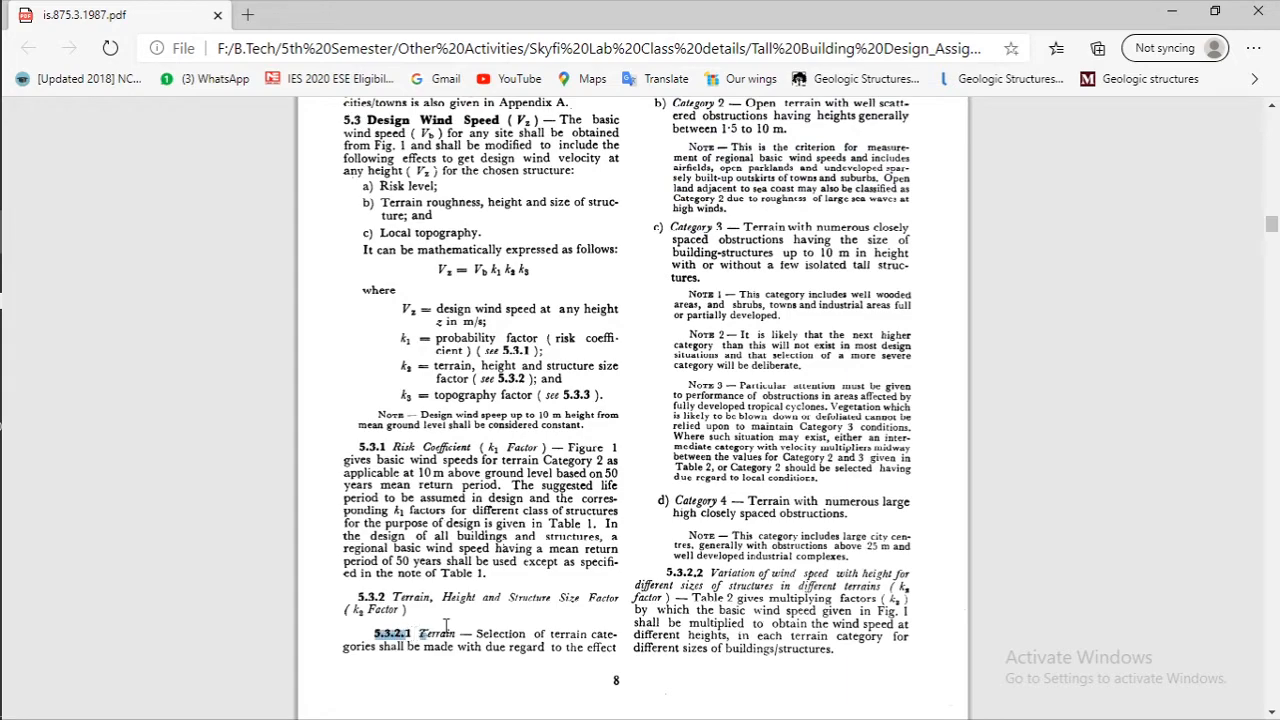
scroll(613, 633, "down", 1)
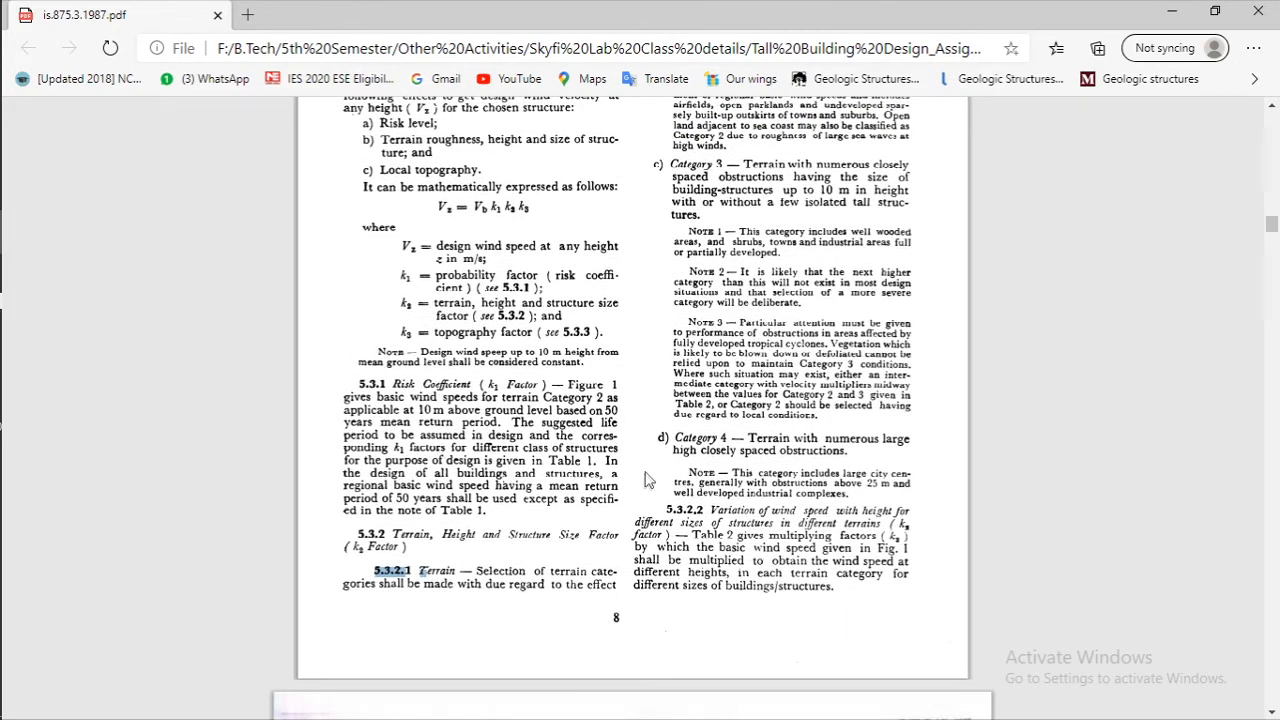
scroll(645, 481, "up", 1)
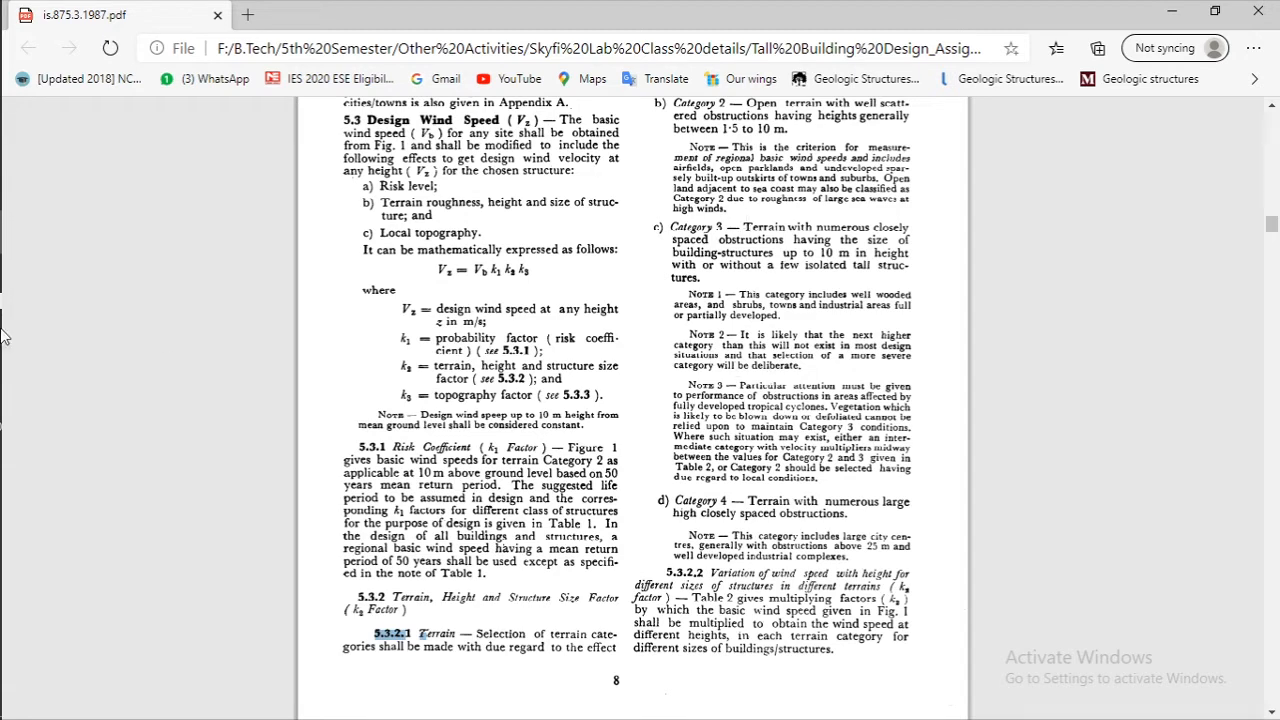
Step: Switch to ETABS and check the structure class among the wind coefficients of the Wind load pattern
left_click(59, 303)
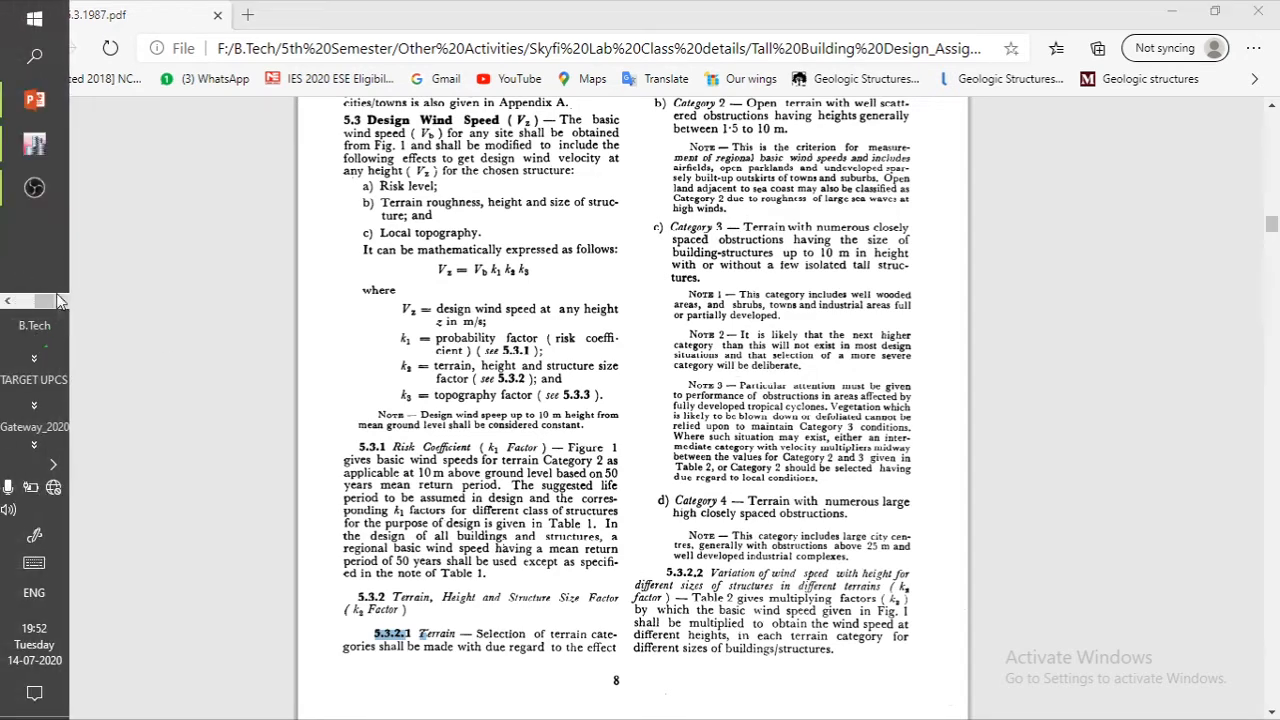
left_click(36, 145)
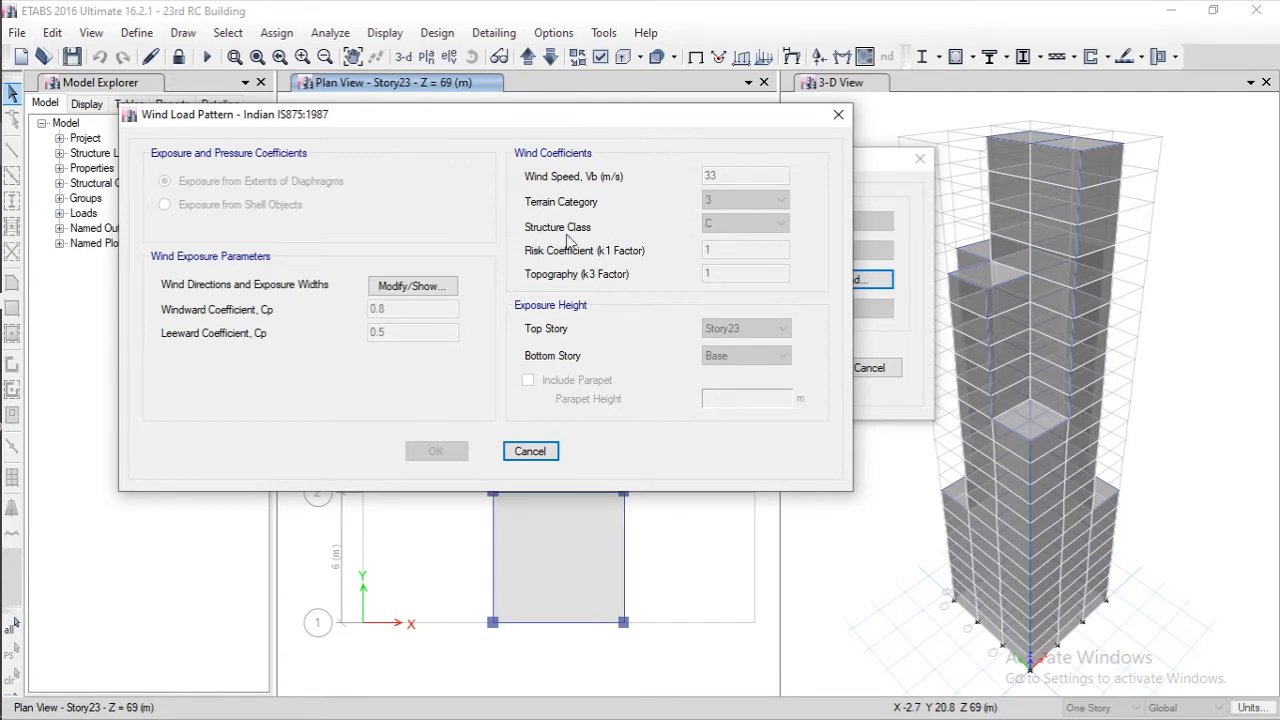
left_click_drag(611, 124, 670, 127)
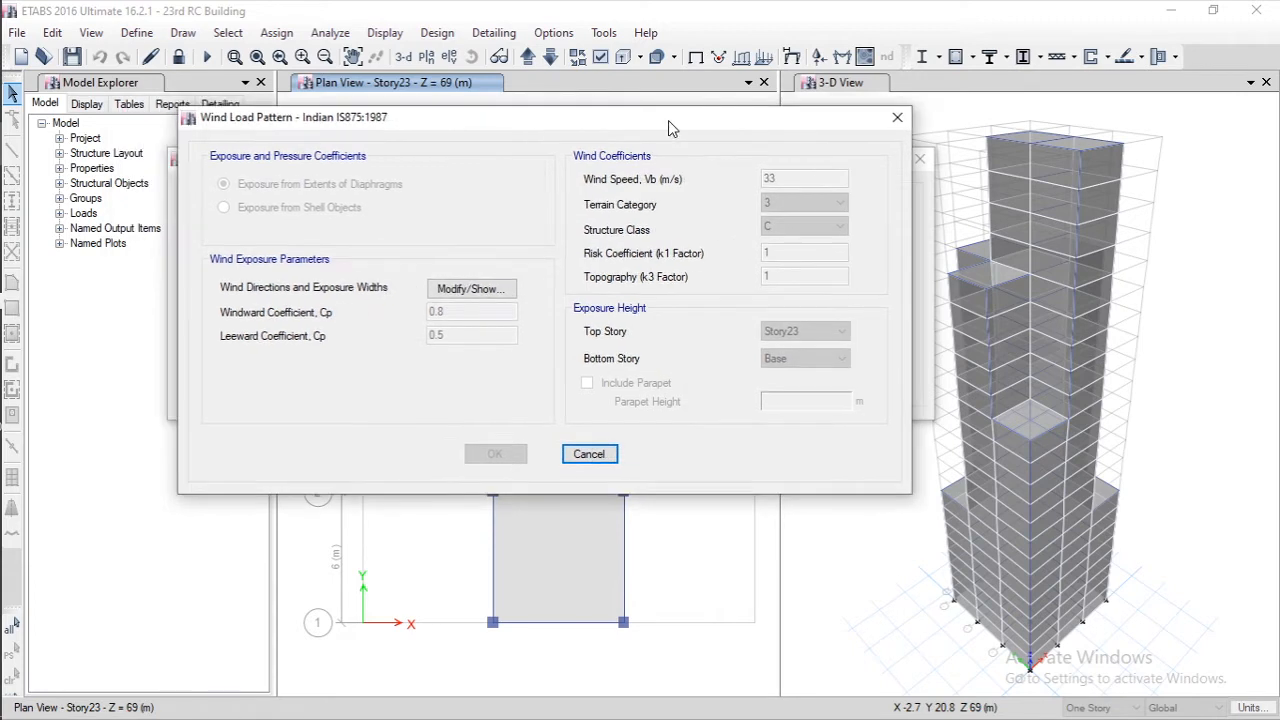
Step: Switch to Microsoft Edge and look up the Class A, B and C structure definitions above Table 1 in the code
mouse_move(3, 318)
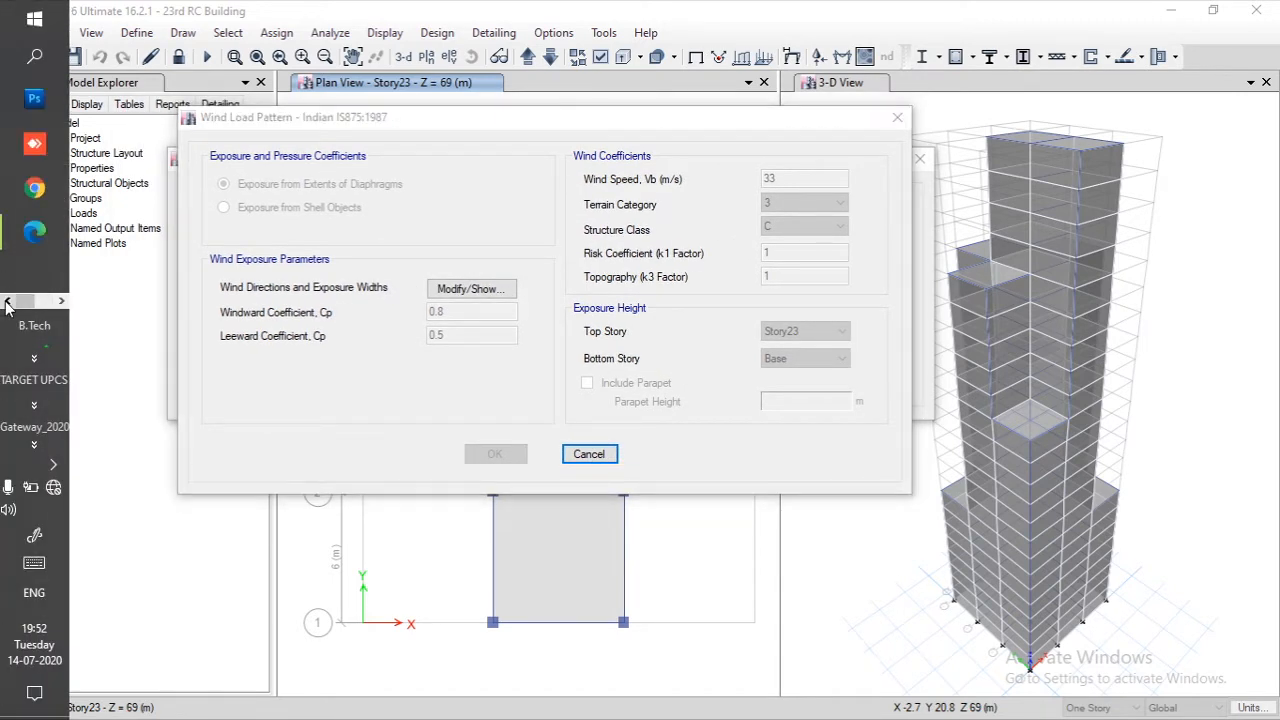
left_click(34, 235)
scroll(580, 366, "down", 10)
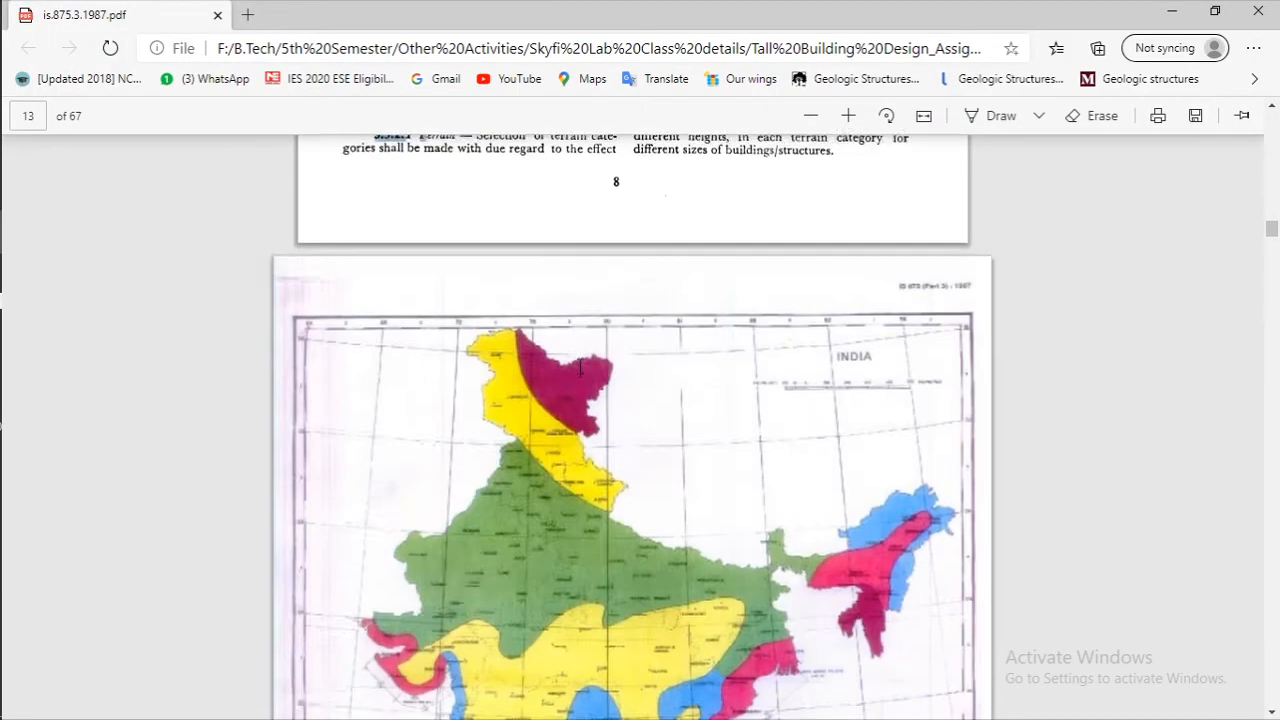
scroll(580, 366, "down", 3)
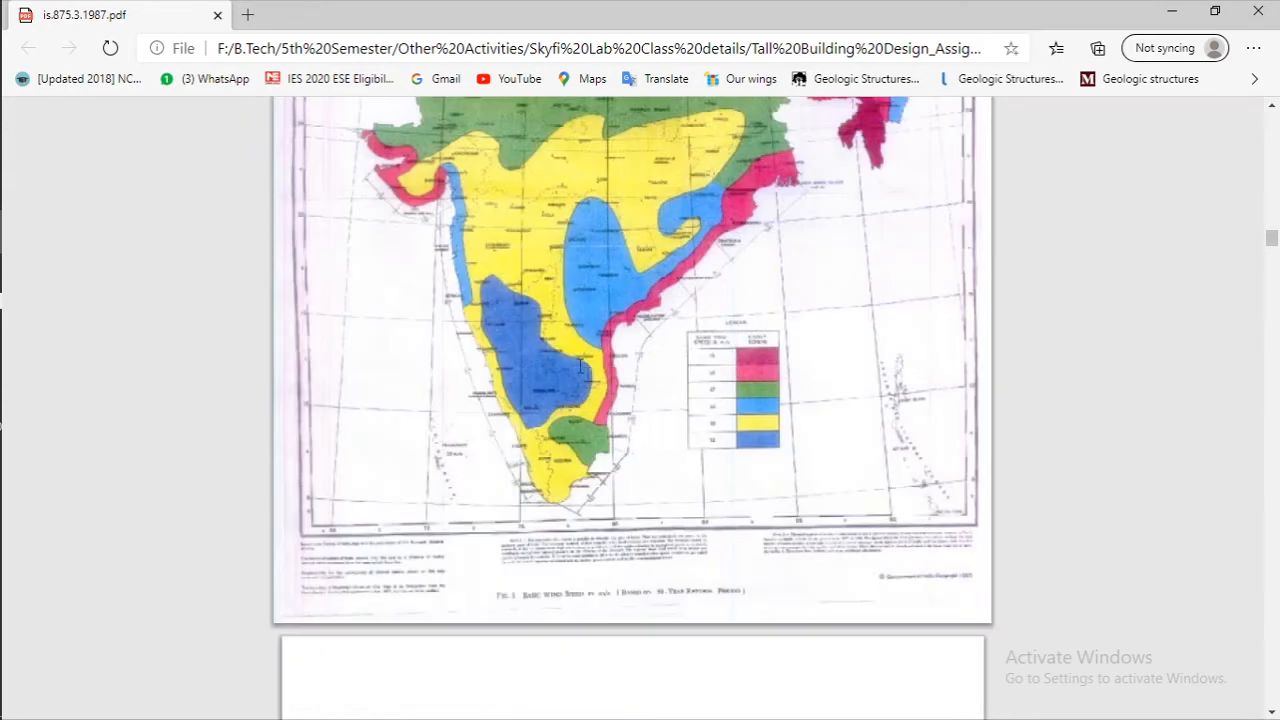
scroll(686, 426, "down", 15)
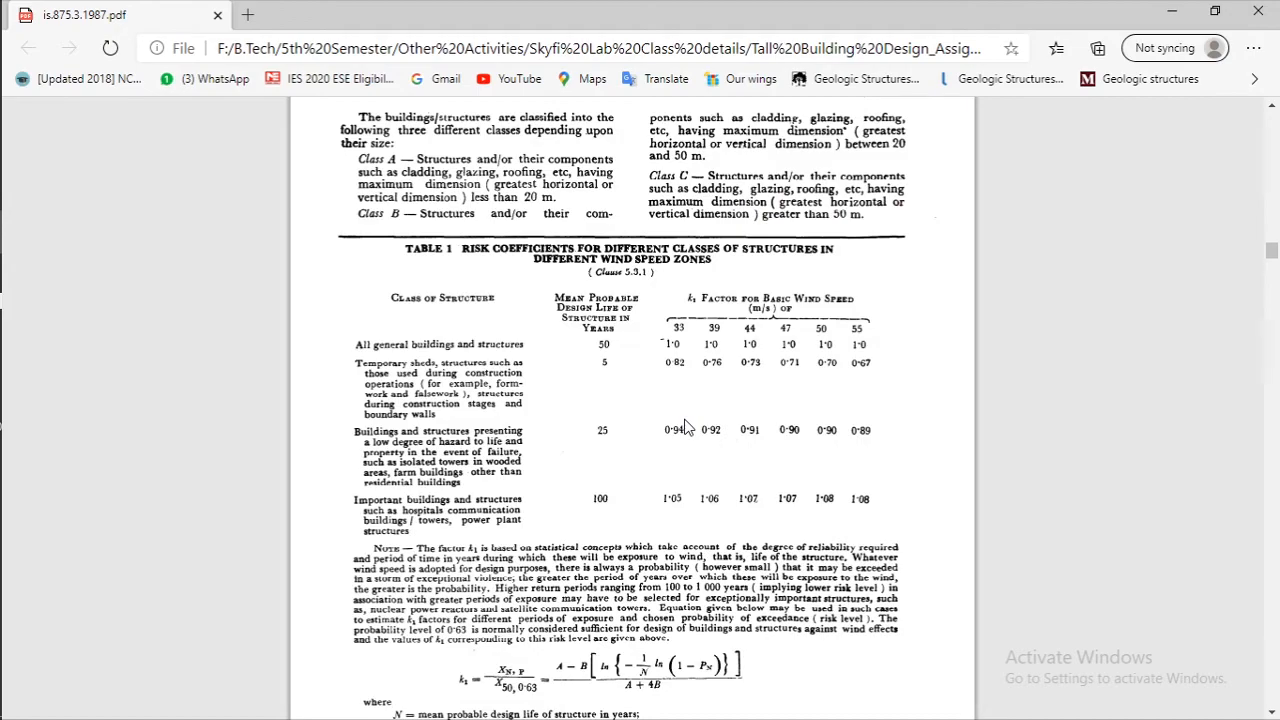
scroll(686, 426, "down", 5)
scroll(650, 280, "up", 4)
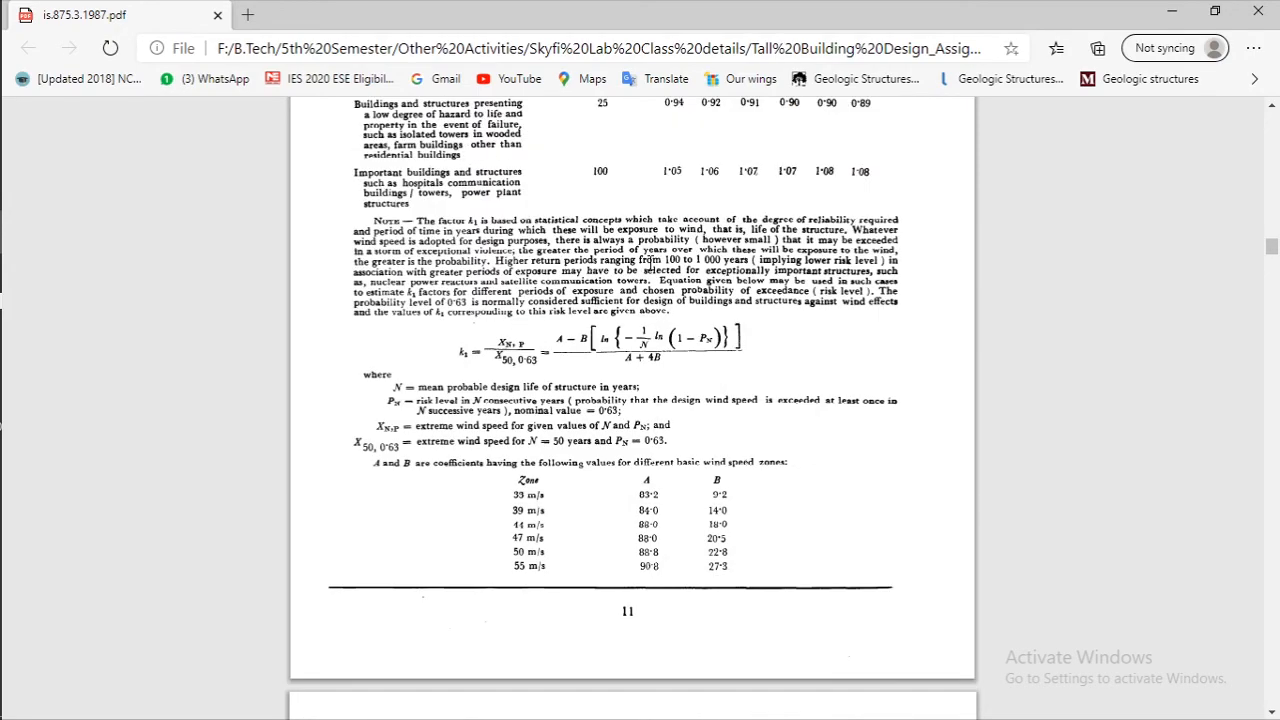
scroll(658, 294, "up", 1)
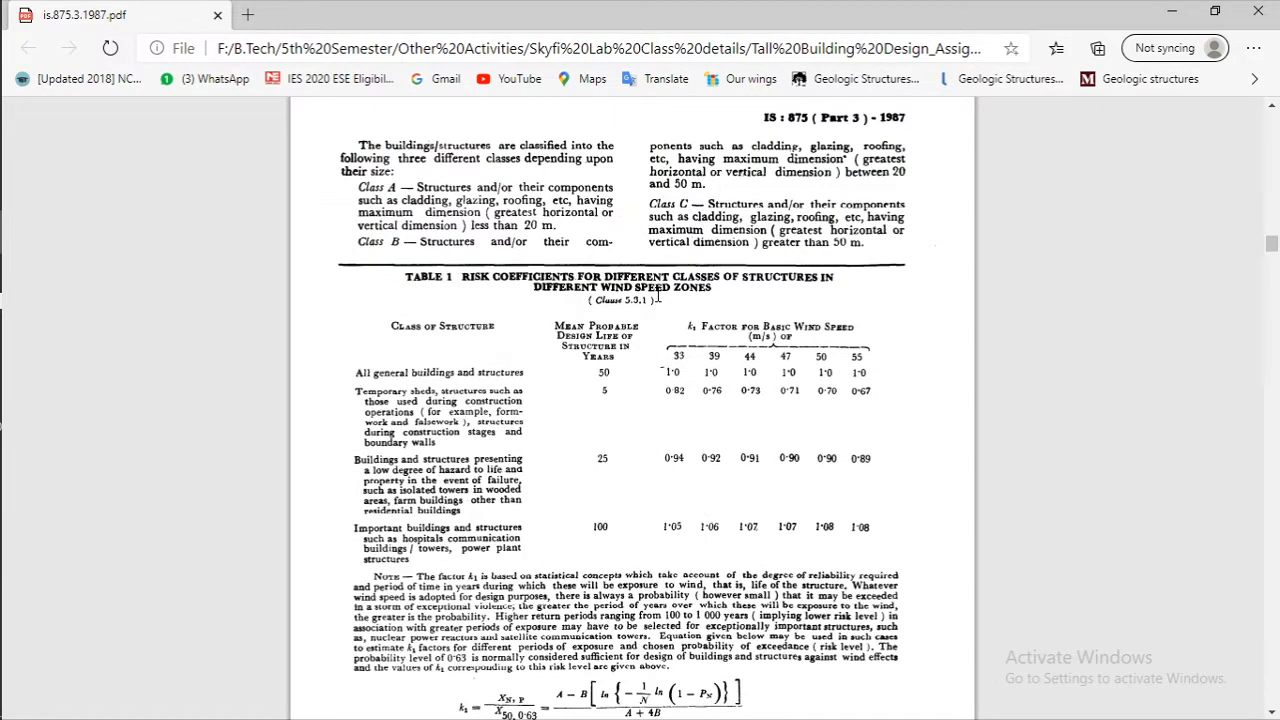
scroll(519, 287, "up", 1)
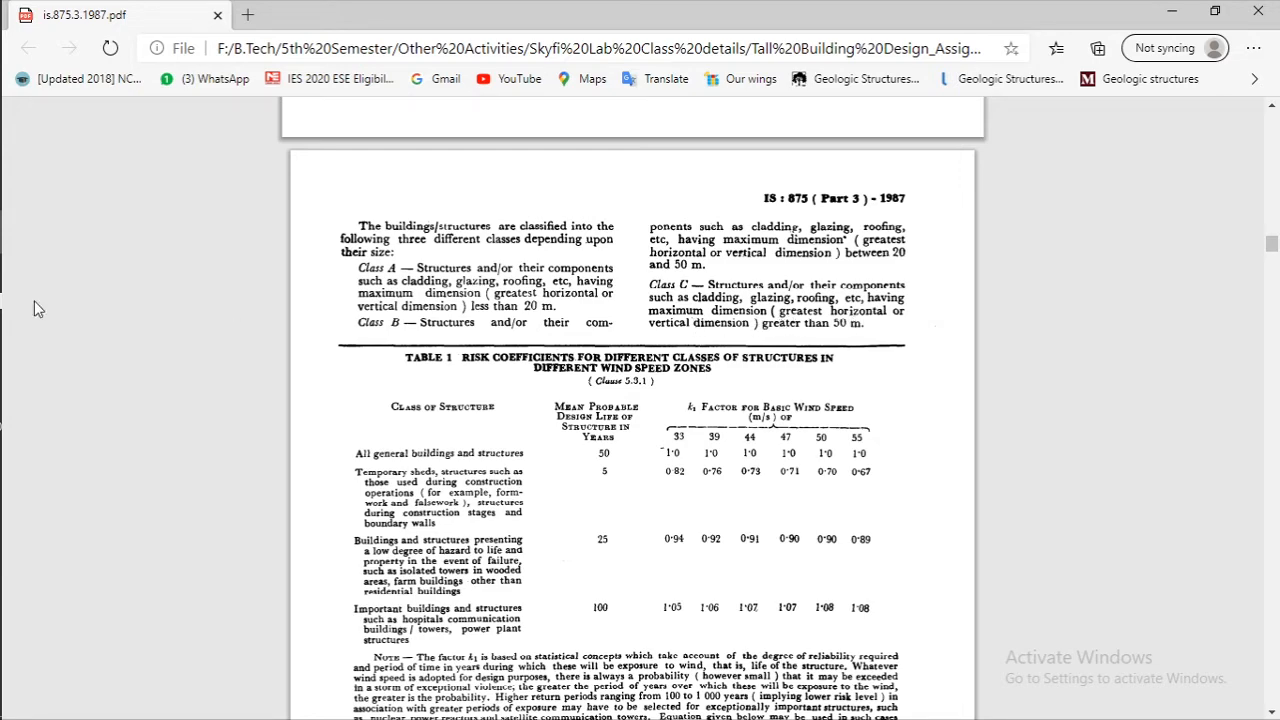
Step: Switch to ETABS and check the risk coefficient (k1 factor) in the wind load settings
mouse_move(2, 280)
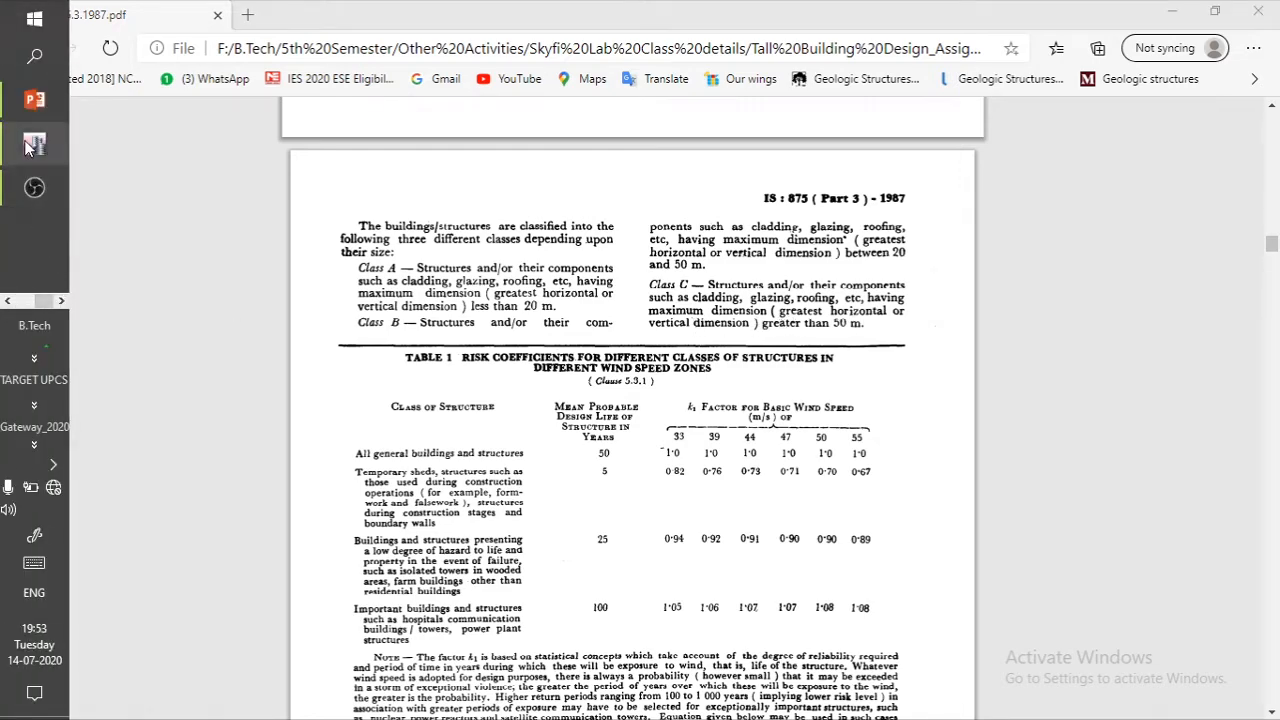
left_click(34, 144)
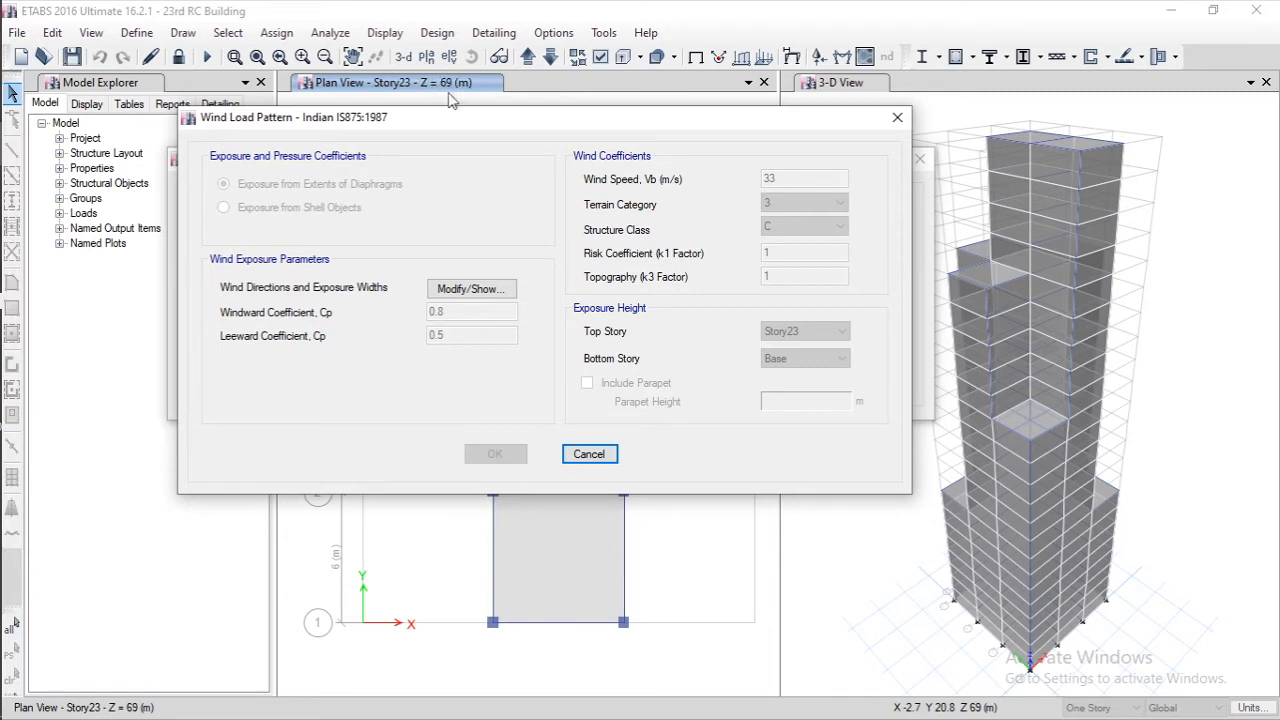
left_click_drag(433, 121, 456, 133)
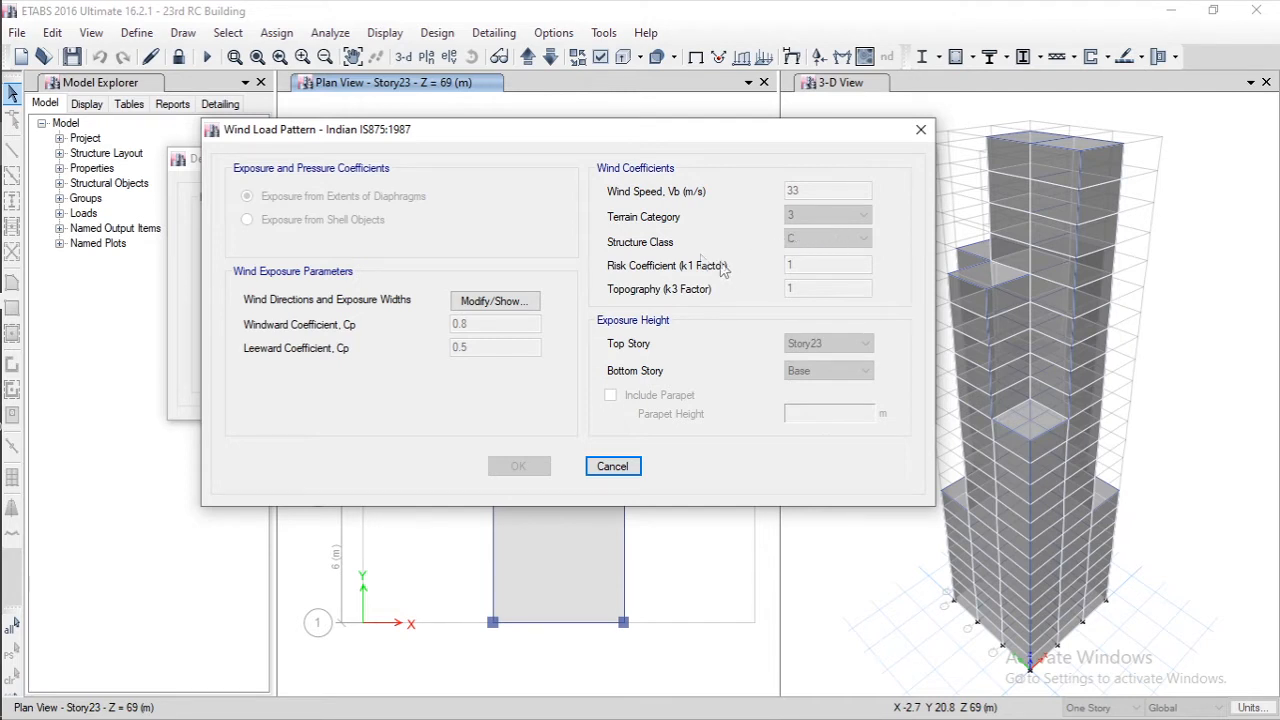
Step: Compare the k1 risk coefficients in Table 1 of the code in Microsoft Edge, and return to the ETABS wind load settings
mouse_move(2, 261)
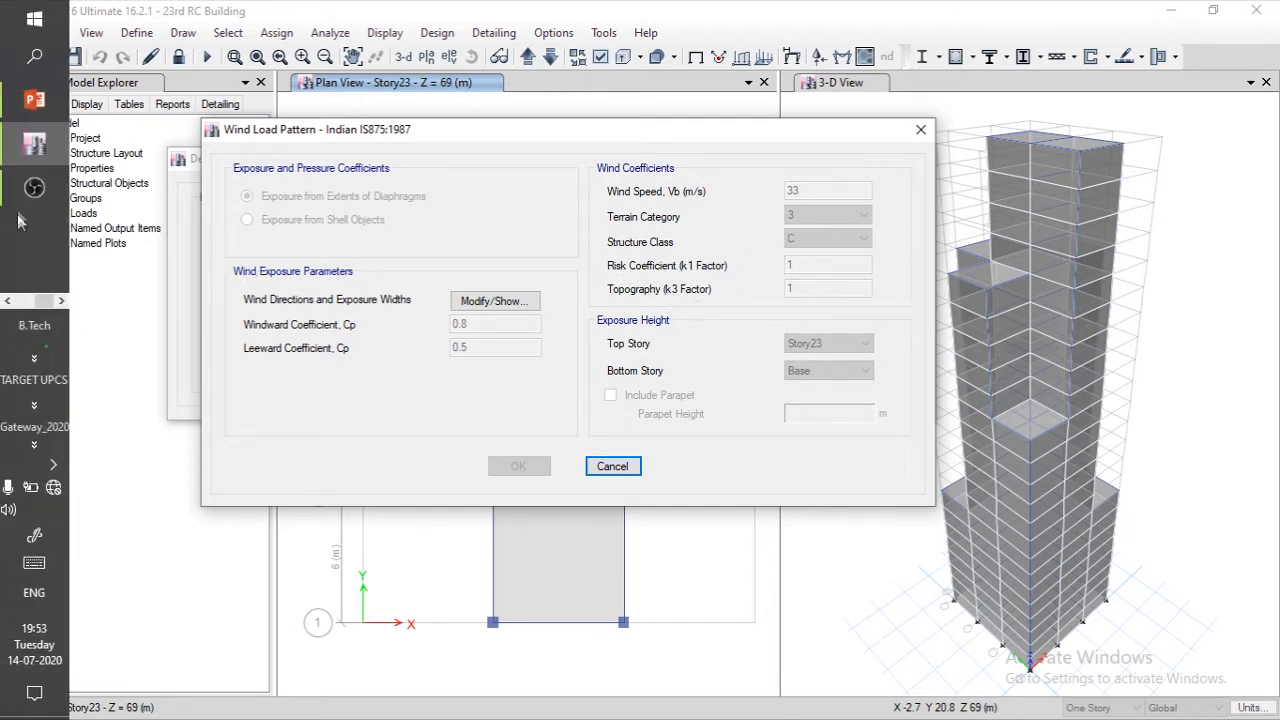
left_click(16, 298)
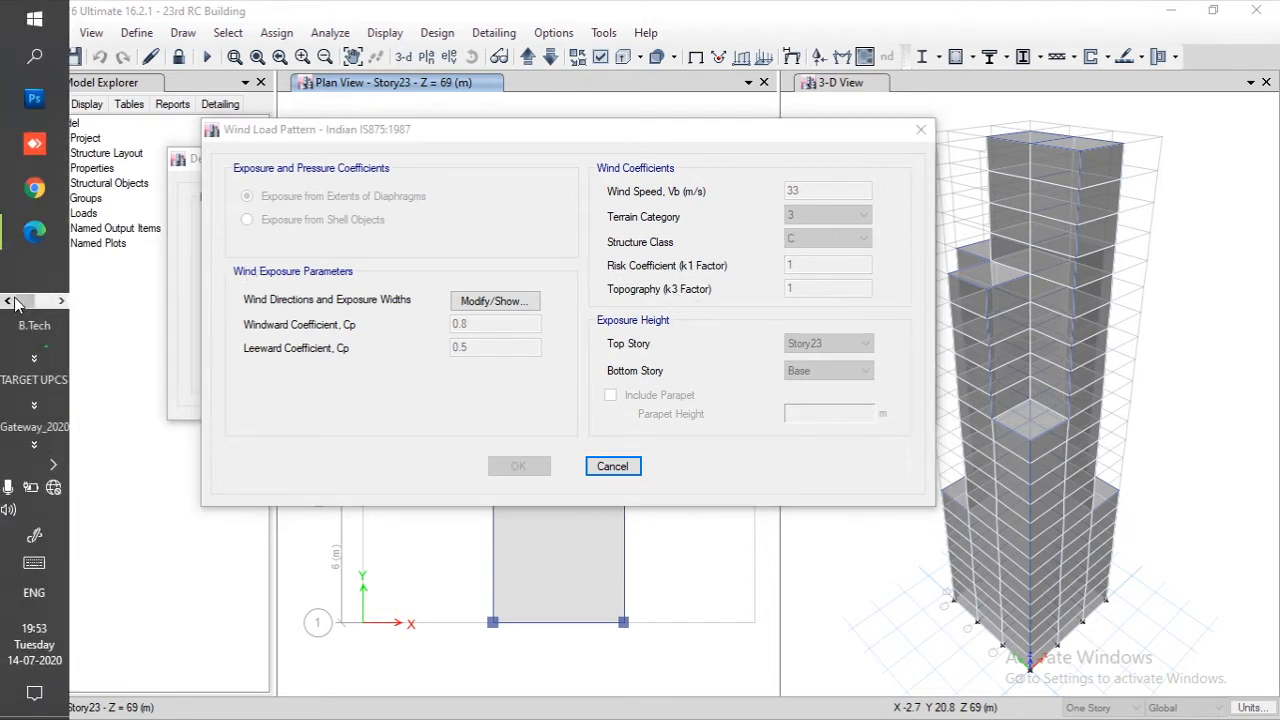
left_click(53, 236)
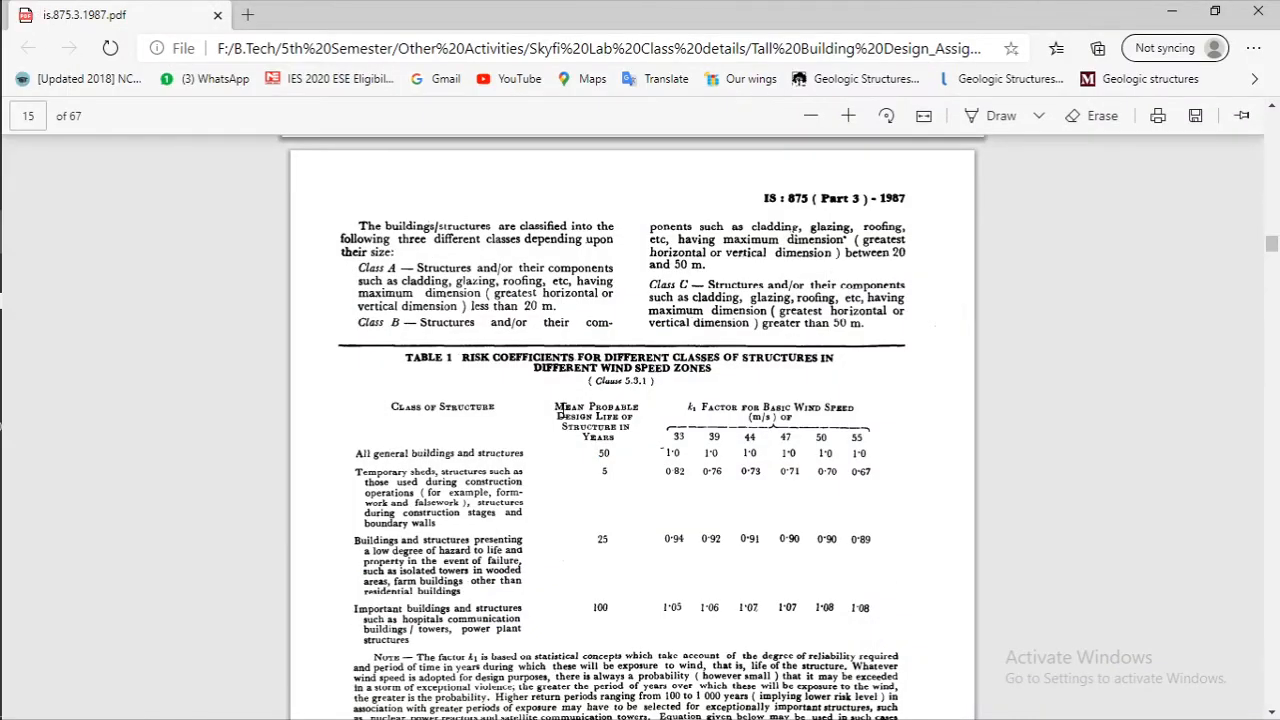
scroll(575, 375, "down", 1)
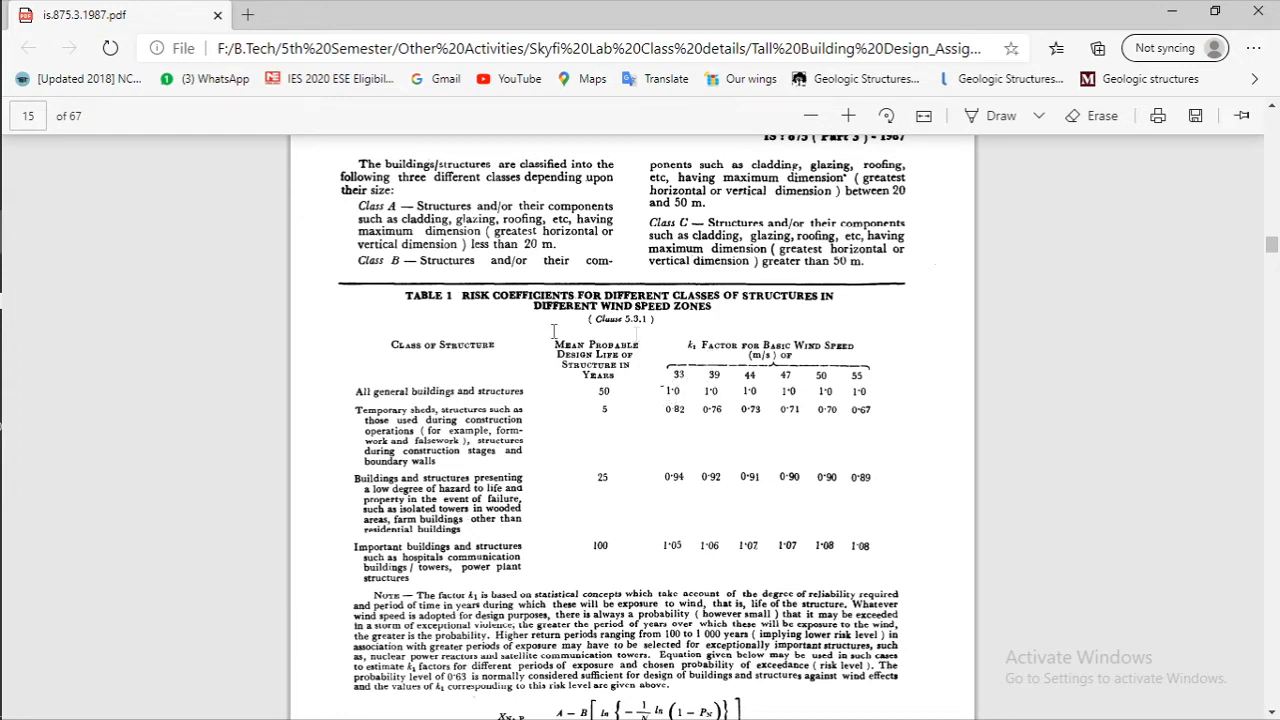
mouse_move(4, 263)
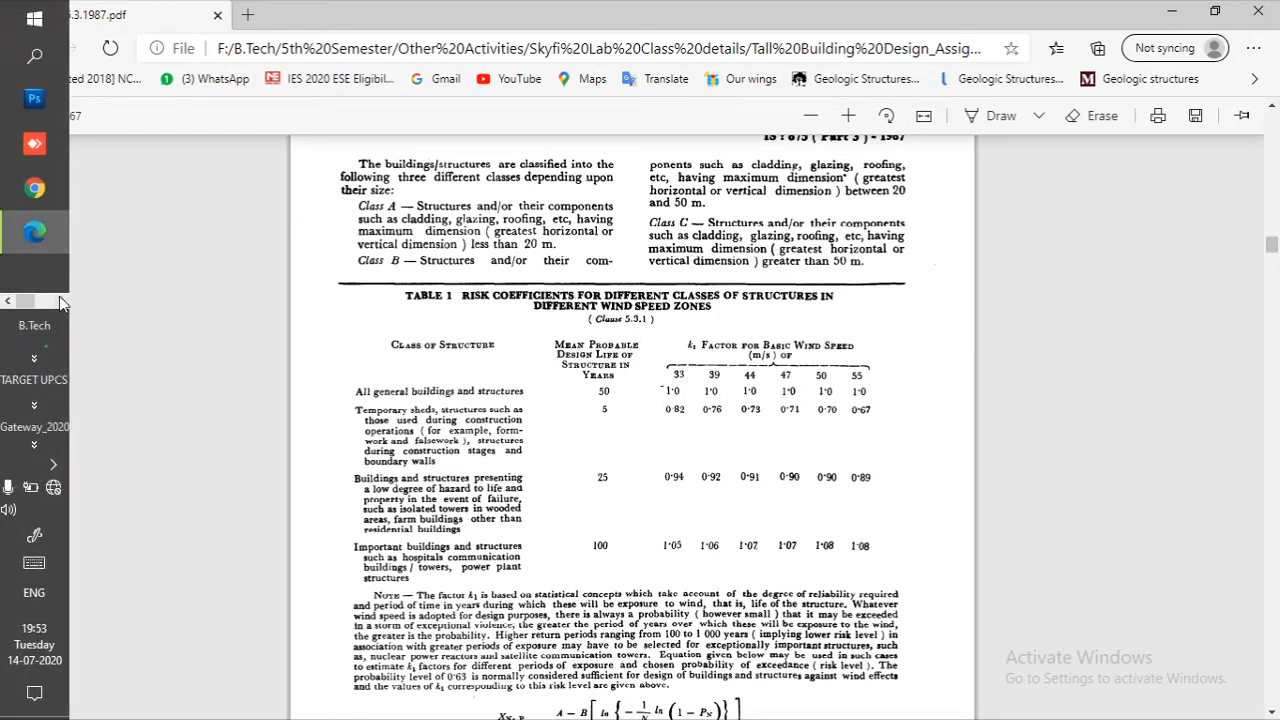
left_click(34, 143)
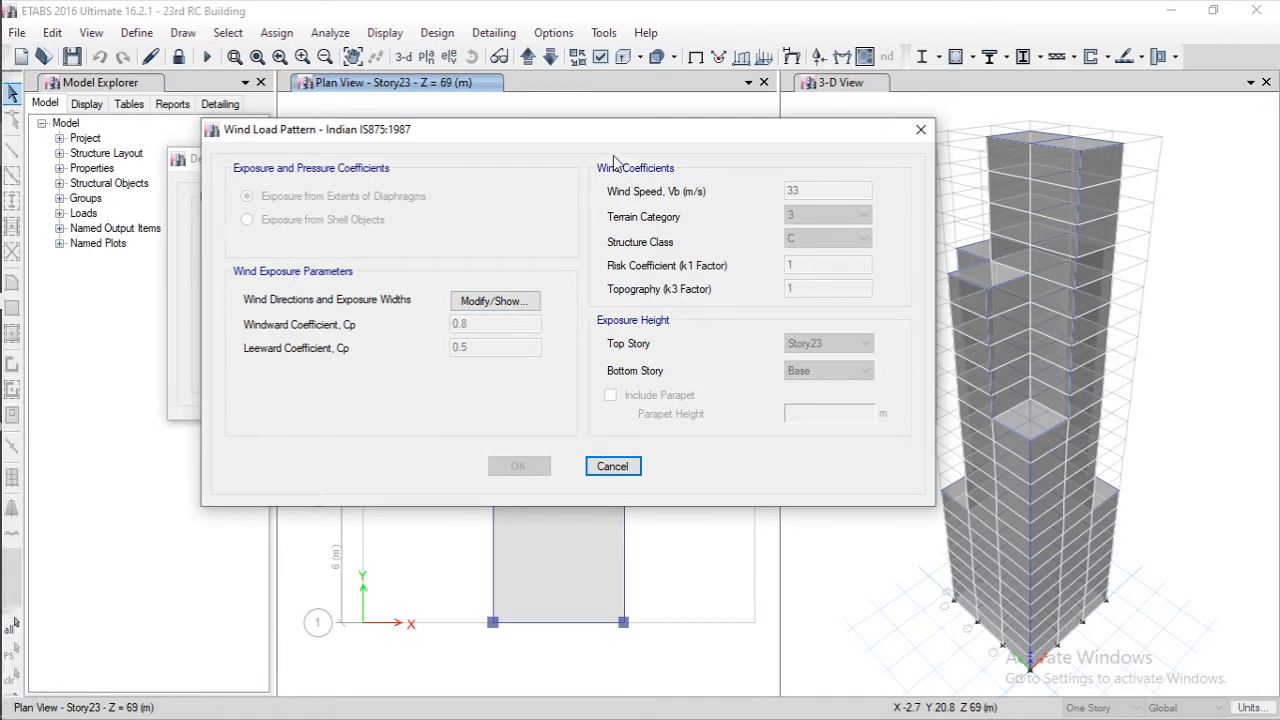
Step: Close the wind load pattern settings and the load pattern definitions without making changes
left_click_drag(614, 138, 657, 138)
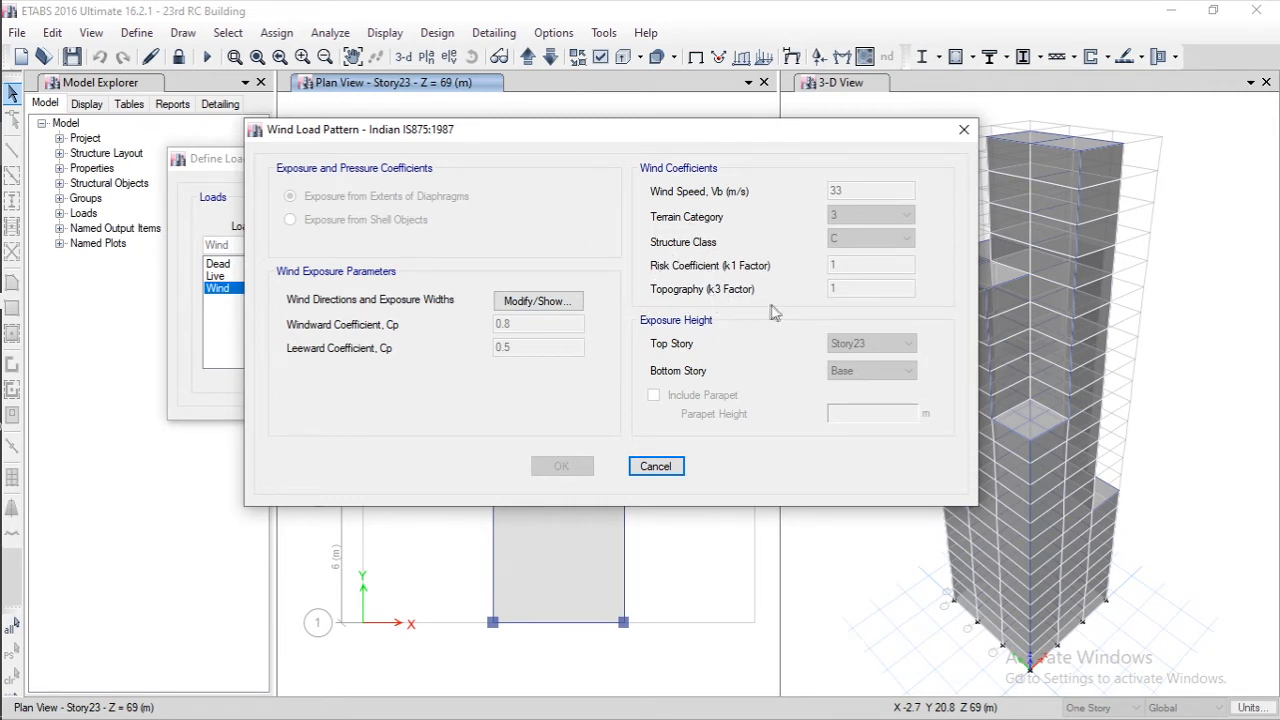
left_click(657, 466)
left_click(866, 368)
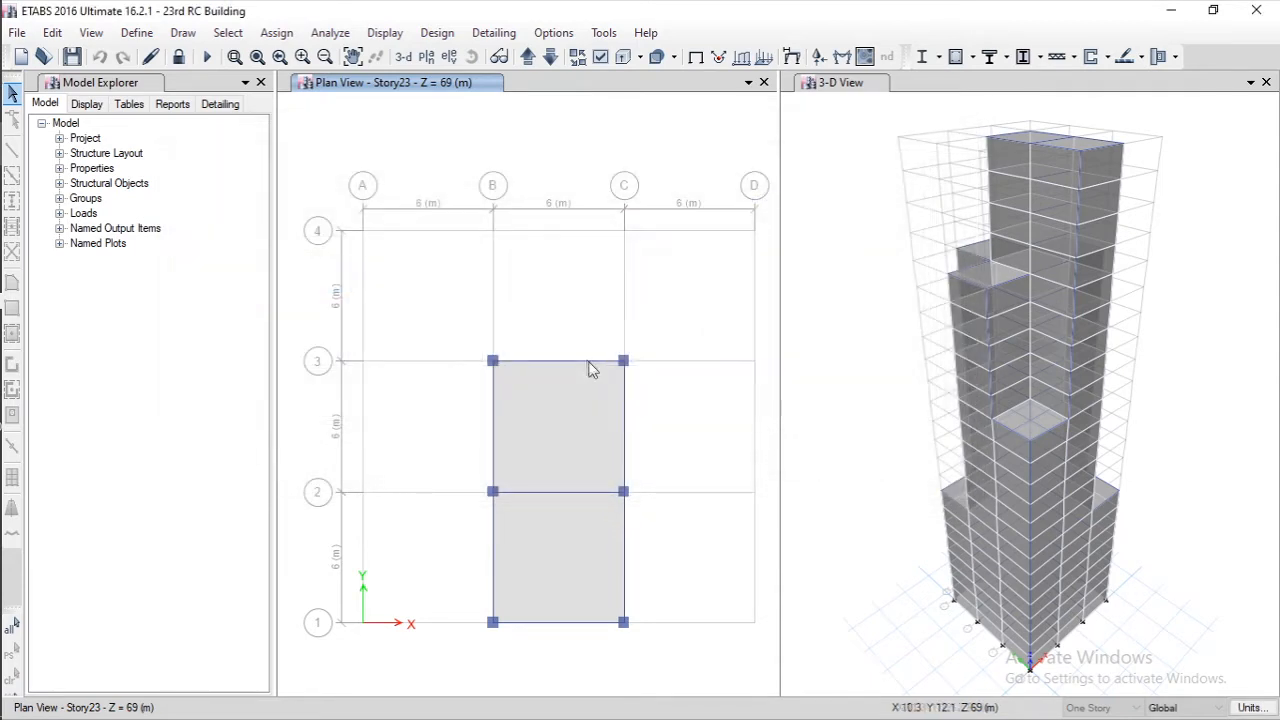
left_click(185, 33)
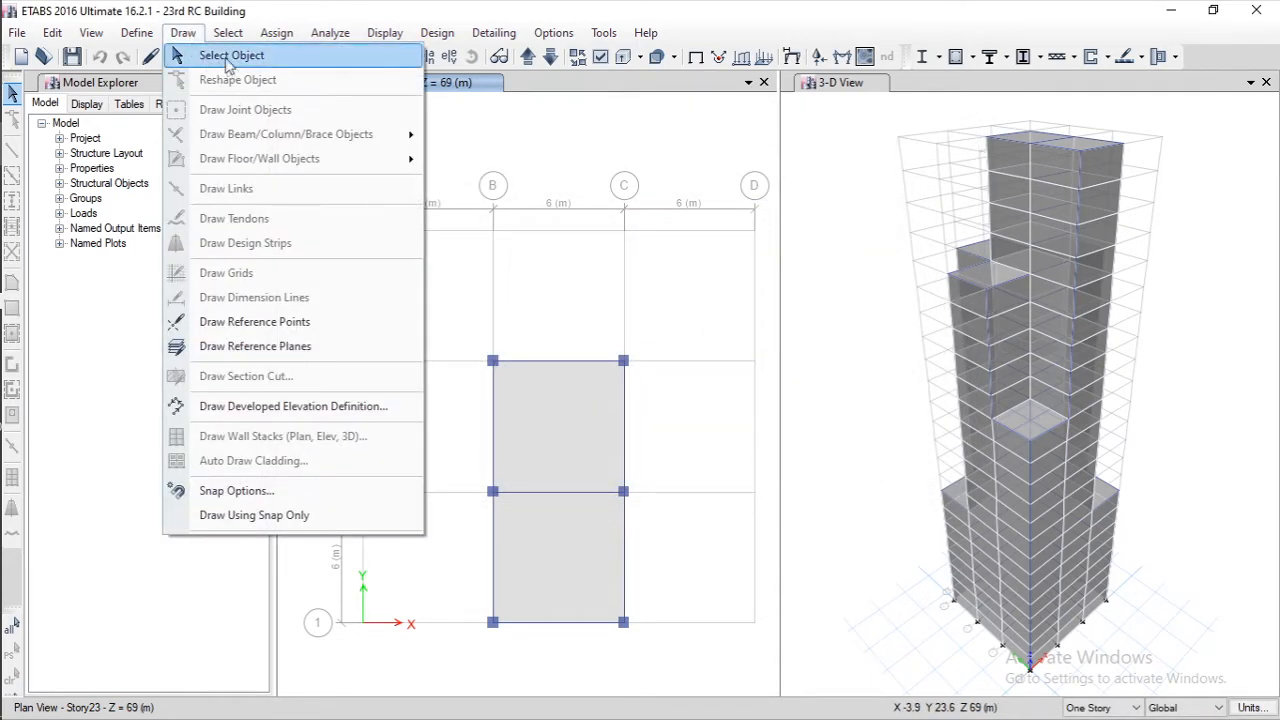
left_click(559, 182)
Step: Step the plan view down storey by storey from Story23 to Story18 to examine the floor layouts
left_click(550, 57)
left_click(550, 57)
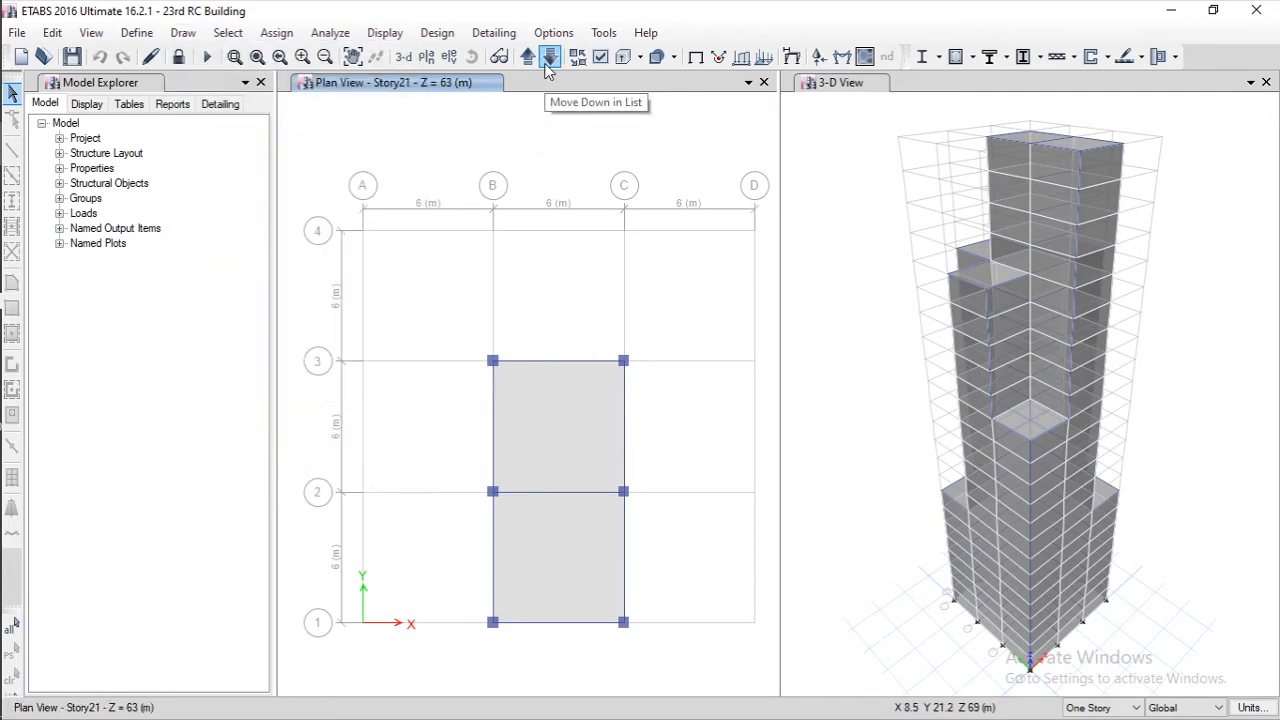
left_click(550, 57)
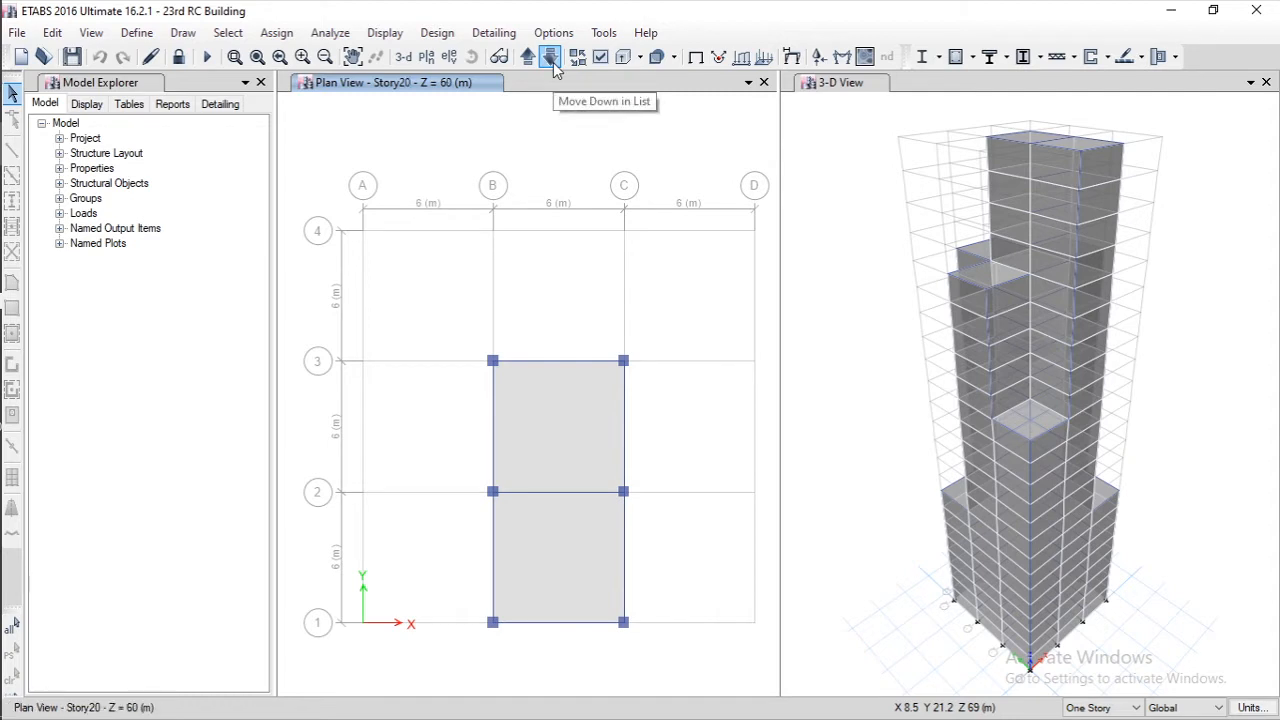
left_click(550, 57)
left_click(550, 57)
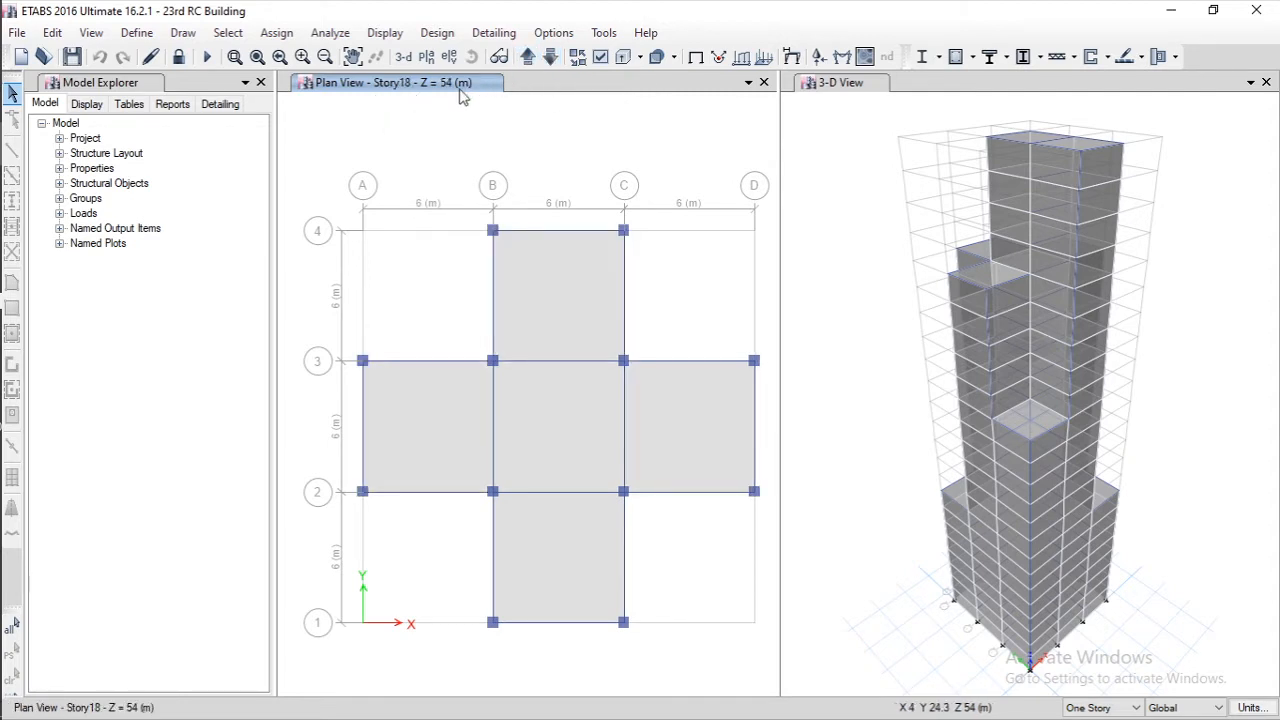
Step: Switch the plan view to Story10 and examine its floor layout
left_click(426, 57)
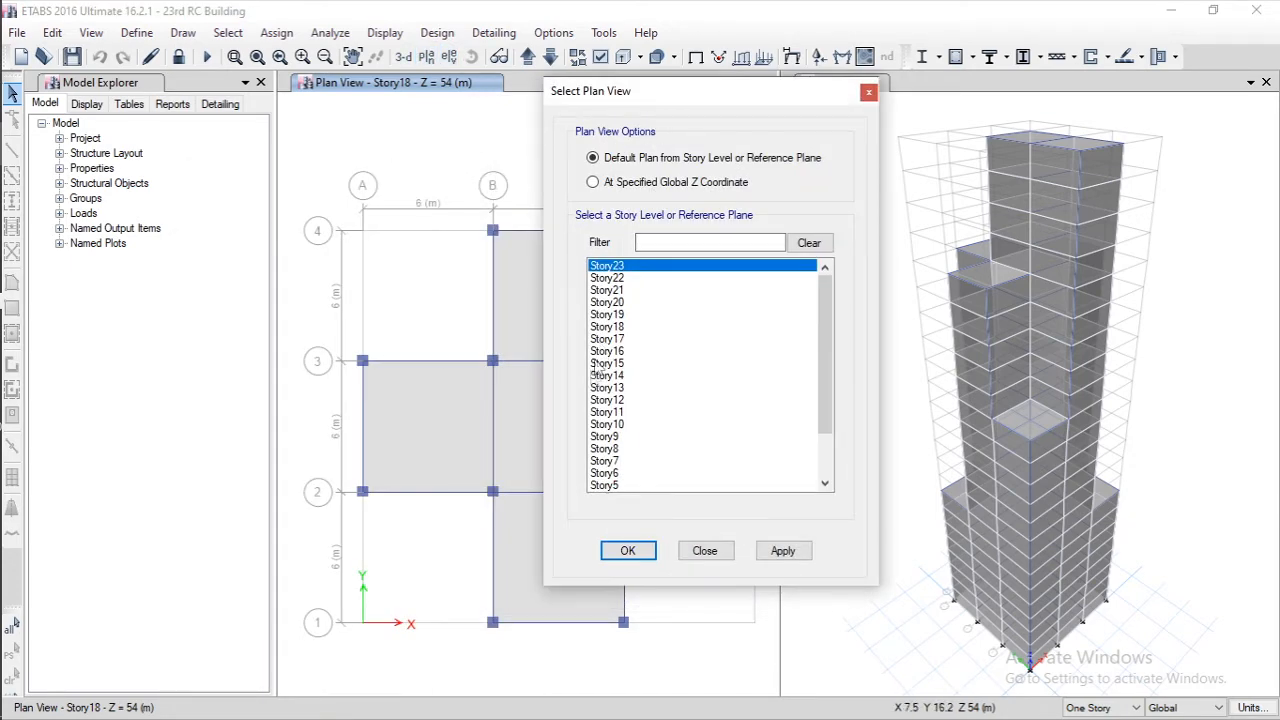
left_click(617, 428)
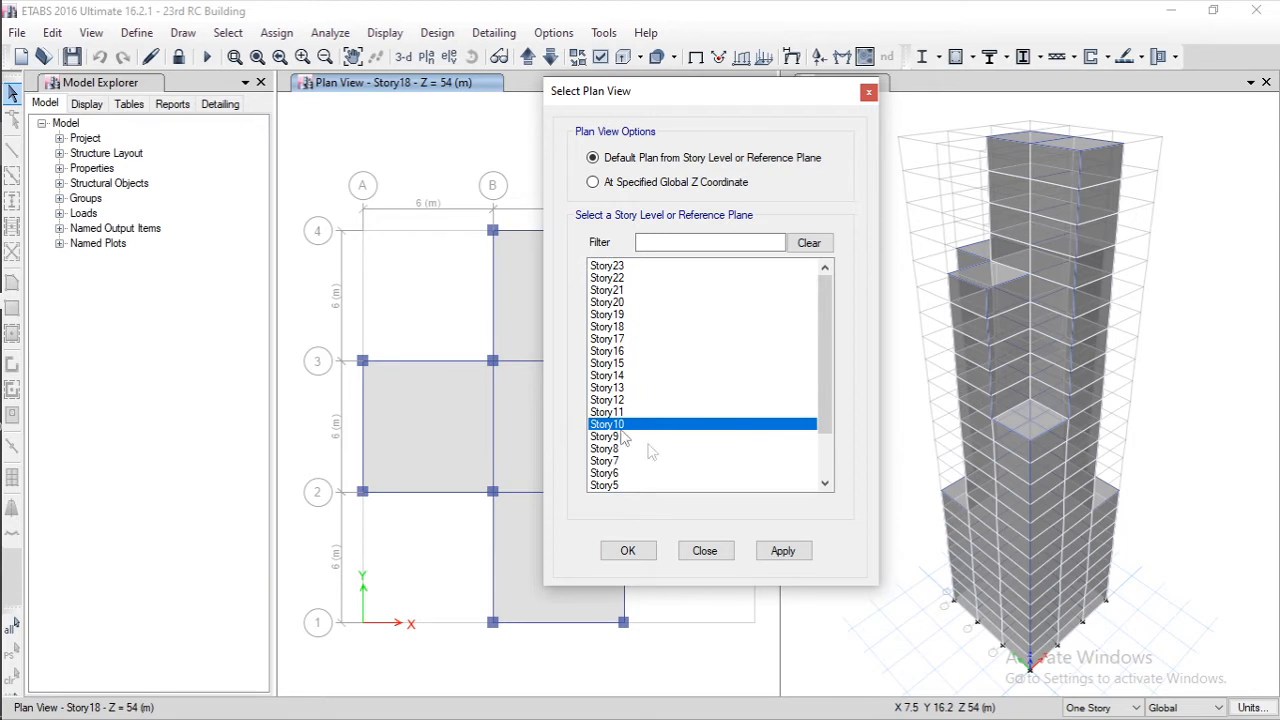
left_click(640, 556)
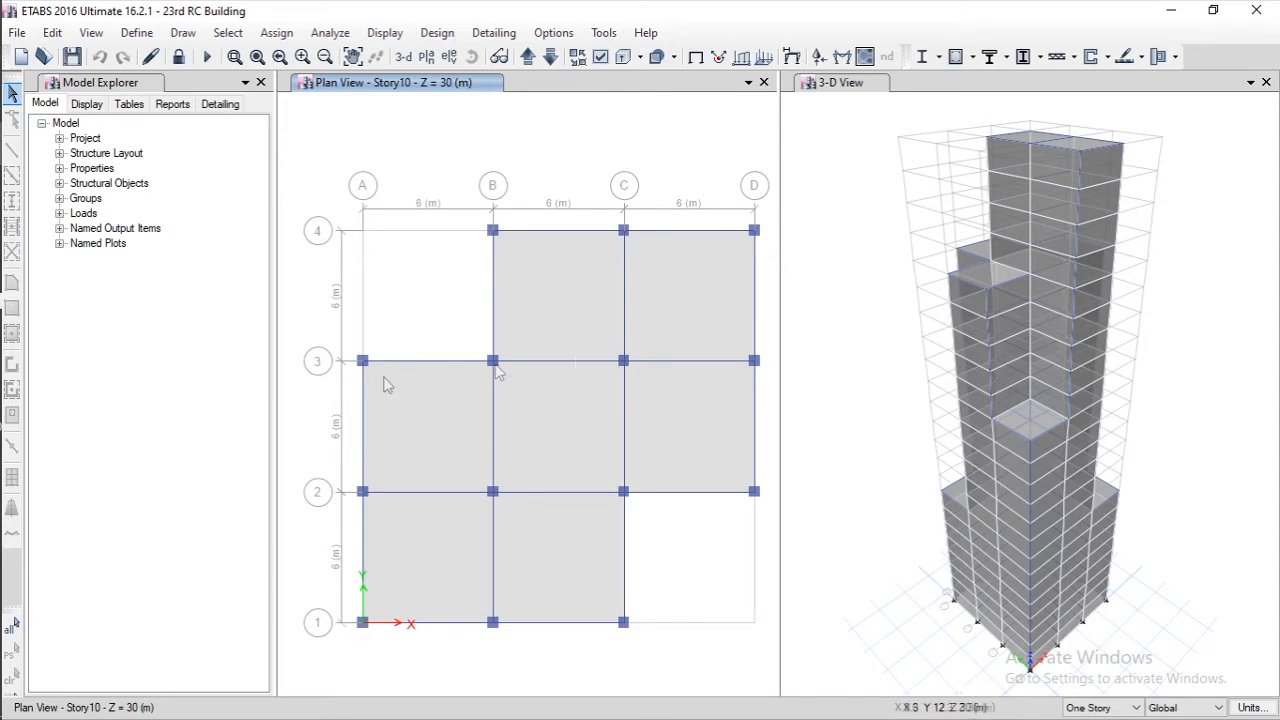
mouse_move(5, 303)
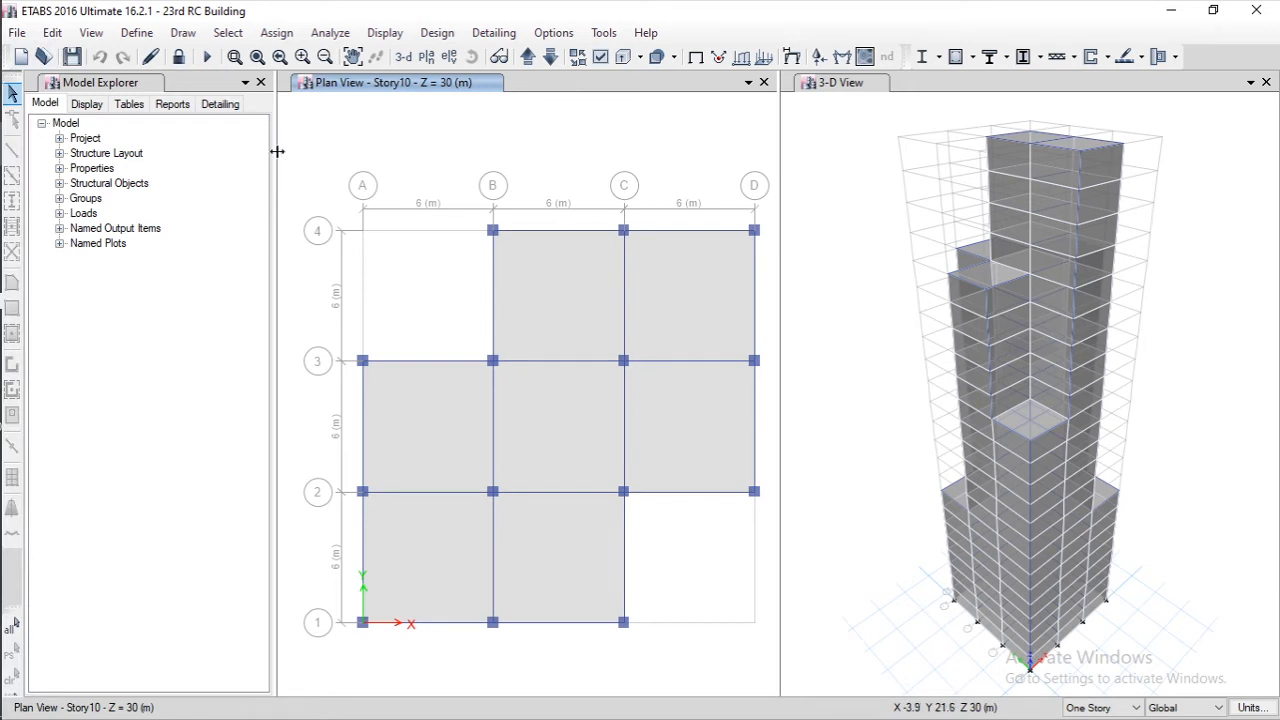
left_click(515, 230)
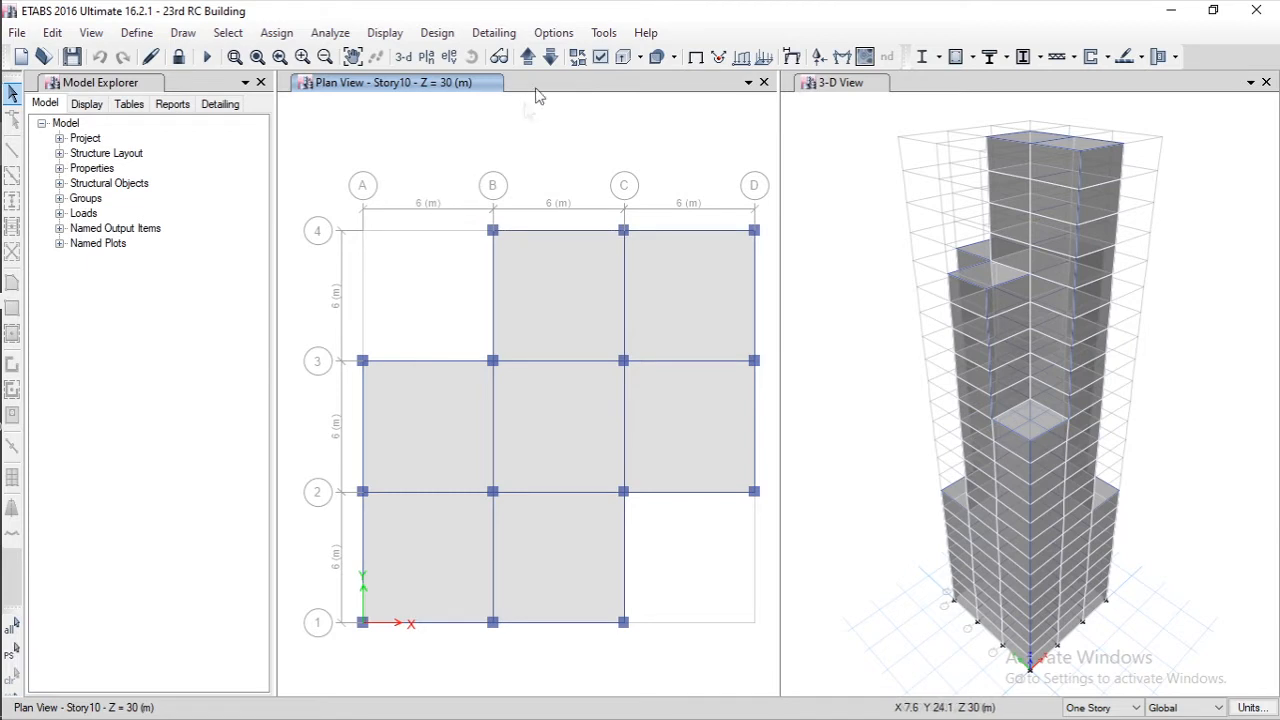
Step: Step the plan view down from Story10 to the Base, examining the floor layout of the lower storeys
left_click(549, 57)
left_click(549, 57)
left_click(549, 57)
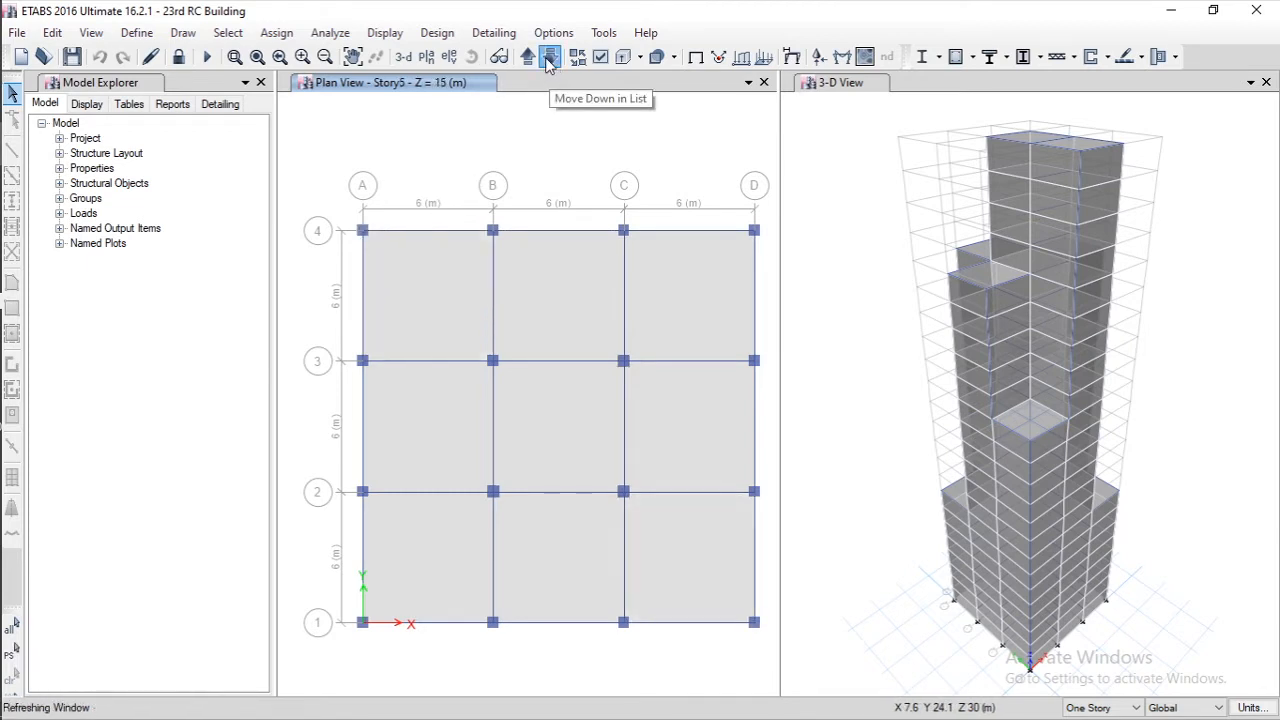
left_click(549, 57)
left_click(549, 57)
left_click(549, 57)
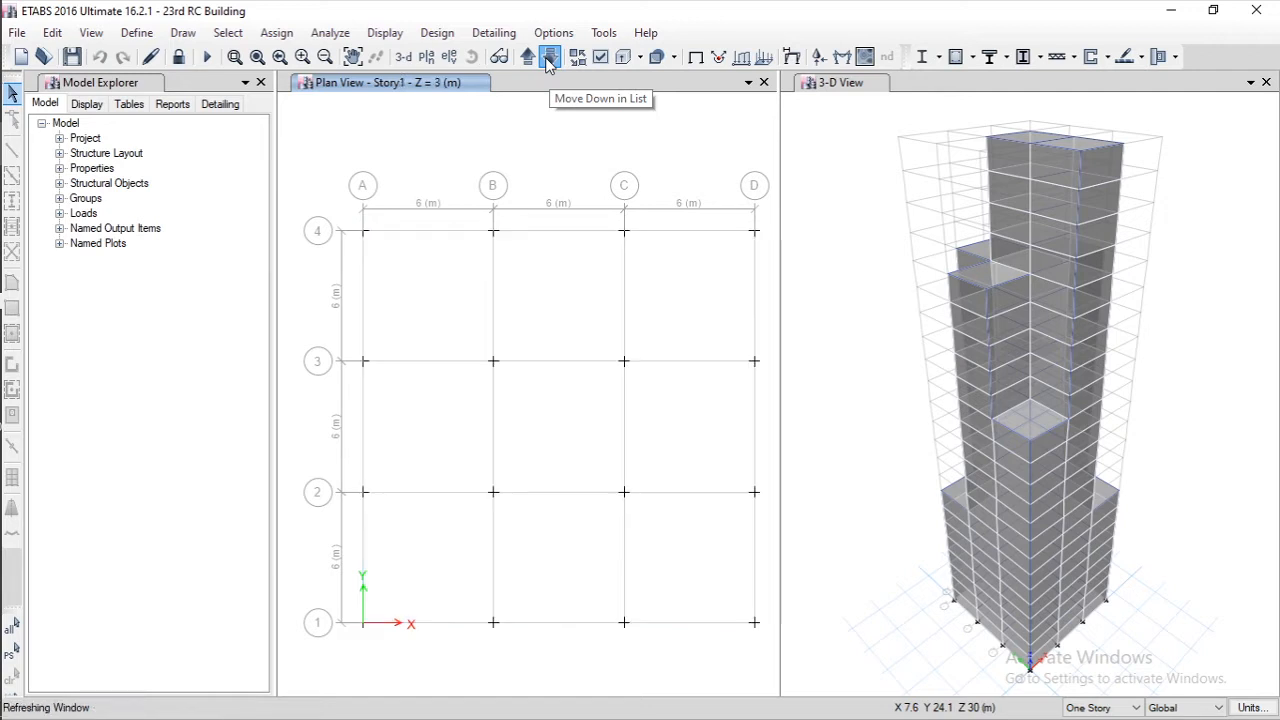
left_click(527, 57)
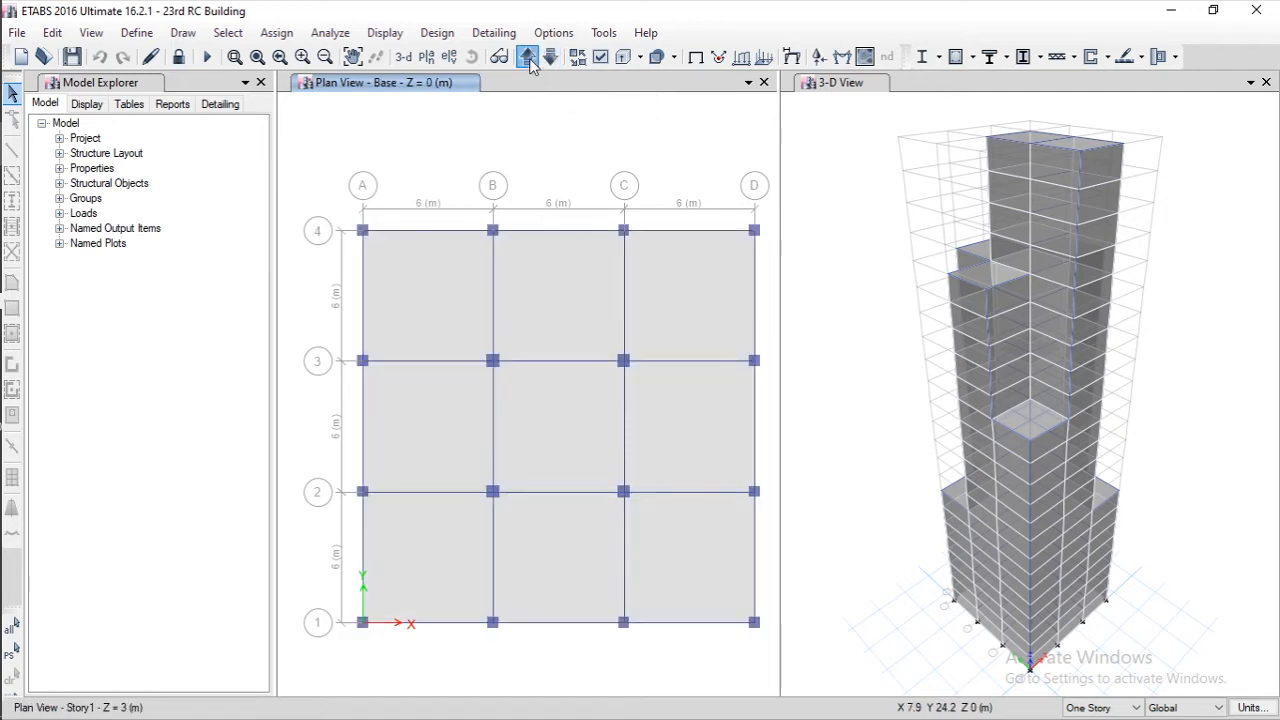
left_click(551, 57)
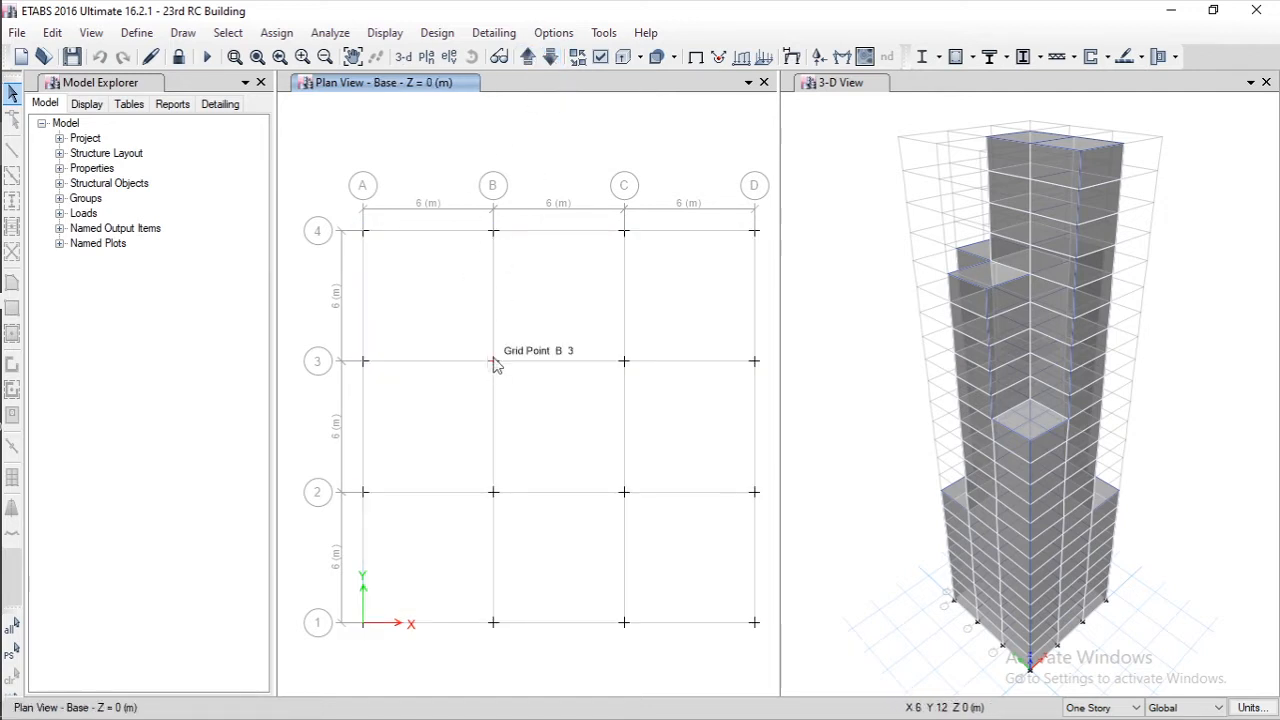
Step: Examine the supports at the building's base near grid point A4 in the 3-D view
left_click(975, 658)
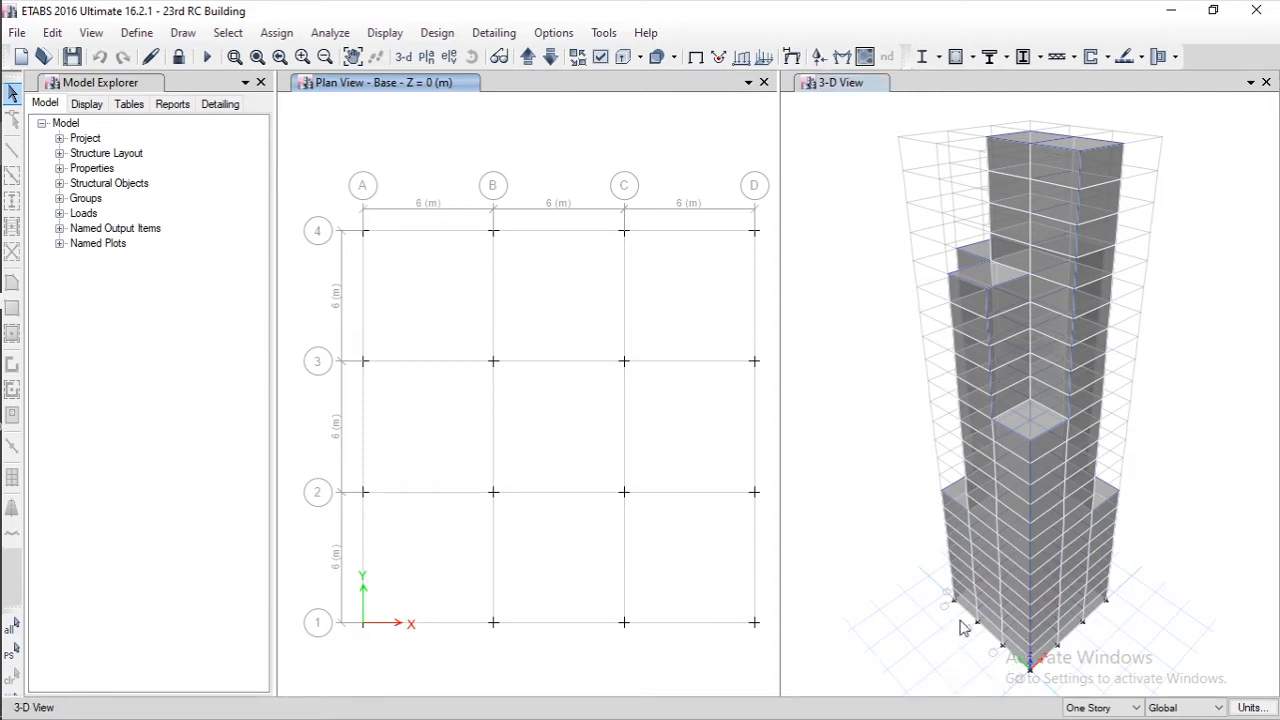
scroll(960, 627, "up", 6)
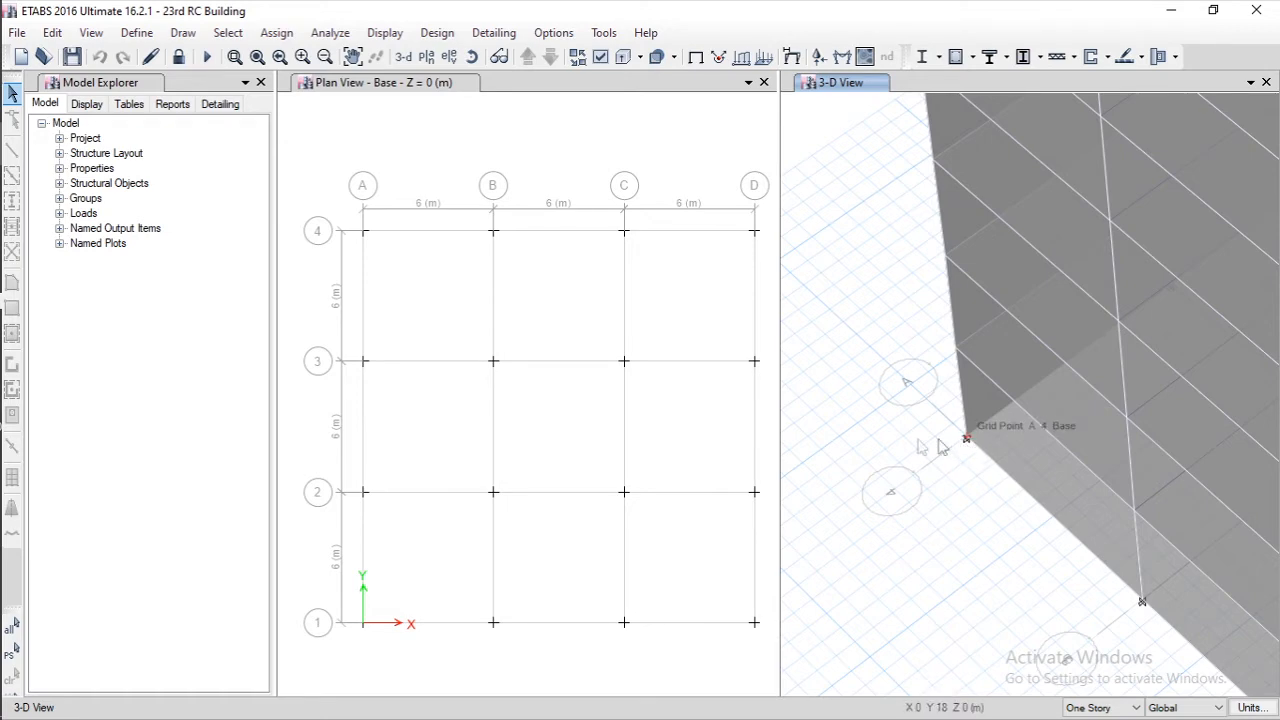
scroll(950, 440, "down", 10)
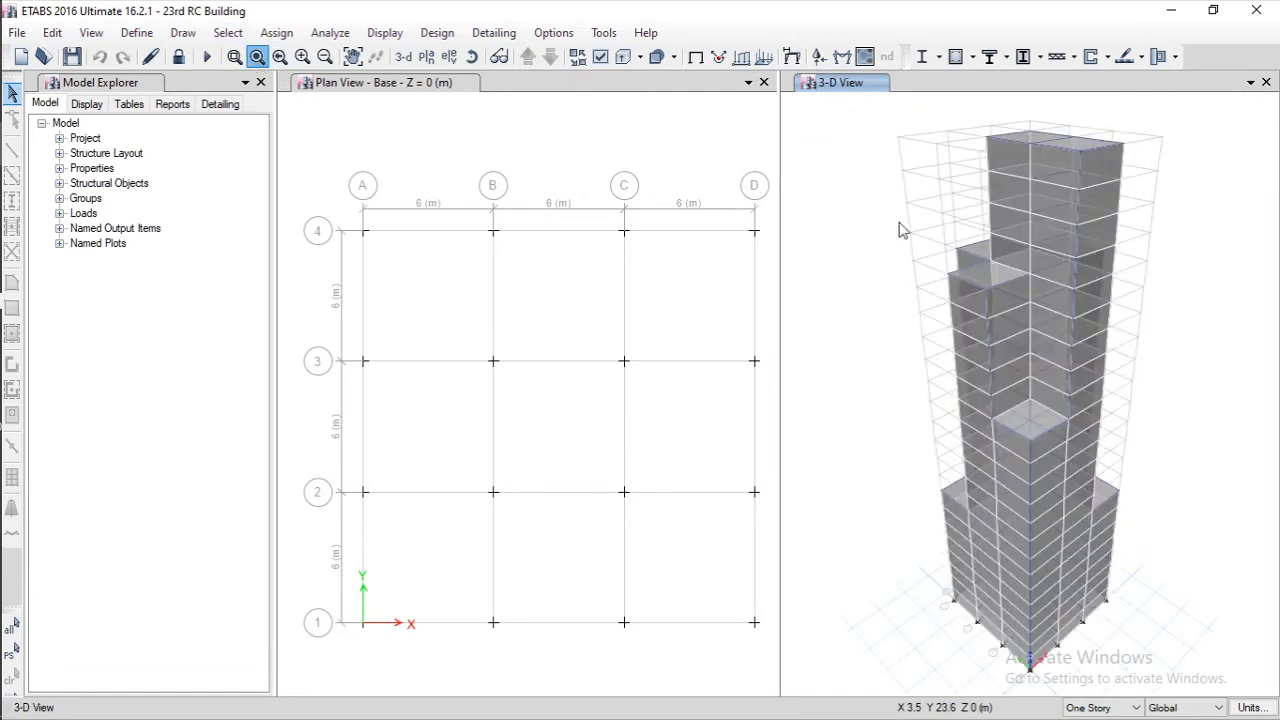
Step: Bring the plan view up to Story2 and display the Dead span loads on its frame objects with loading values
left_click(378, 93)
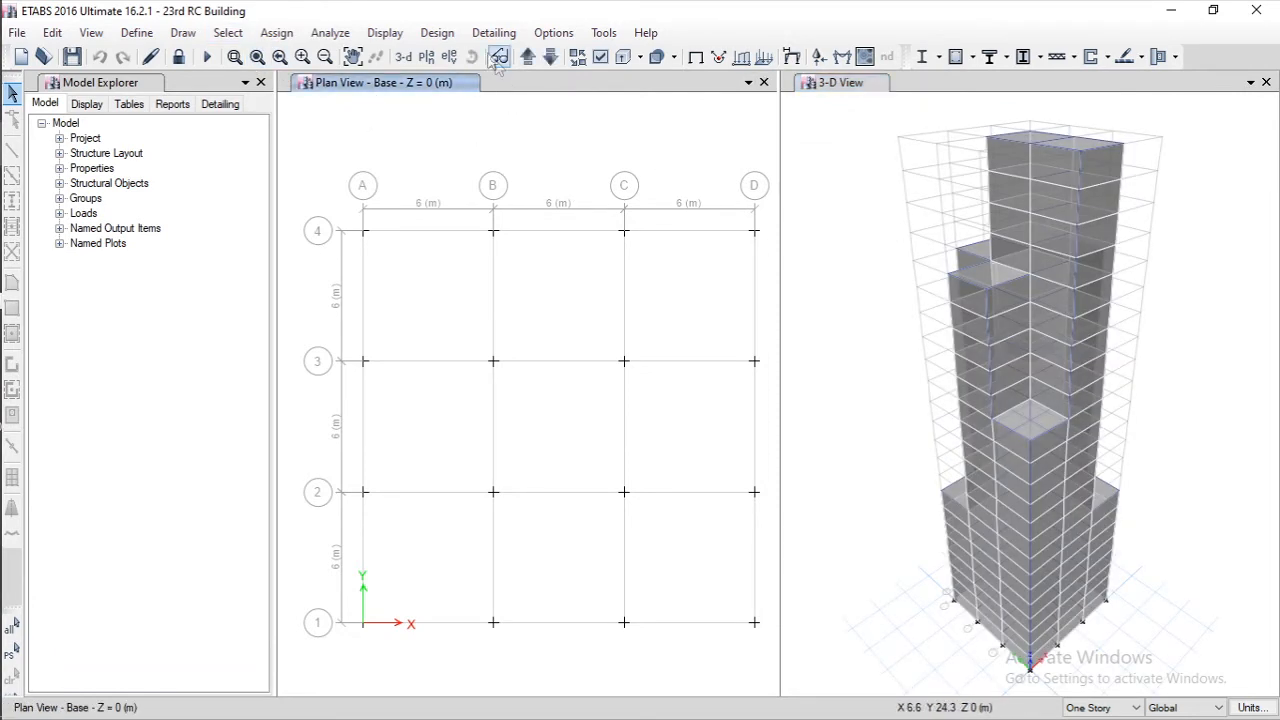
left_click(526, 57)
left_click(526, 57)
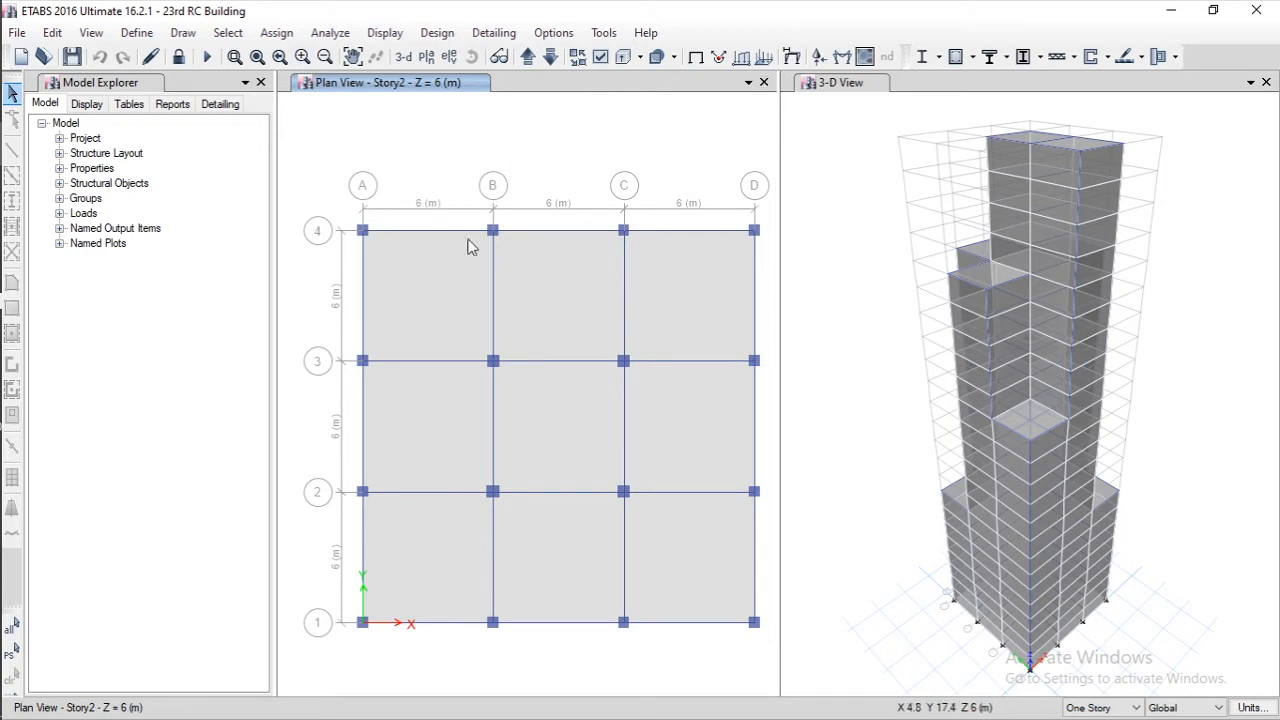
left_click(741, 57)
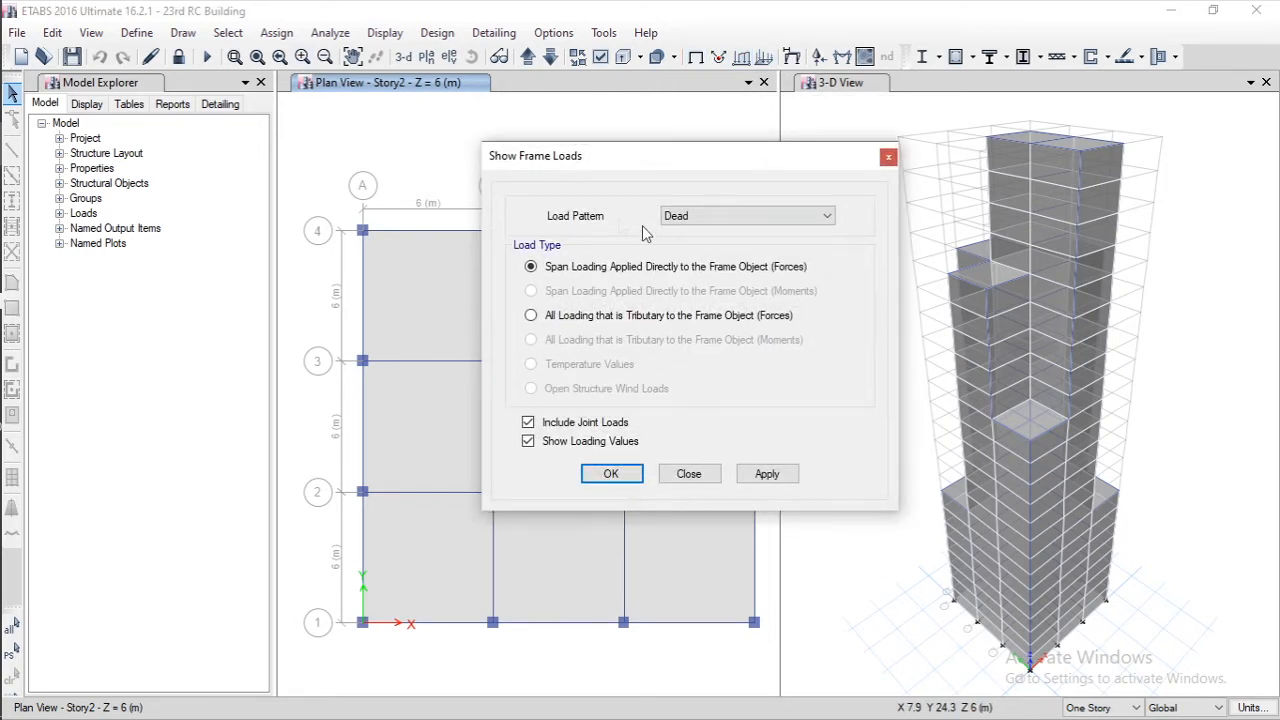
left_click_drag(610, 155, 712, 107)
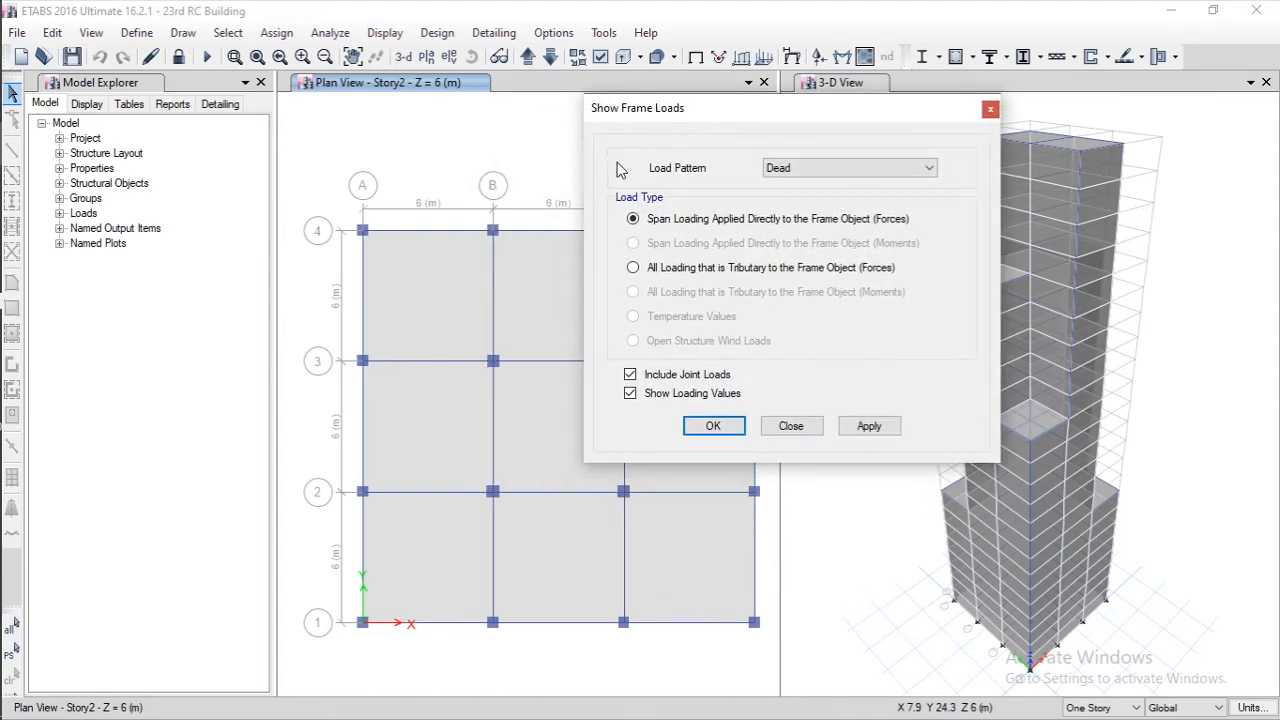
left_click(866, 426)
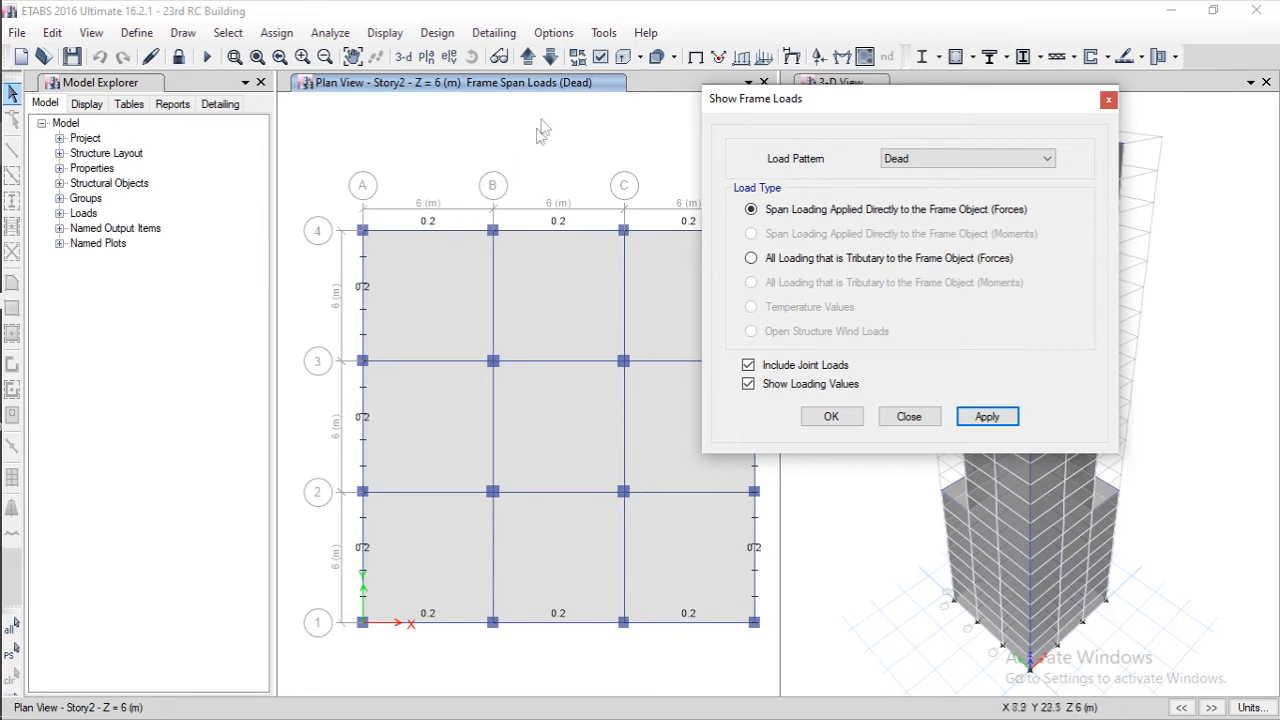
Step: Step the plan view up to Story12 to examine the Dead frame loads, and close the frame load display settings
left_click(528, 57)
left_click(528, 57)
left_click(529, 57)
left_click(529, 57)
left_click(529, 57)
left_click(529, 57)
left_click(529, 57)
left_click(529, 57)
left_click(529, 57)
left_click(529, 57)
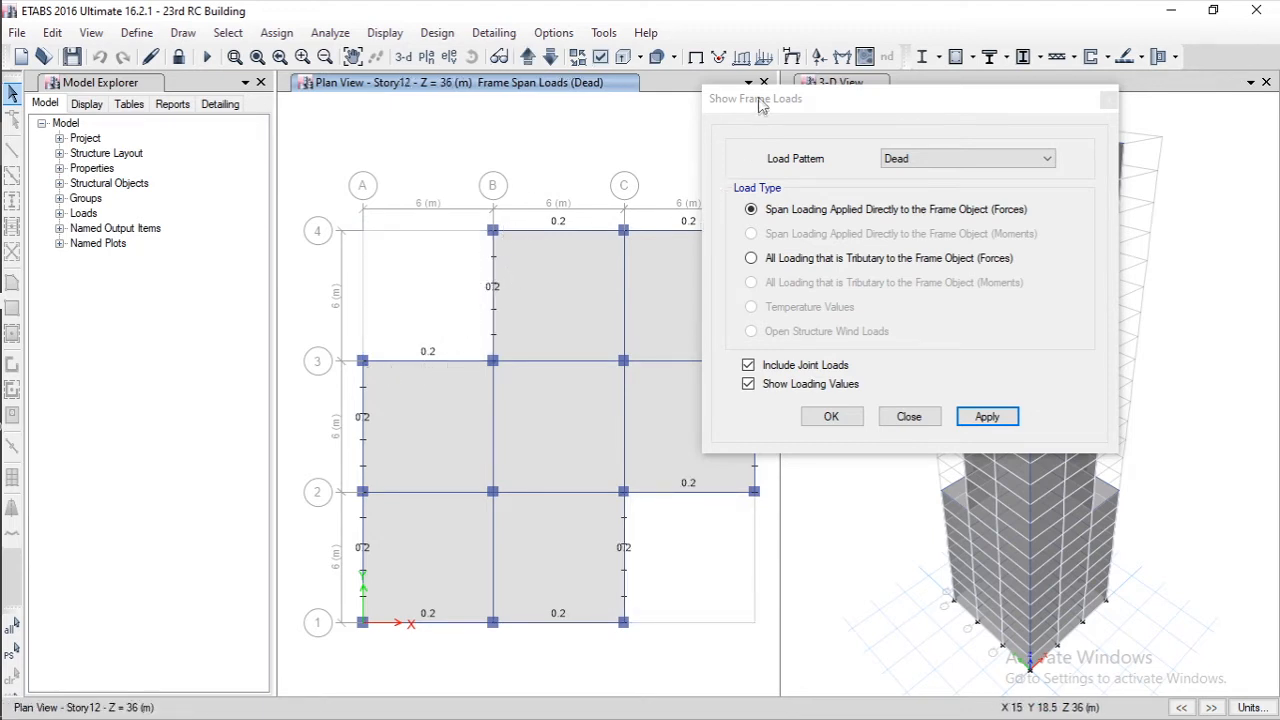
left_click_drag(757, 101, 971, 94)
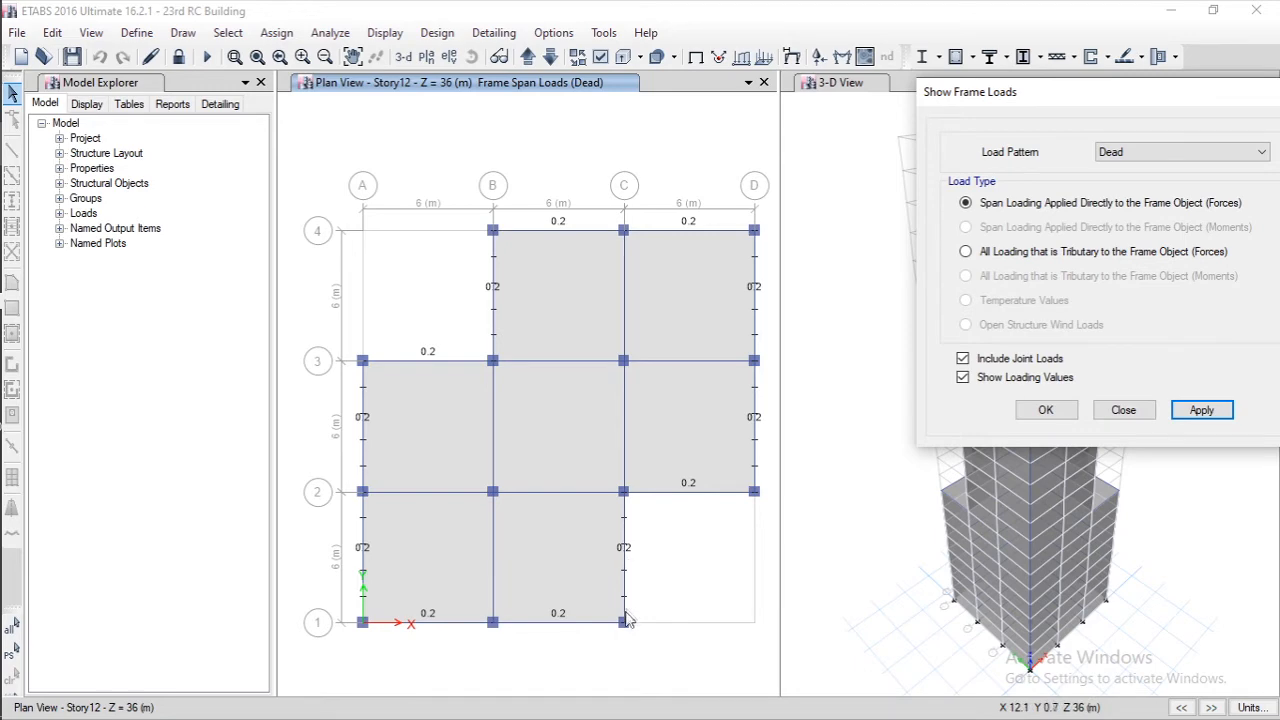
left_click_drag(1097, 95, 735, 106)
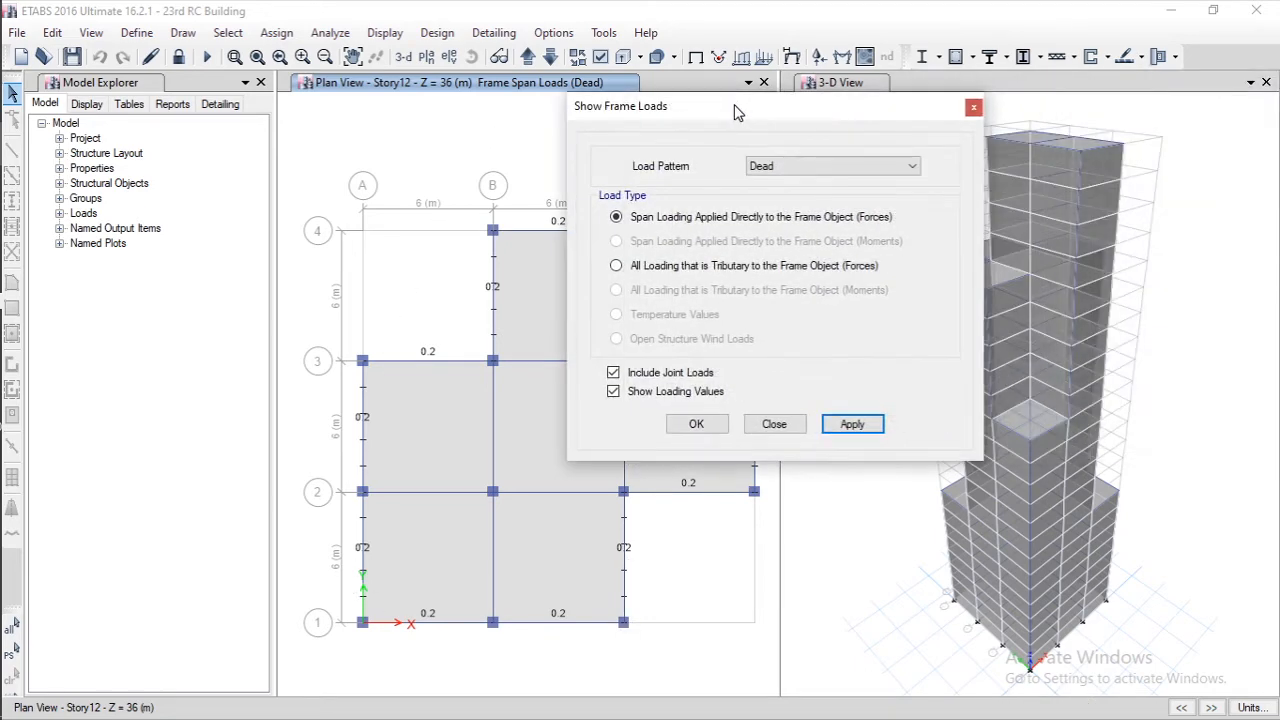
left_click(748, 421)
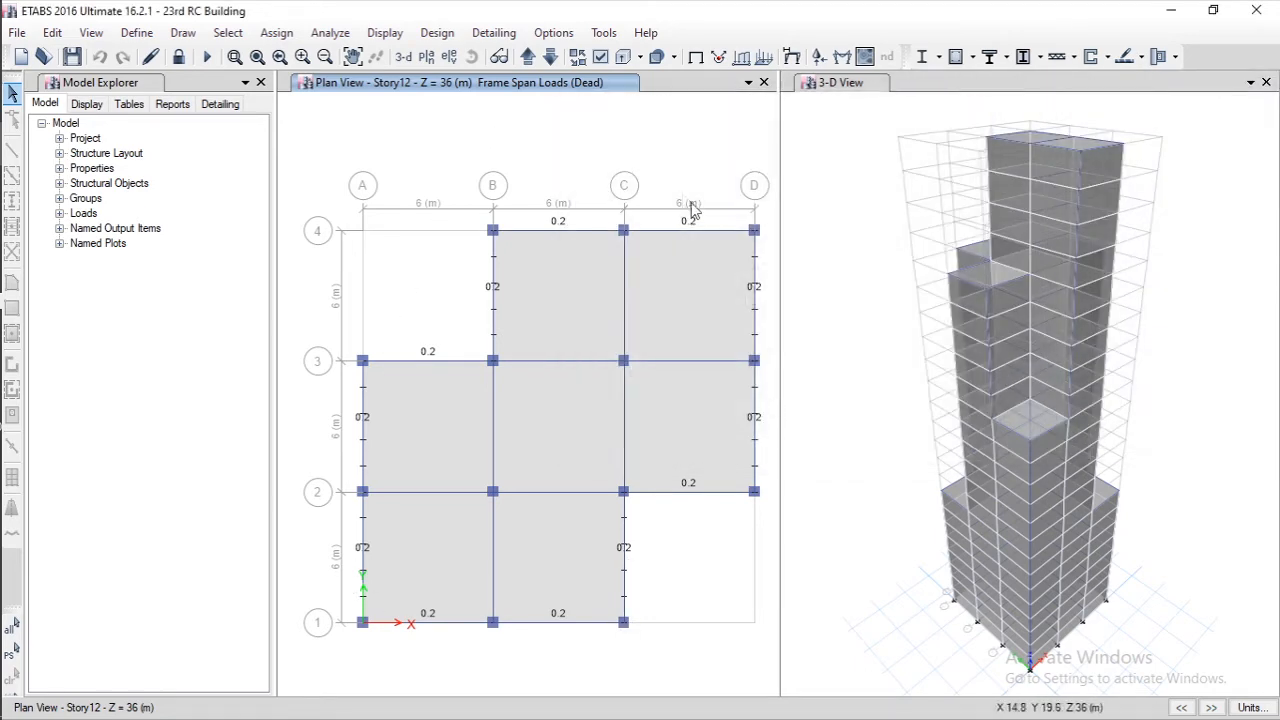
left_click(741, 56)
left_click(973, 108)
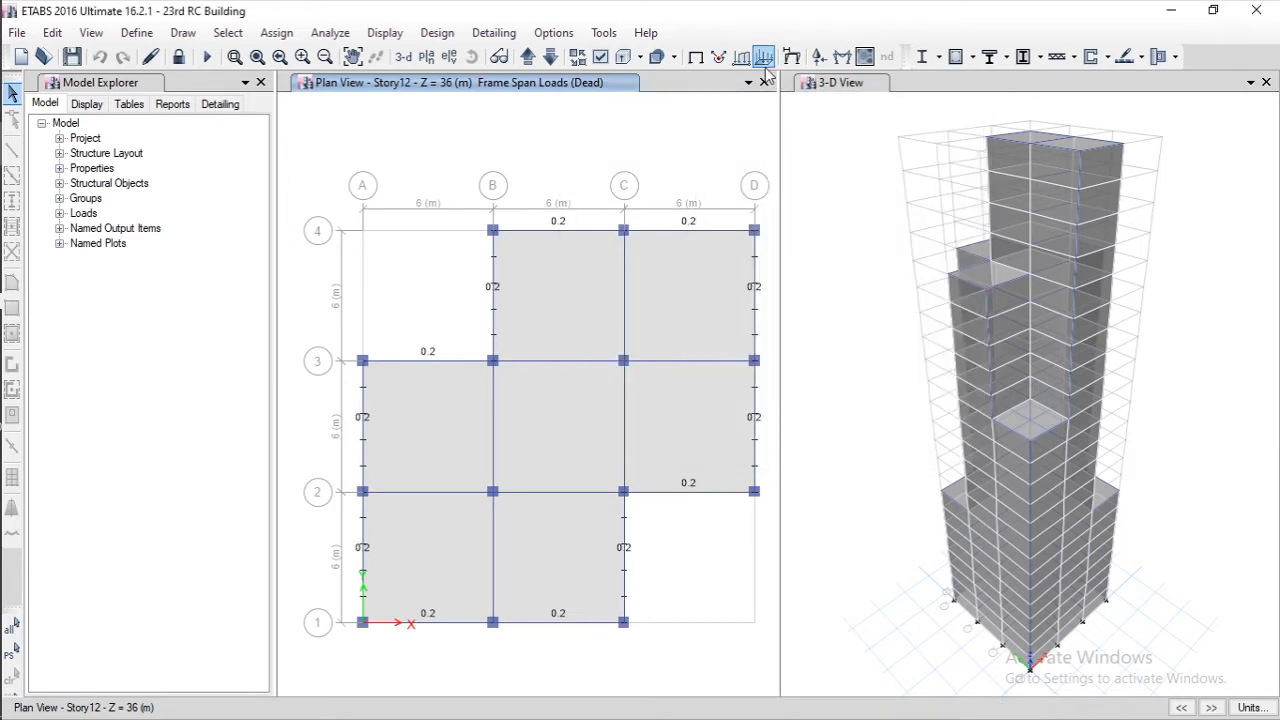
Step: Display the uniform Dead shell loads in the Gravity direction on the Story12 plan
left_click(766, 56)
left_click_drag(627, 207, 906, 84)
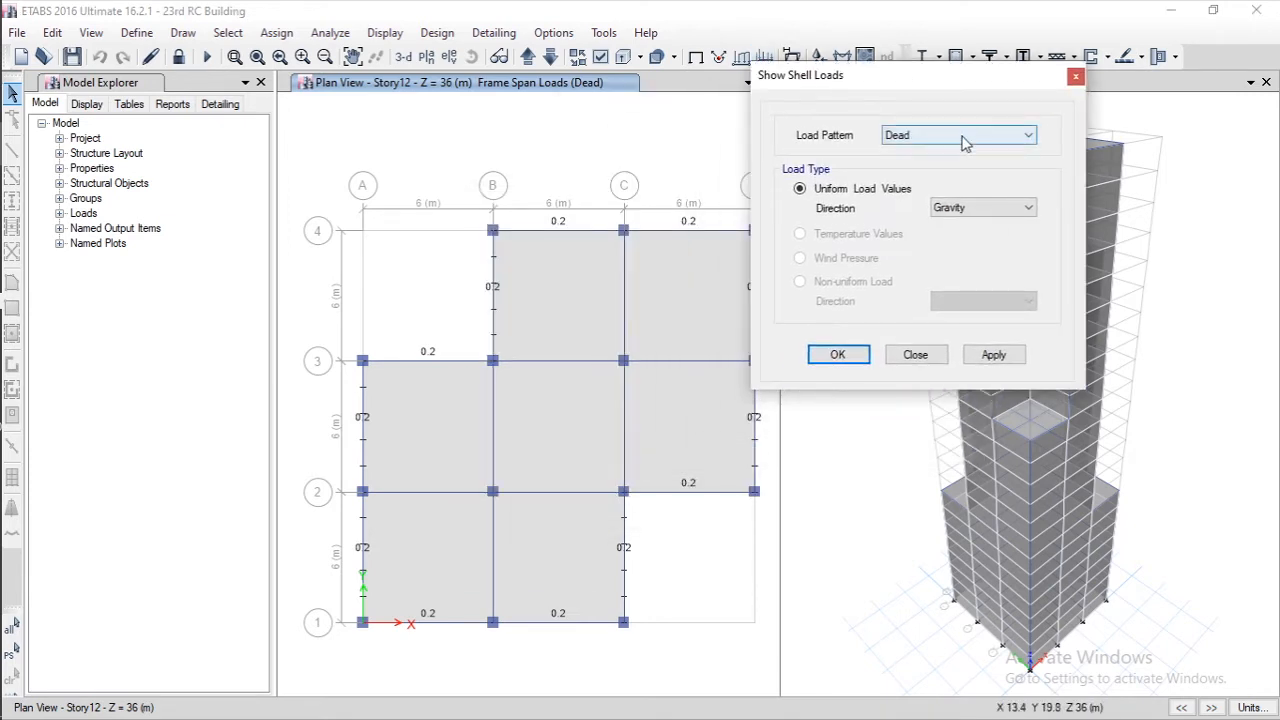
left_click_drag(806, 81, 854, 82)
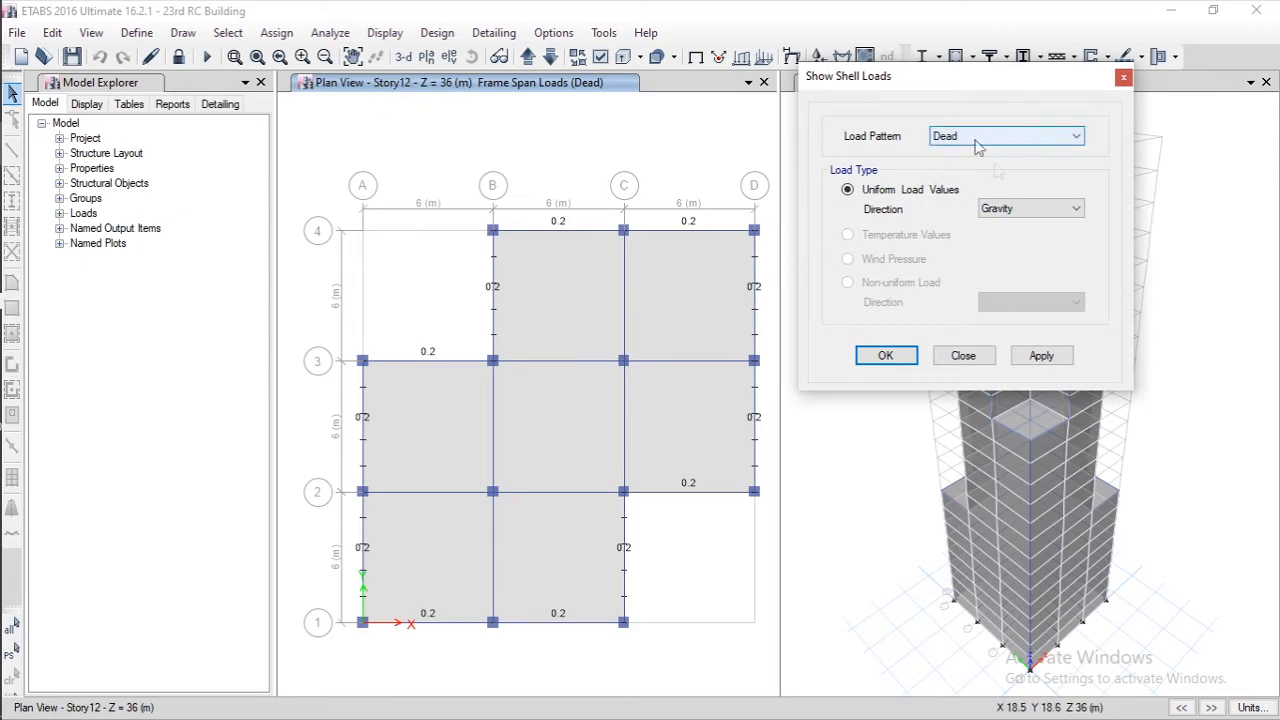
left_click(1041, 356)
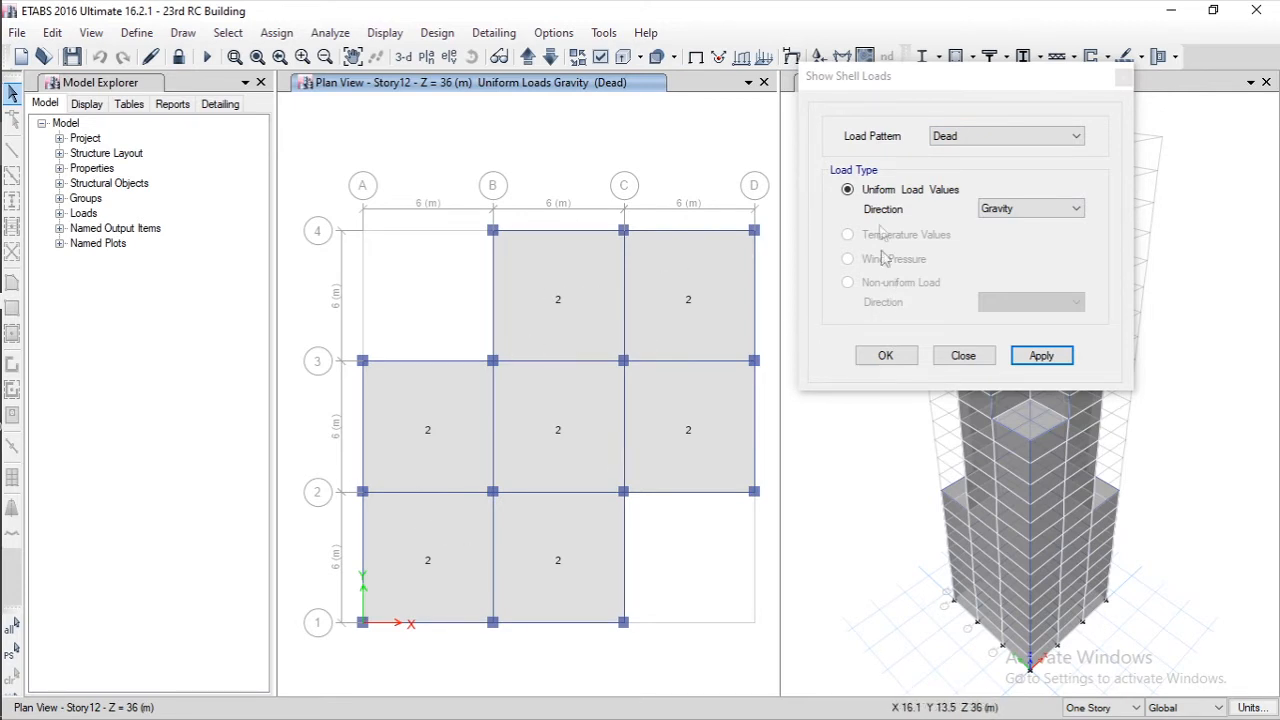
Step: Display the uniform Live shell loads in the Gravity direction on the Story12 plan
left_click(971, 138)
left_click(960, 166)
left_click(1035, 358)
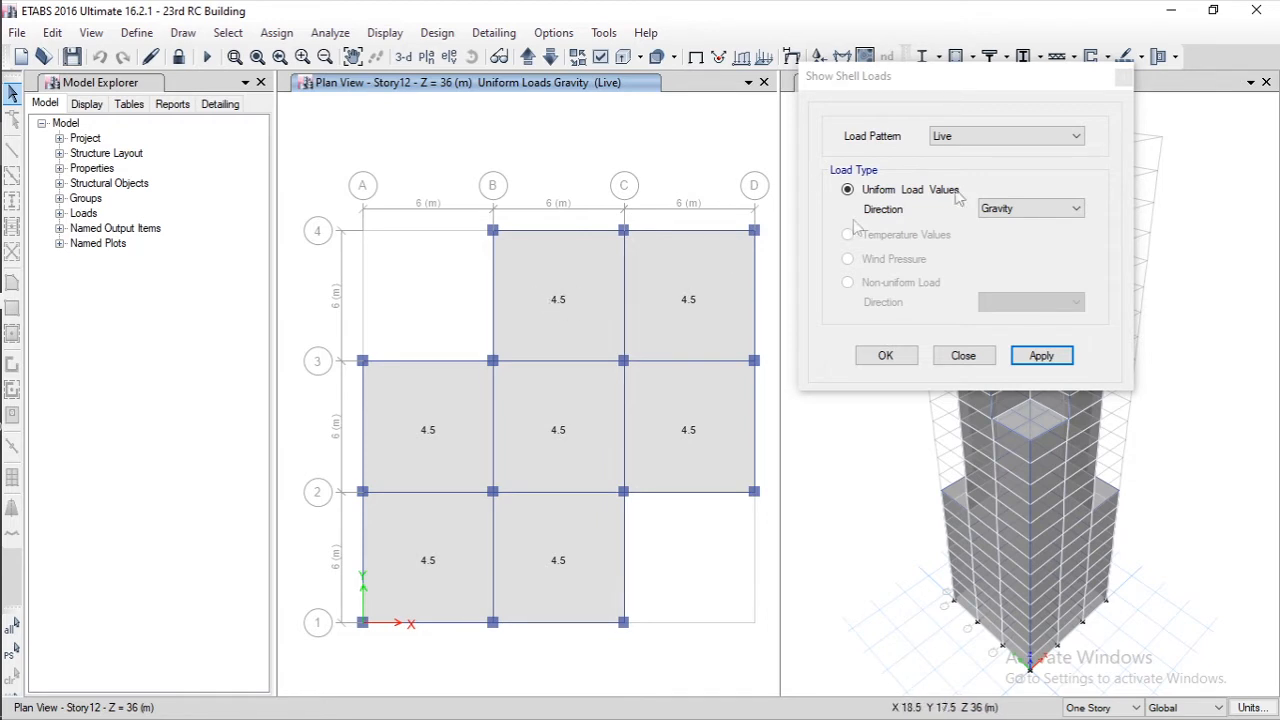
Step: Display the wind pressure coefficients of the Wind load pattern on the Story12 plan and examine them up close
left_click_drag(920, 84, 951, 84)
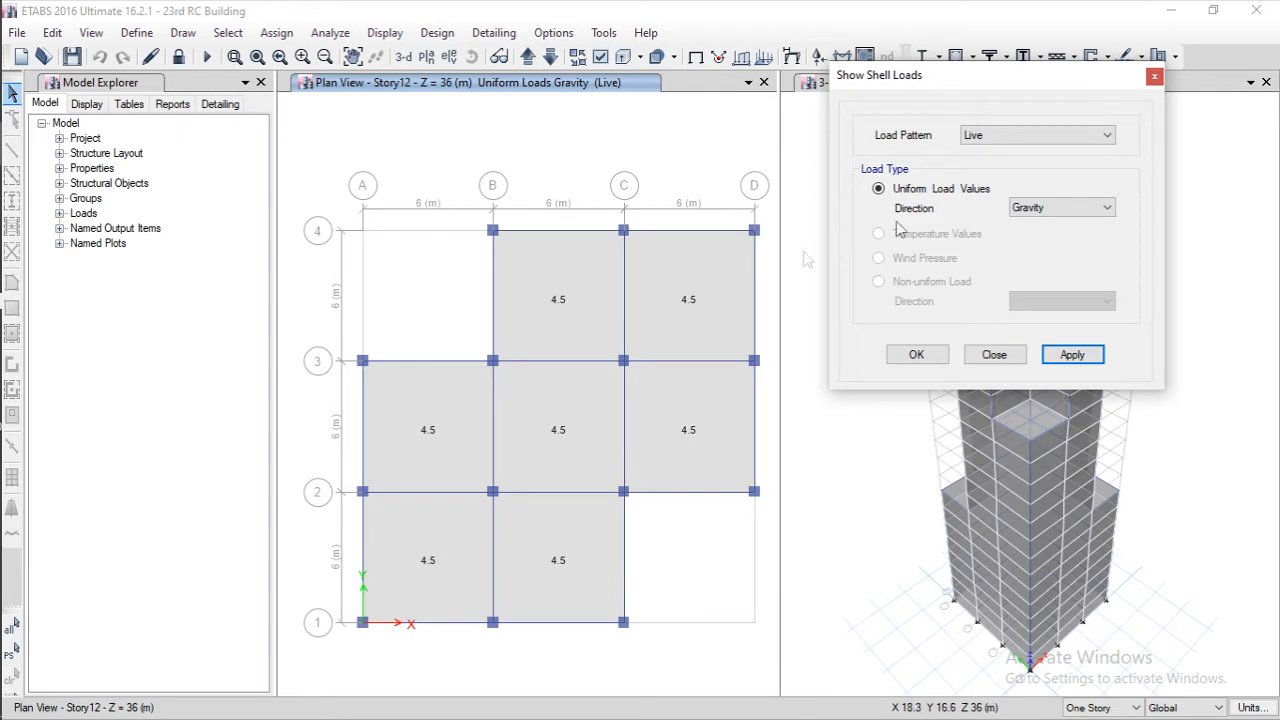
left_click(1063, 135)
left_click(1040, 178)
left_click(1072, 356)
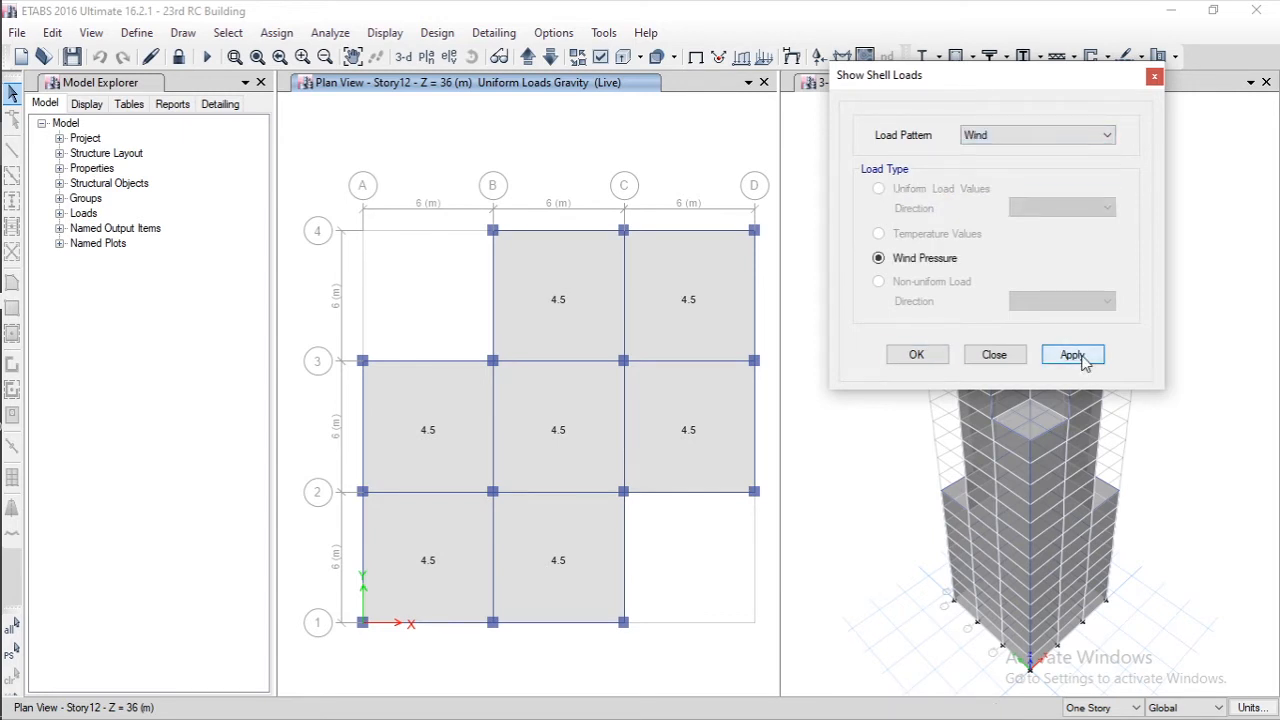
scroll(422, 458, "up", 3)
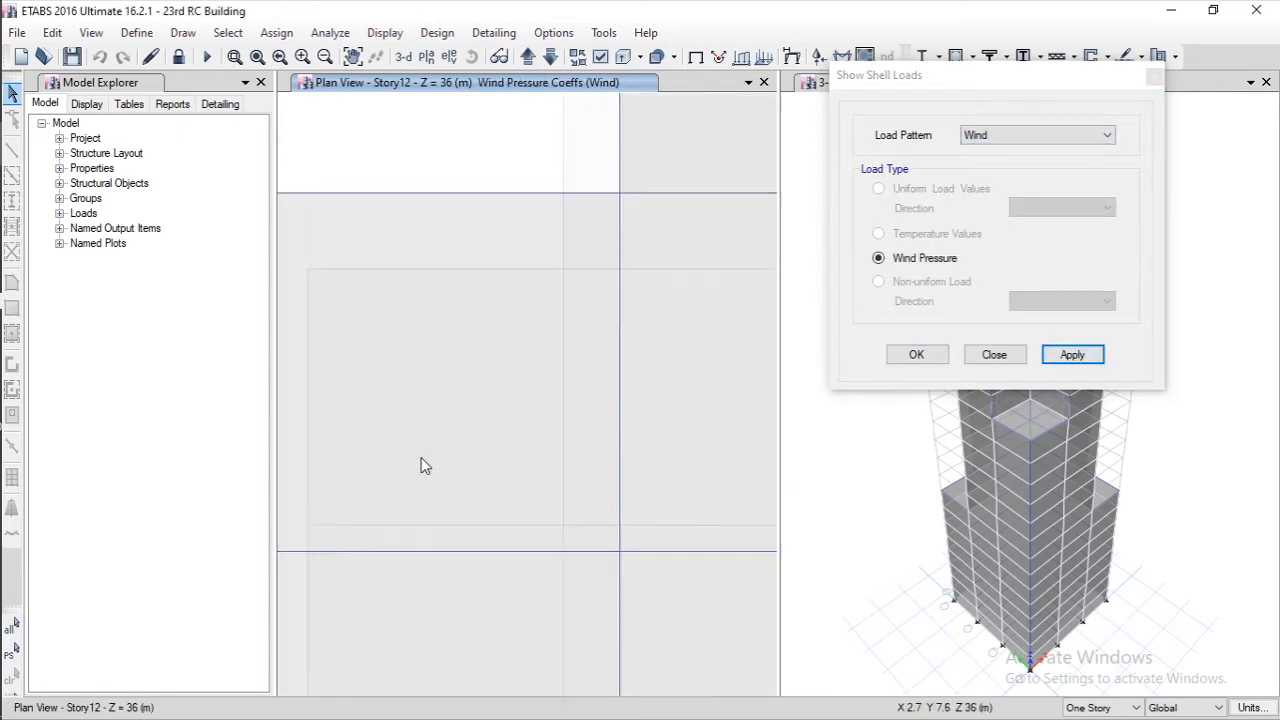
Step: Examine the windward and leeward wind coefficients along the outer bays of the Story12 plan, and close the shell load display settings
scroll(561, 385, "down", 3)
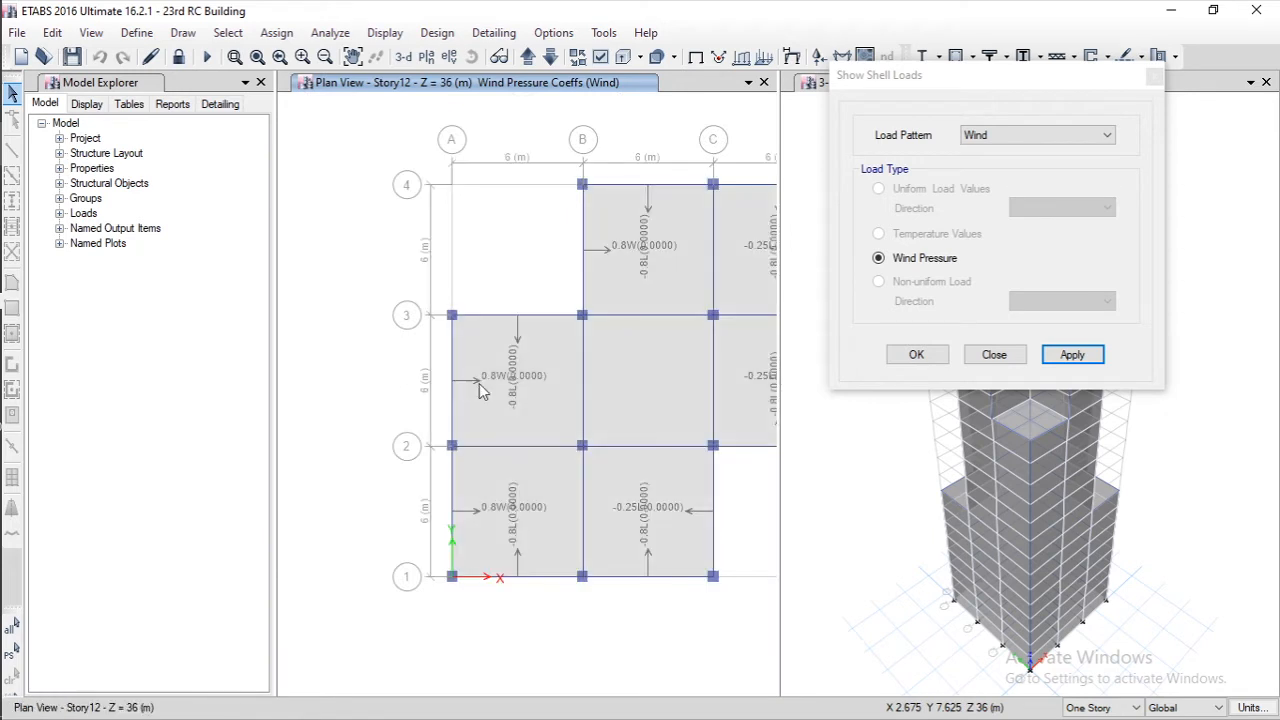
scroll(479, 383, "up", 3)
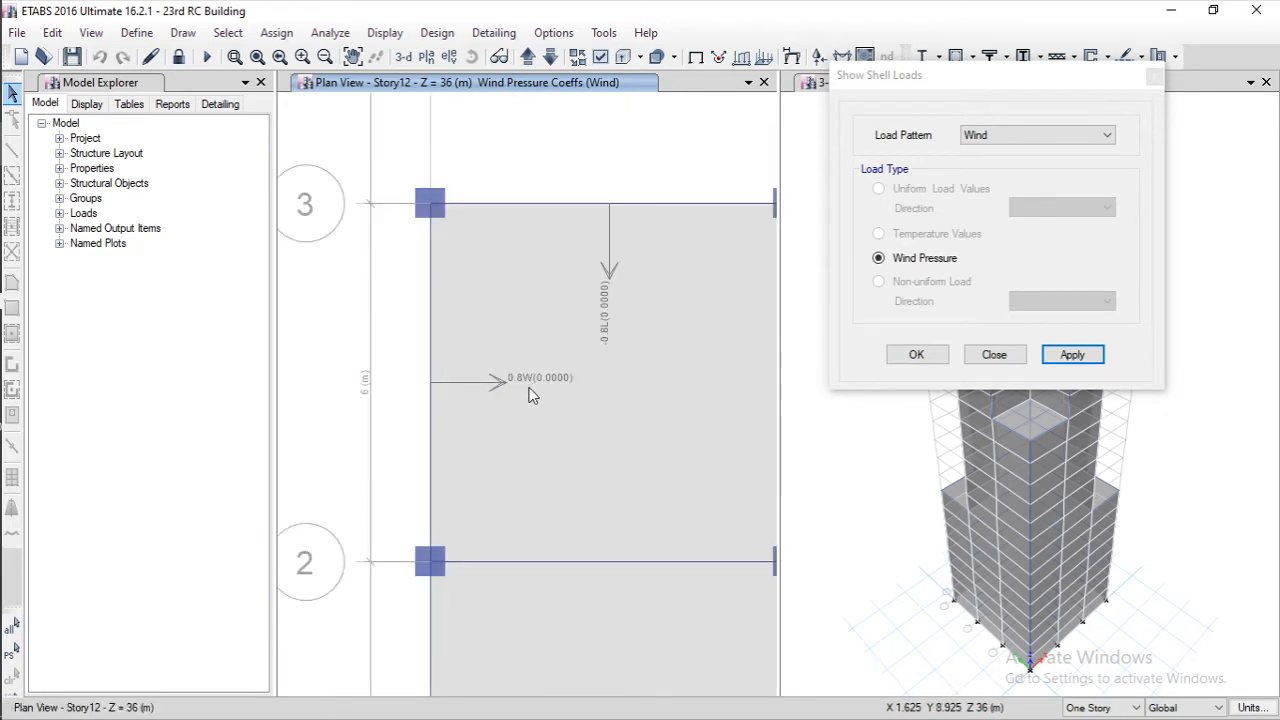
scroll(472, 338, "down", 3)
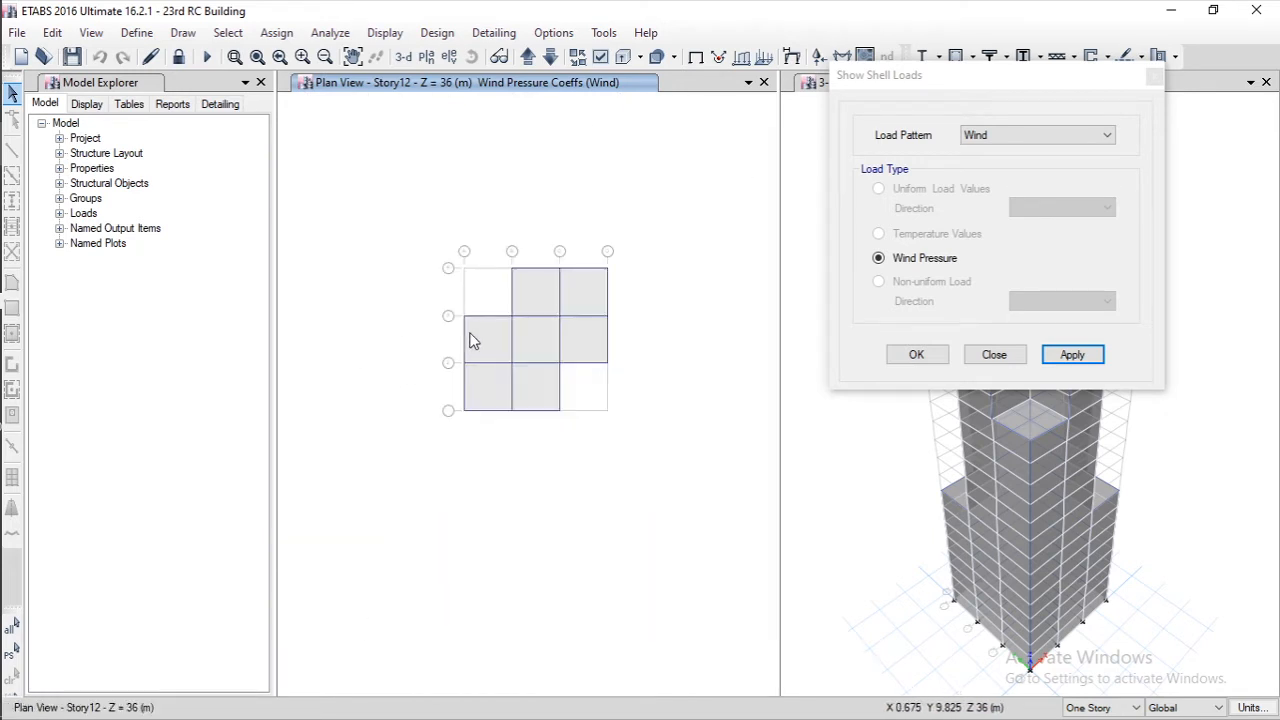
scroll(597, 352, "up", 3)
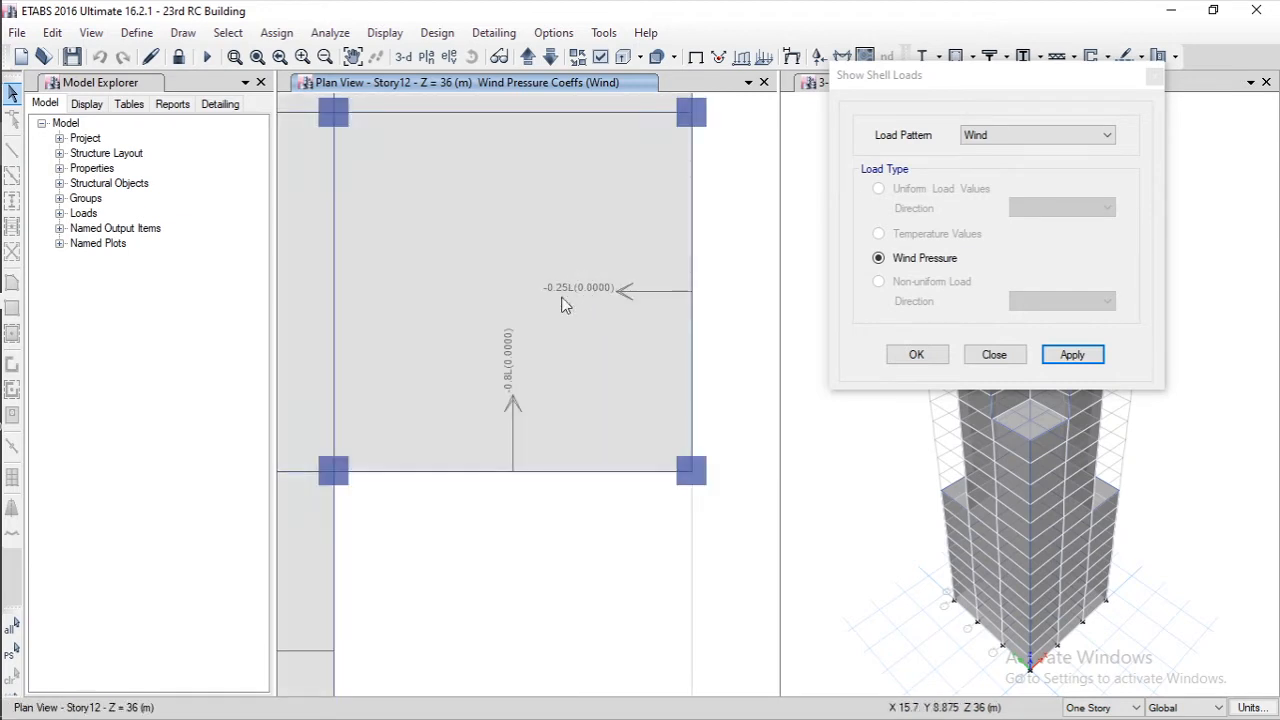
scroll(536, 401, "down", 4)
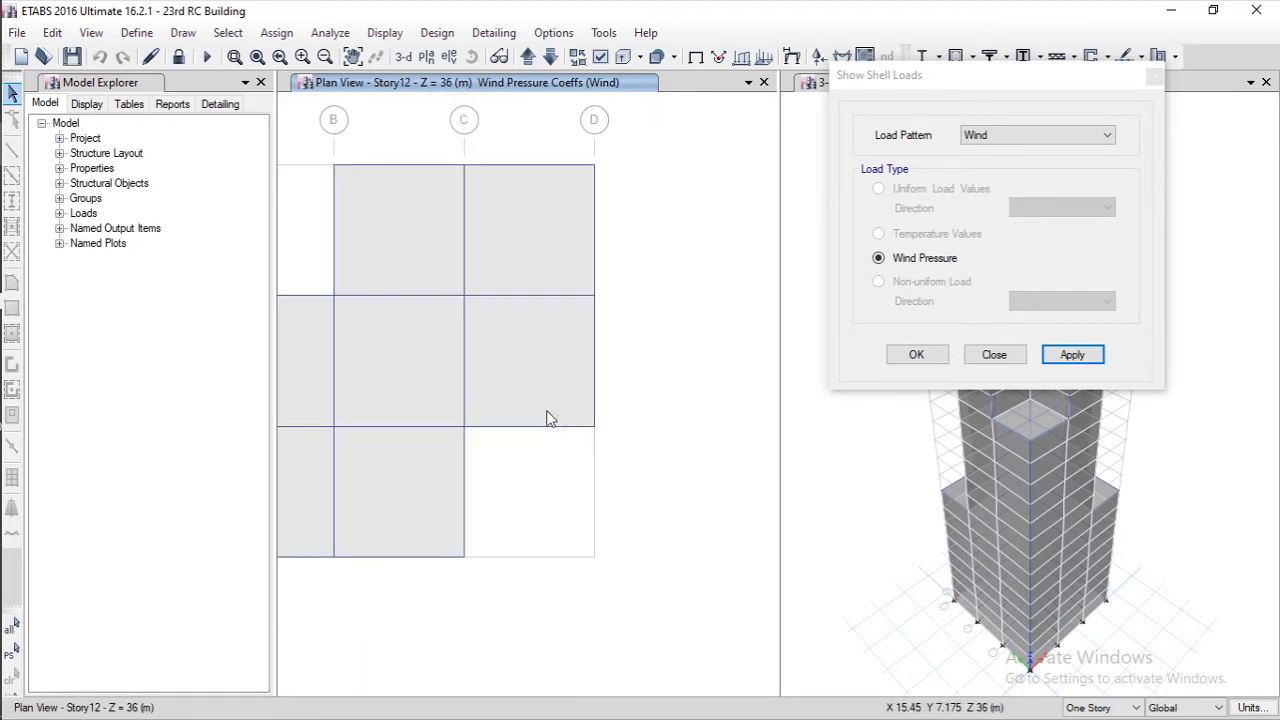
scroll(572, 282, "up", 3)
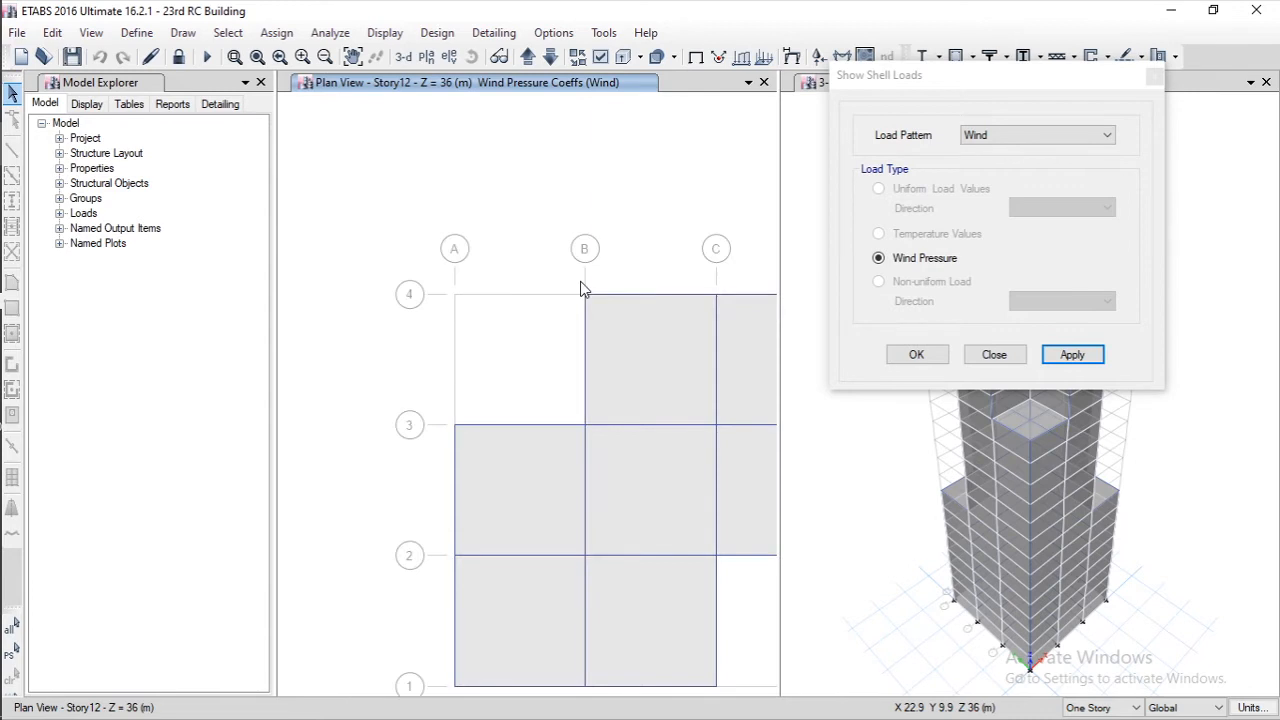
scroll(403, 206, "down", 3)
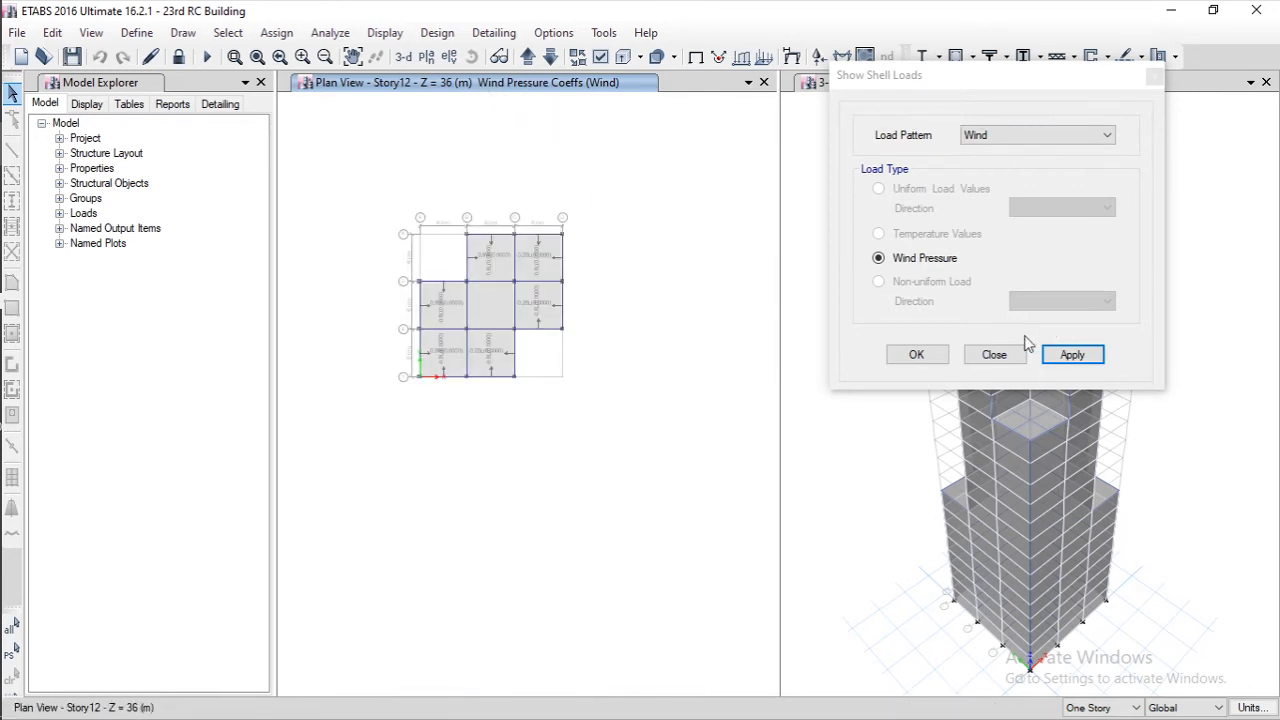
left_click(994, 354)
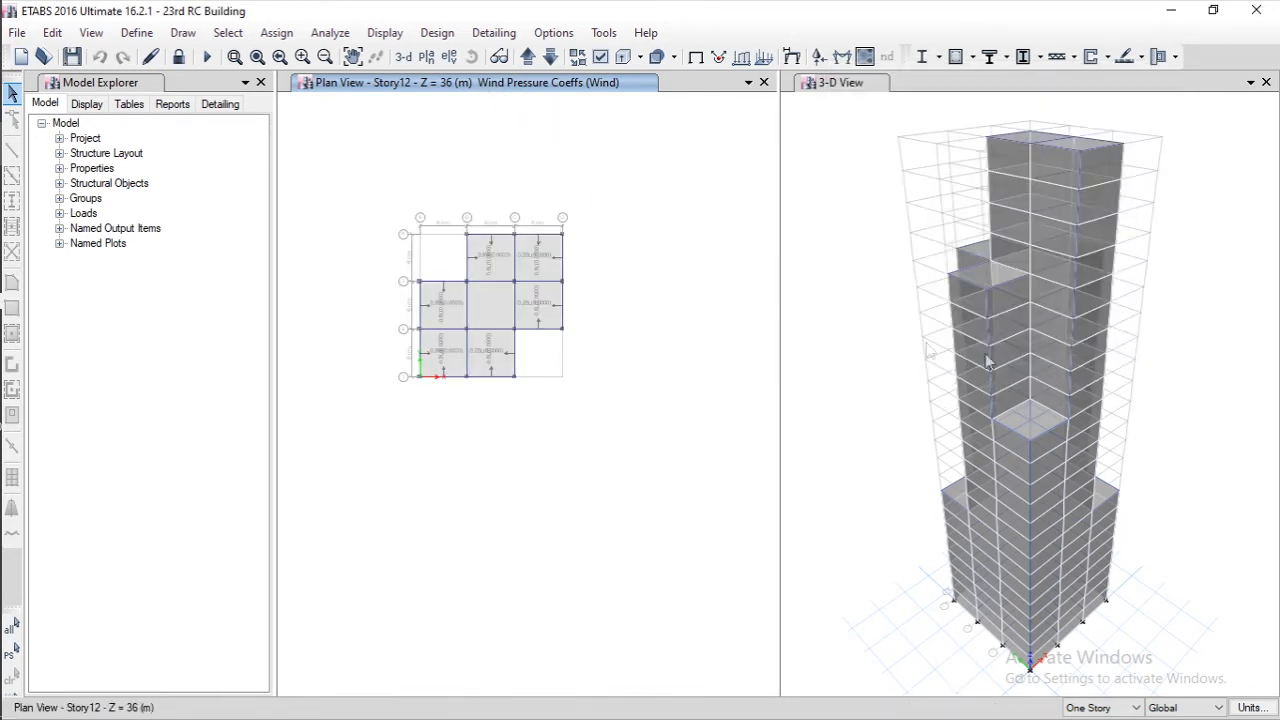
left_click(266, 36)
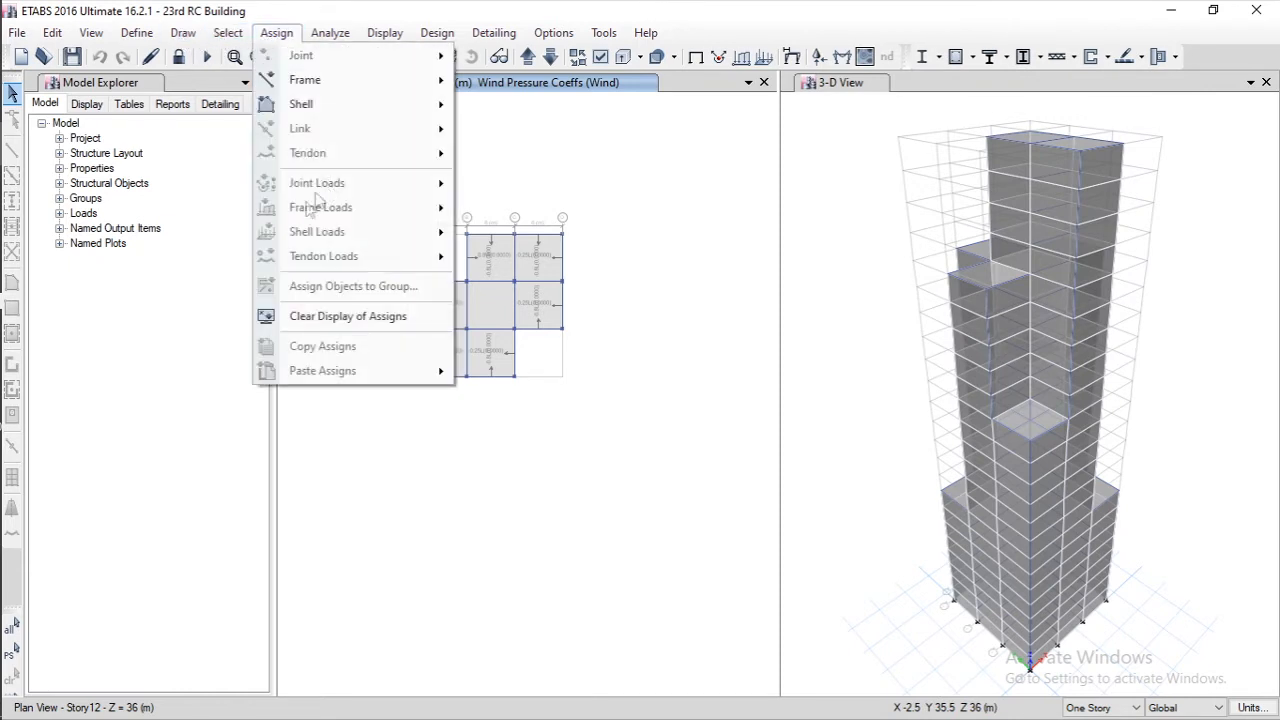
left_click(562, 176)
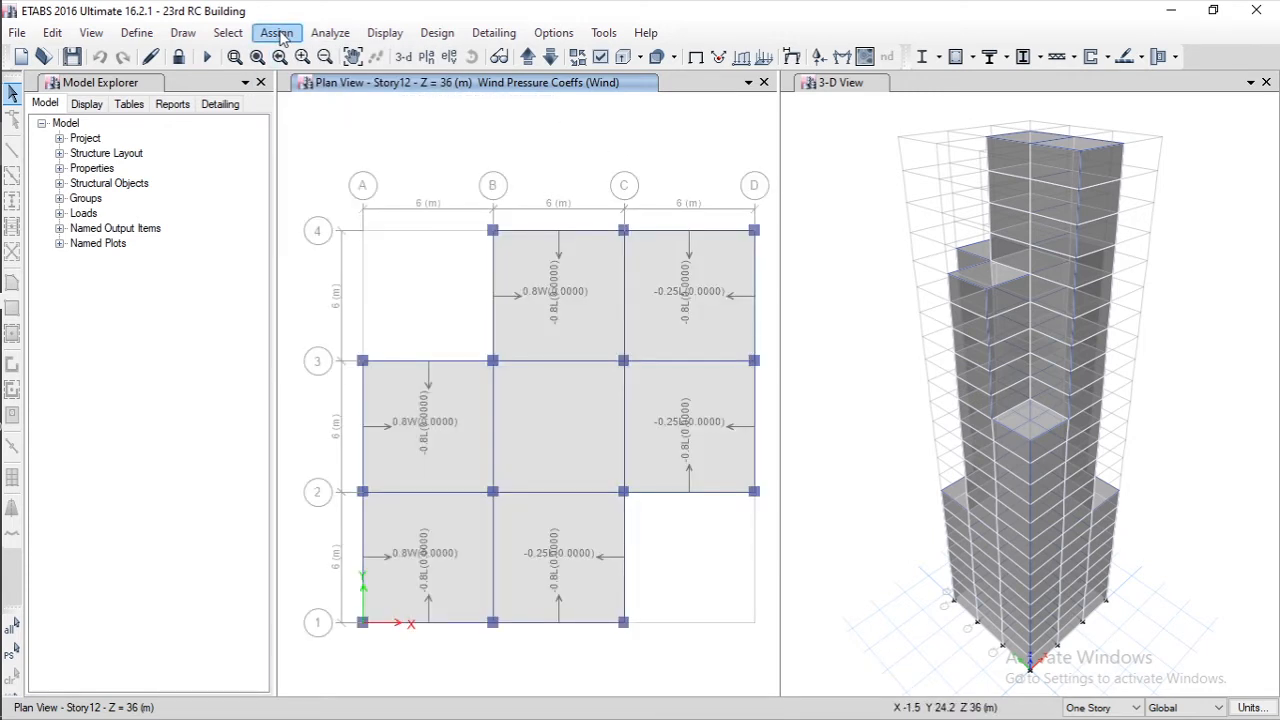
left_click(279, 34)
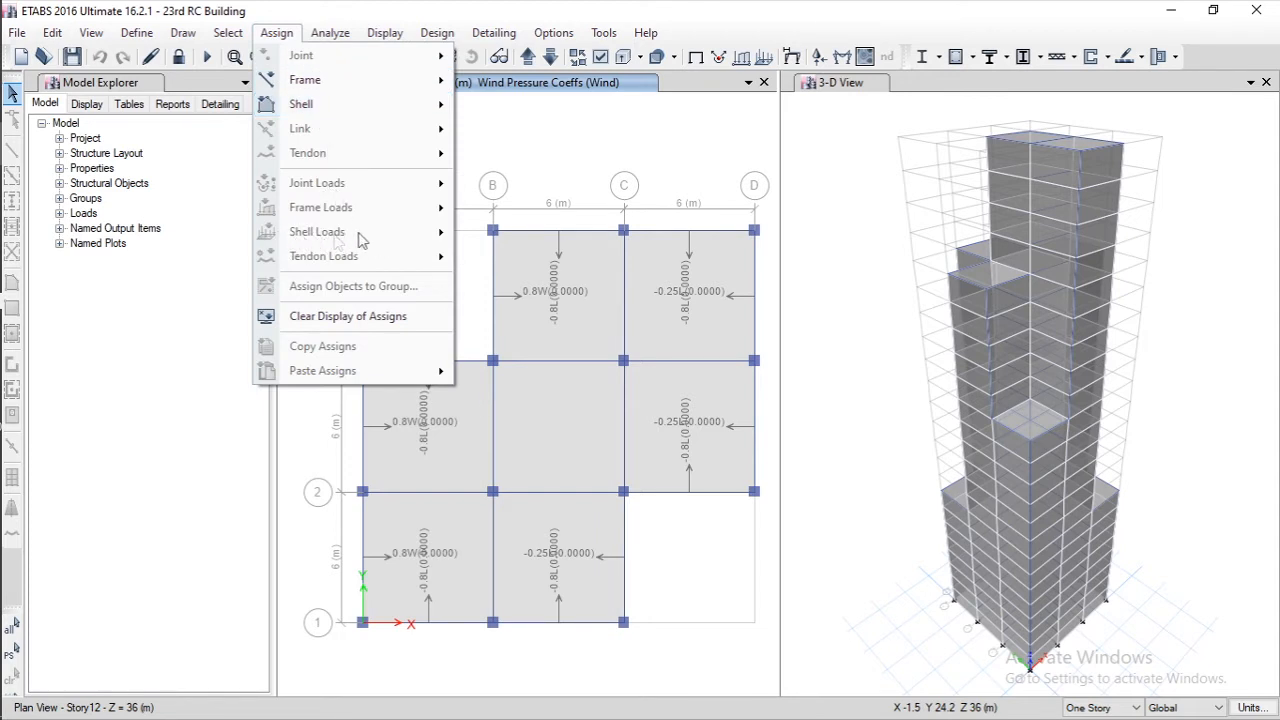
left_click(522, 112)
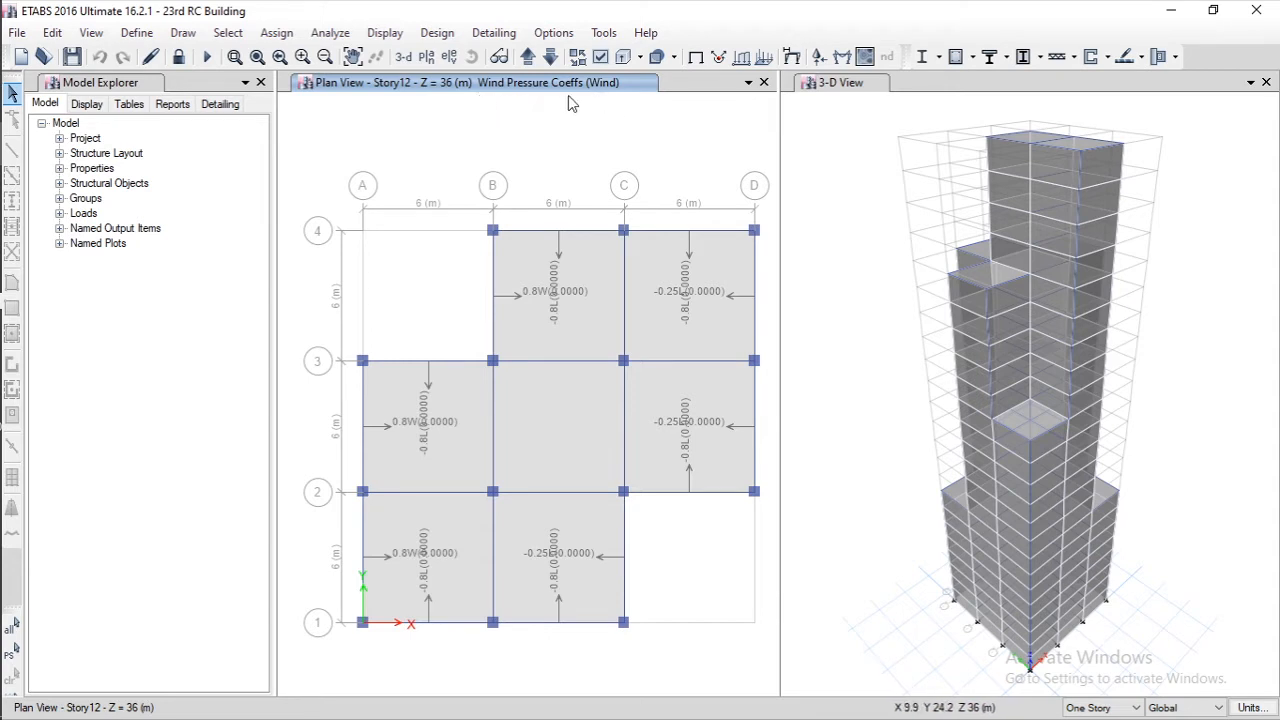
scroll(319, 168, "down", 3)
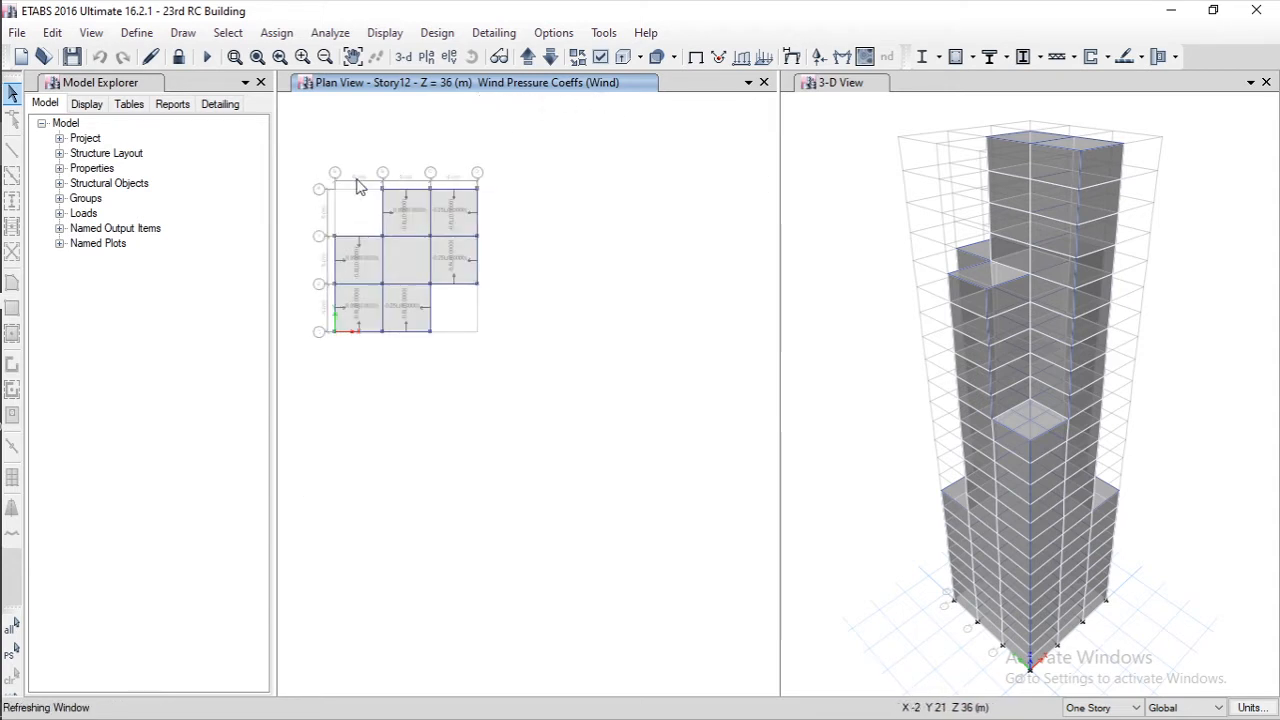
scroll(357, 181, "up", 3)
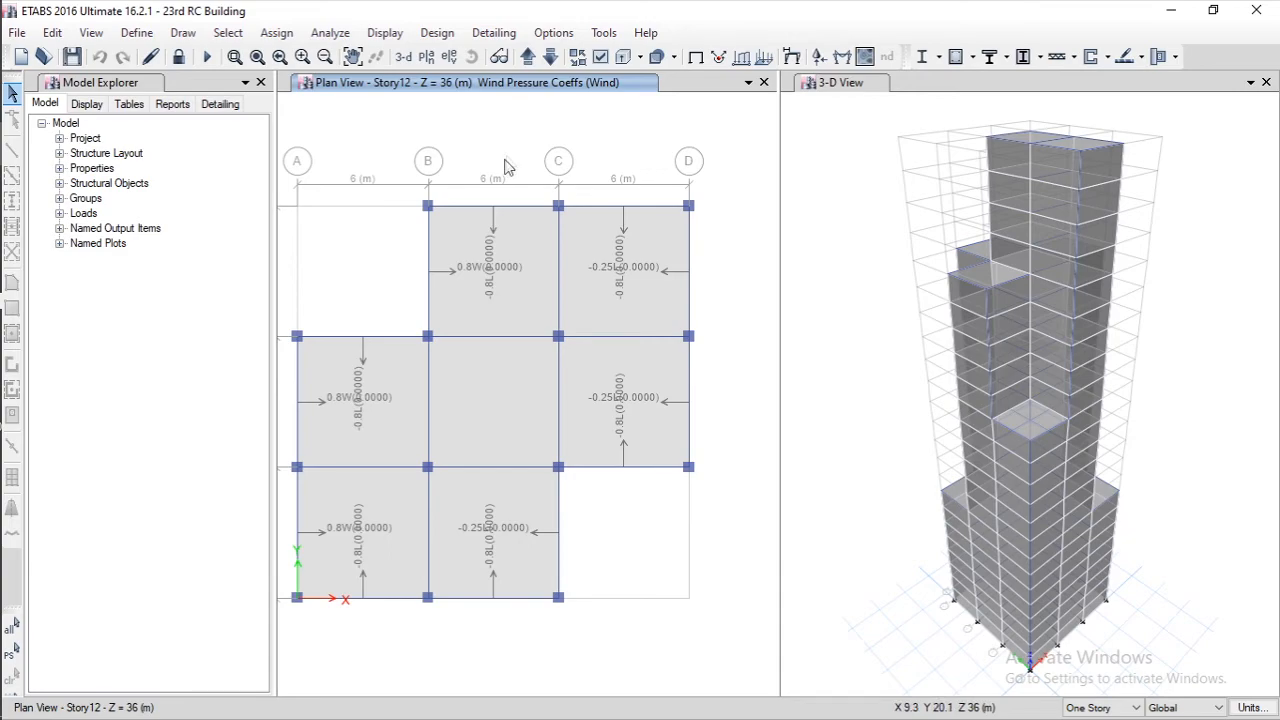
Step: Switch to the is.875.3.1987.pdf document in Edge and go to Table 4 on external pressure coefficients for walls of rectangular clad buildings
mouse_move(3, 236)
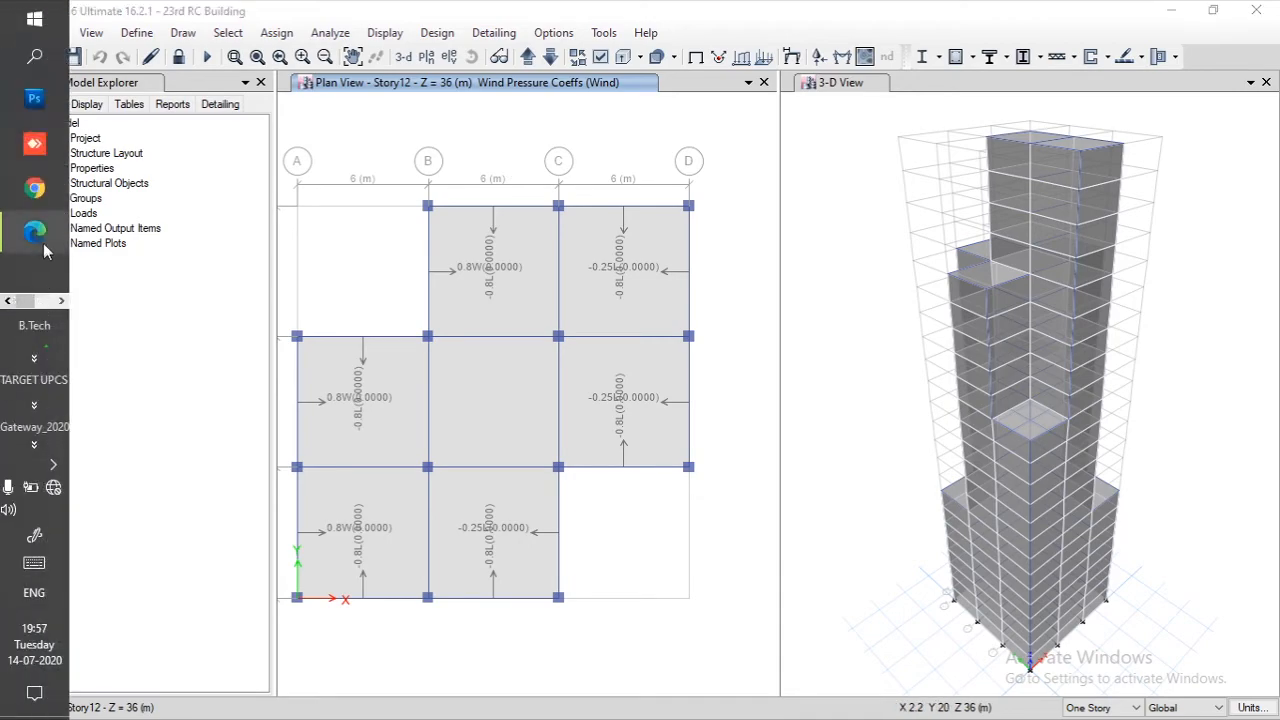
left_click(42, 241)
scroll(452, 265, "down", 1)
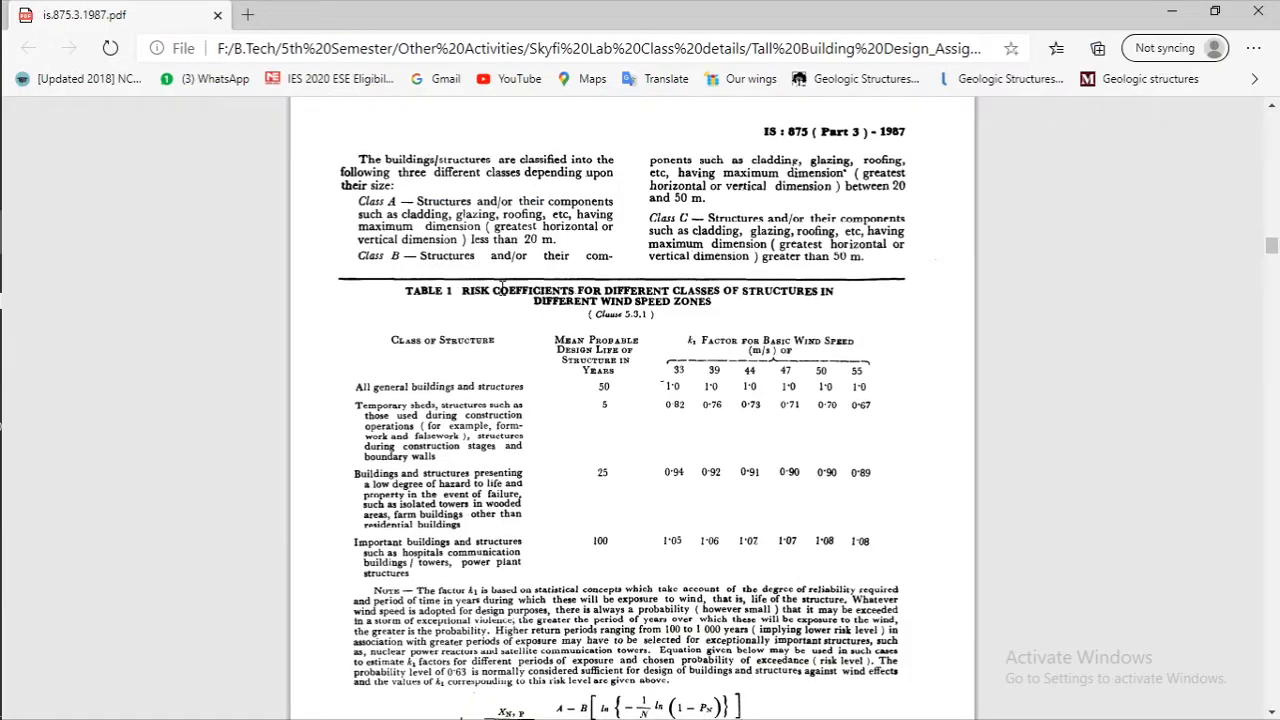
scroll(503, 288, "down", 3)
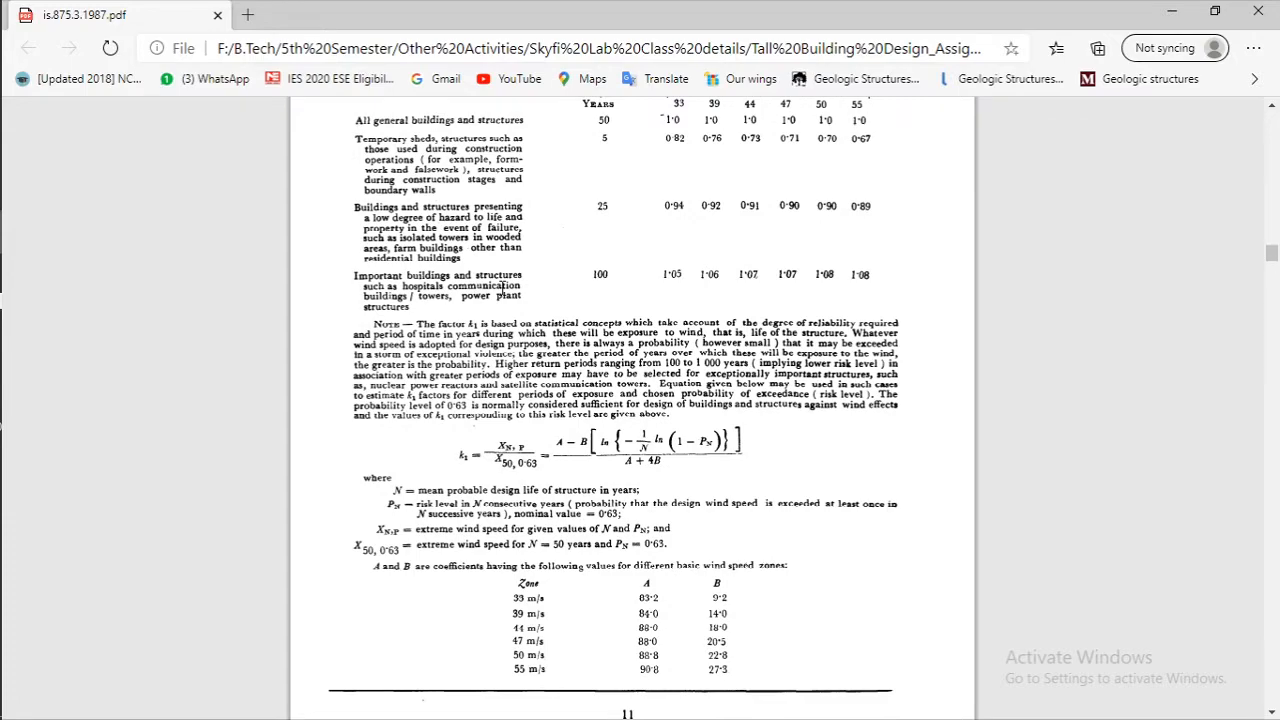
scroll(503, 288, "down", 5)
scroll(503, 288, "down", 8)
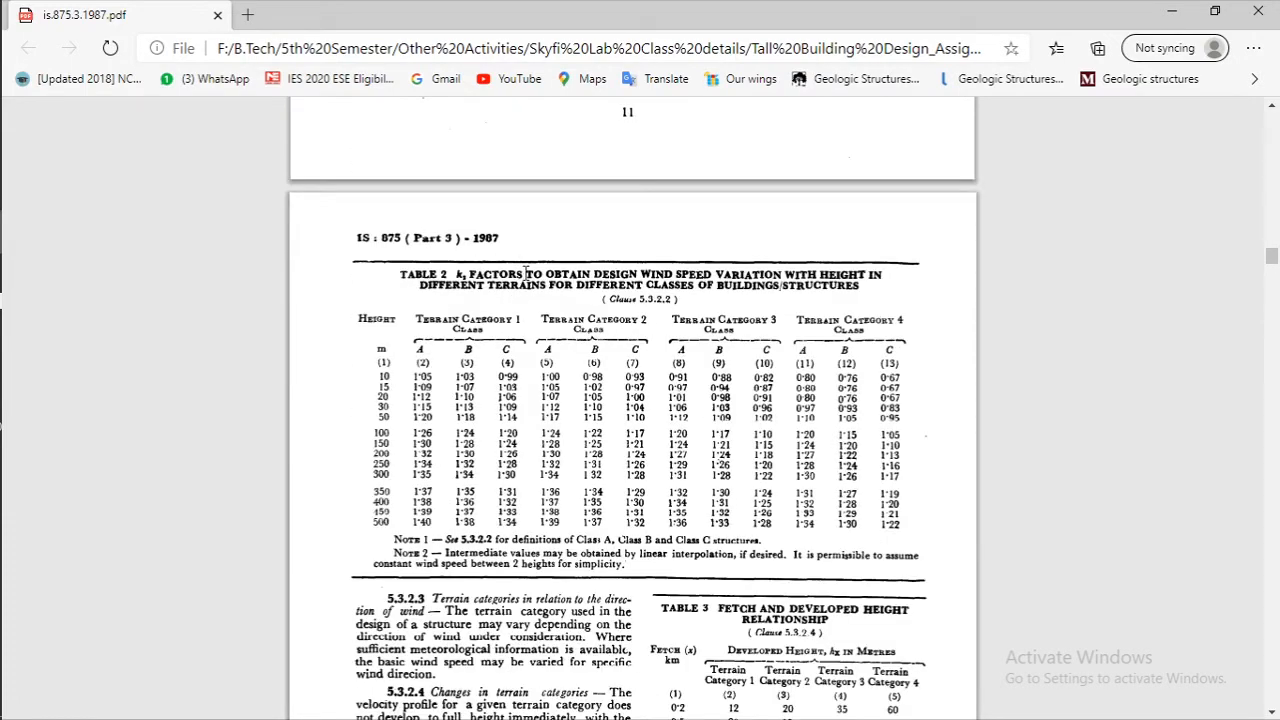
scroll(508, 285, "down", 14)
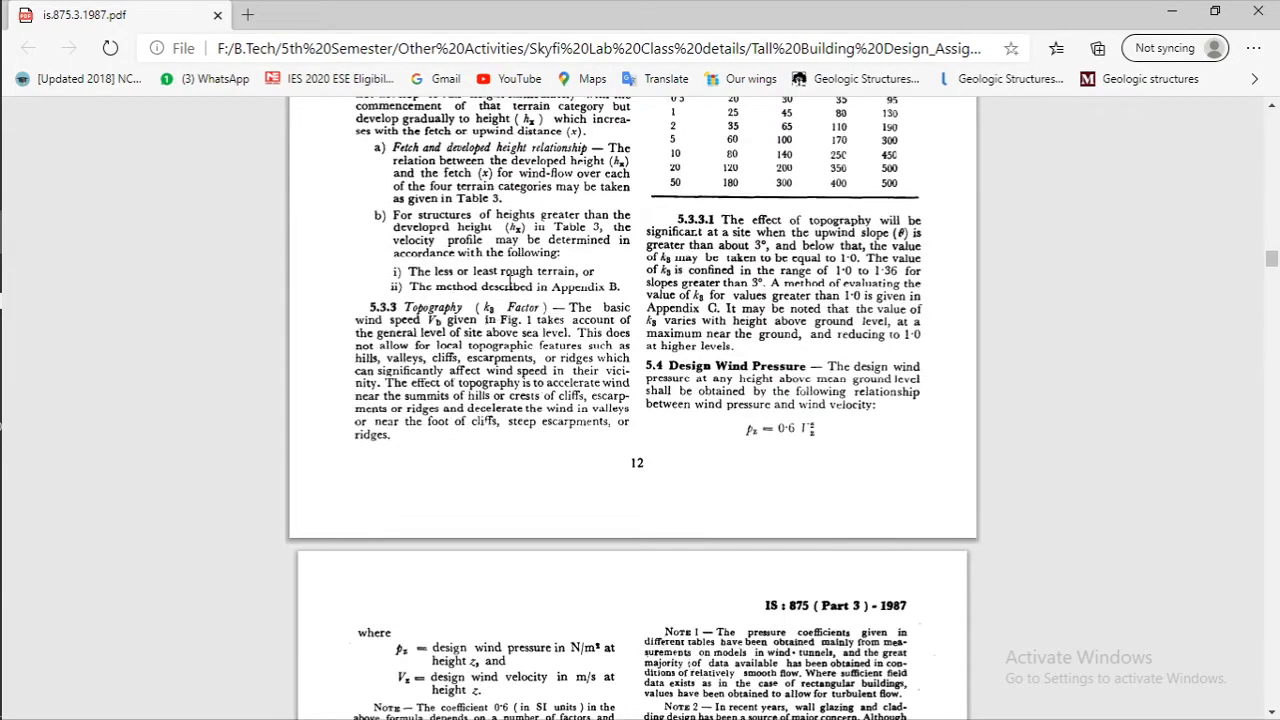
scroll(514, 285, "down", 20)
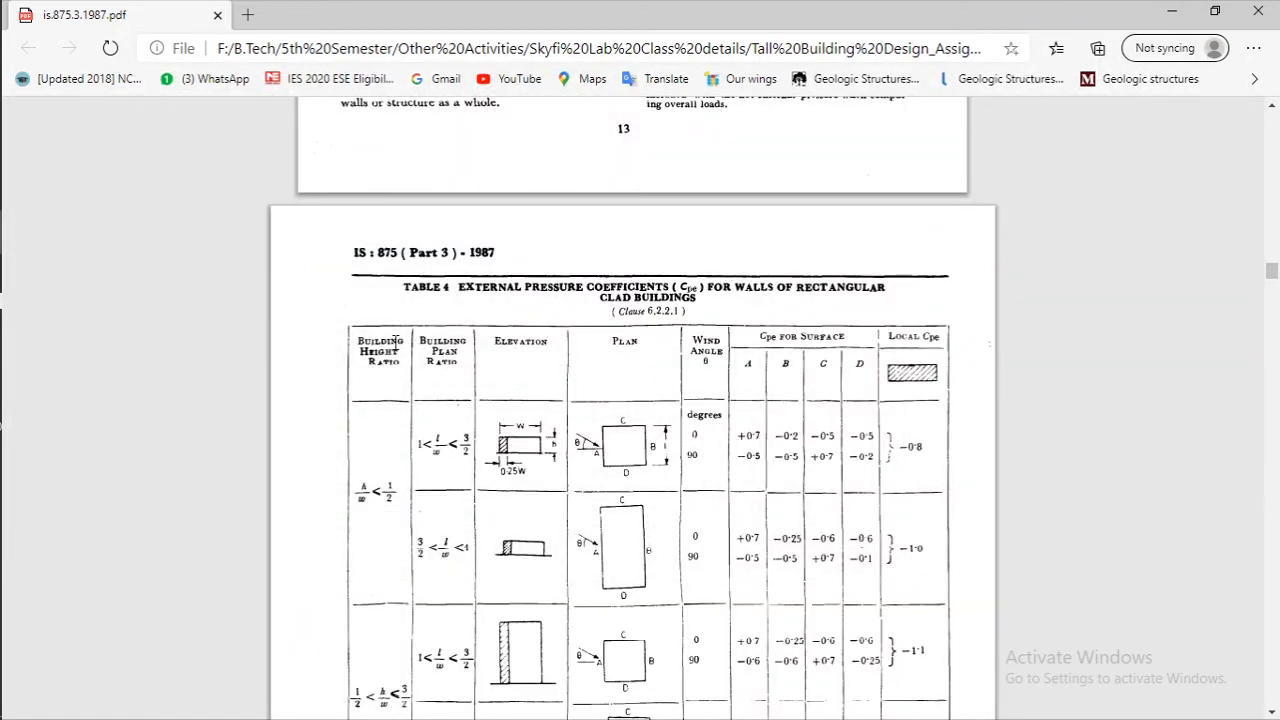
Step: Examine the Cpe values in Table 4 by height ratio and plan ratio, down to the rows for 3/2 < h/w < 6
scroll(395, 342, "down", 1)
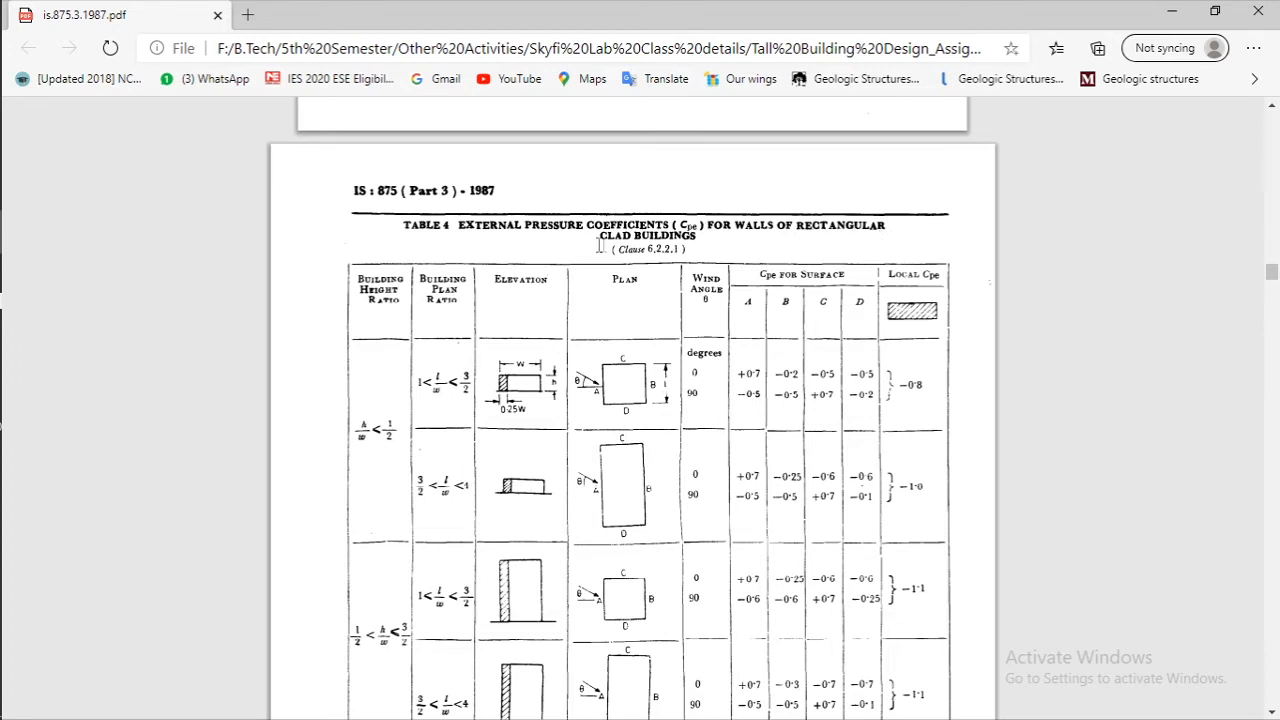
scroll(578, 275, "down", 1)
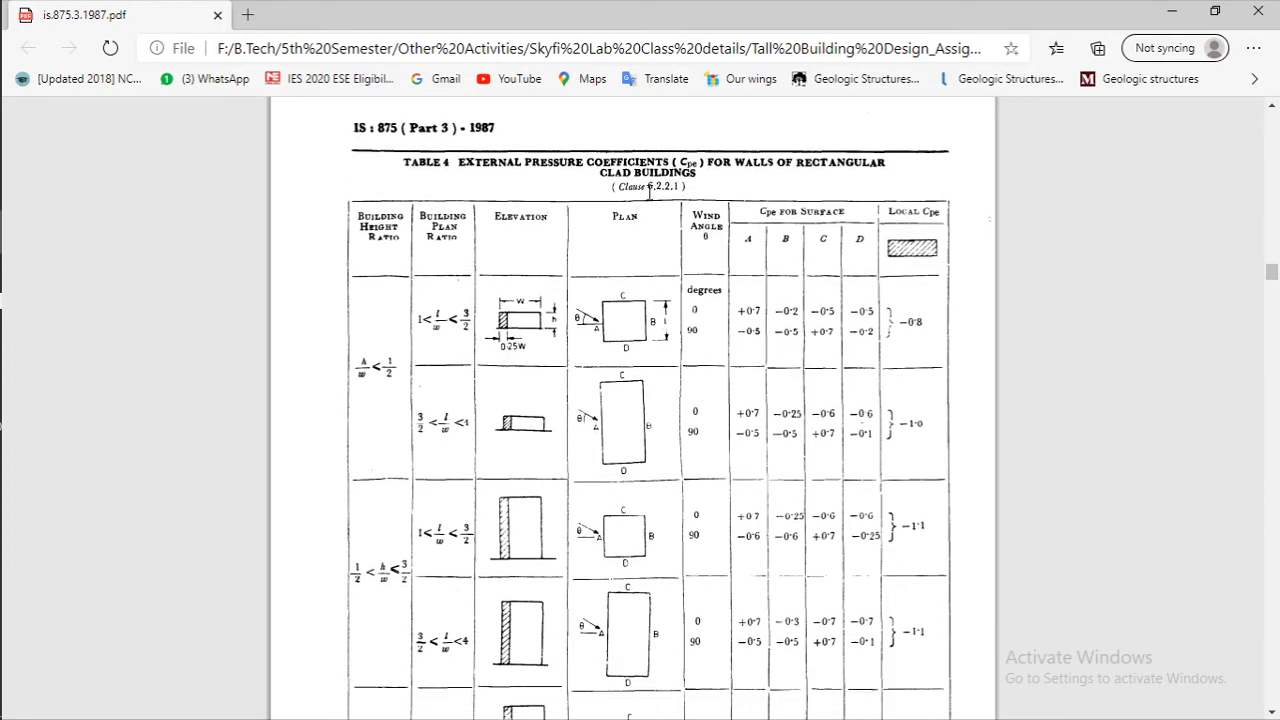
scroll(530, 258, "down", 1)
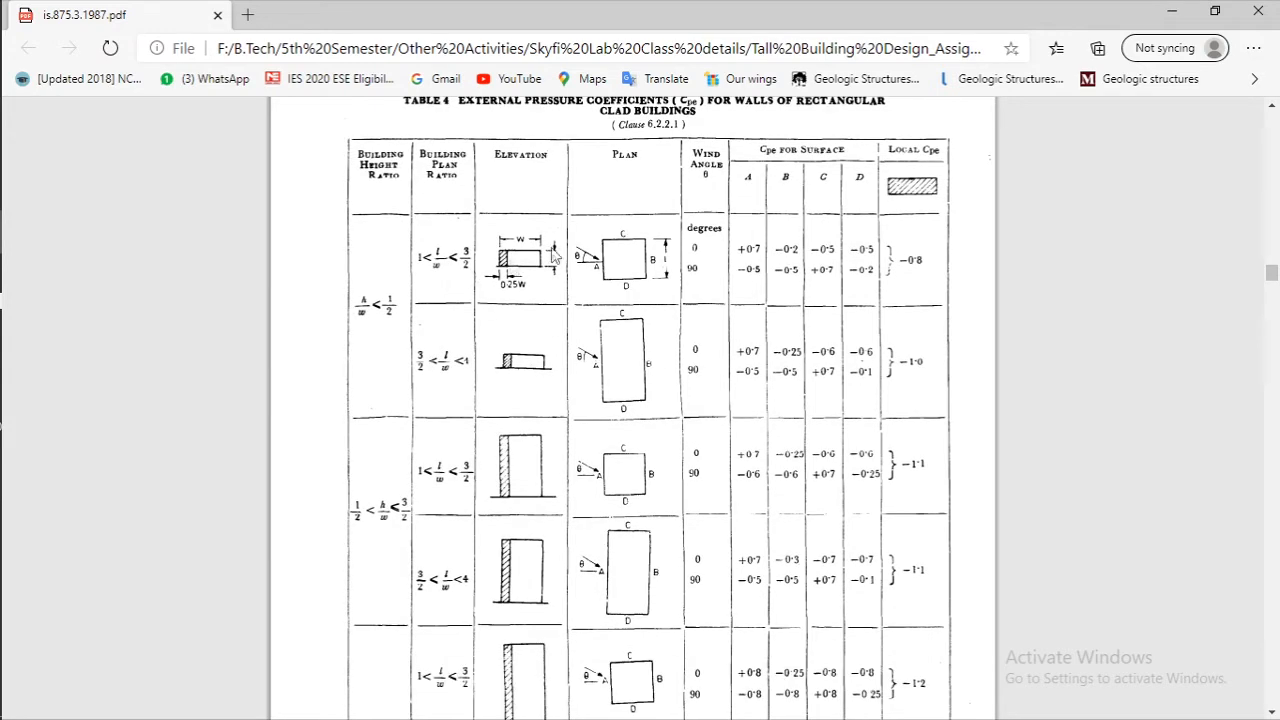
scroll(513, 318, "down", 1)
scroll(481, 355, "down", 1)
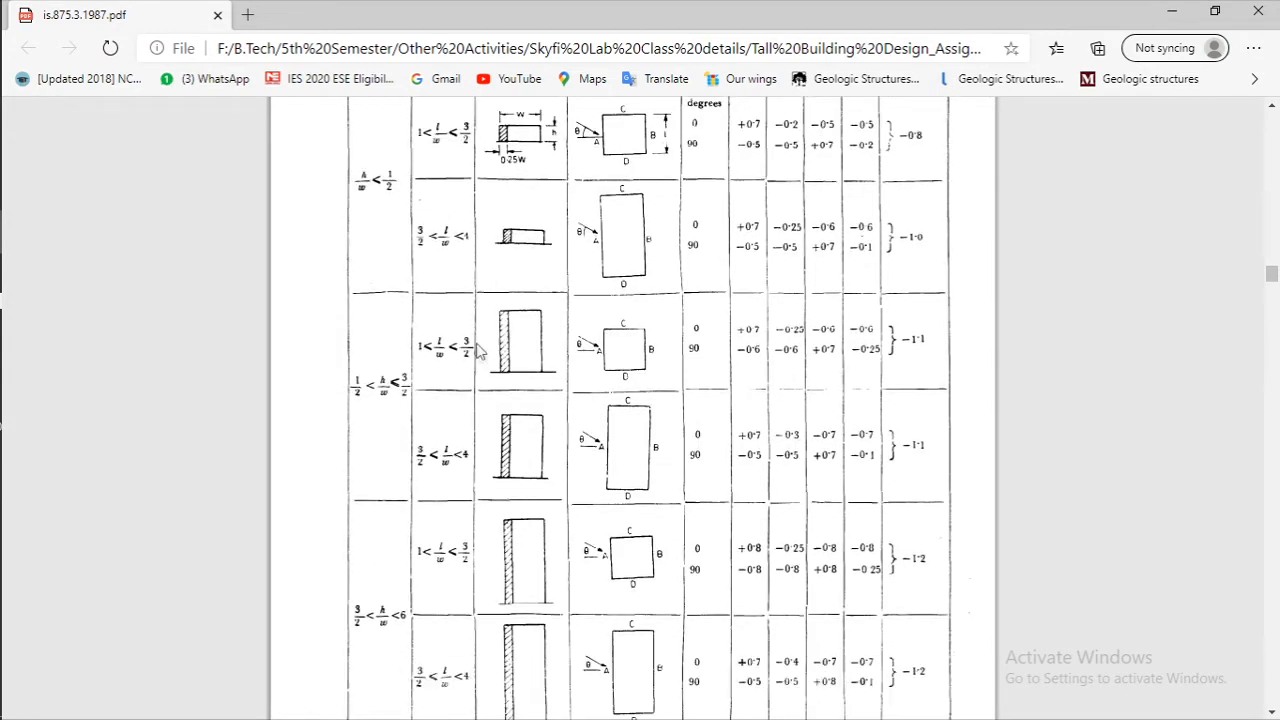
scroll(385, 572, "down", 2)
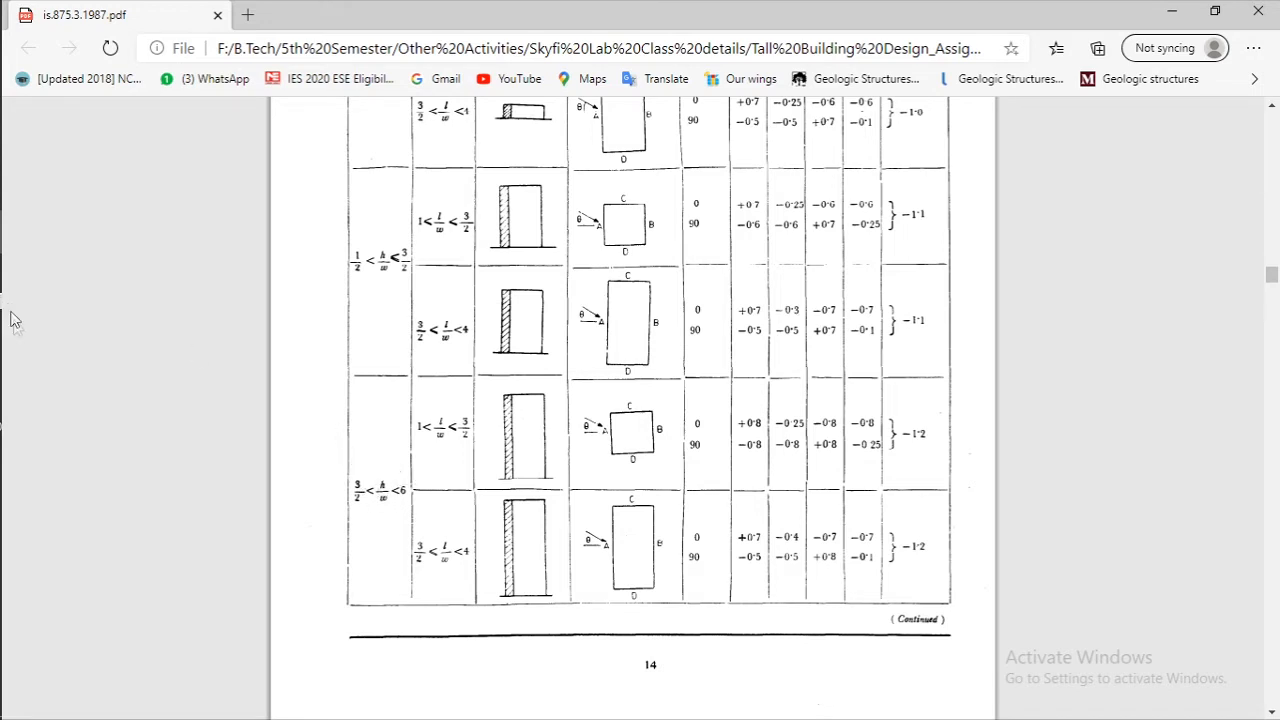
Step: Return to the IS 875 PDF and erase the freehand marks around the Table 4 rows for 3/2 < h/w < 6
mouse_move(3, 245)
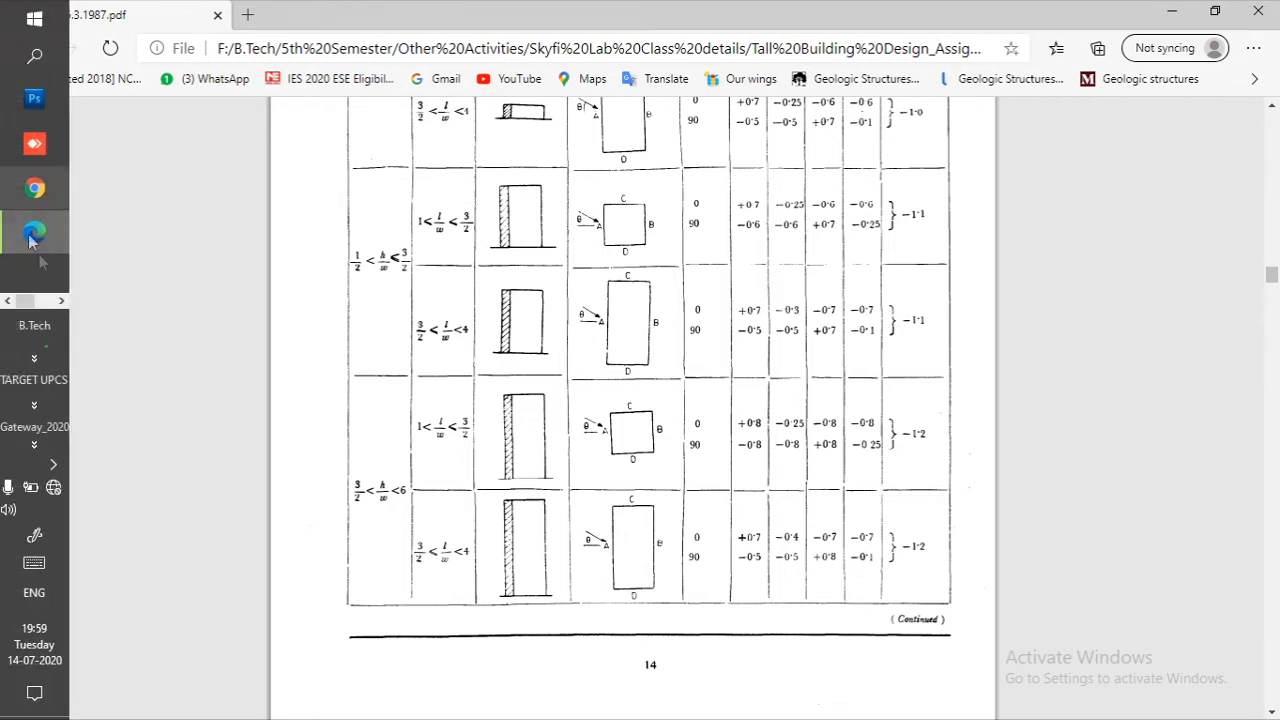
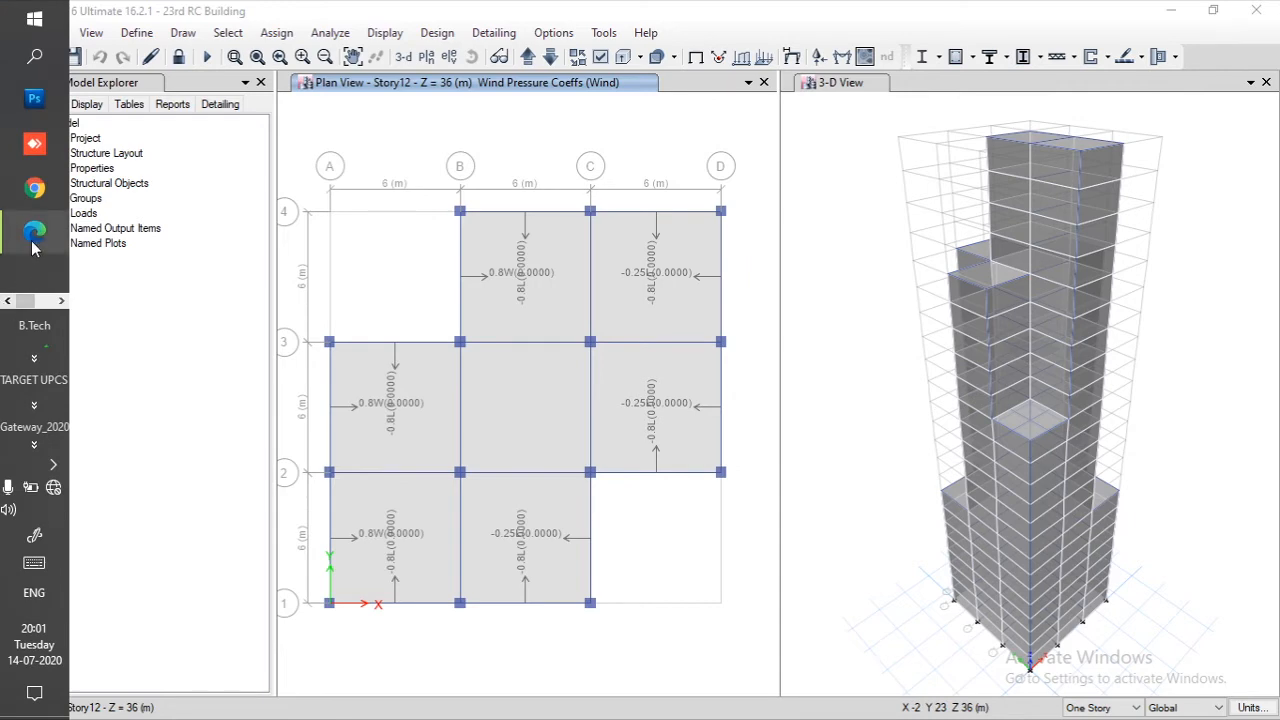
left_click_drag(585, 467, 756, 472)
left_click(1102, 117)
mouse_move(795, 382)
left_mouse_down()
mouse_move(862, 398)
mouse_move(650, 408)
mouse_move(586, 430)
mouse_move(588, 445)
mouse_move(612, 416)
mouse_move(685, 428)
mouse_move(668, 424)
mouse_move(638, 452)
mouse_move(643, 466)
mouse_move(638, 442)
left_mouse_up()
Step: Switch back to ETABS, review the Dead, Live, Modal and Wind cases set to run, and close the load case settings without changes
mouse_move(2, 305)
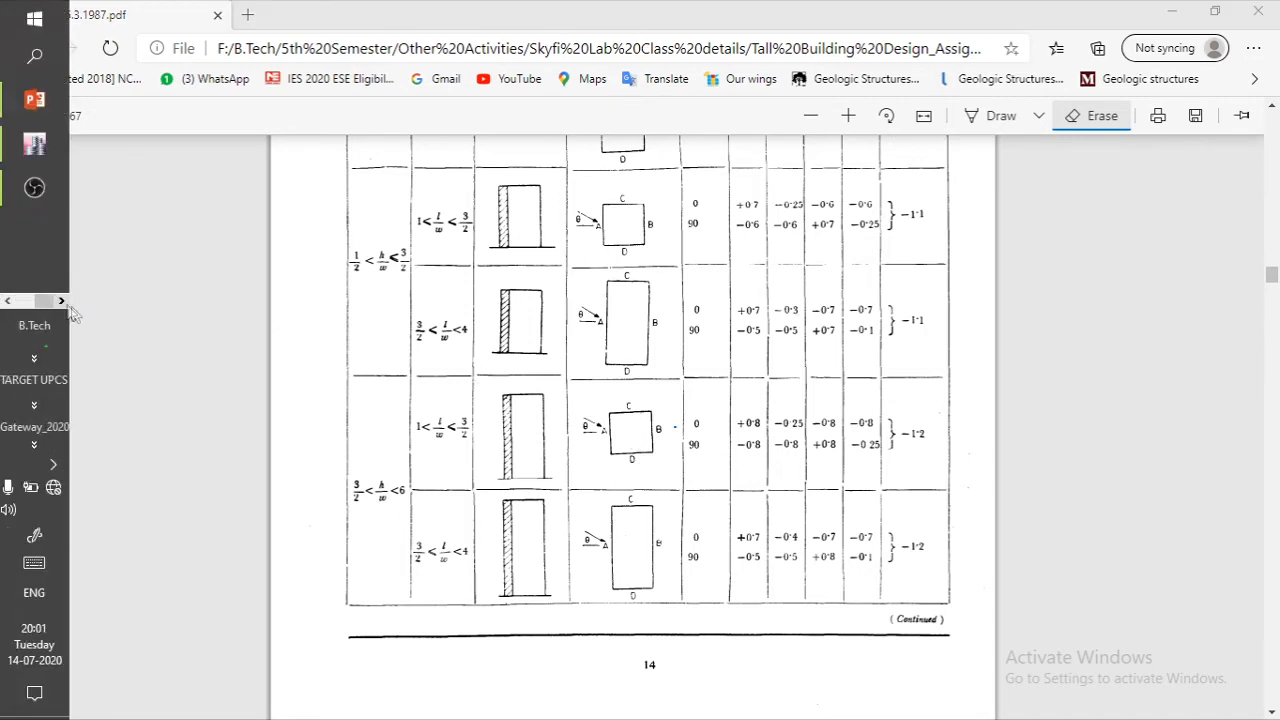
left_click(34, 144)
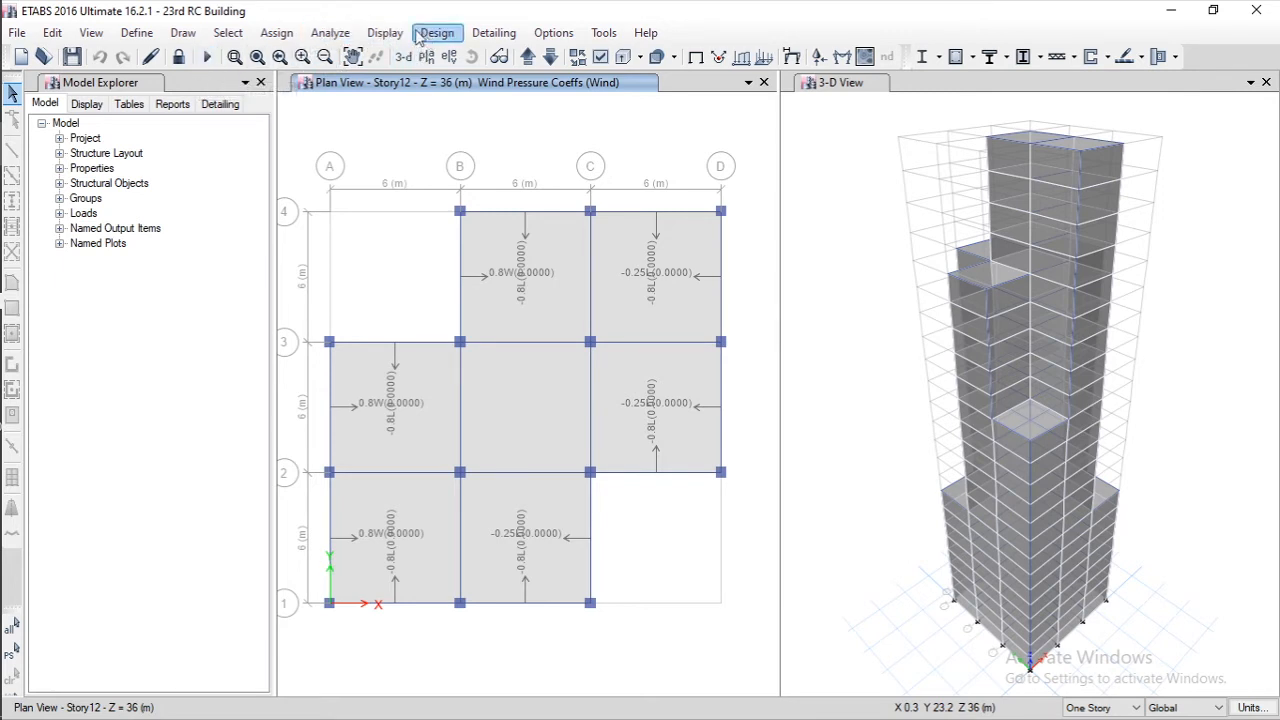
left_click(338, 38)
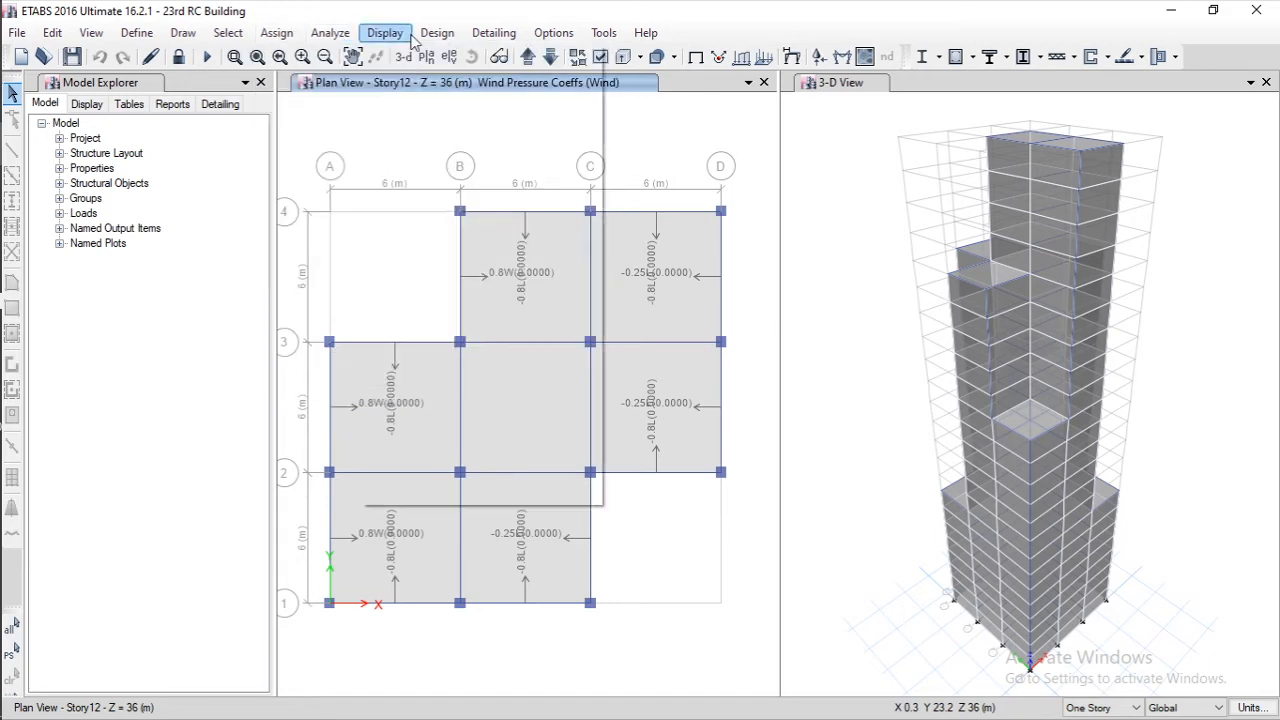
mouse_move(283, 38)
mouse_move(333, 40)
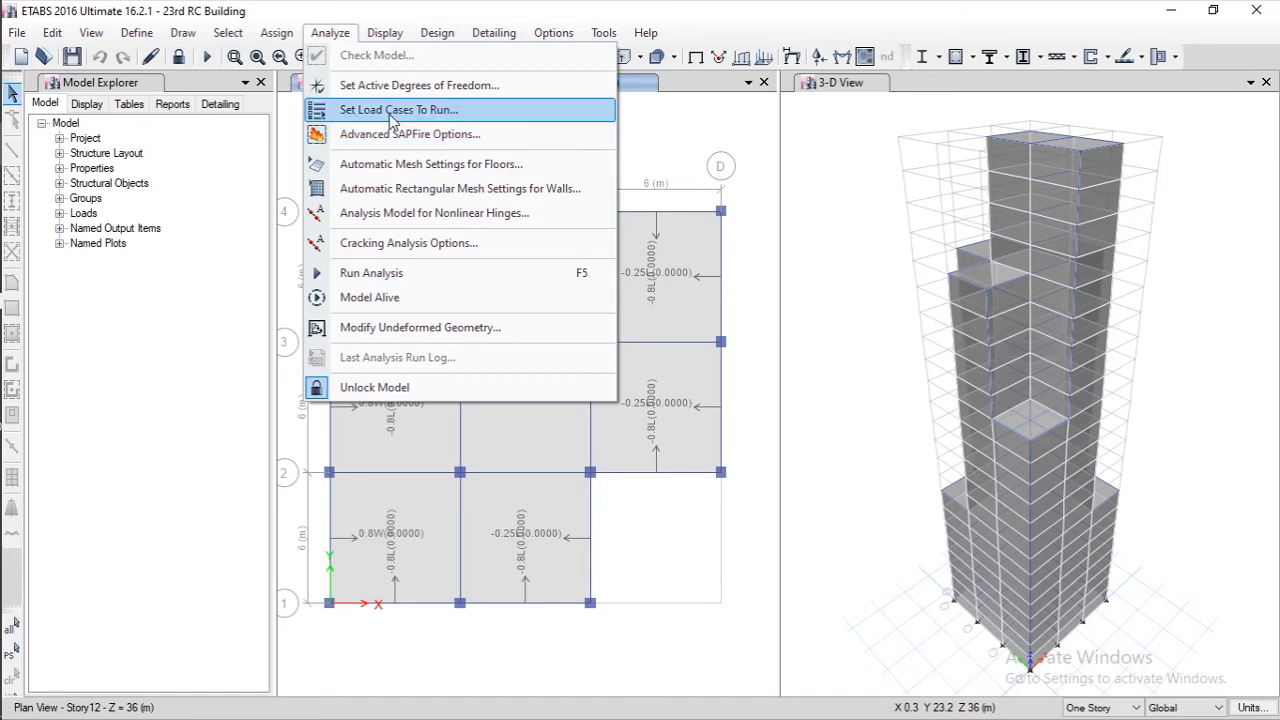
left_click(391, 120)
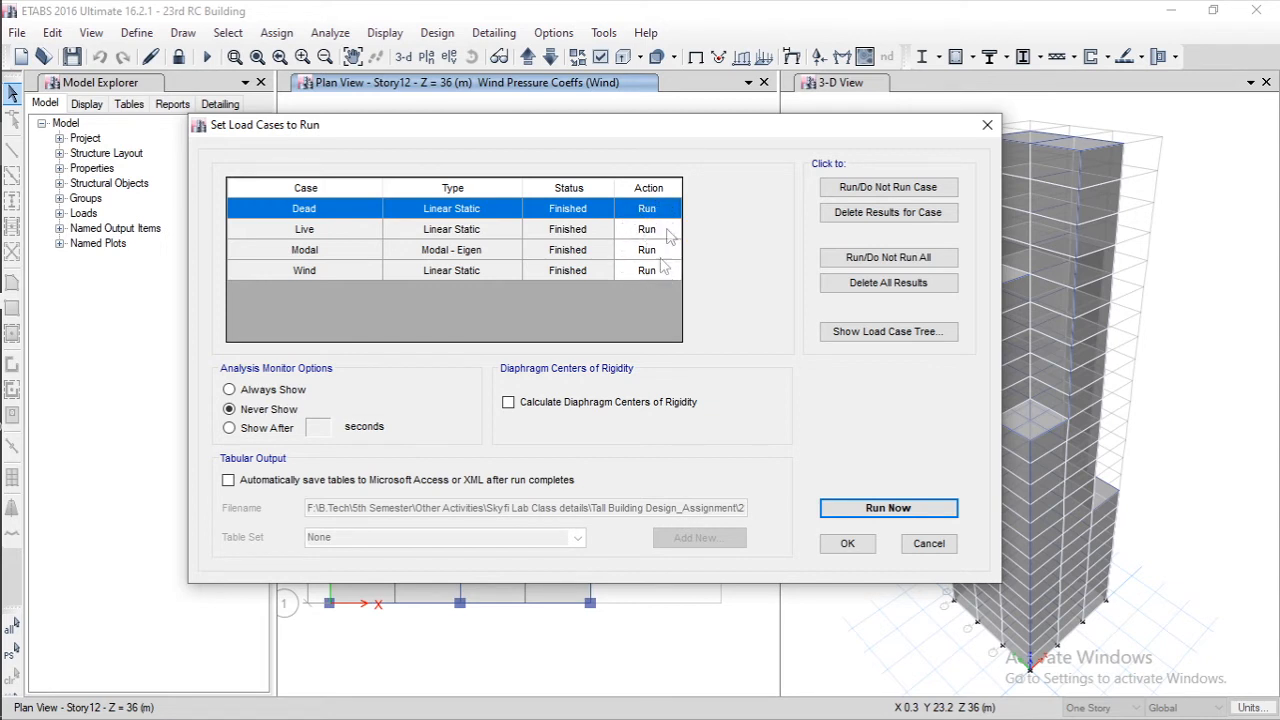
left_click(987, 124)
Step: Open the Load Combinations definitions and move the dialog slightly to review the list of combinations
left_click(137, 32)
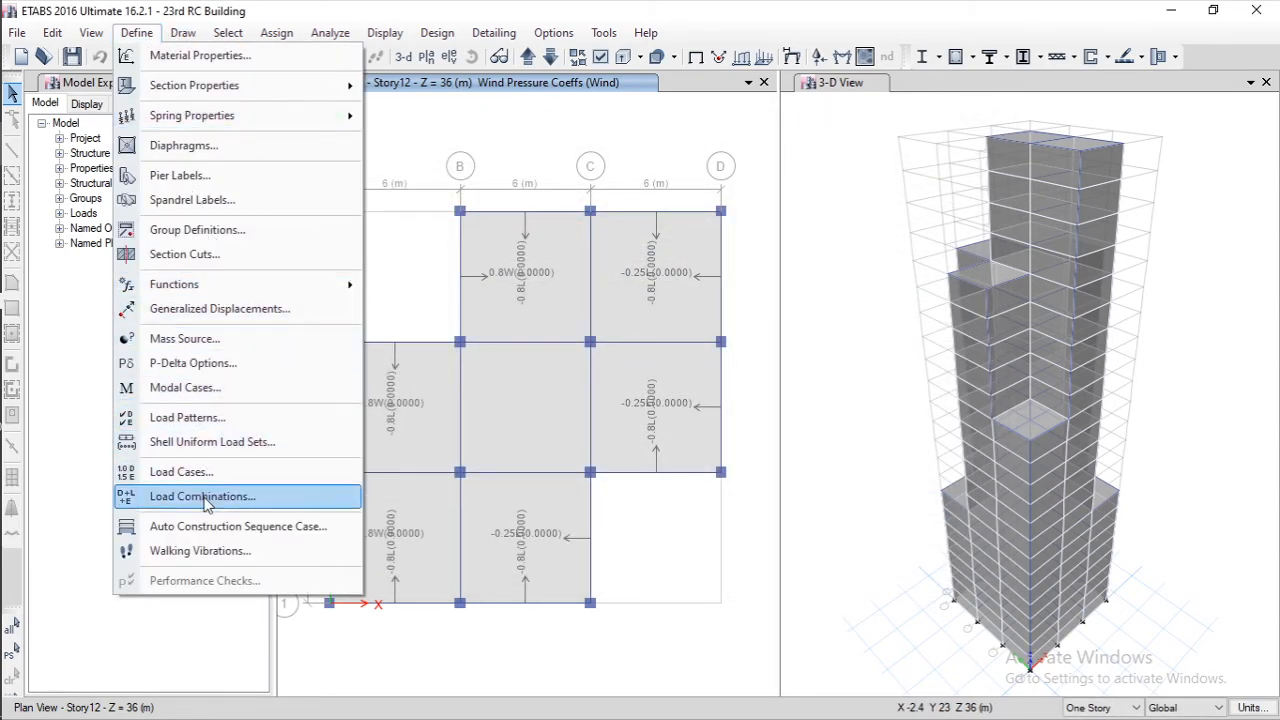
left_click(168, 495)
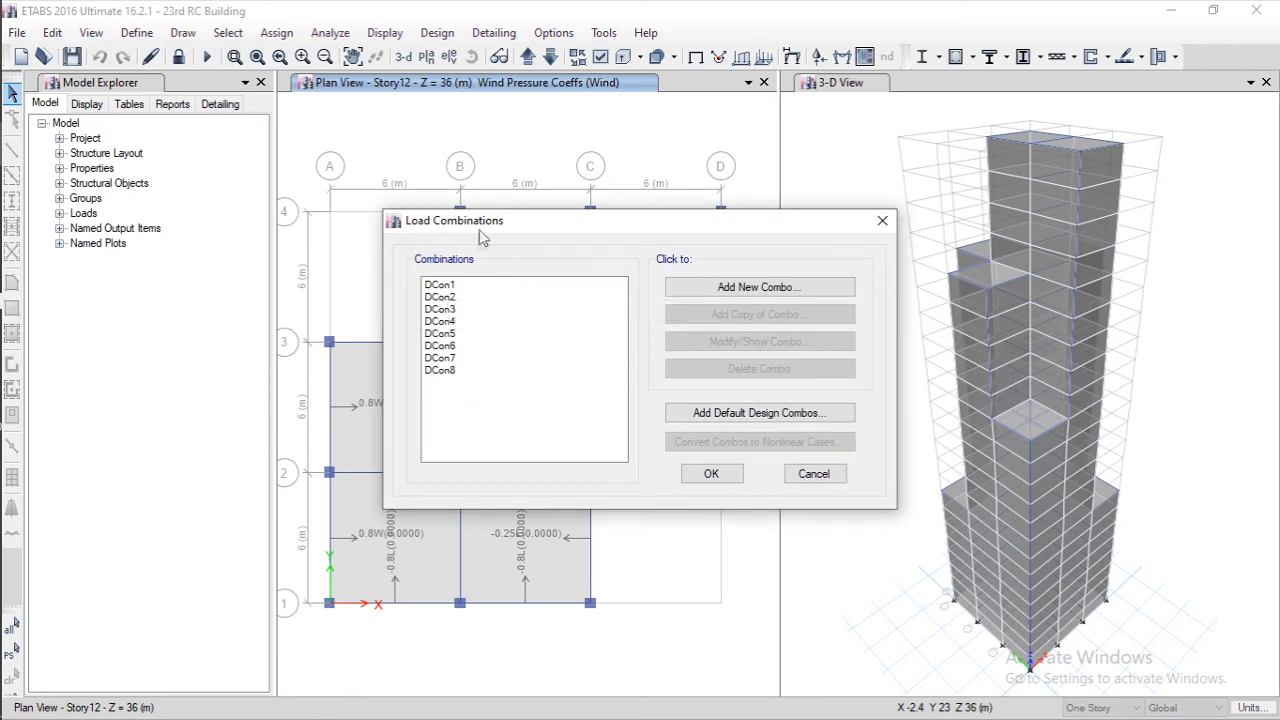
left_click_drag(481, 221, 446, 199)
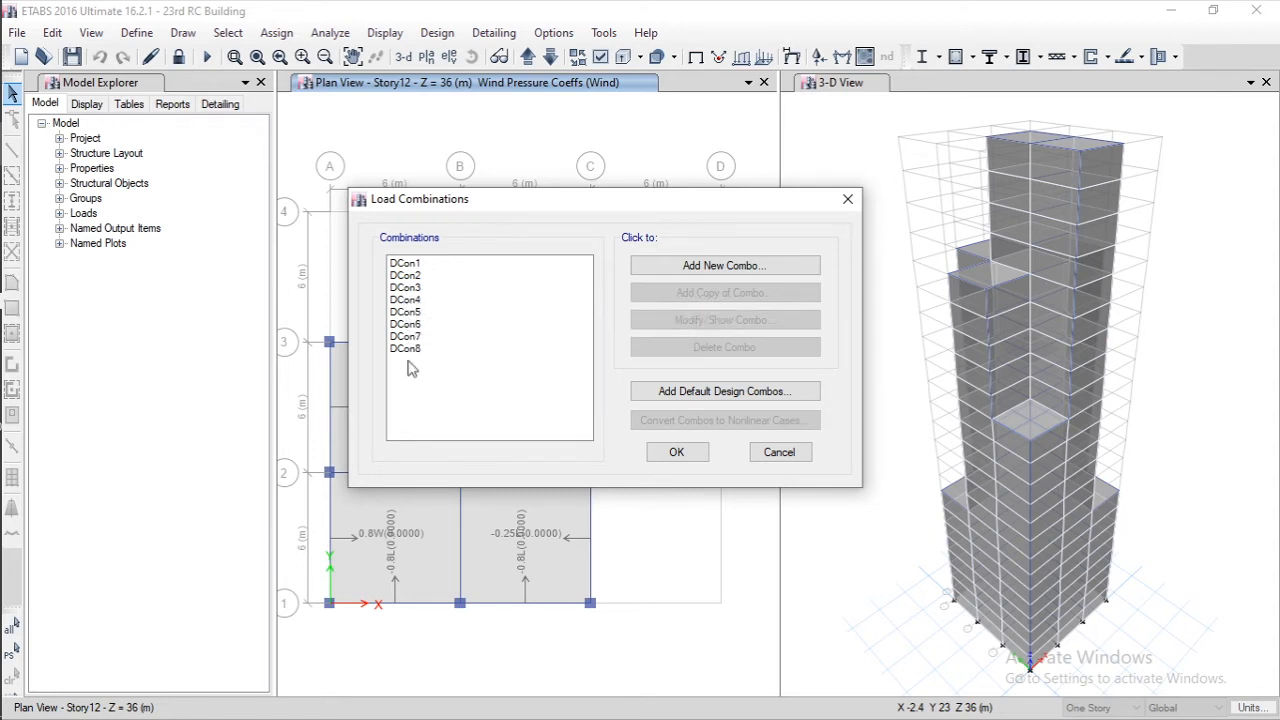
Step: Close the load combinations without changes, then review the Concrete Frame Design preferences for IS 456:2000 and cancel them
left_click(792, 455)
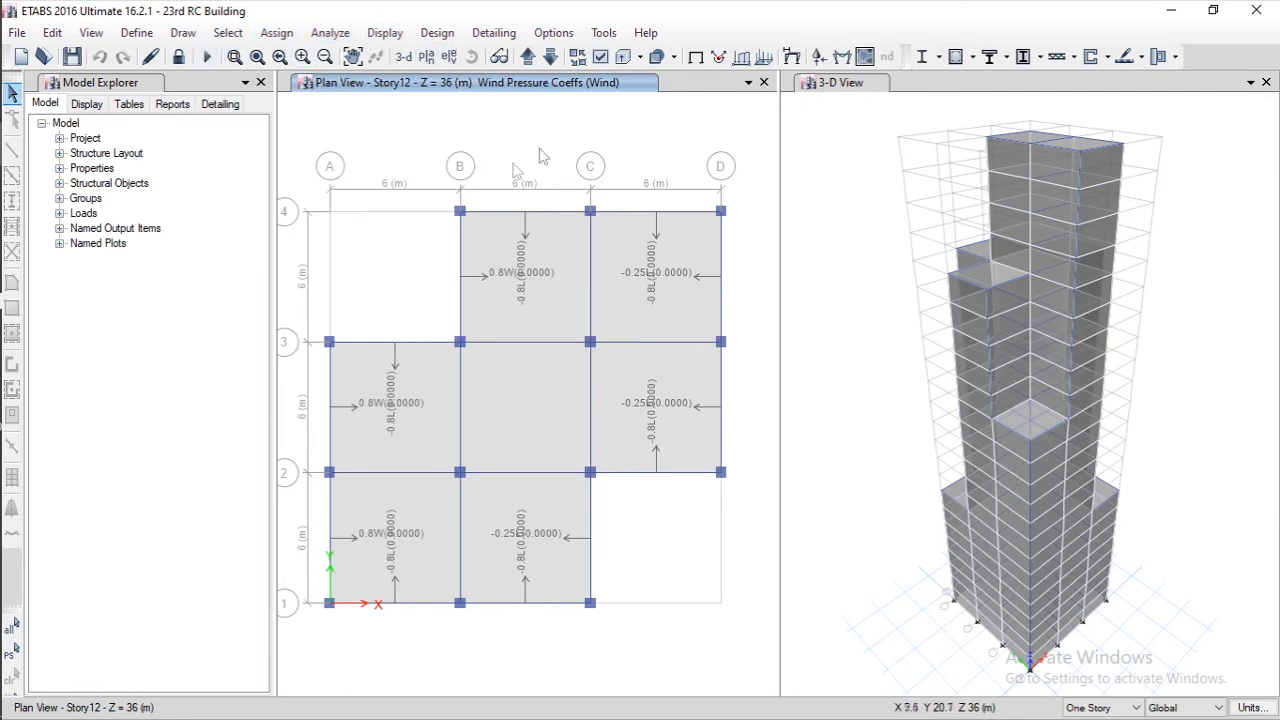
left_click(437, 32)
left_click(437, 32)
left_click(437, 32)
mouse_move(478, 88)
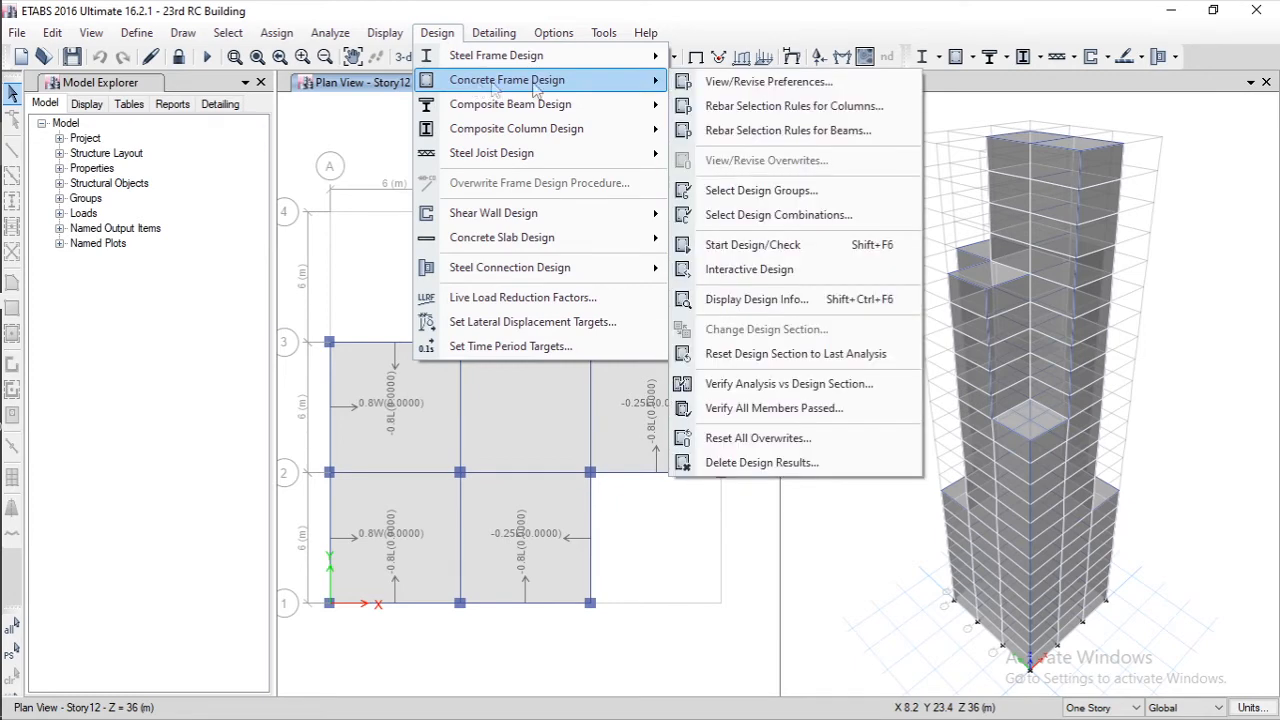
left_click(732, 84)
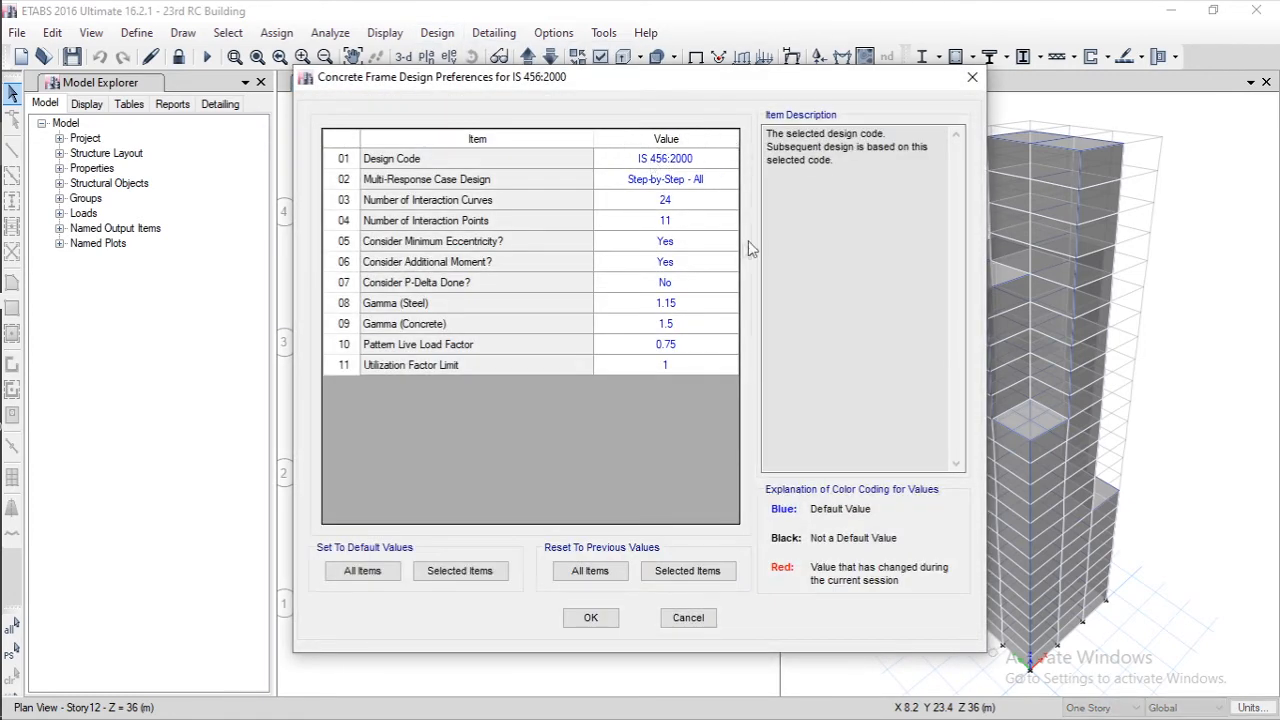
left_click_drag(500, 94, 546, 89)
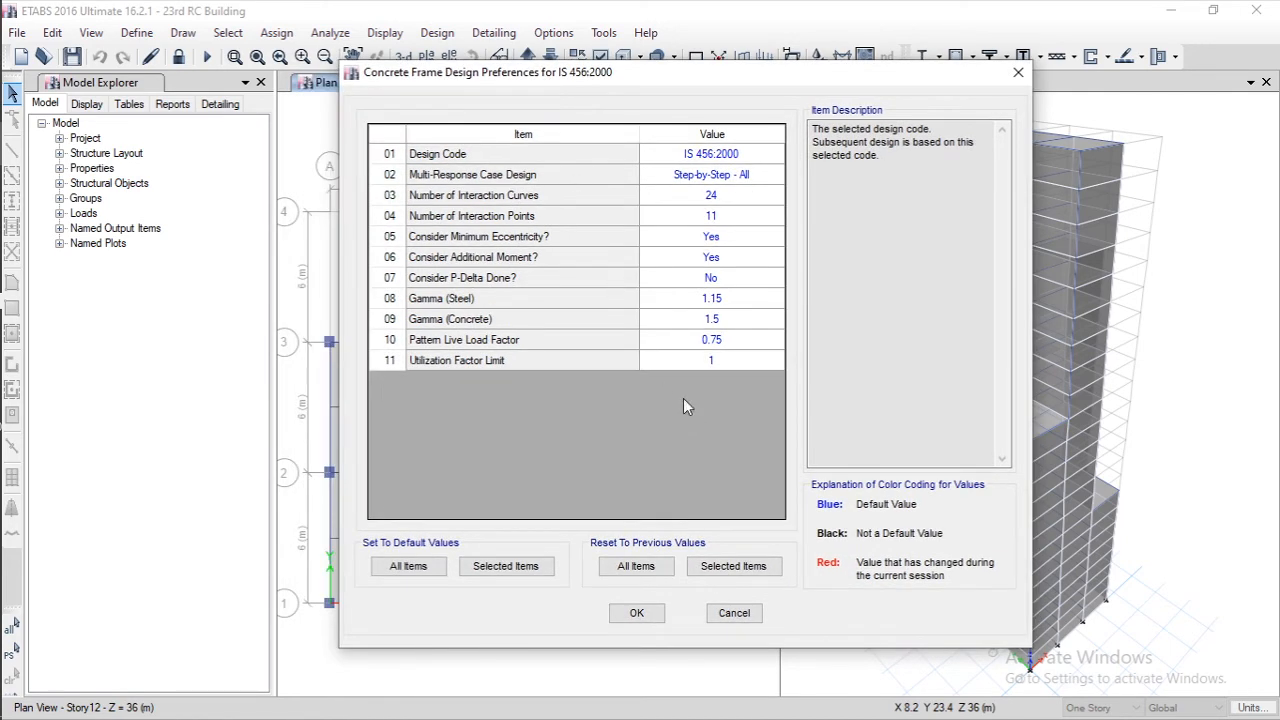
left_click(723, 619)
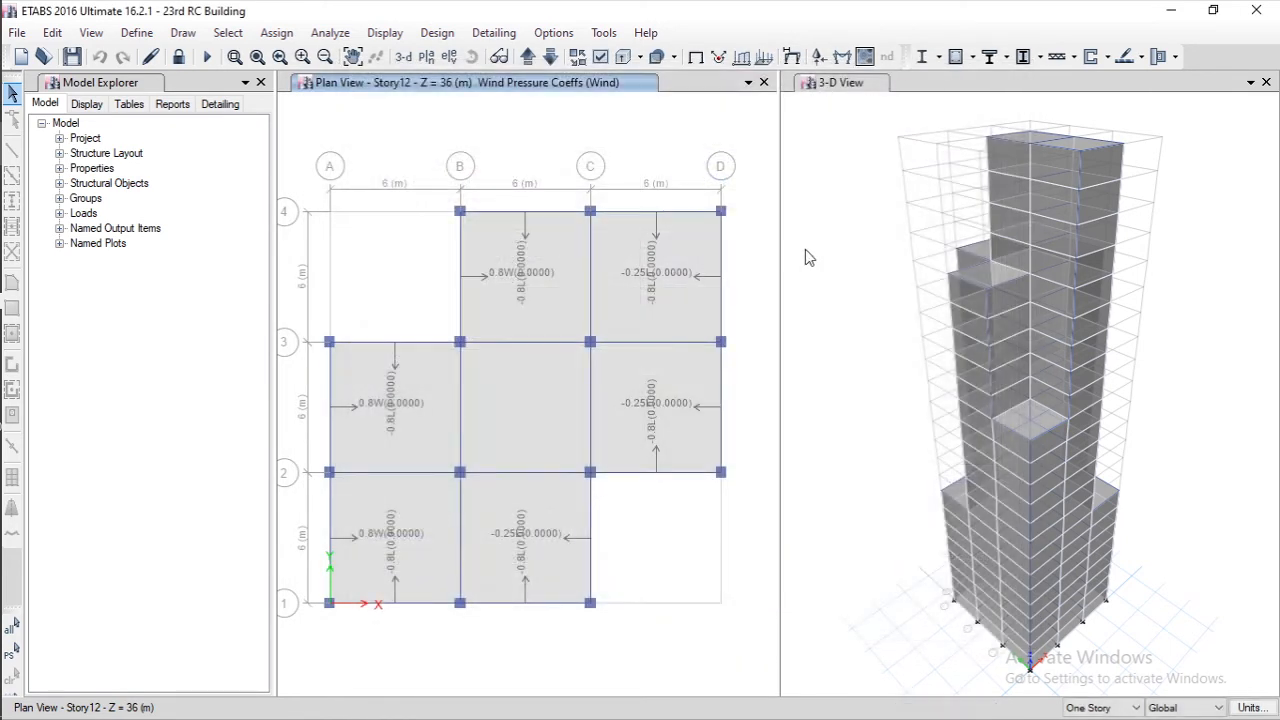
Step: Verify that all concrete frame members passed the design check and dismiss the result message
left_click(437, 33)
mouse_move(545, 80)
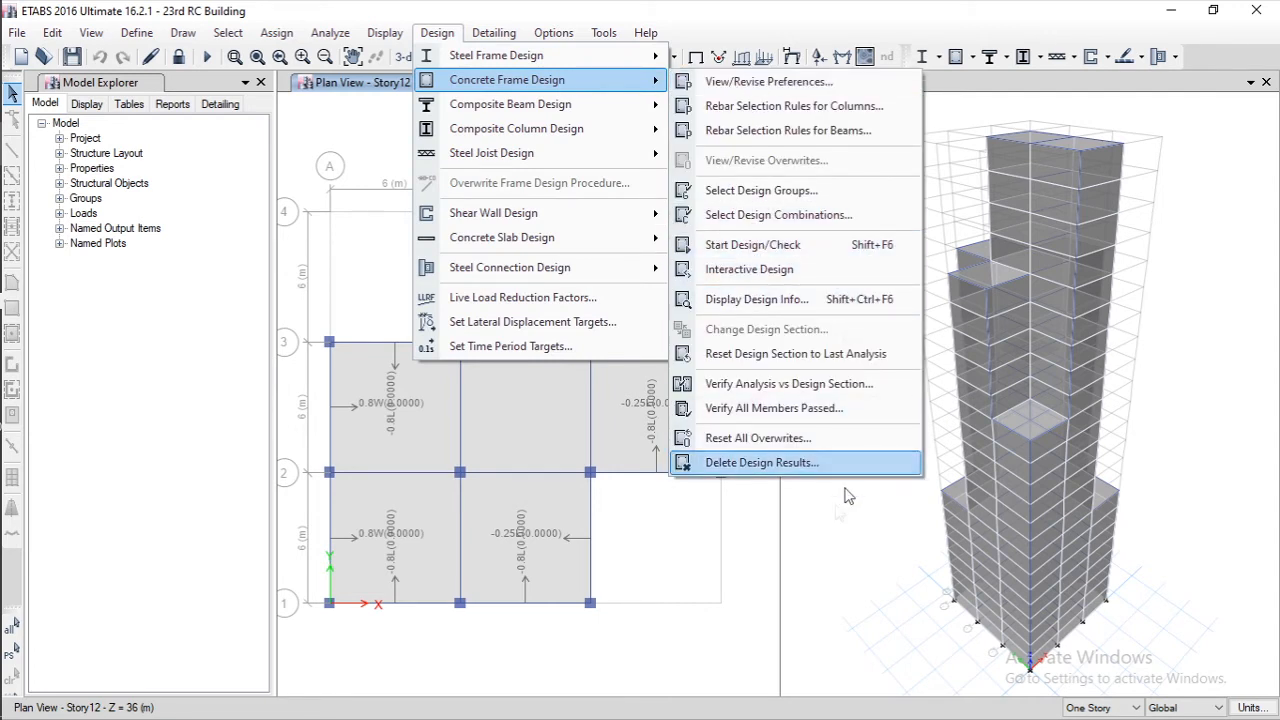
left_click(926, 320)
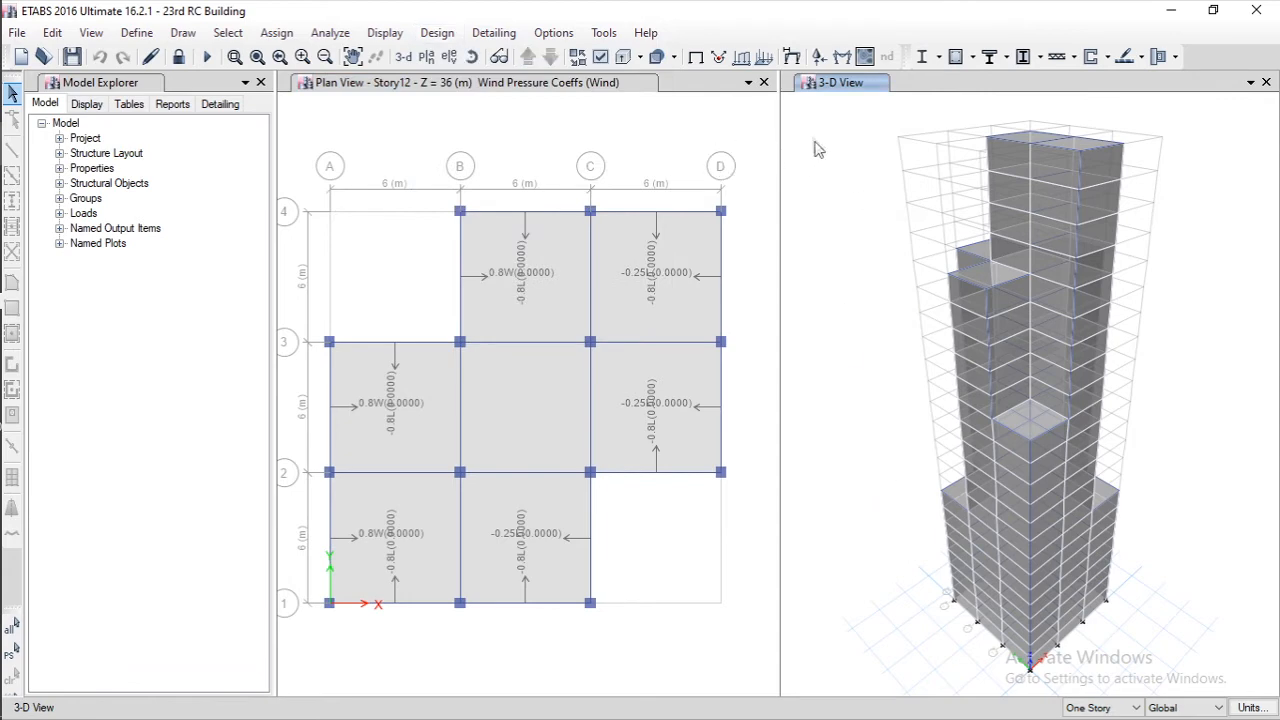
left_click(455, 40)
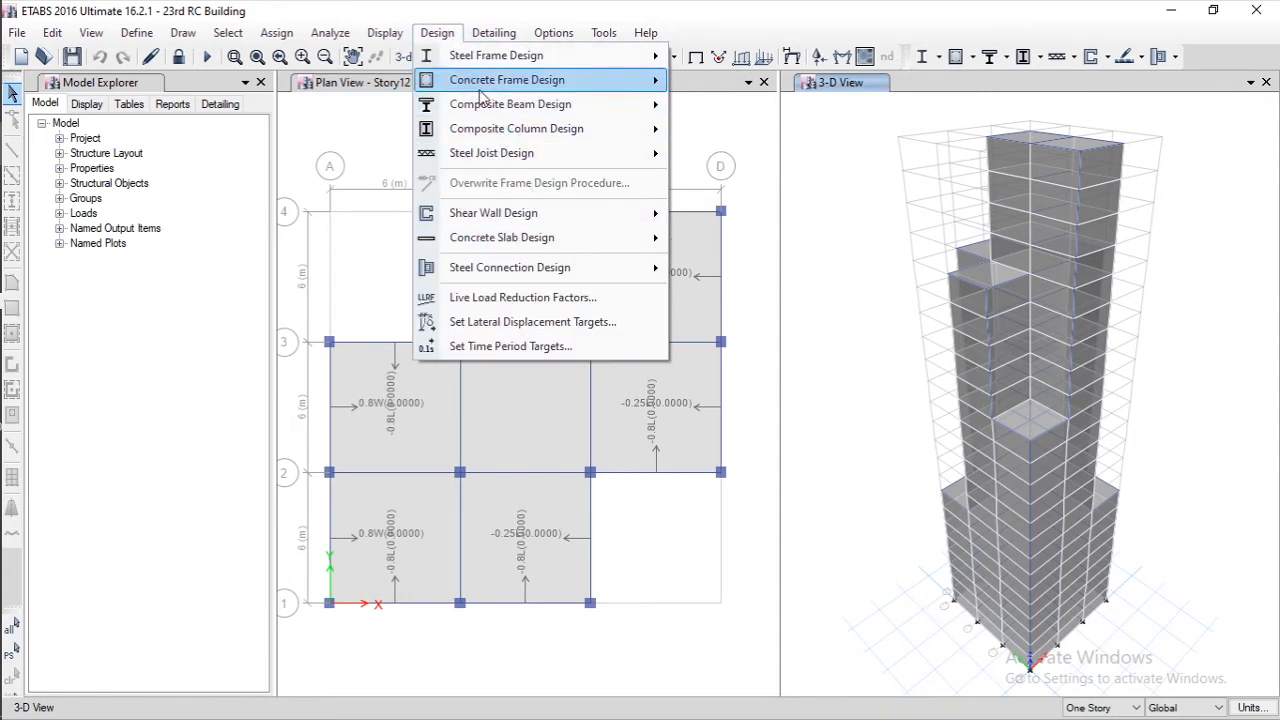
mouse_move(600, 80)
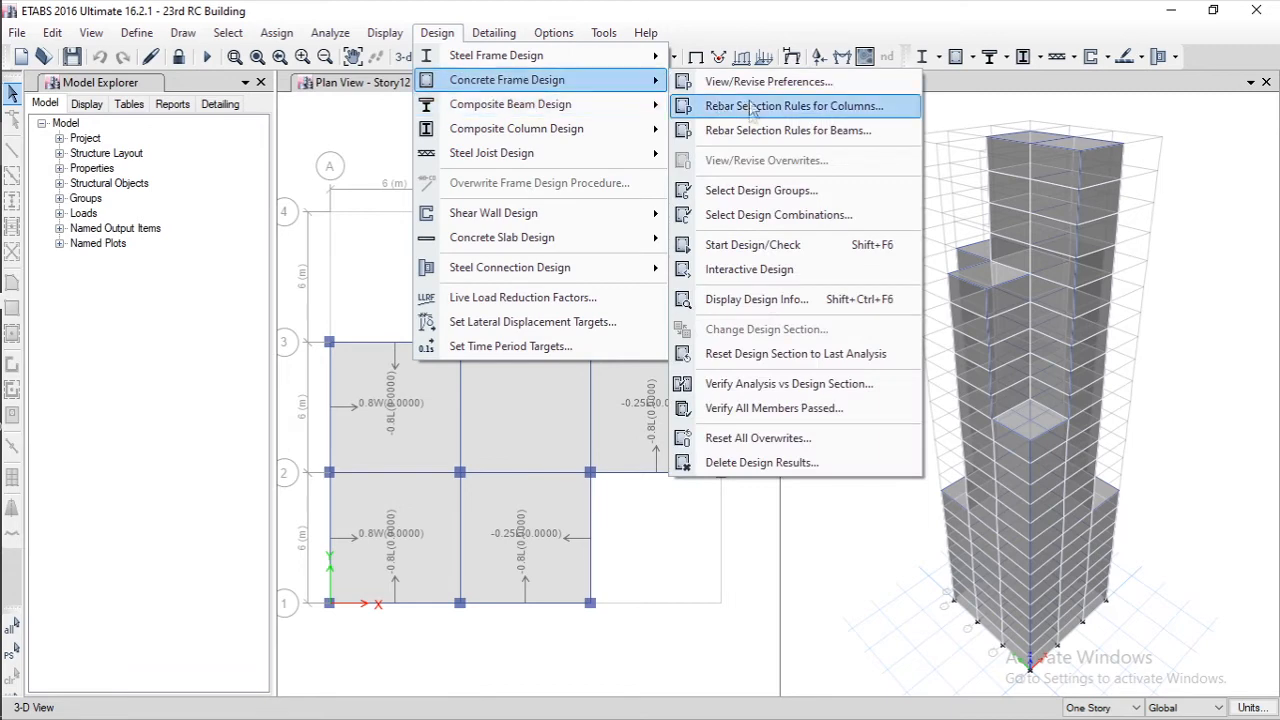
left_click(792, 410)
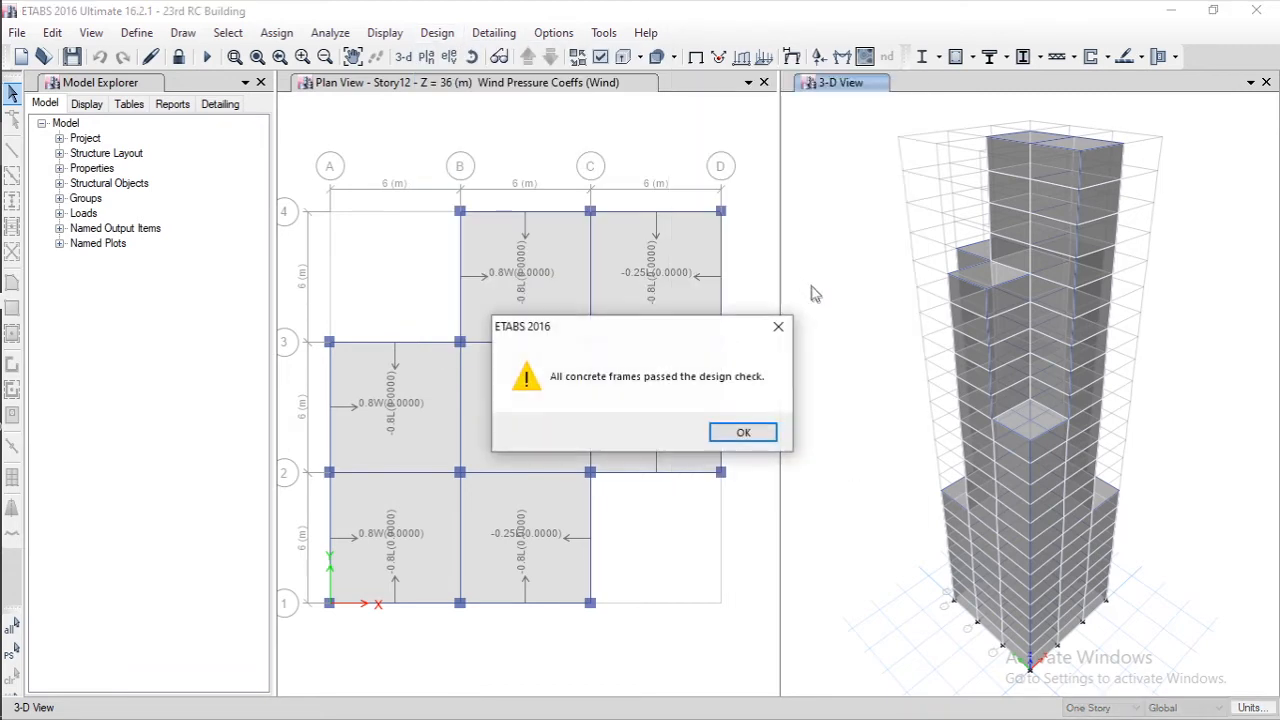
left_click_drag(610, 332, 652, 304)
left_click(784, 403)
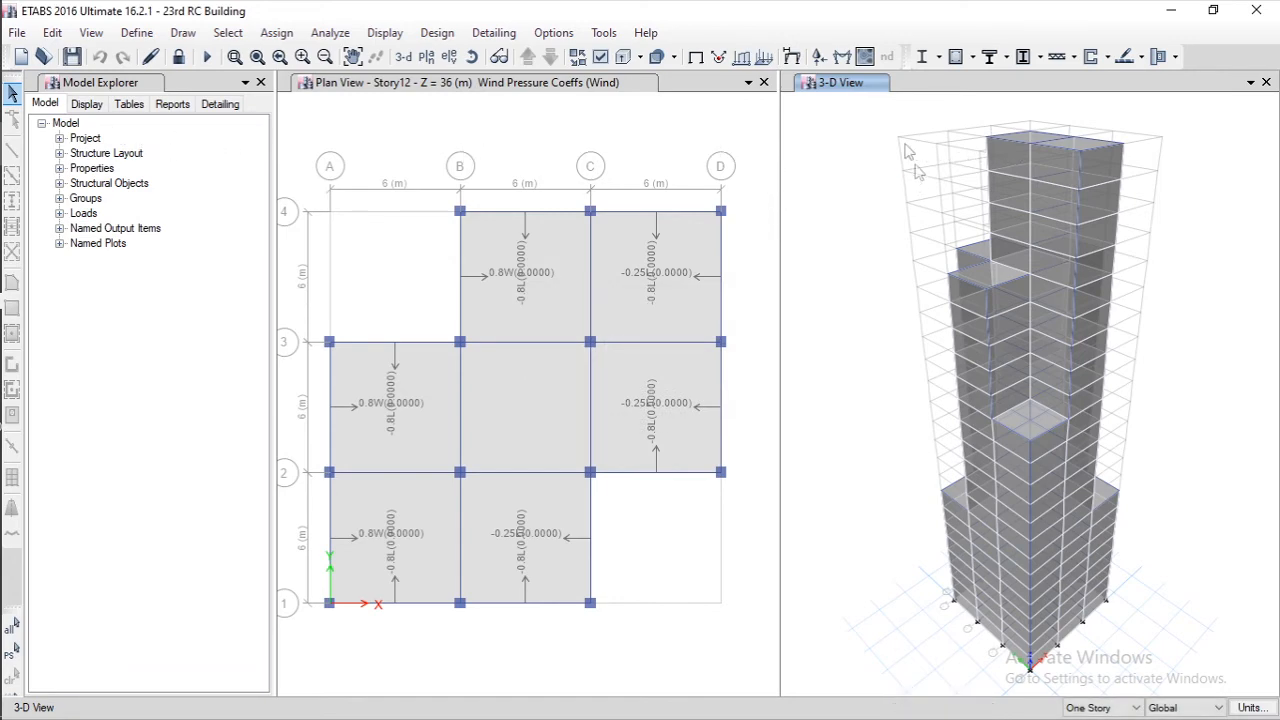
Step: Inspect the assignments of the roof edge beam B20 at Story23 in the 3-D view and close its information
scroll(1063, 110, "up", 4)
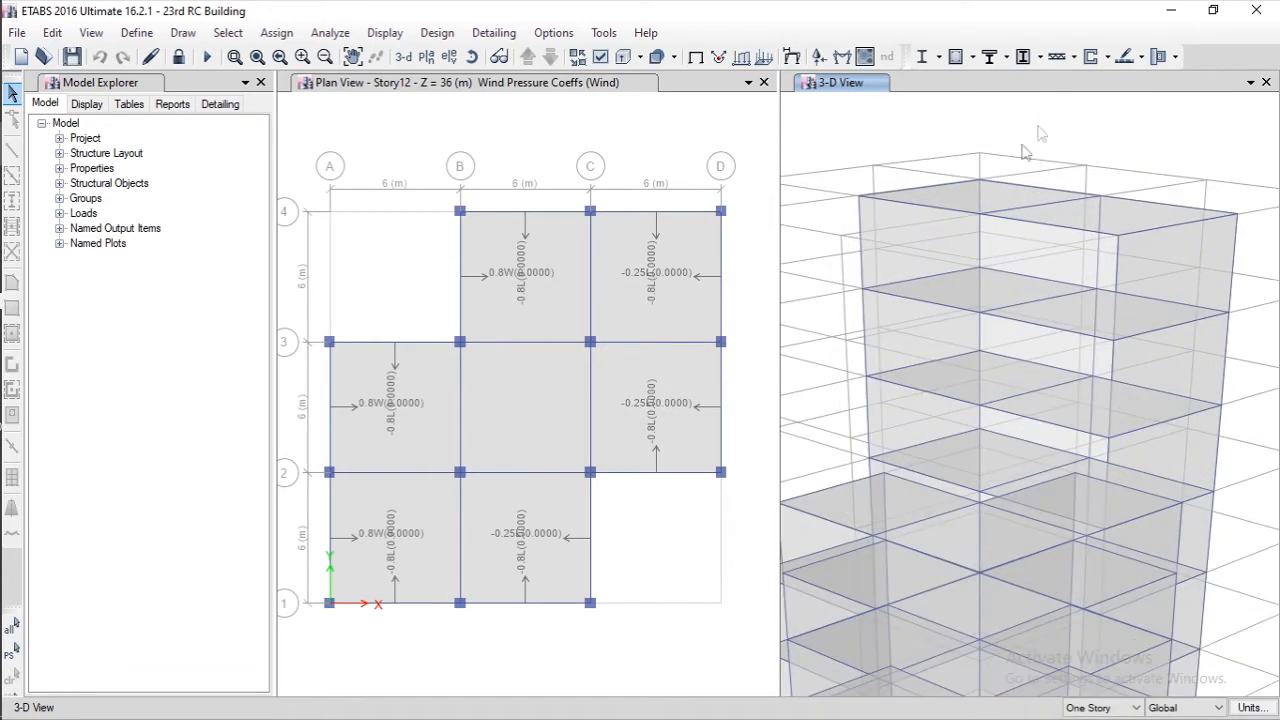
left_click(918, 189)
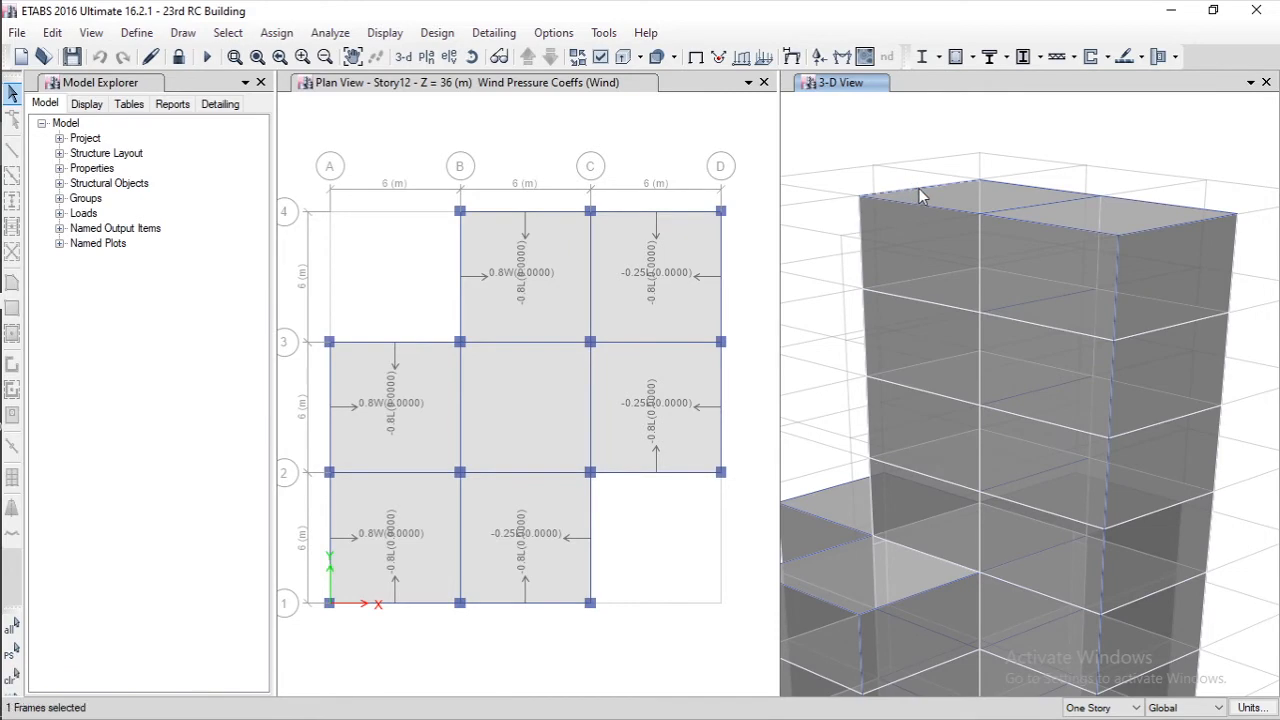
right_click(922, 196)
left_click_drag(677, 54, 585, 62)
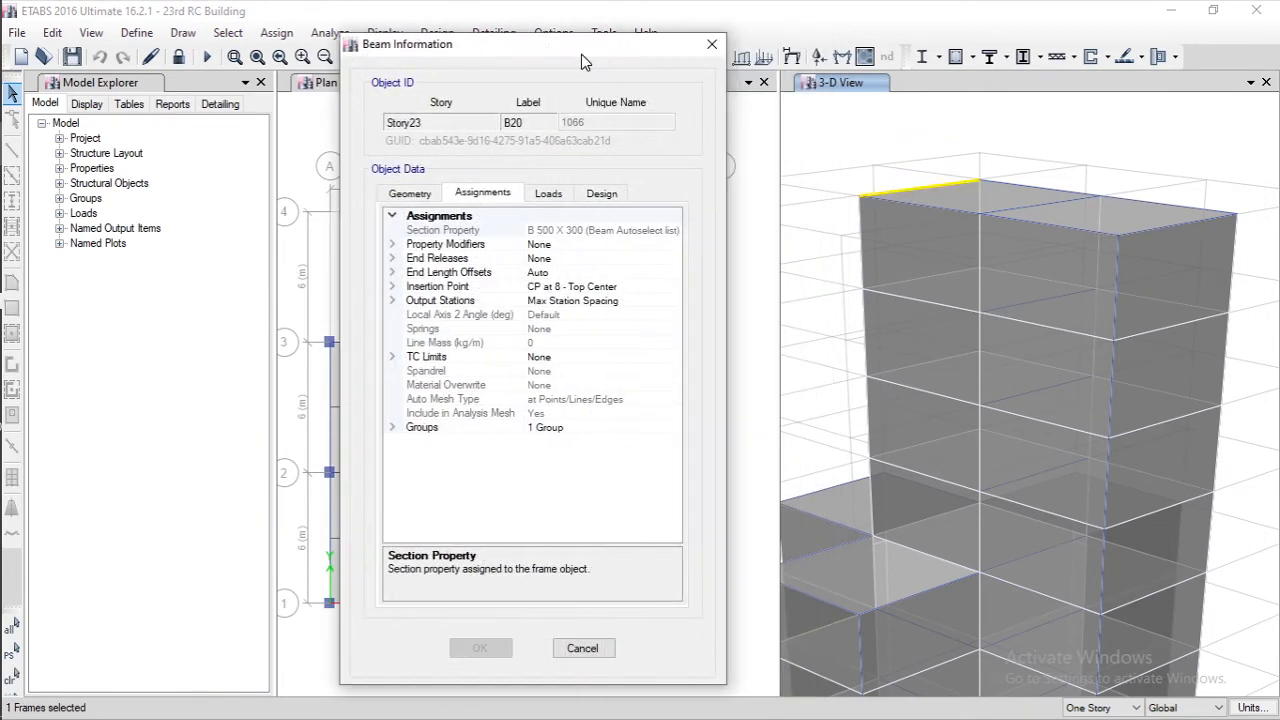
left_click(702, 47)
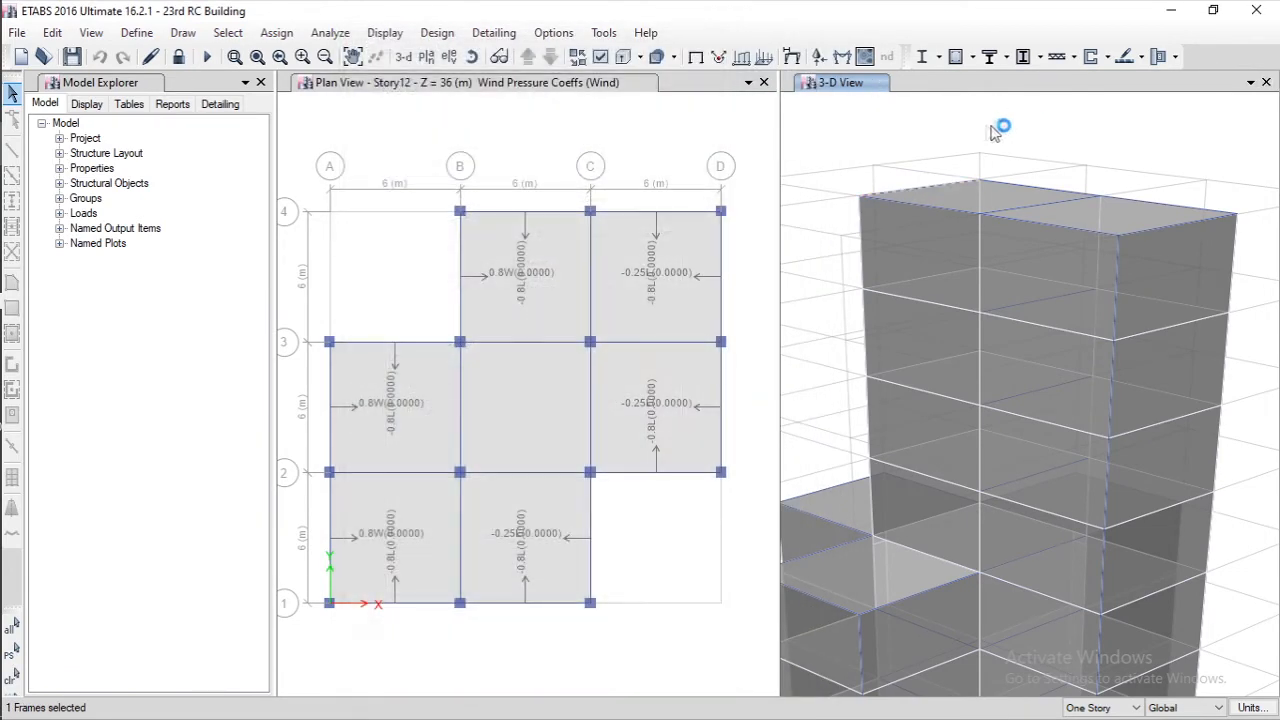
scroll(972, 154, "down", 4)
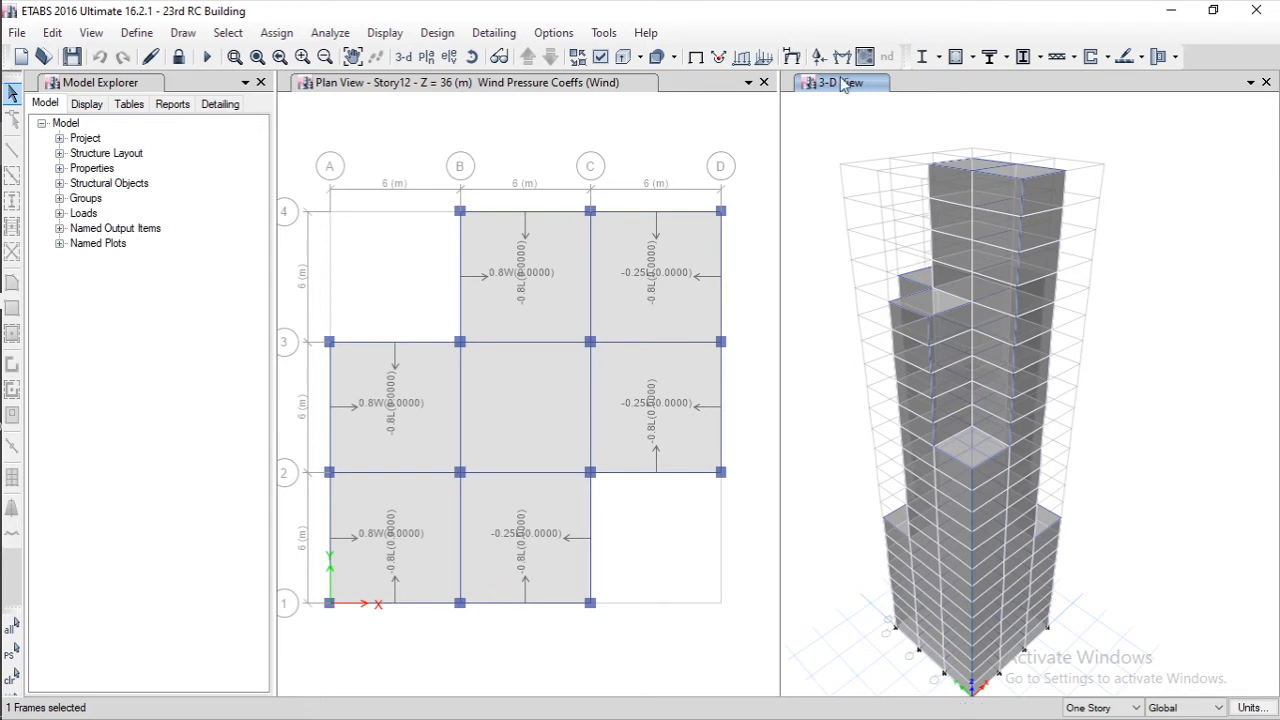
Step: Display the filled Shear 2-2 force diagram for frames under the Dead load case in the 3-D view
left_click(846, 62)
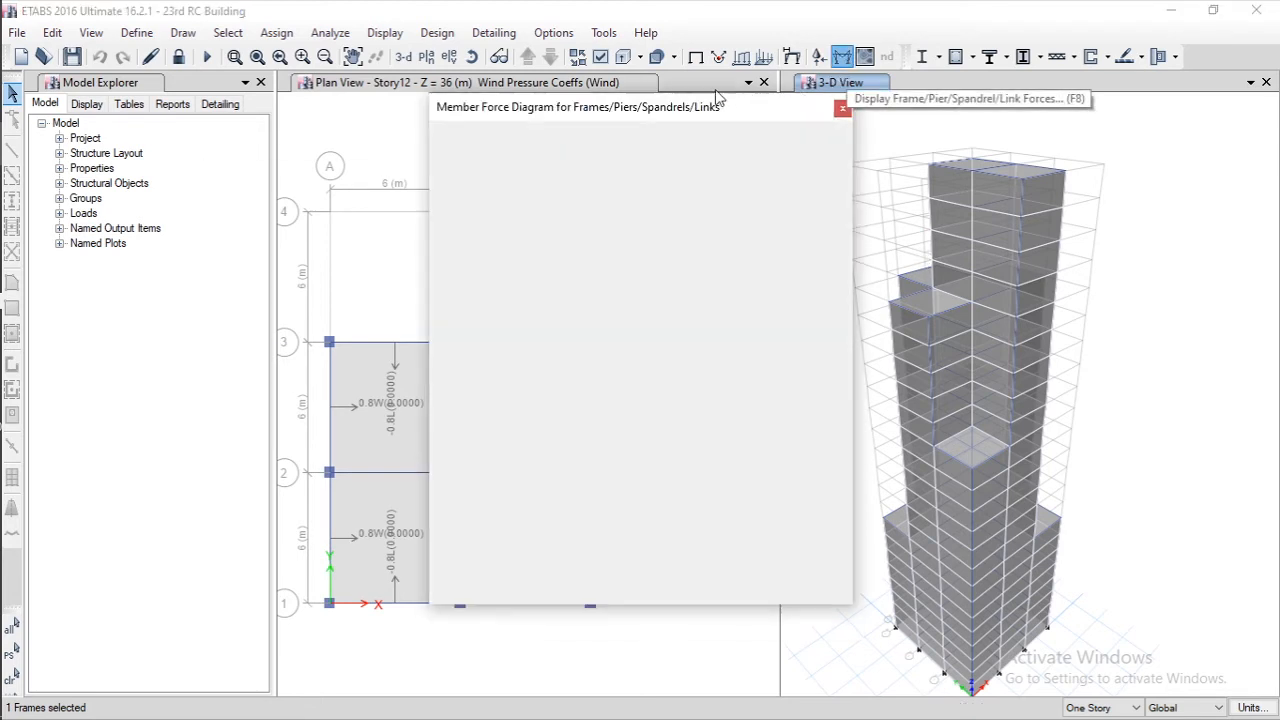
left_click_drag(700, 110, 503, 110)
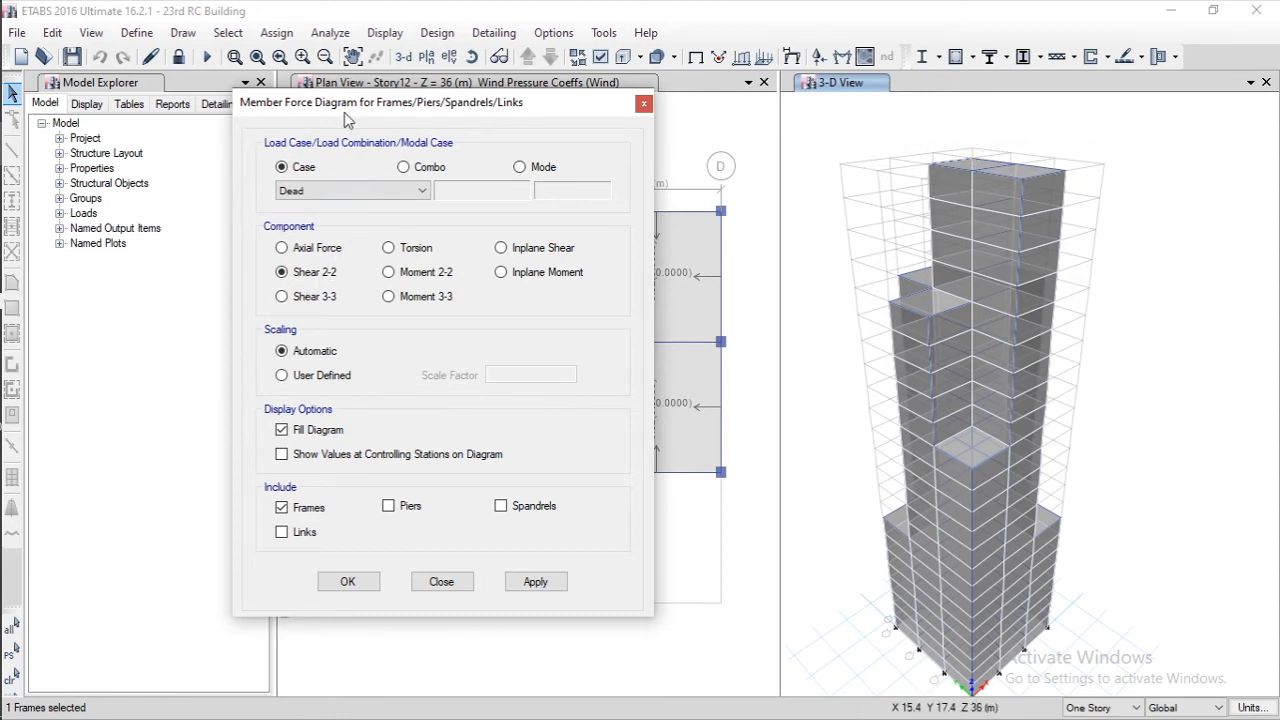
left_click_drag(346, 112, 352, 95)
left_click(541, 565)
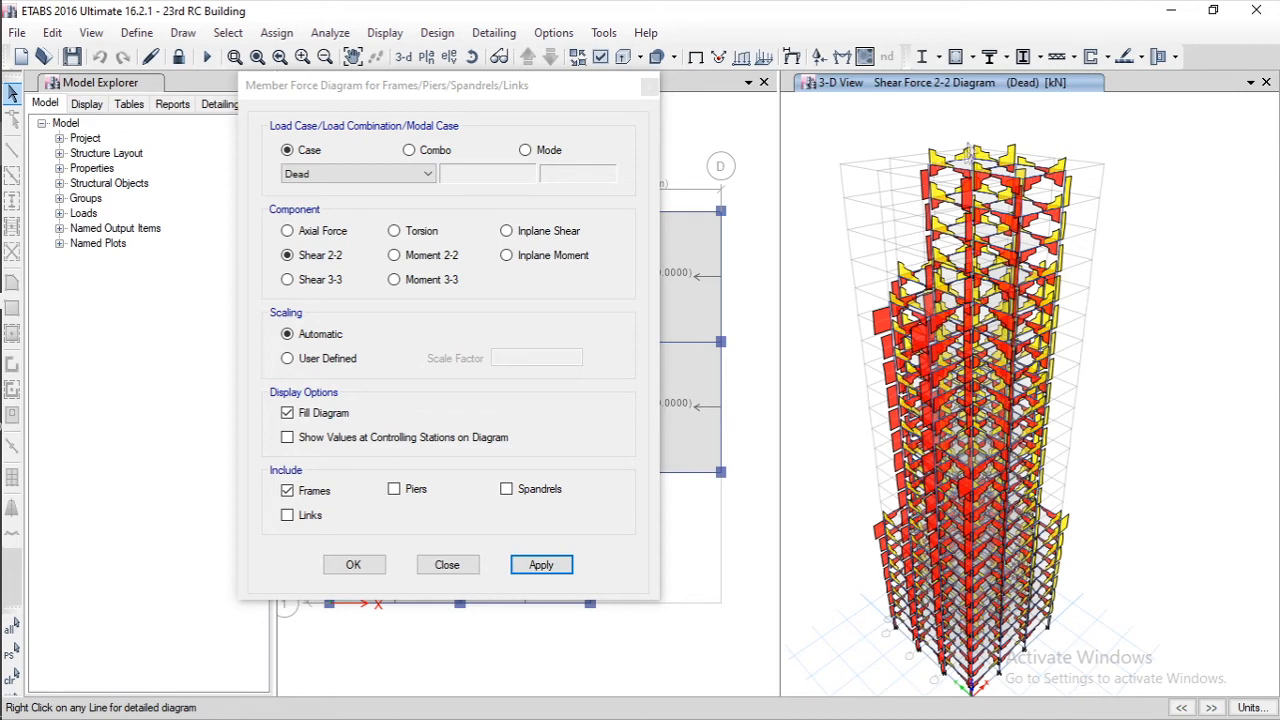
Step: Open the detailed diagrams of the Story23 roof edge beam B20 and read its values at a distance of 3 m
mouse_move(958, 161)
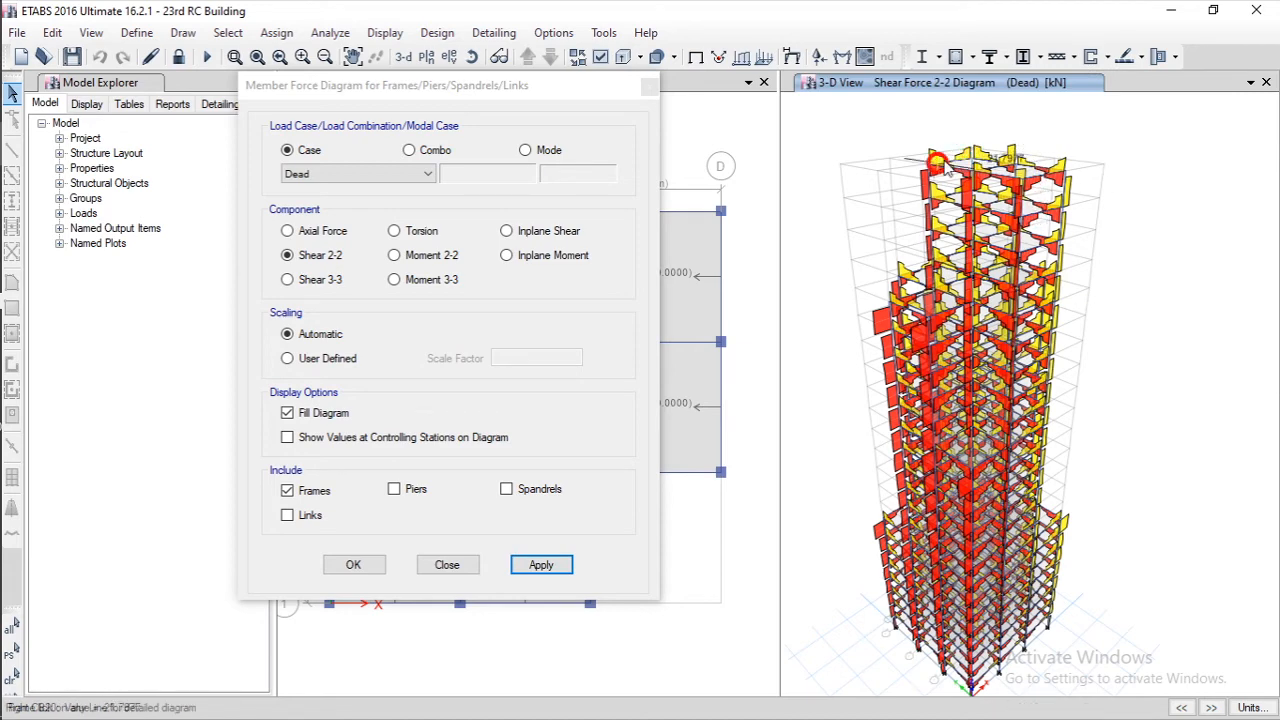
scroll(960, 165, "up", 3)
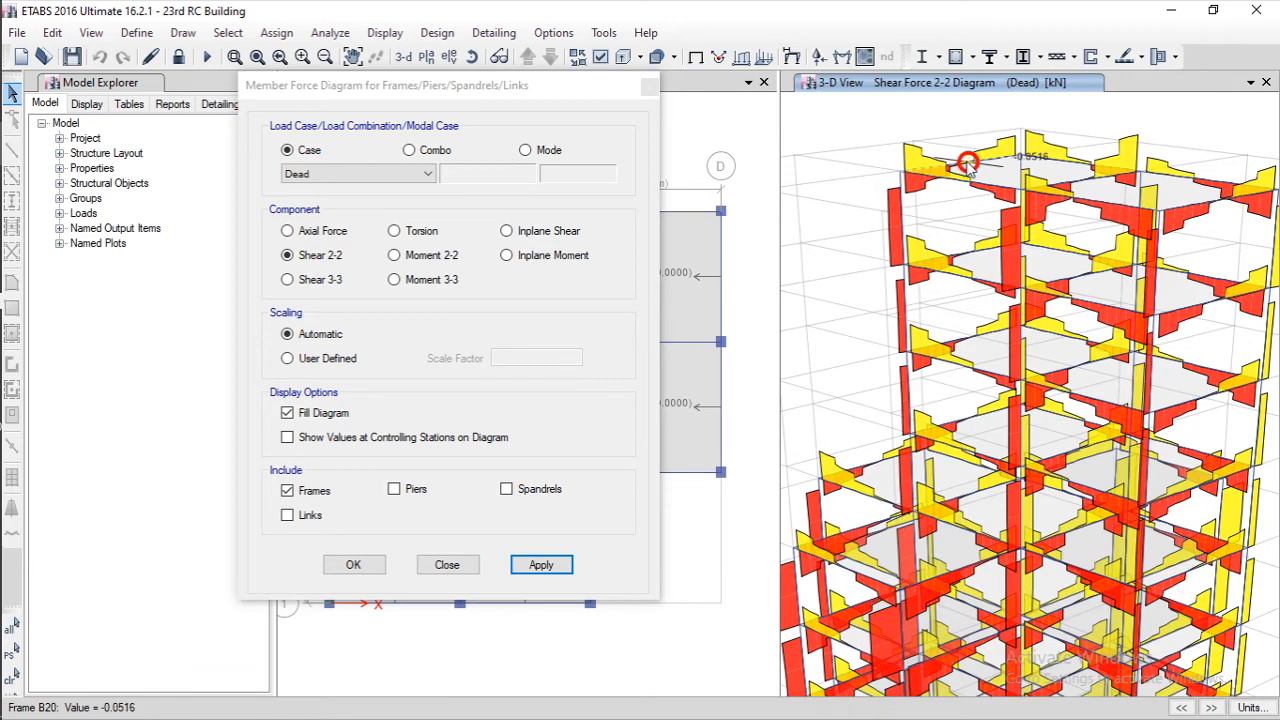
right_click(962, 163)
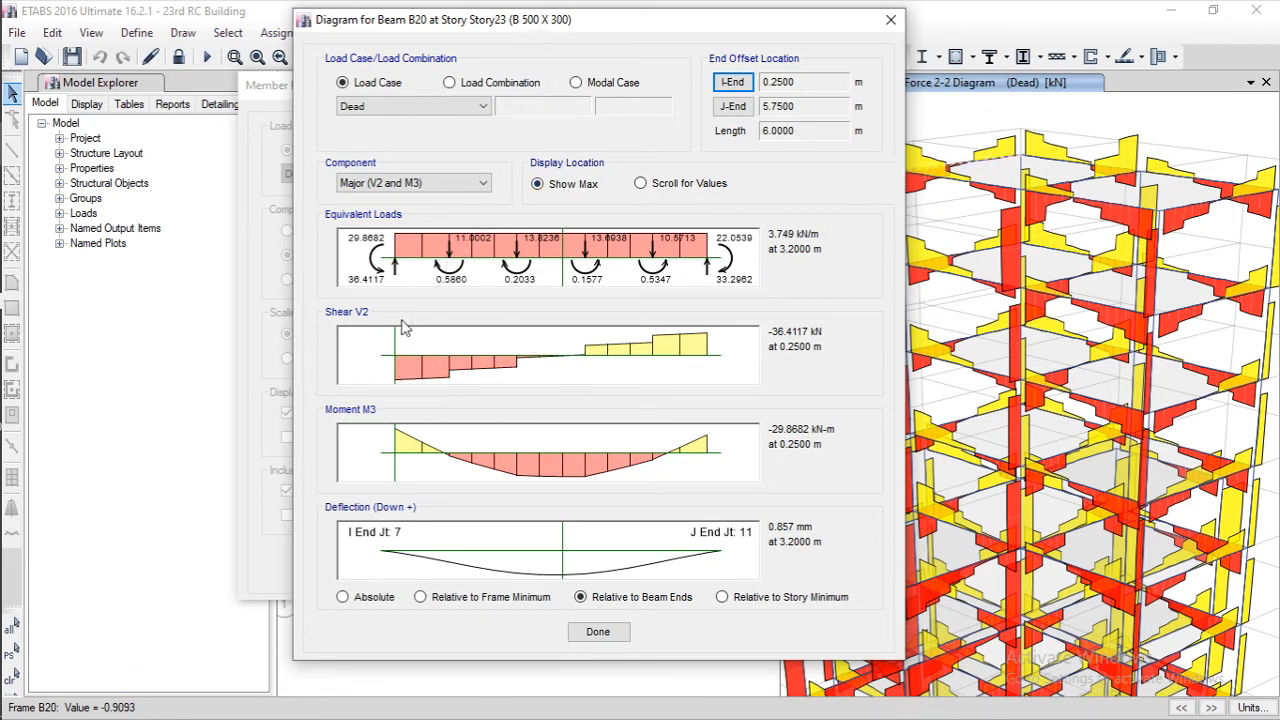
left_click(645, 186)
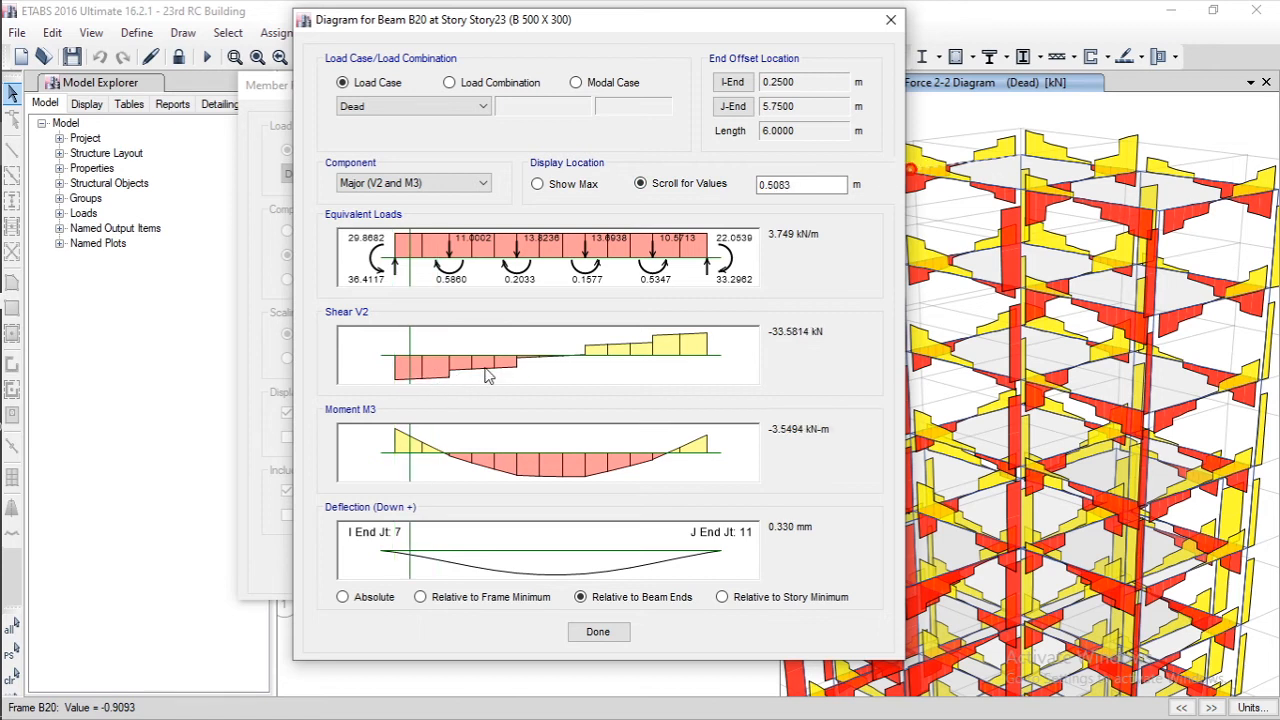
left_click_drag(808, 186, 752, 188)
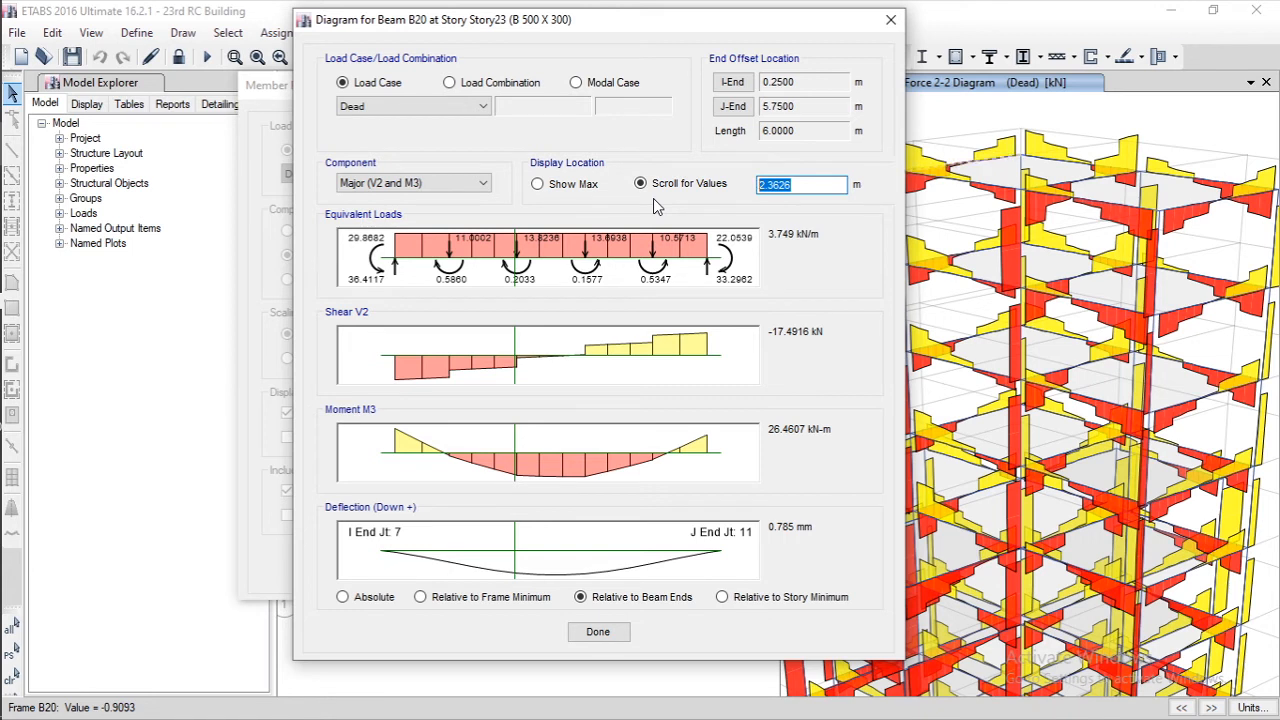
type("3")
key("Return")
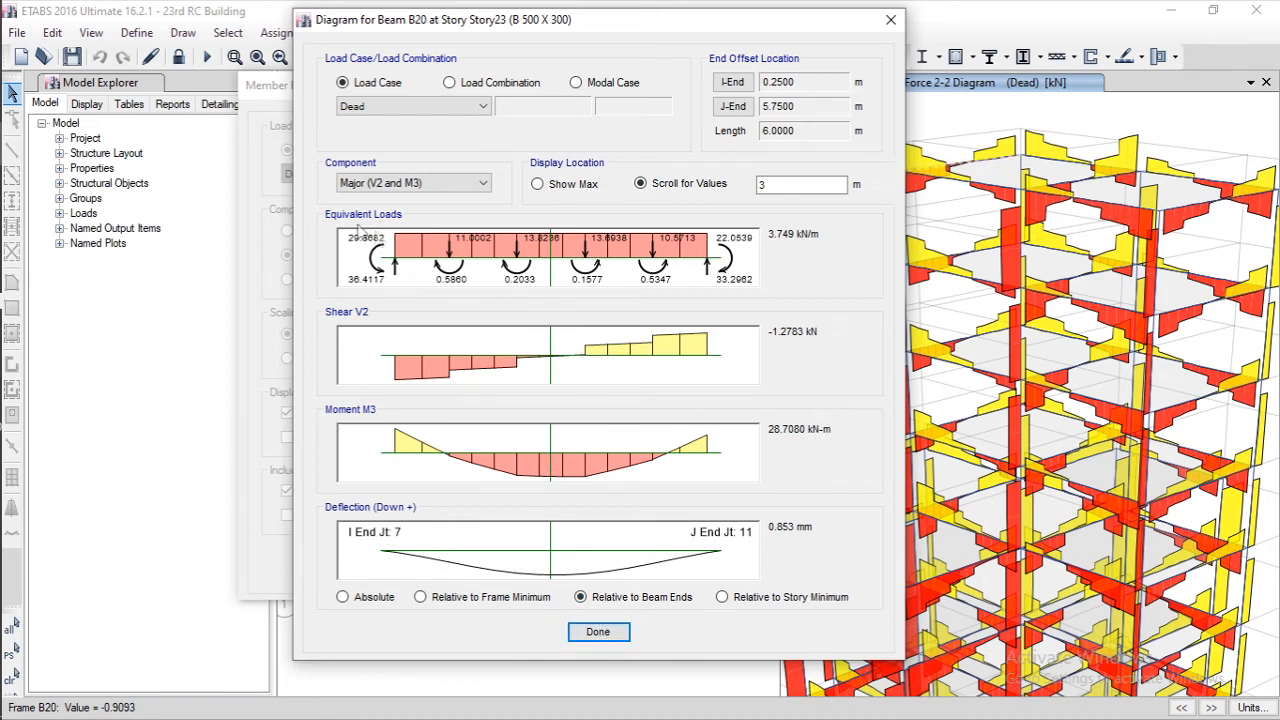
Step: Check beam B20 under load combination DCon1 and the modal option, return to the Dead case, and close its diagrams
left_click(396, 112)
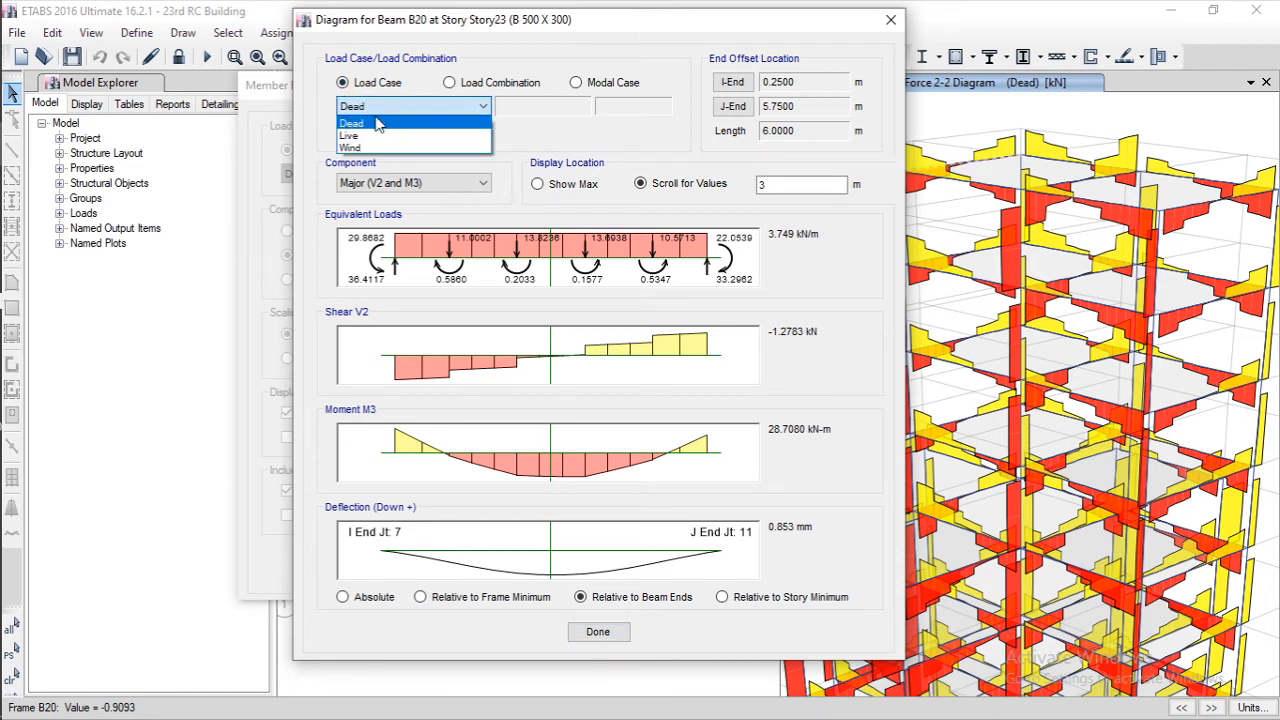
left_click(430, 122)
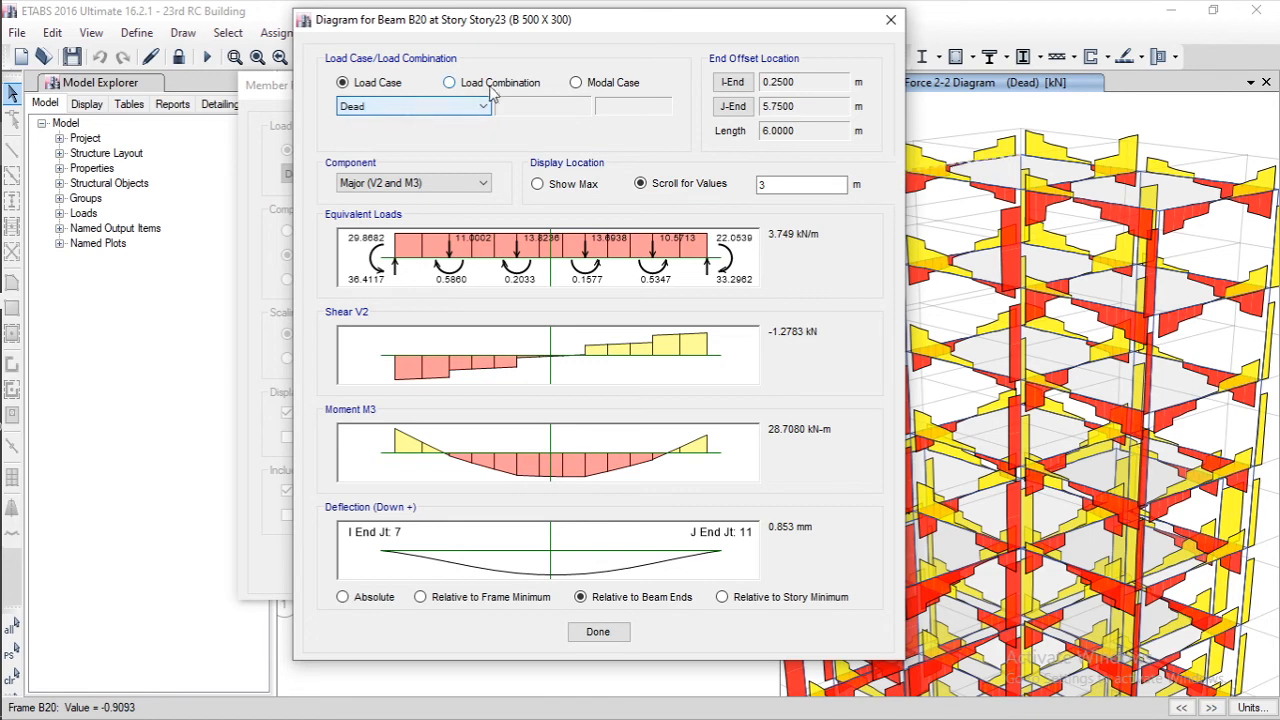
left_click(450, 83)
left_click(430, 106)
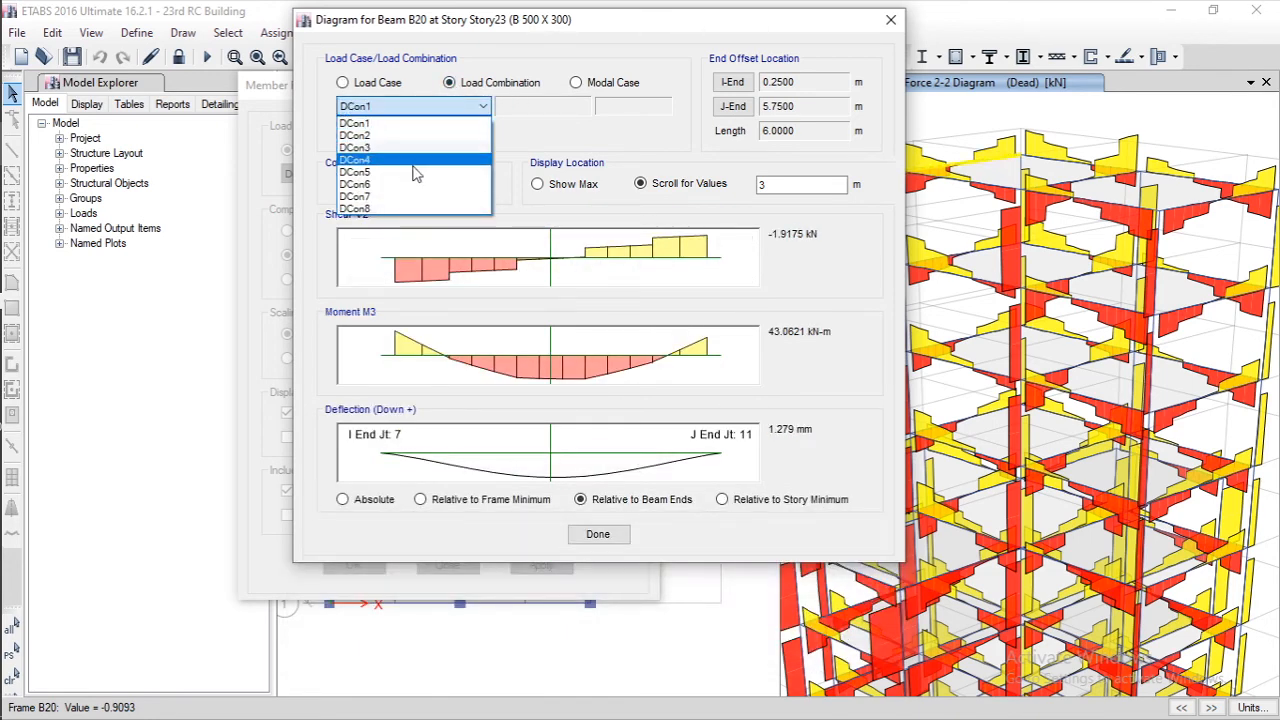
left_click(463, 122)
left_click(576, 83)
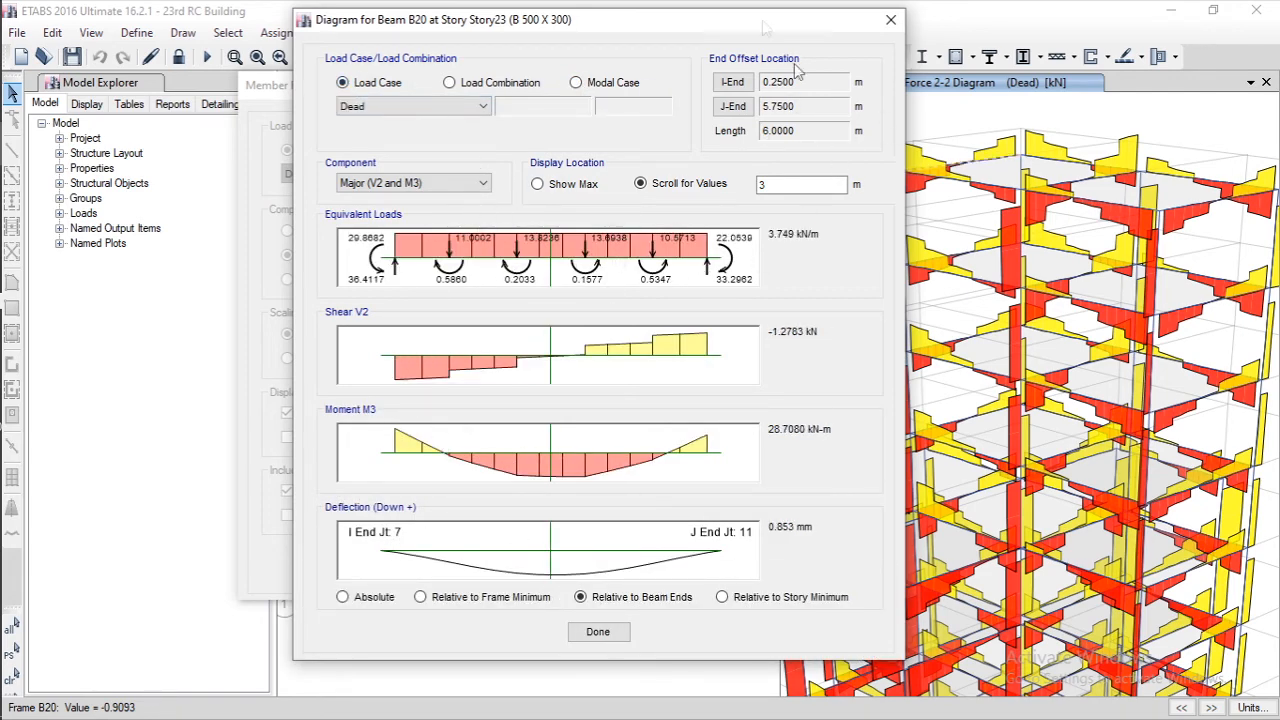
left_click_drag(690, 18, 619, 21)
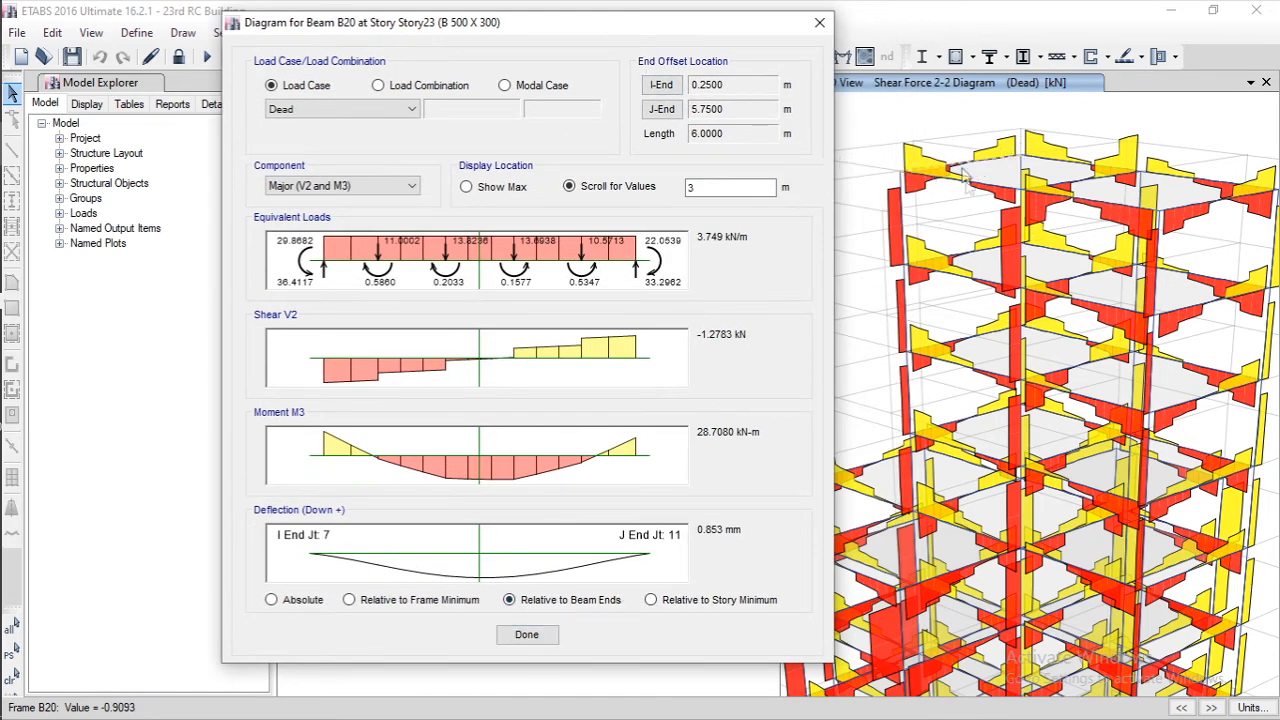
left_click(527, 634)
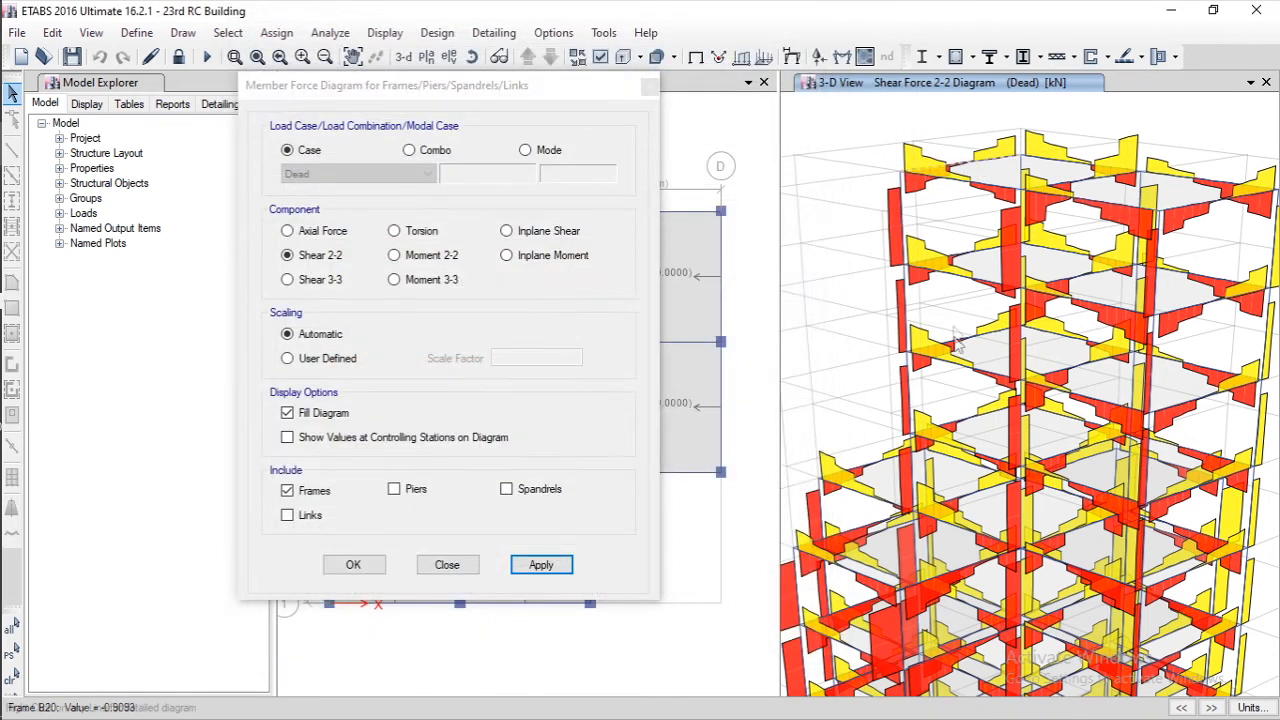
Step: Open the detailed diagrams of column C7 at Story23 and view them for the Live and Wind load cases
right_click(902, 213)
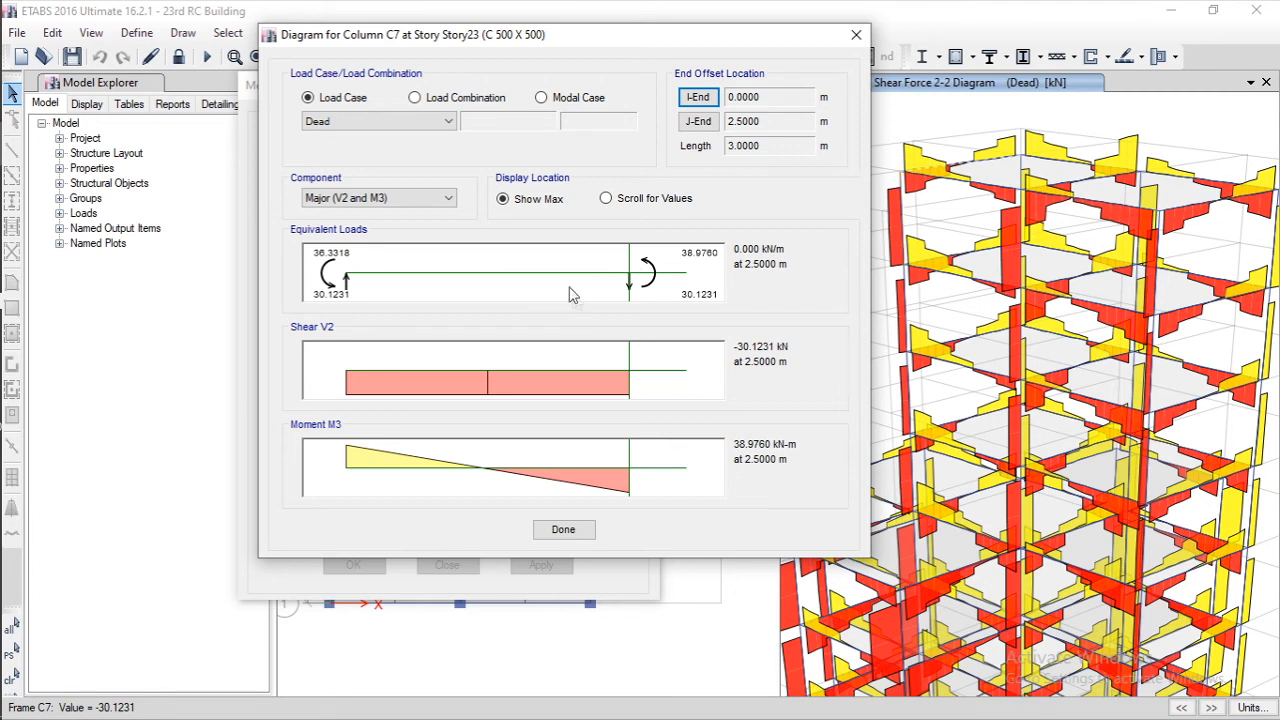
left_click(429, 121)
left_click(338, 147)
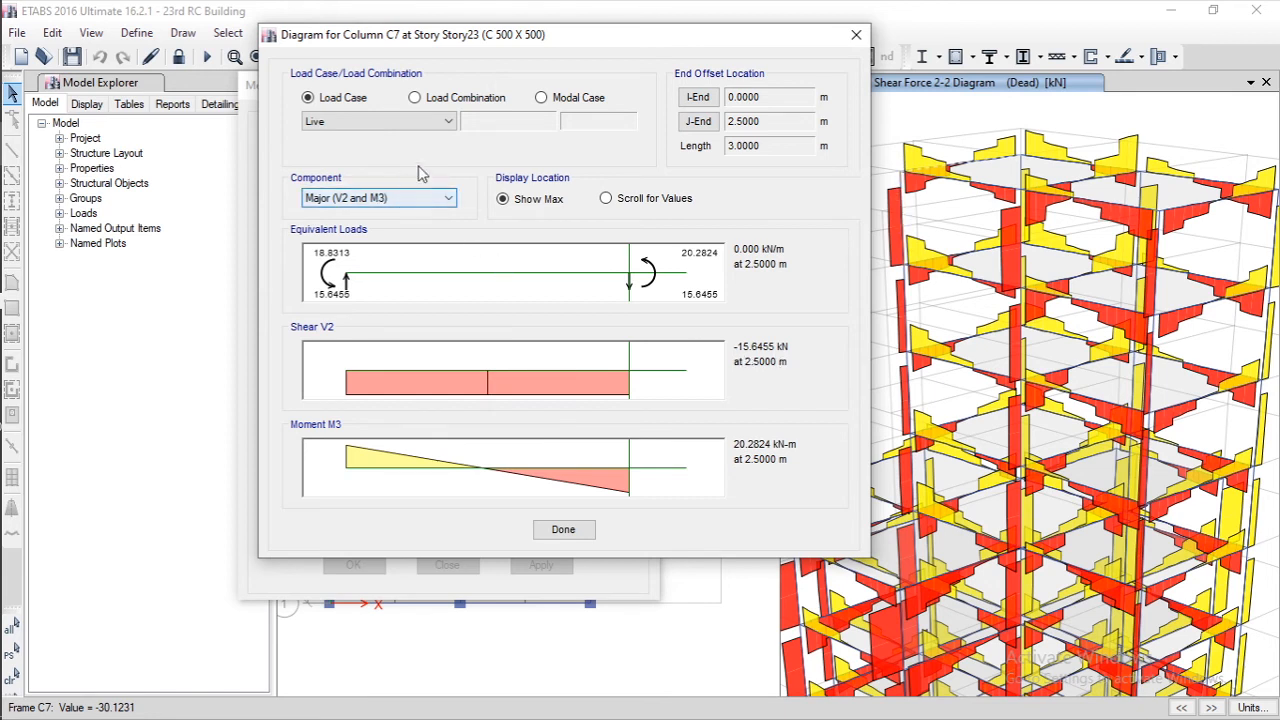
left_click(415, 121)
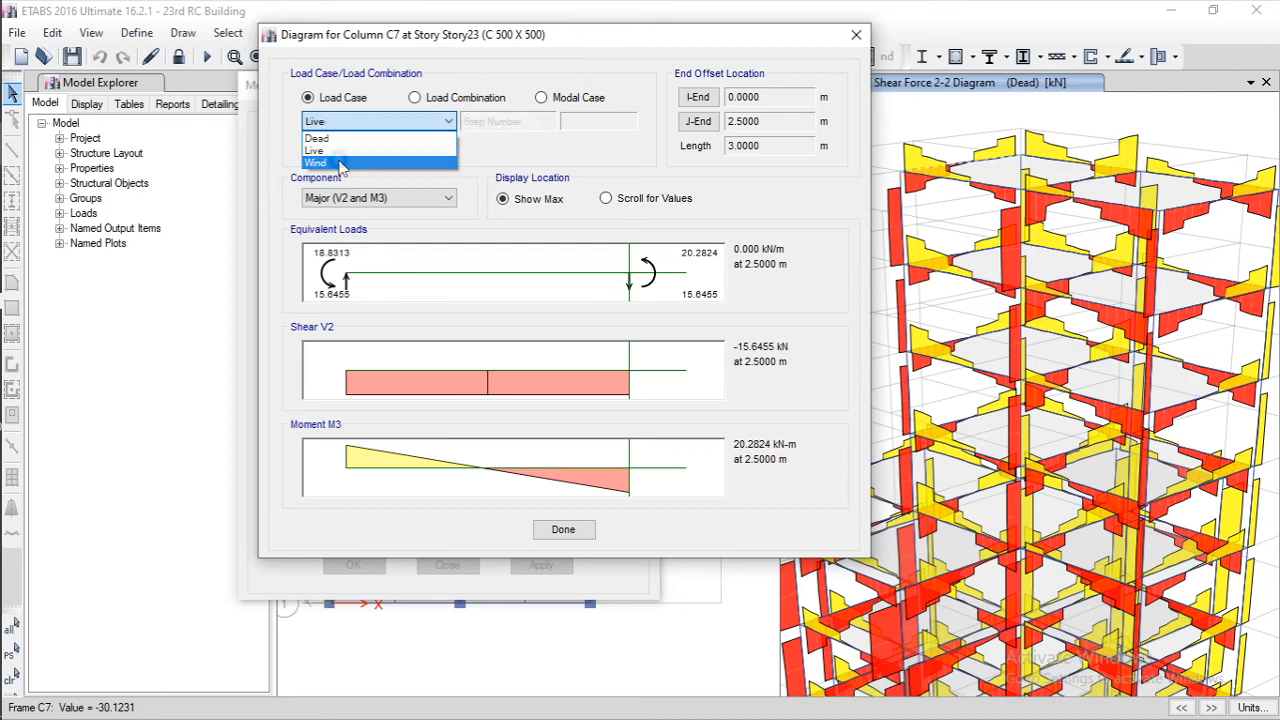
left_click(340, 163)
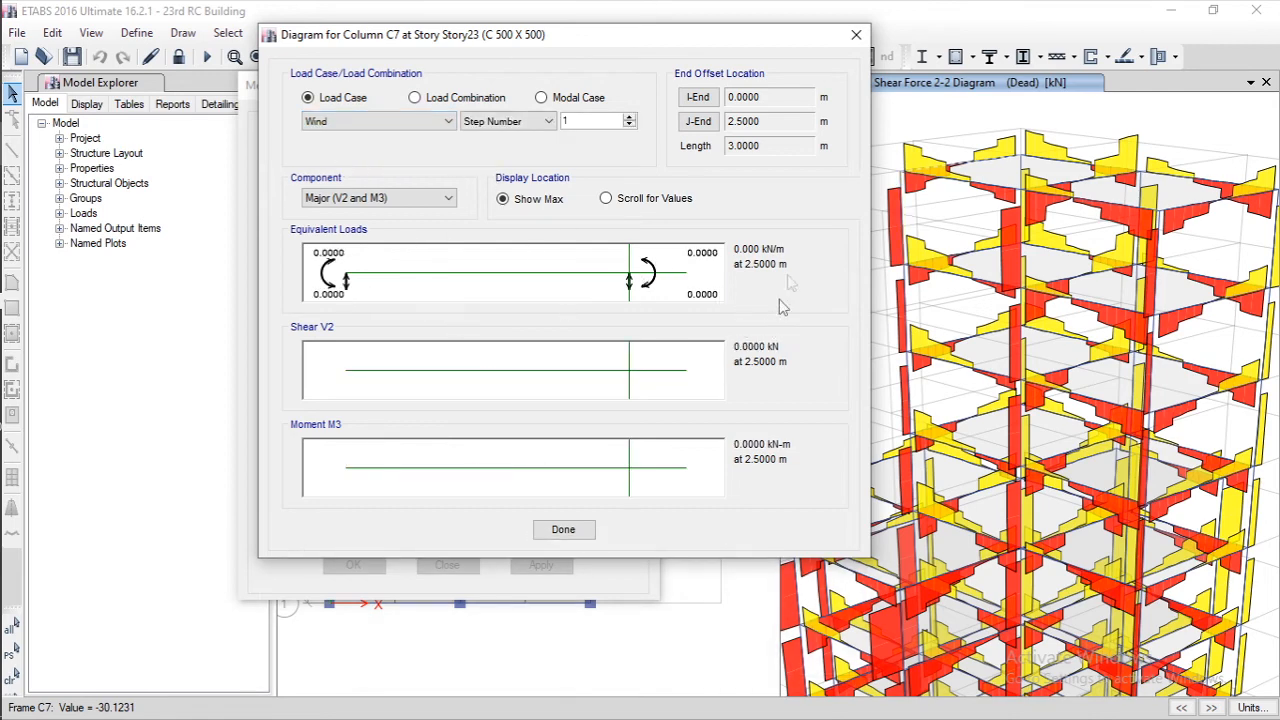
Step: Close the column C7 diagrams and the member force settings, and fit the whole building in the 3-D view
left_click_drag(757, 47, 691, 49)
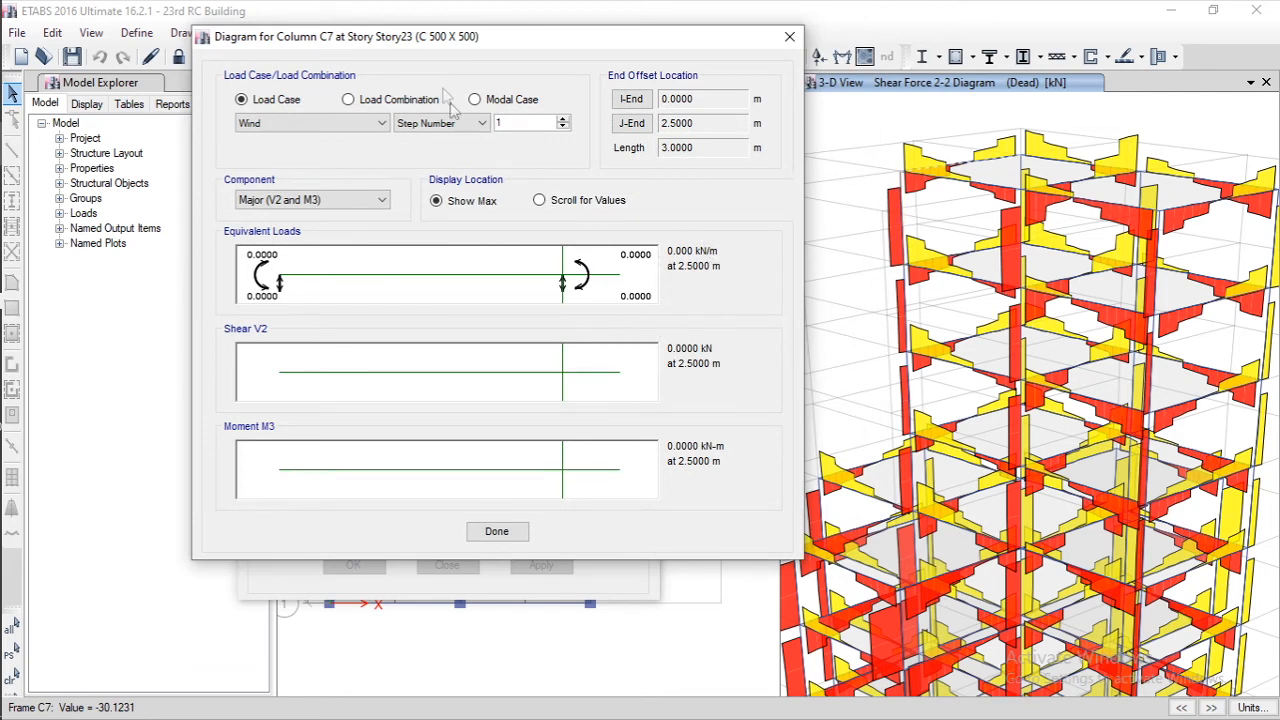
mouse_move(459, 41)
left_mouse_down()
mouse_move(495, 38)
mouse_move(448, 28)
left_mouse_up()
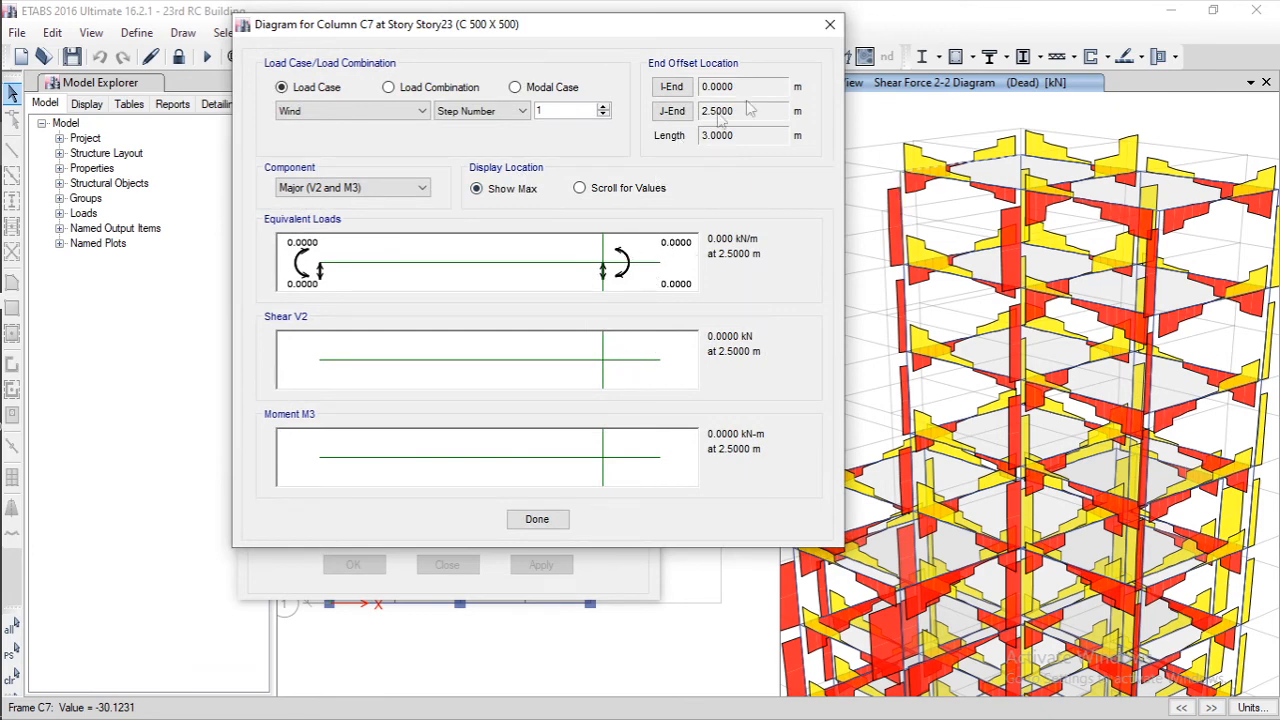
left_click(537, 519)
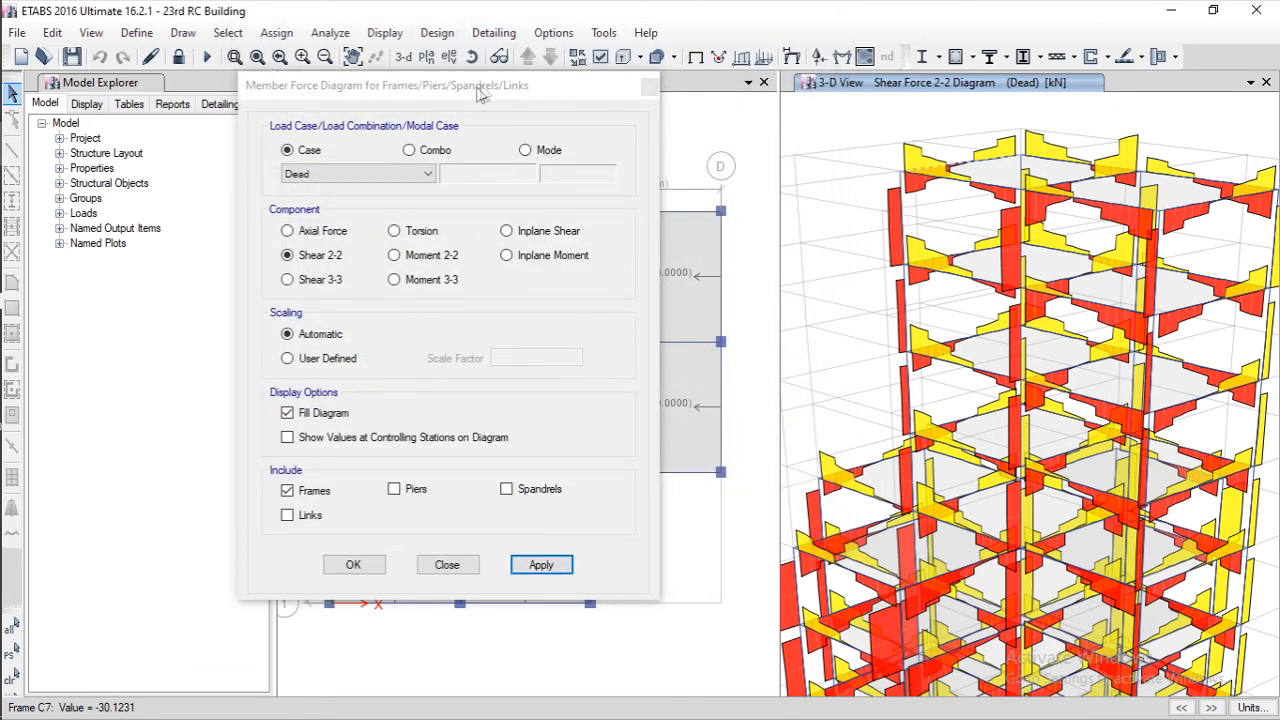
left_click_drag(480, 92, 557, 81)
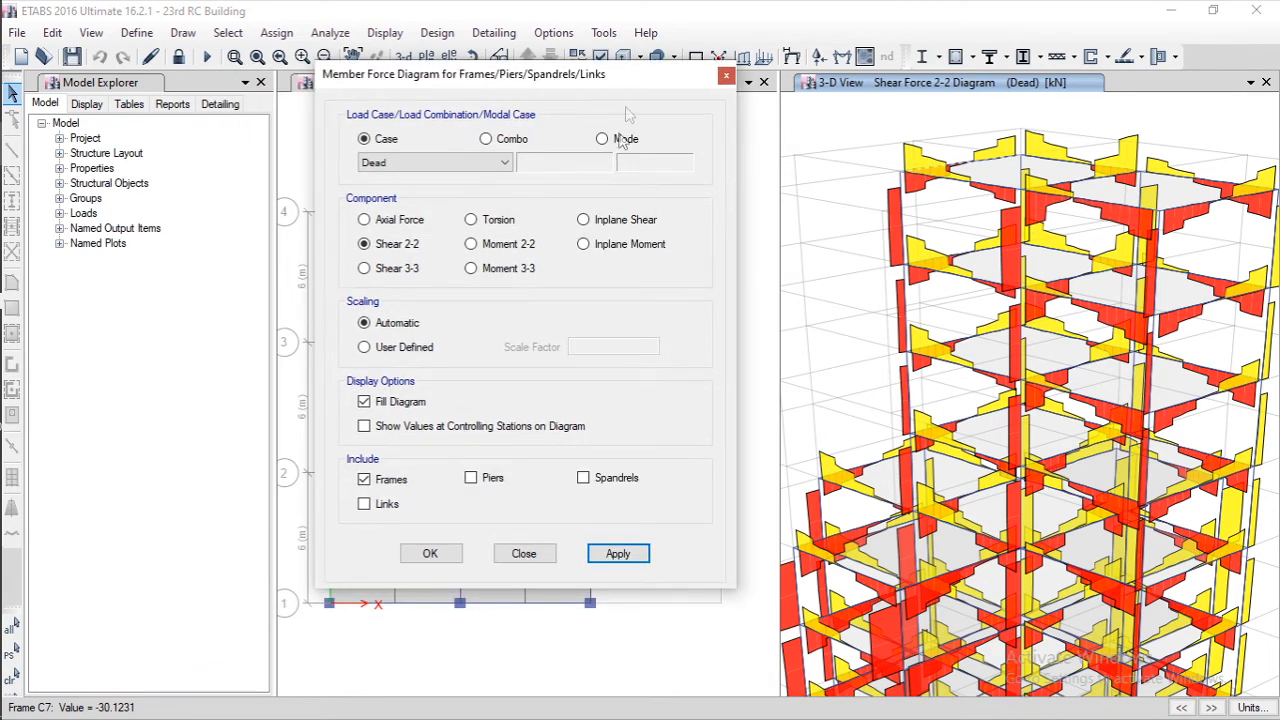
left_click(726, 77)
left_click(257, 56)
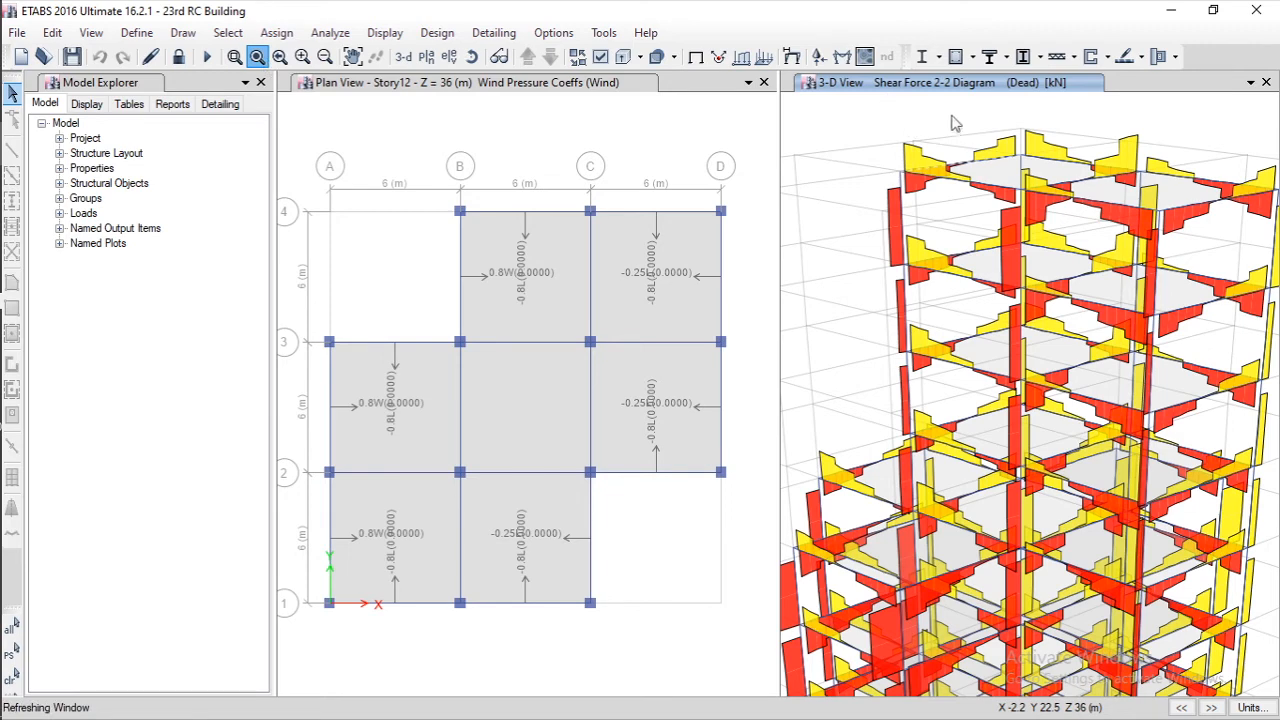
Step: Display the resultant FMax shell force contours for combination DCon1 in the 3-D view, filled and without values, and inspect the upper floors
left_click(865, 57)
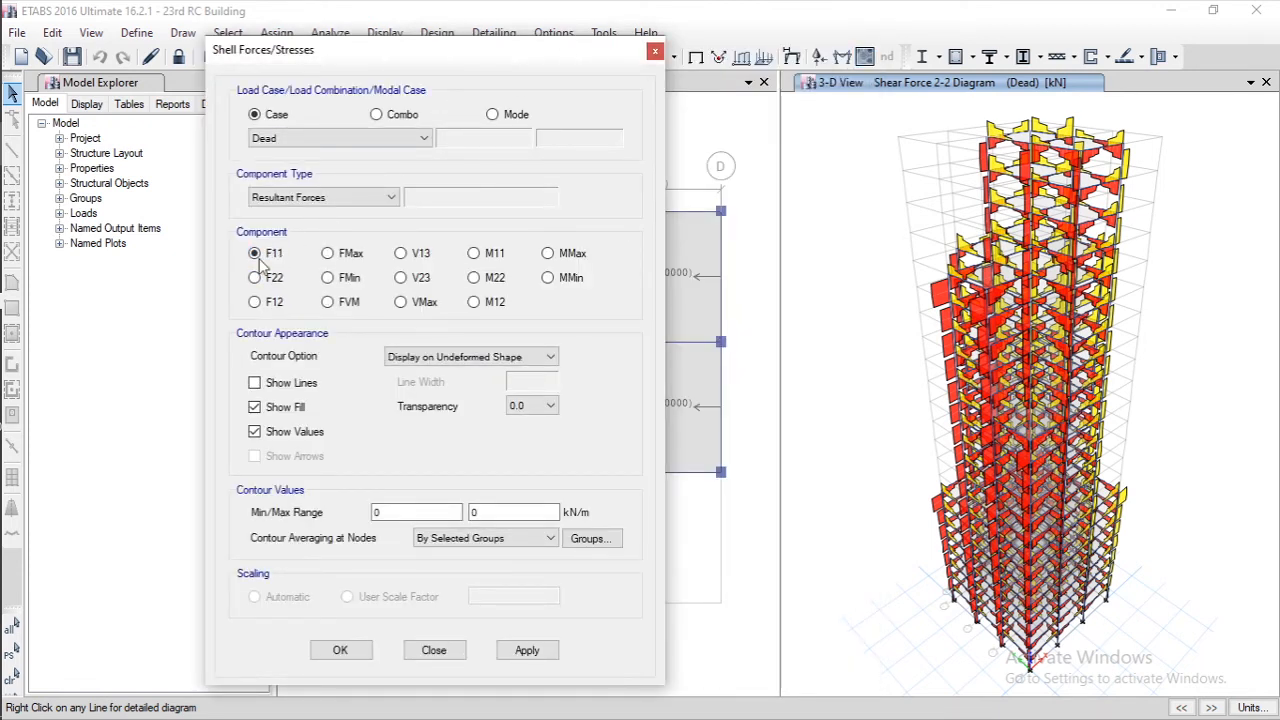
left_click(328, 138)
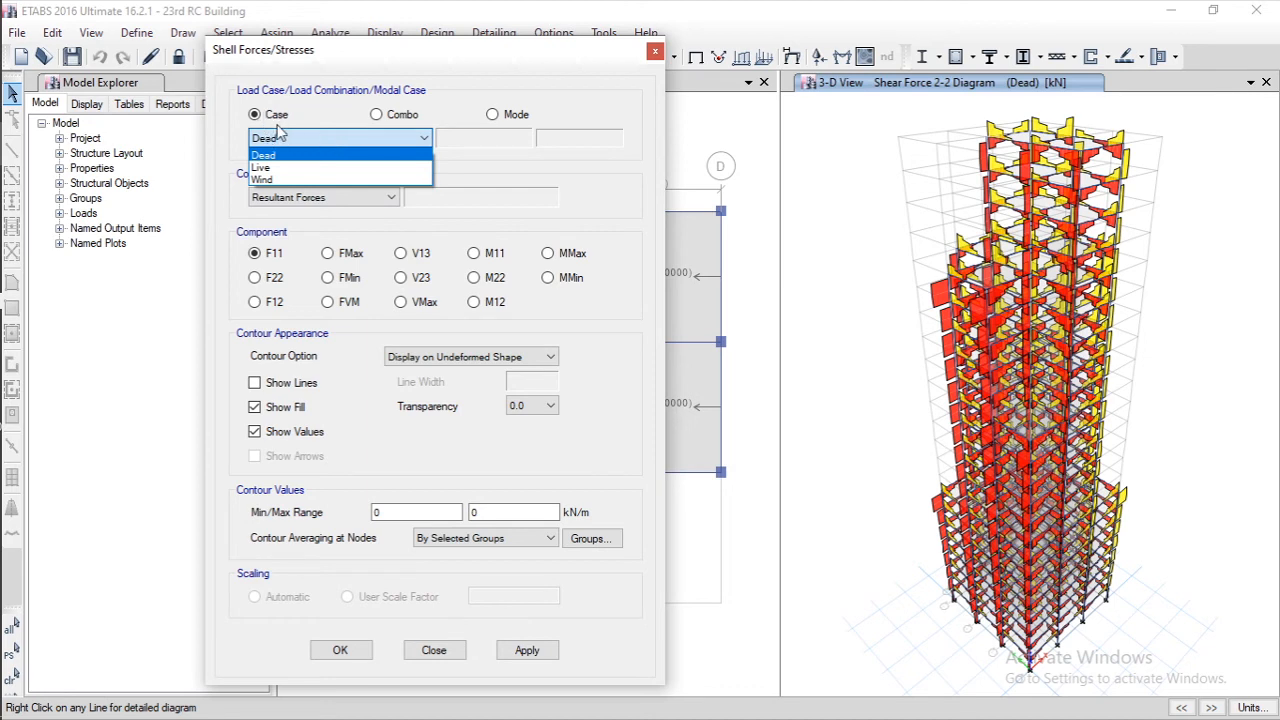
left_click(293, 156)
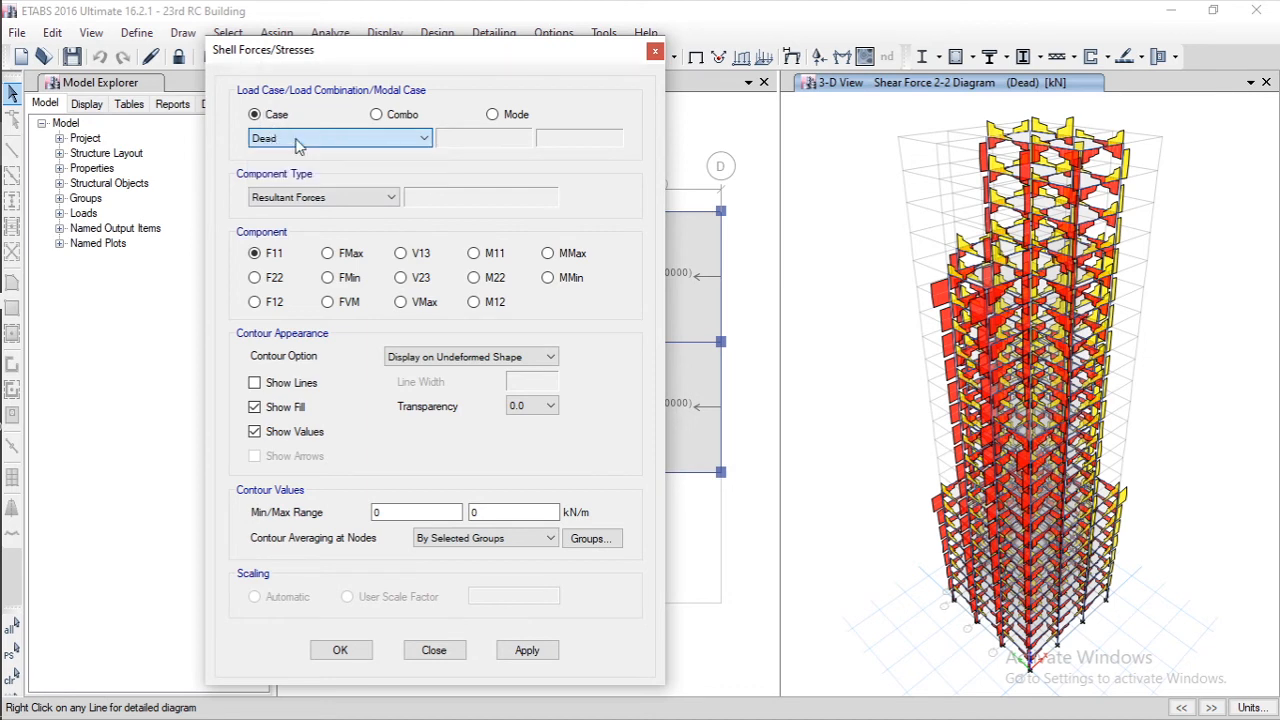
left_click(424, 138)
left_click(348, 140)
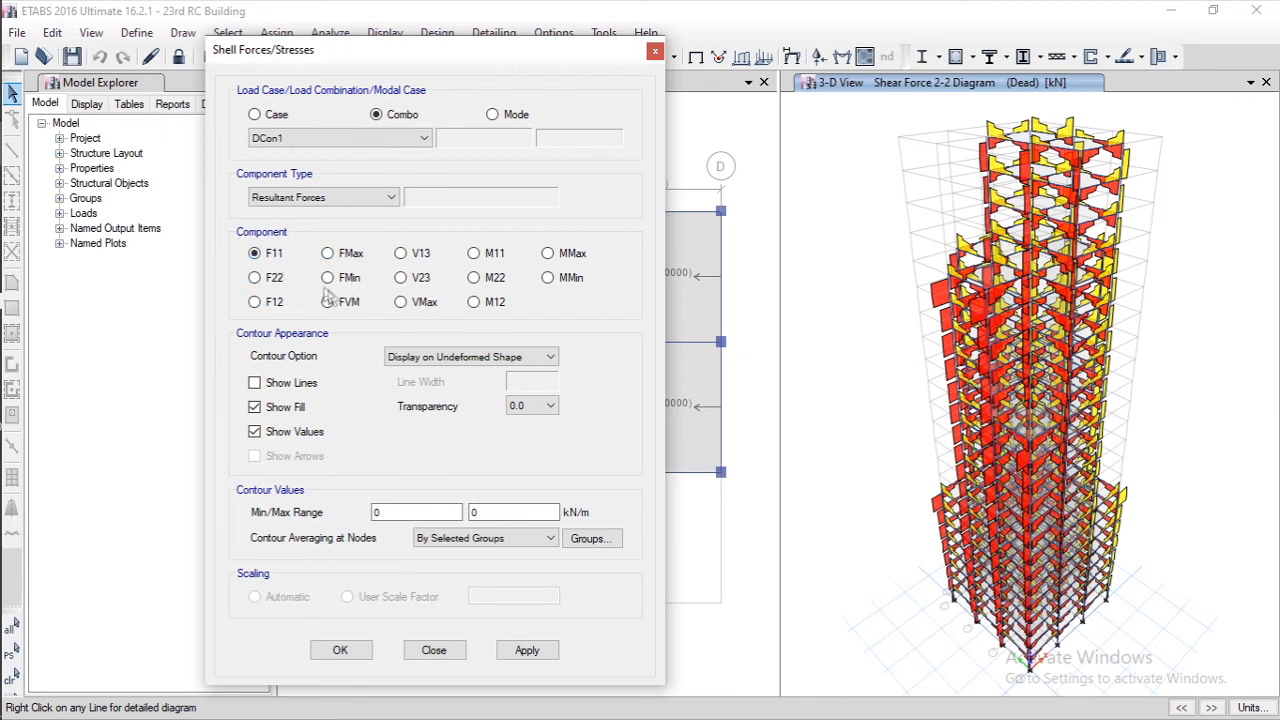
left_click(330, 254)
left_click(284, 432)
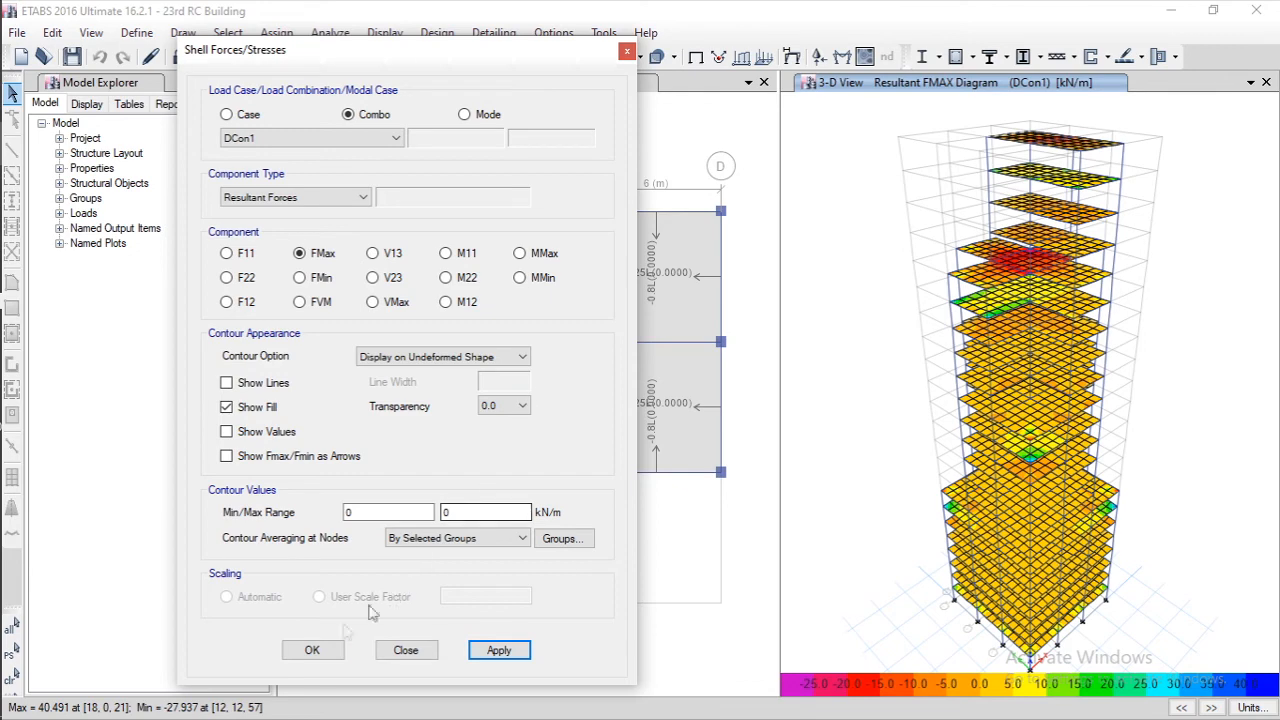
left_click(403, 650)
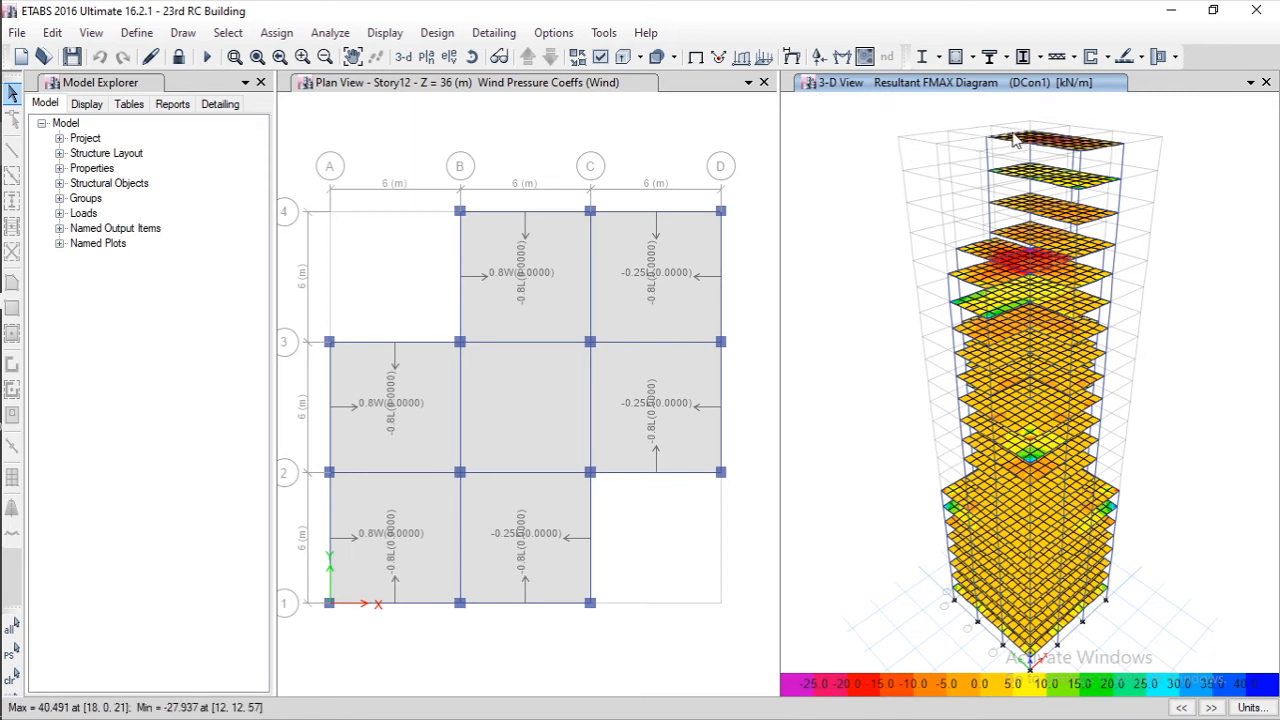
scroll(1015, 123, "up", 4)
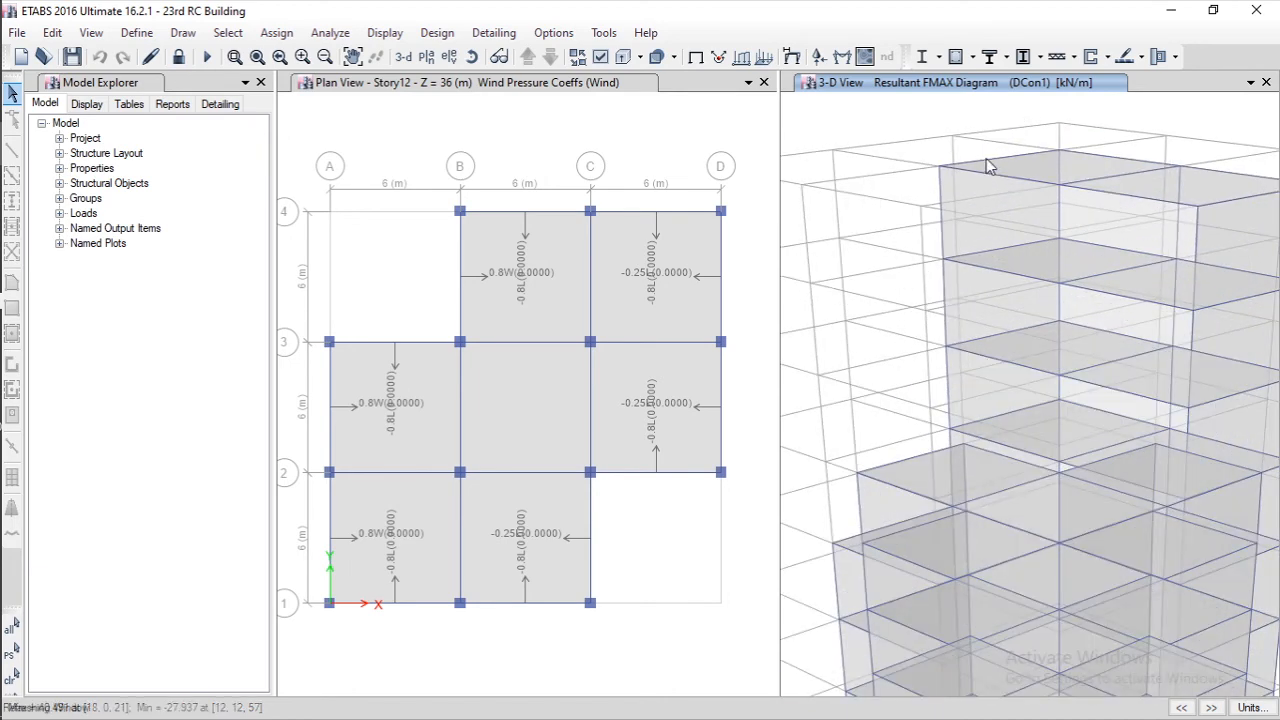
Step: List the model's detailing drawing sheets and look over the available detailing commands
left_click(225, 104)
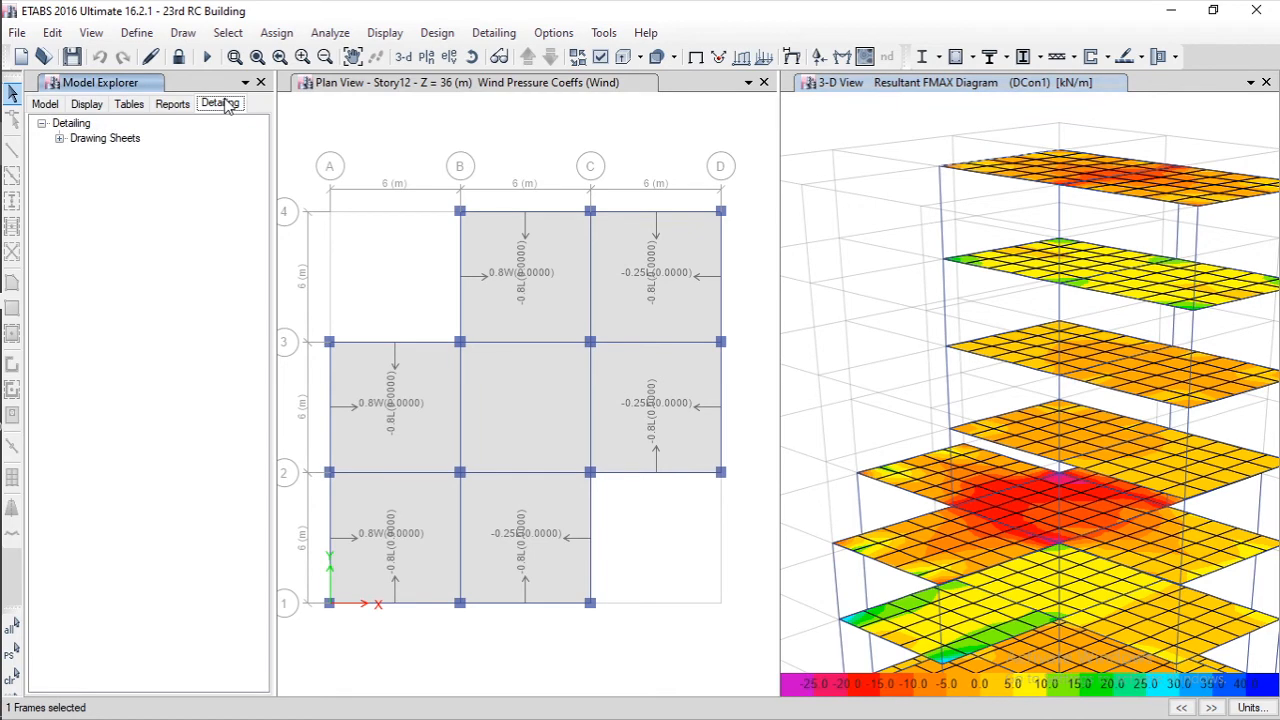
left_click(60, 139)
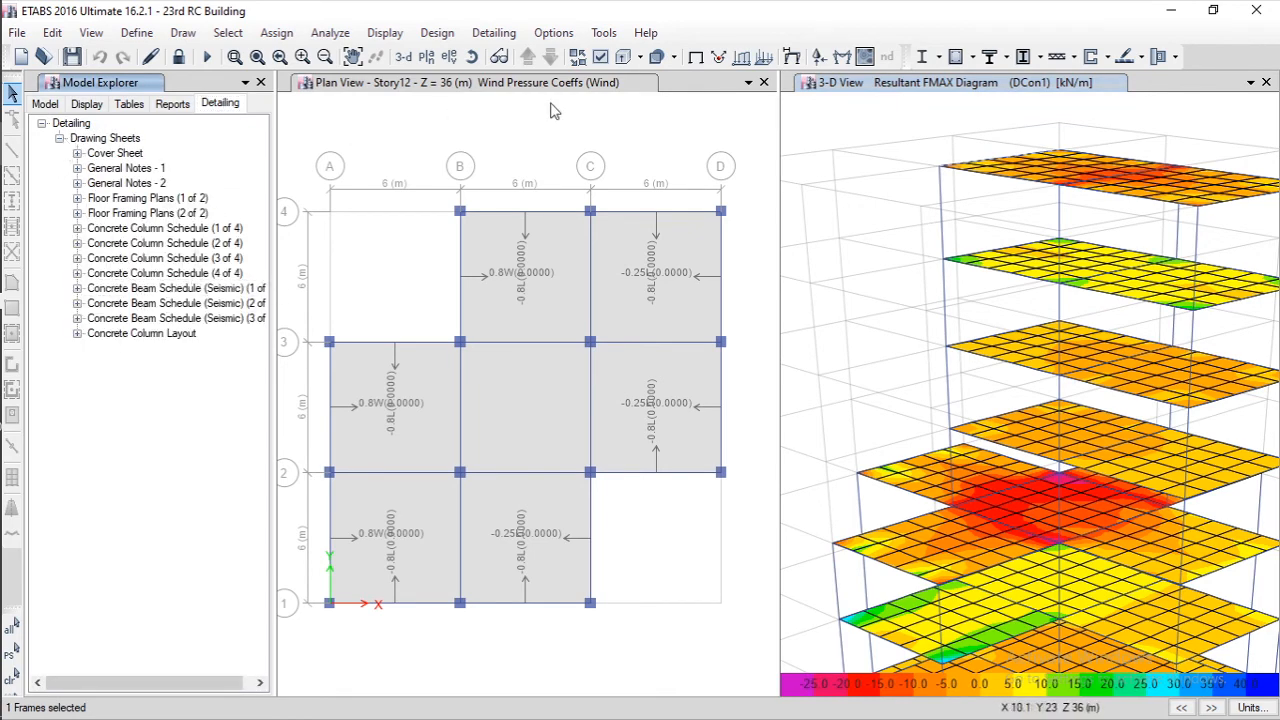
left_click(458, 36)
left_click(494, 33)
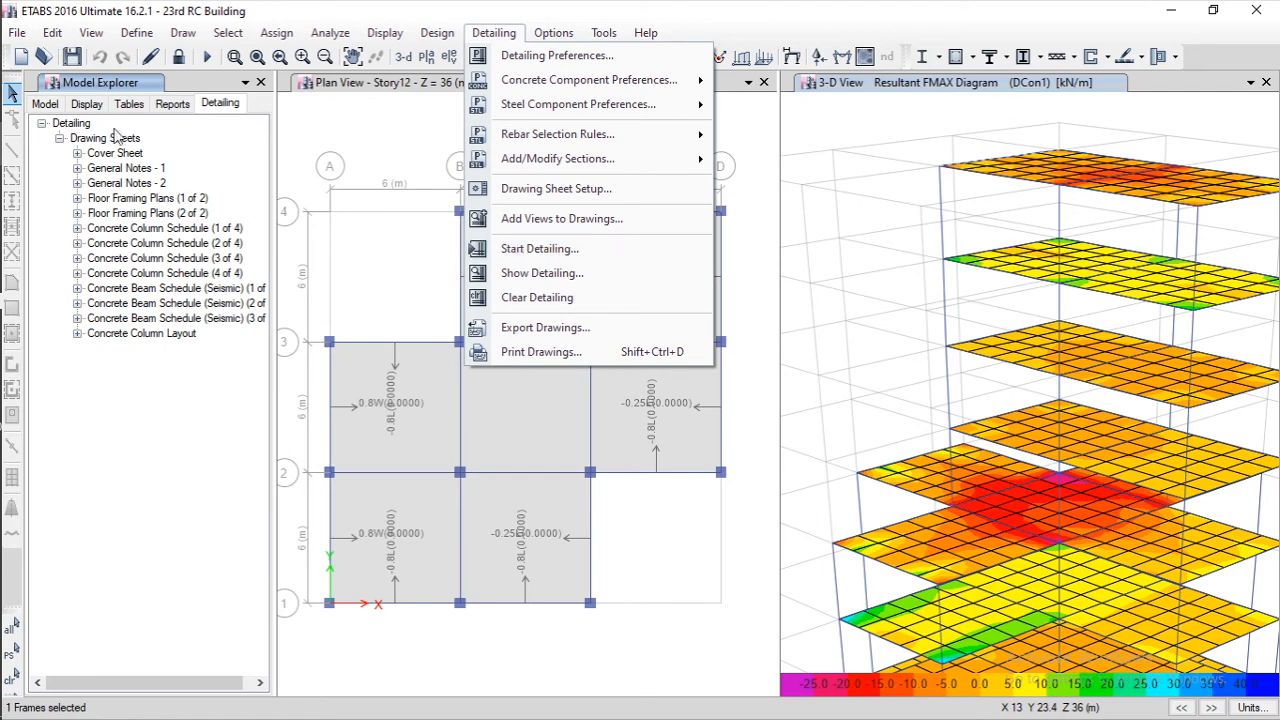
left_click(134, 398)
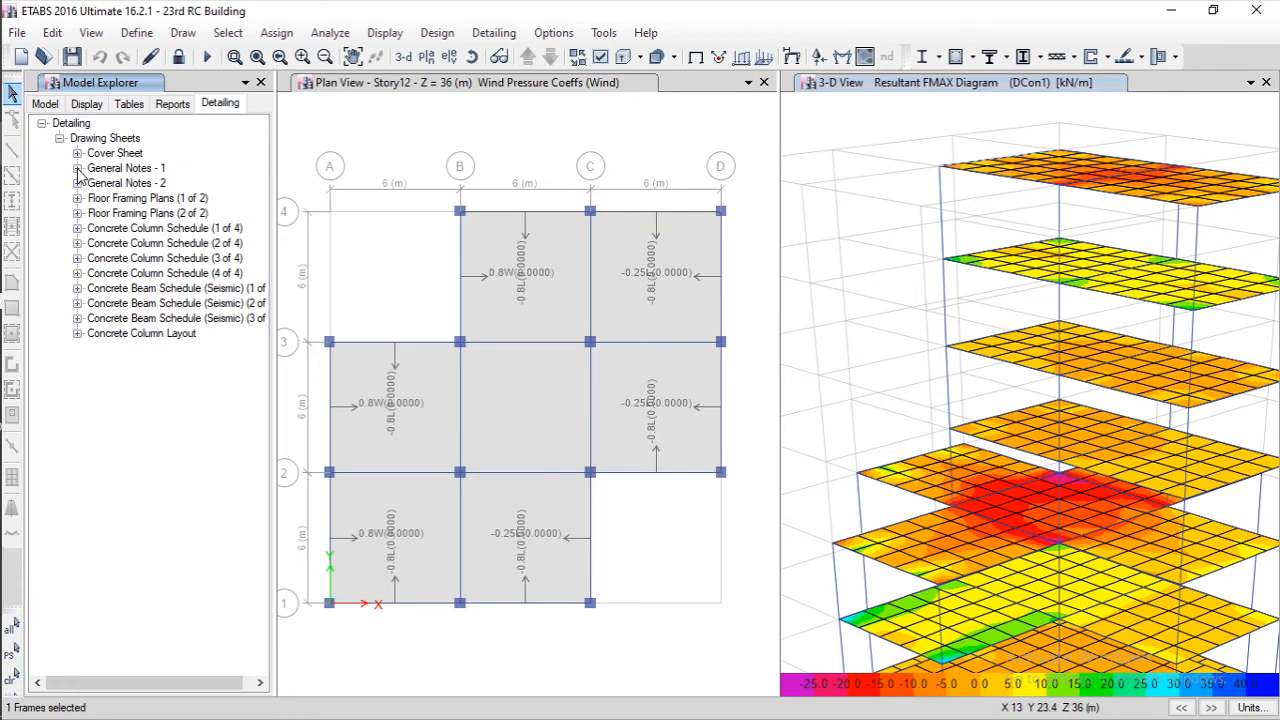
Step: Open the General Notes - 1 drawing sheet and examine the Typical Concrete Beam Elevation 1S detail
left_click(78, 169)
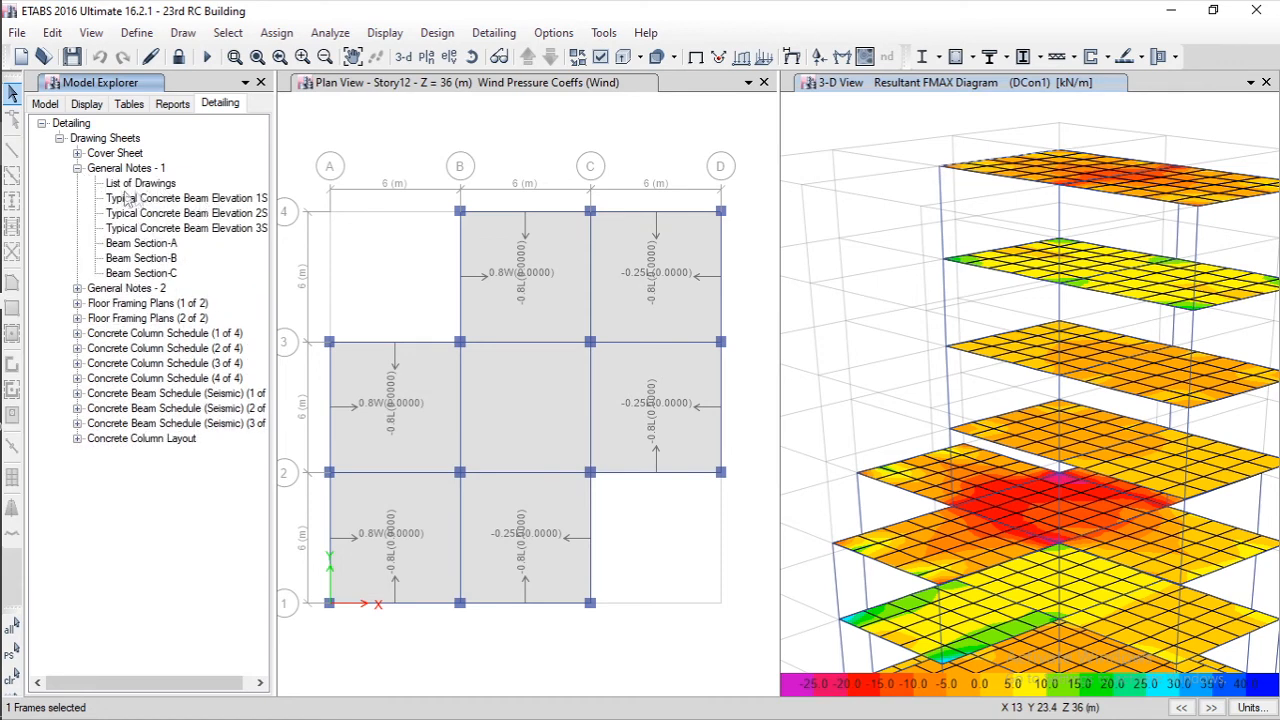
double_click(188, 203)
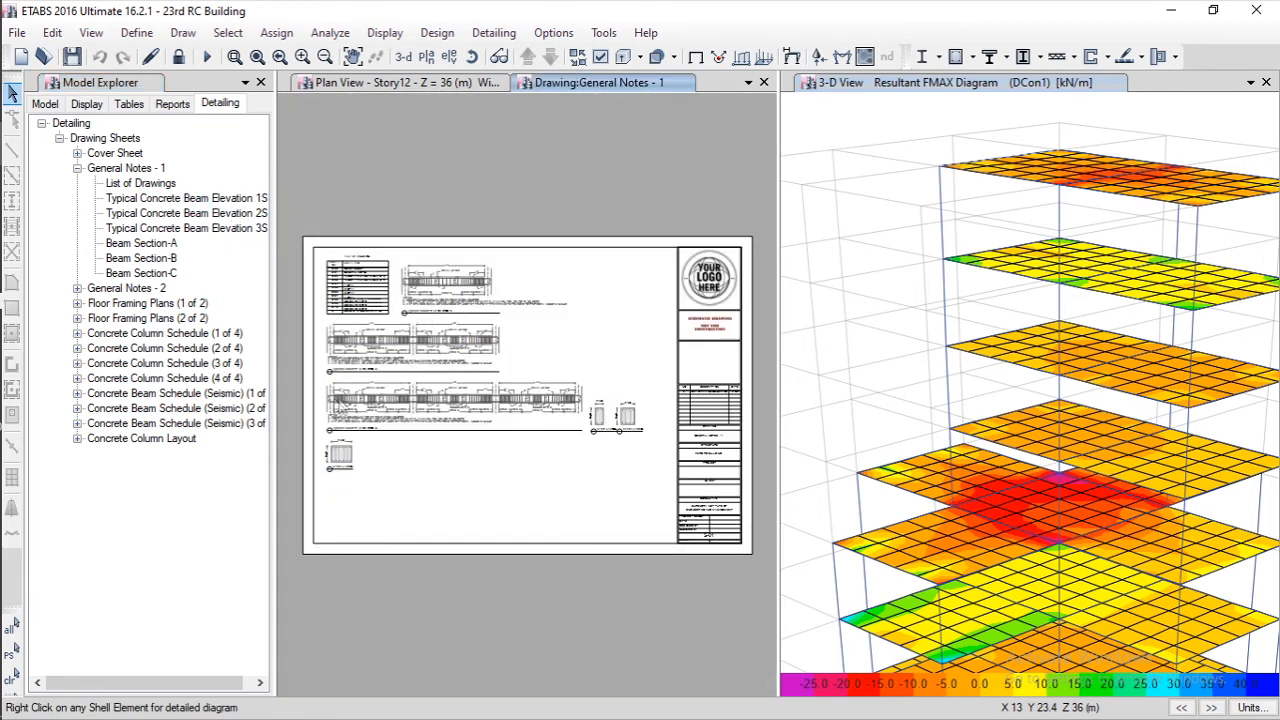
scroll(365, 395, "up", 3)
scroll(313, 338, "up", 4)
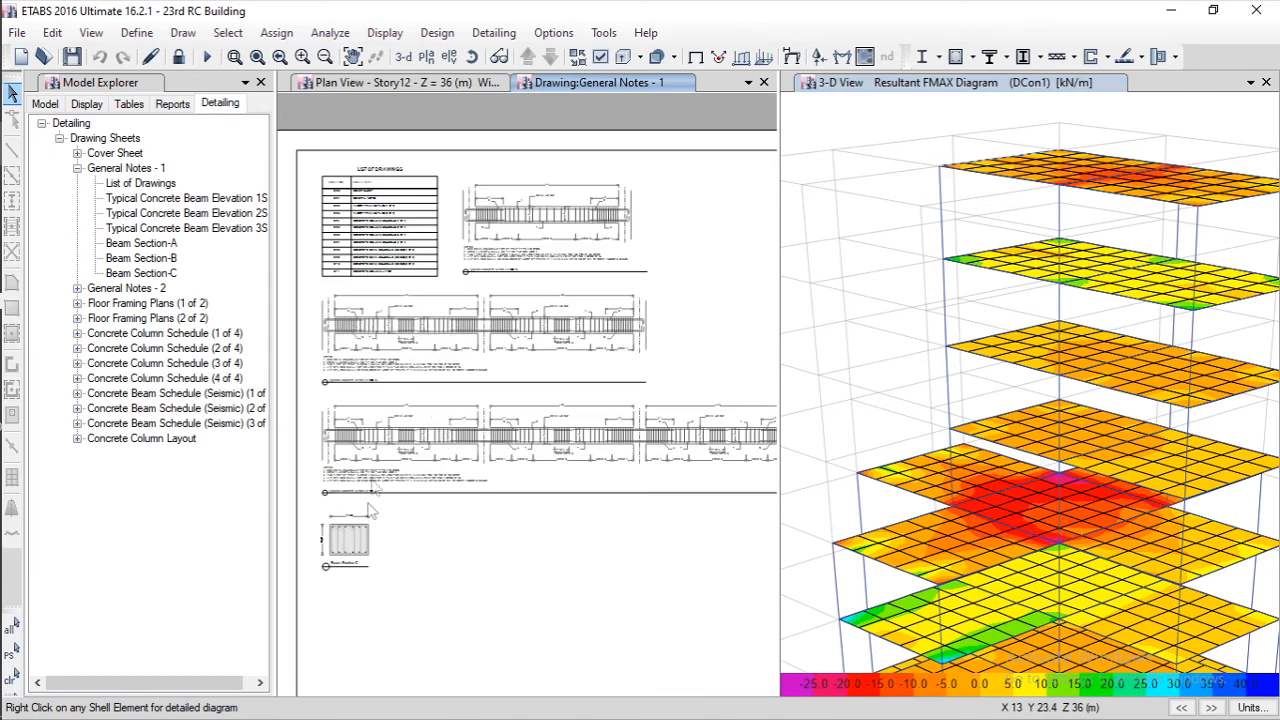
scroll(336, 556, "up", 2)
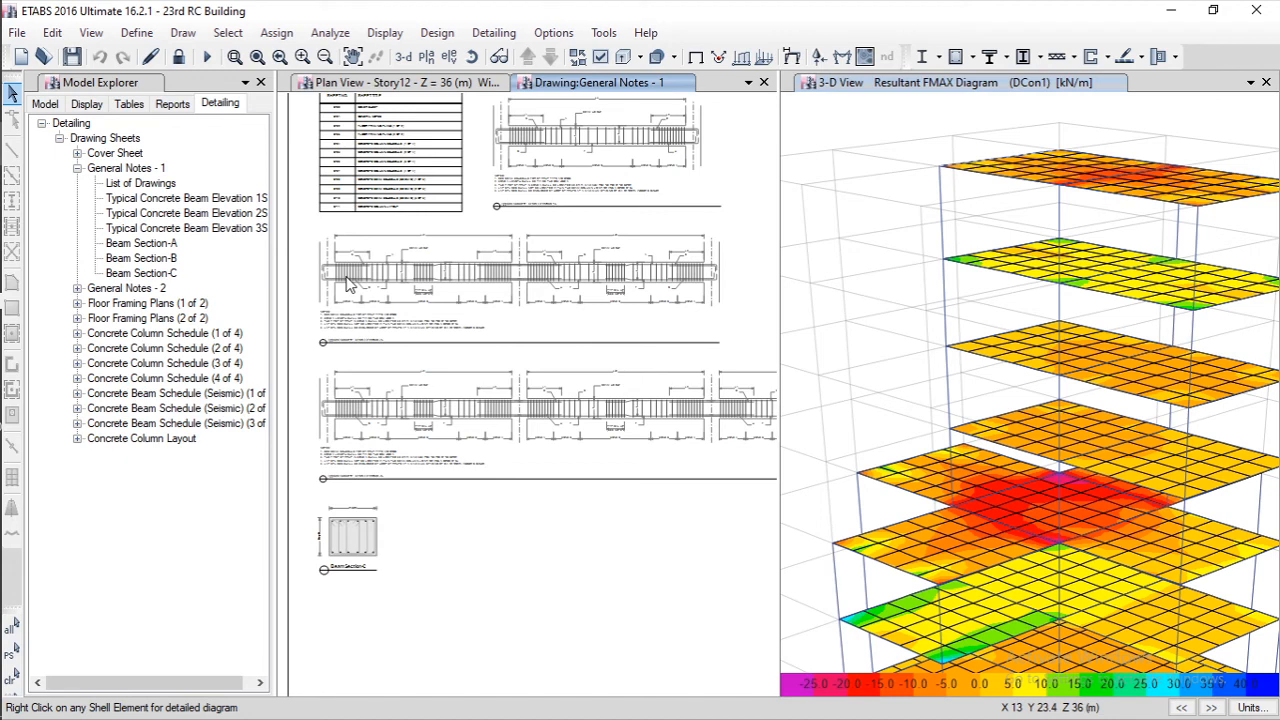
scroll(588, 148, "up", 2)
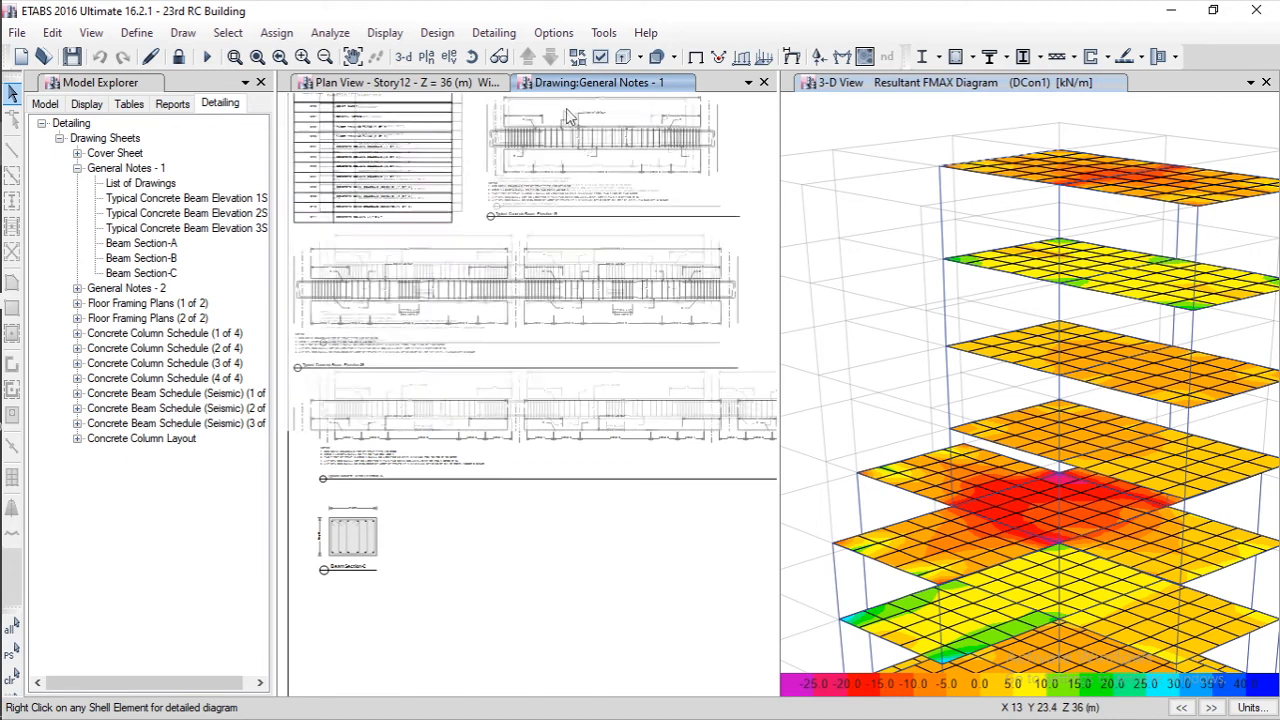
scroll(590, 150, "up", 1)
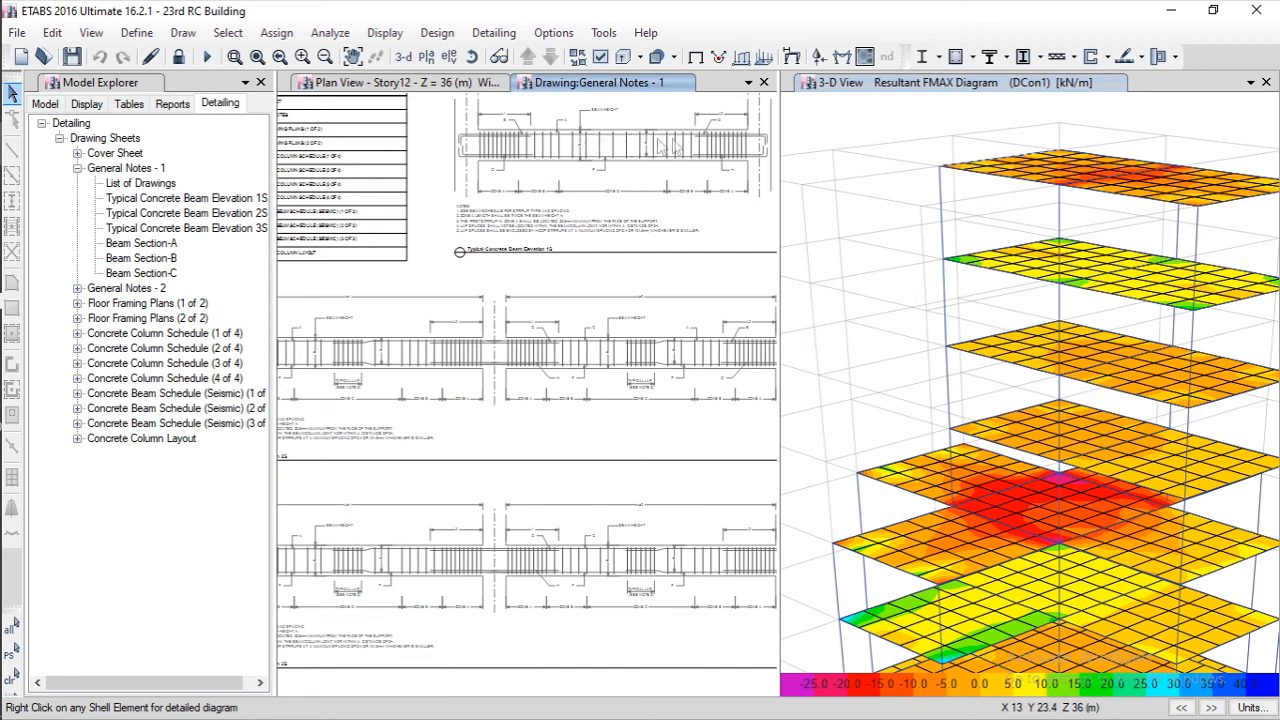
Step: Examine the Beam Section-C reinforcement detail on the General Notes - 1 sheet
scroll(660, 185, "down", 3)
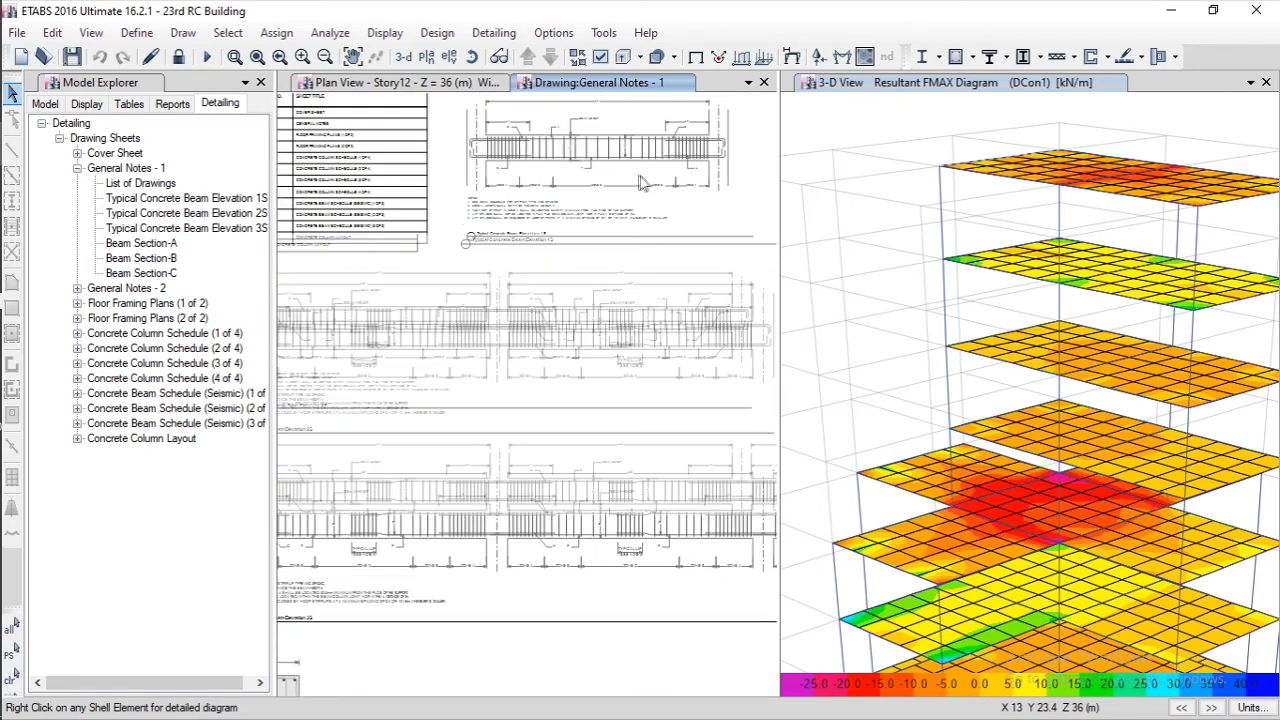
scroll(680, 195, "down", 1)
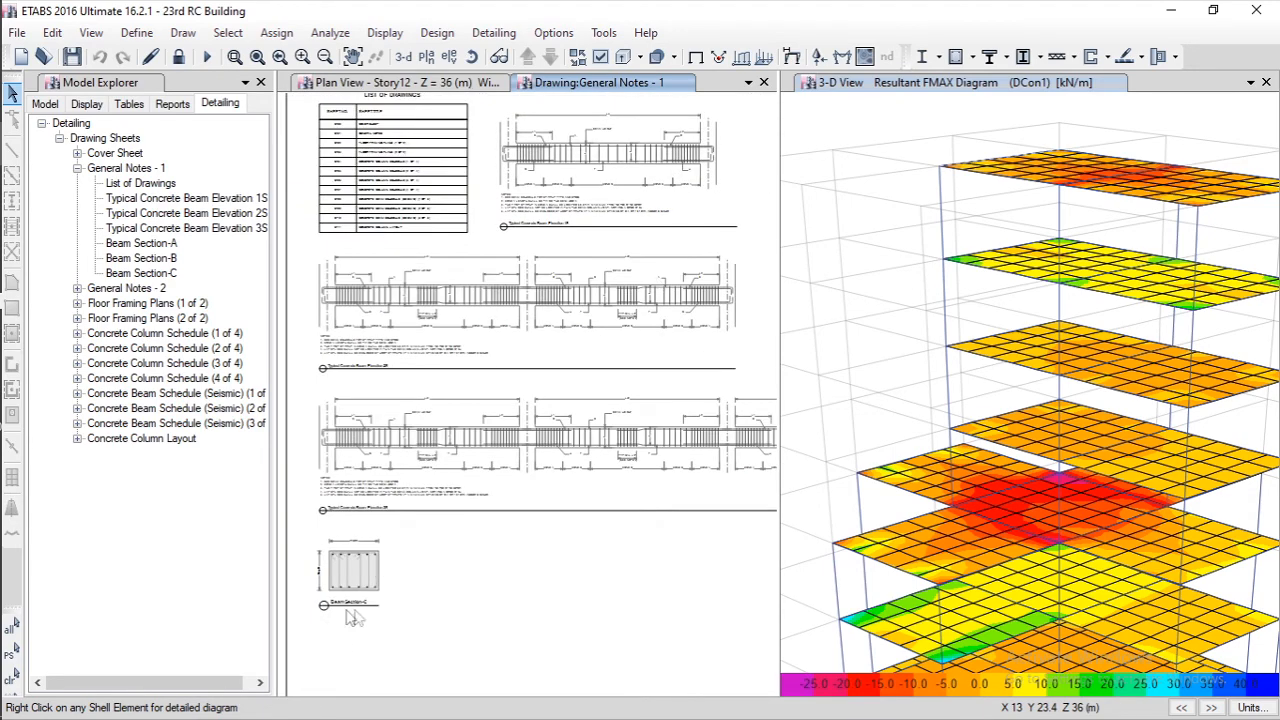
scroll(338, 614, "down", 1)
scroll(338, 614, "up", 3)
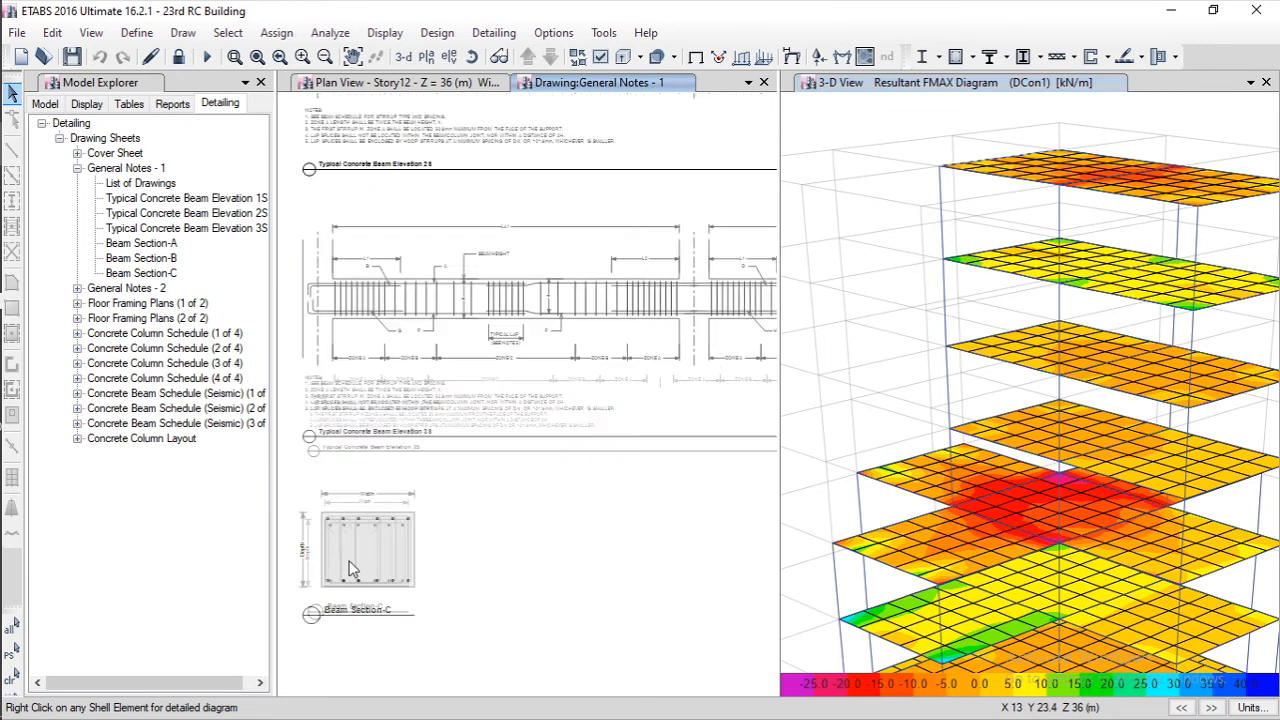
scroll(330, 577, "up", 2)
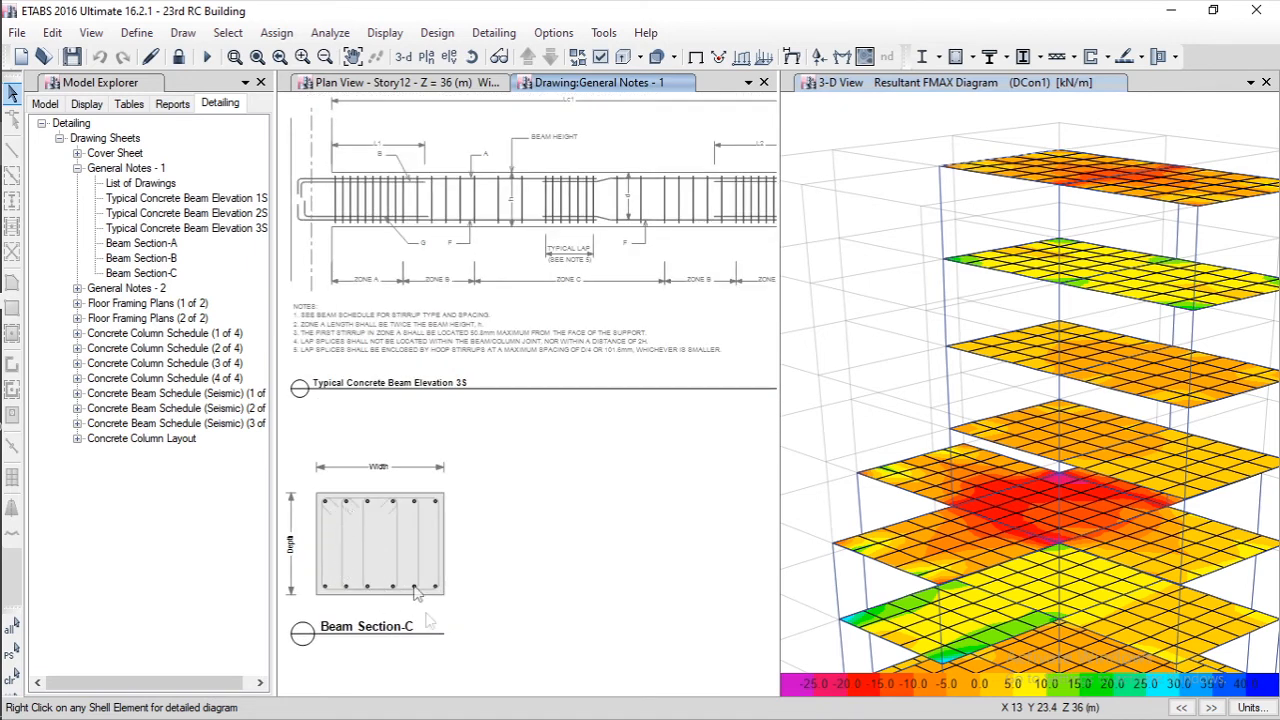
Step: Reopen the General Notes - 1 sheet from its beam section entries and examine Beam Section-A and Beam Section-B
double_click(142, 246)
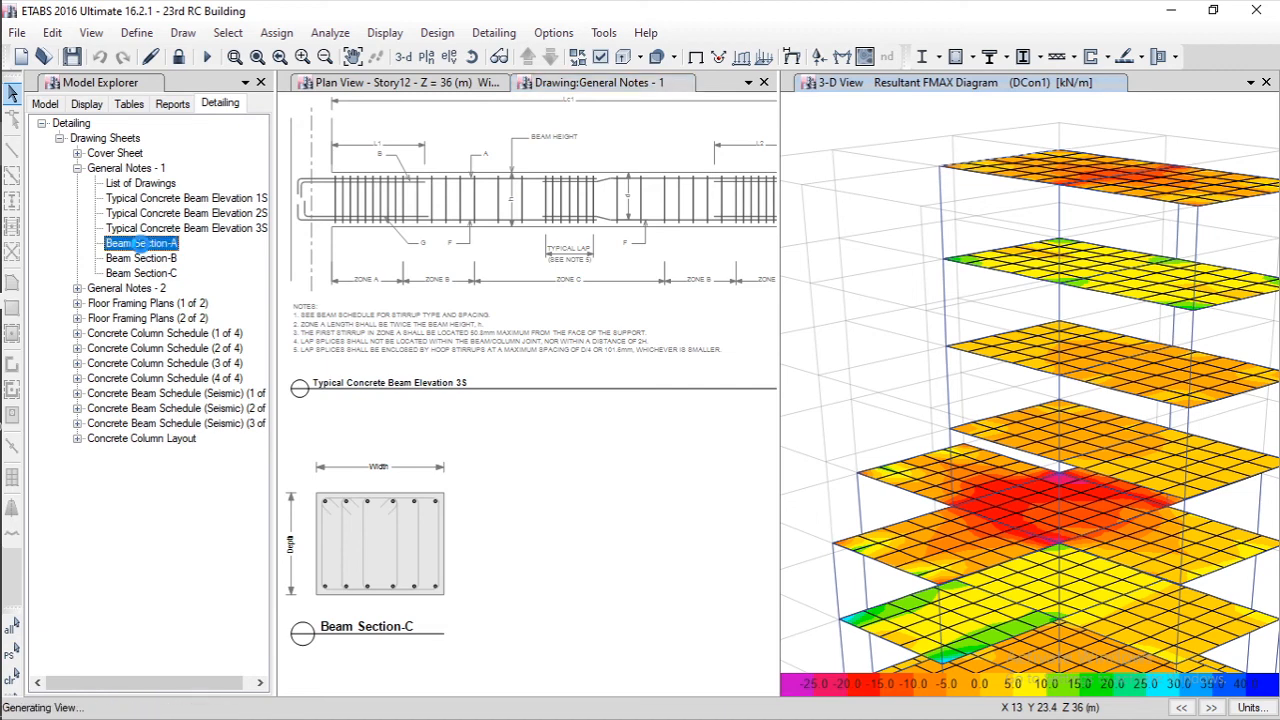
double_click(154, 270)
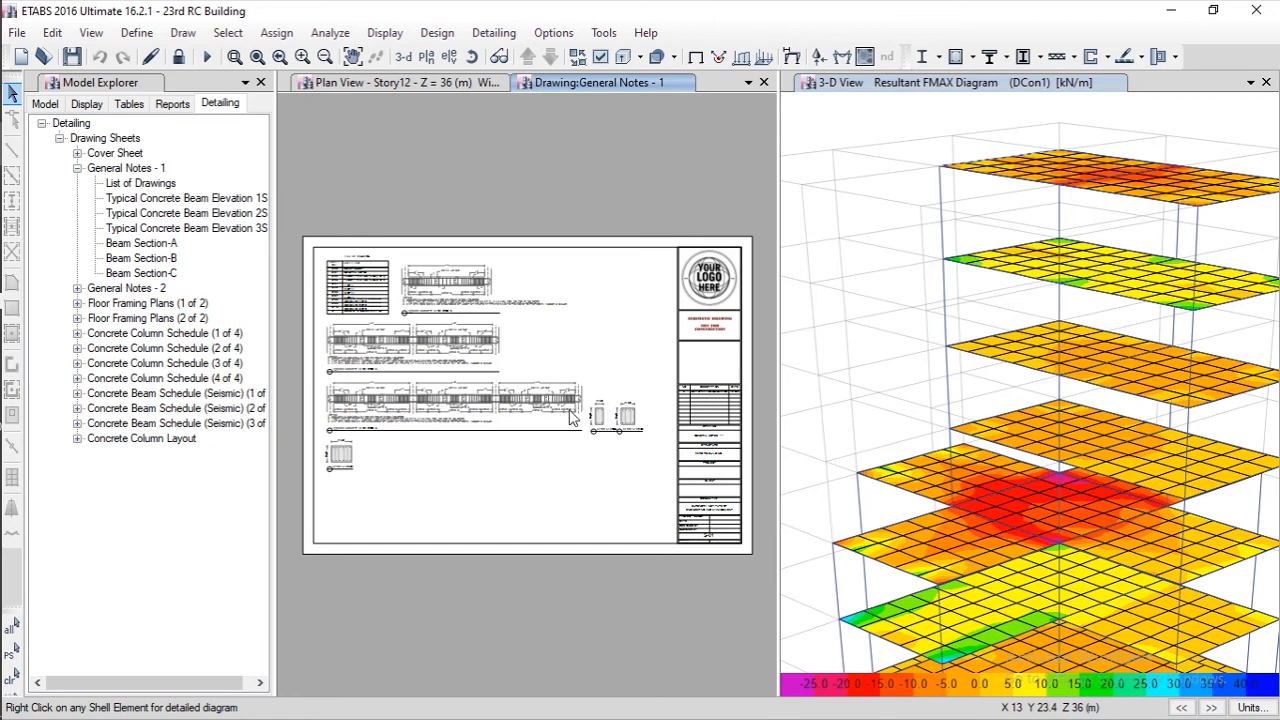
scroll(630, 437, "up", 5)
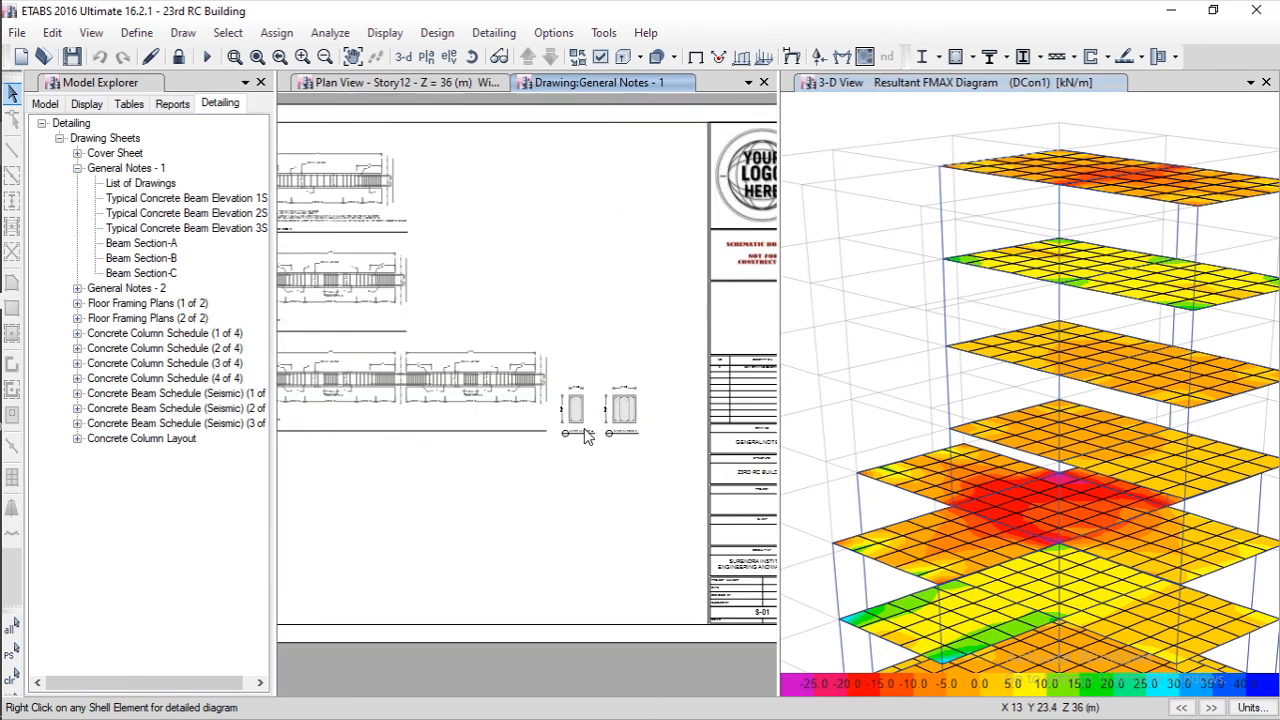
scroll(587, 437, "up", 1)
scroll(616, 437, "up", 4)
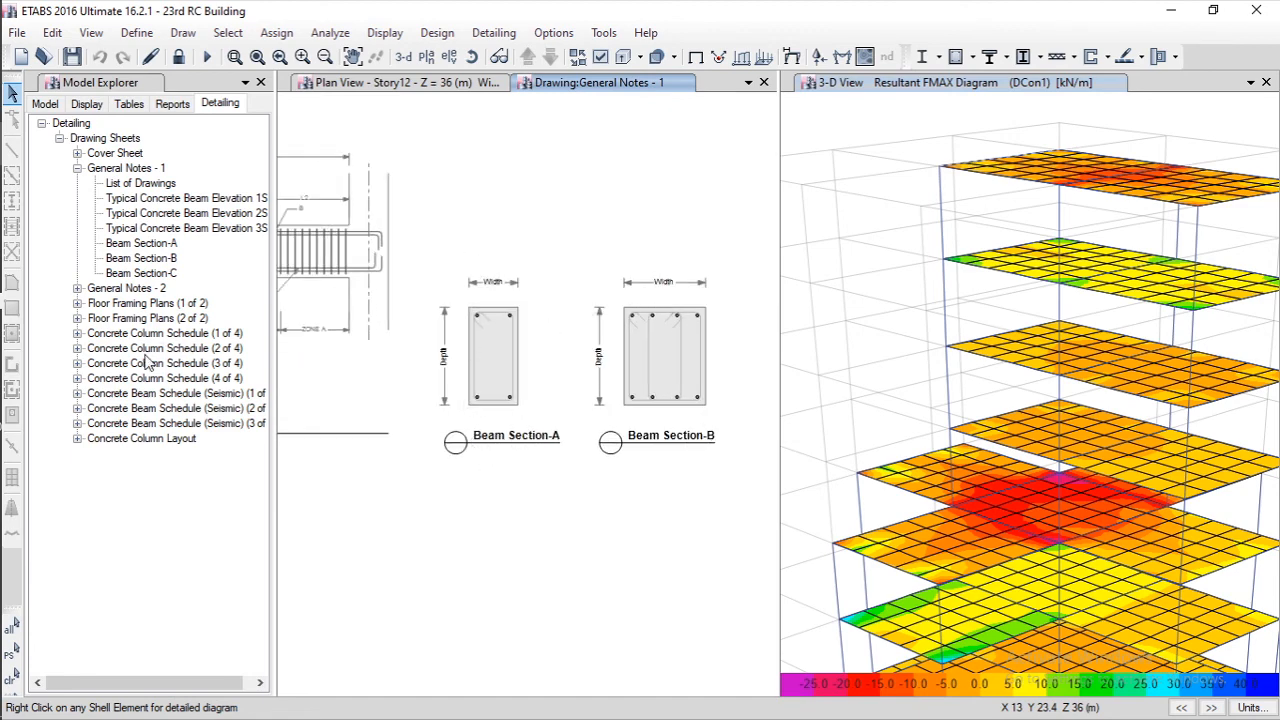
Step: Open the Floor Framing Plans (1 of 2) sheet and examine the Story19 framing plan
left_click(77, 168)
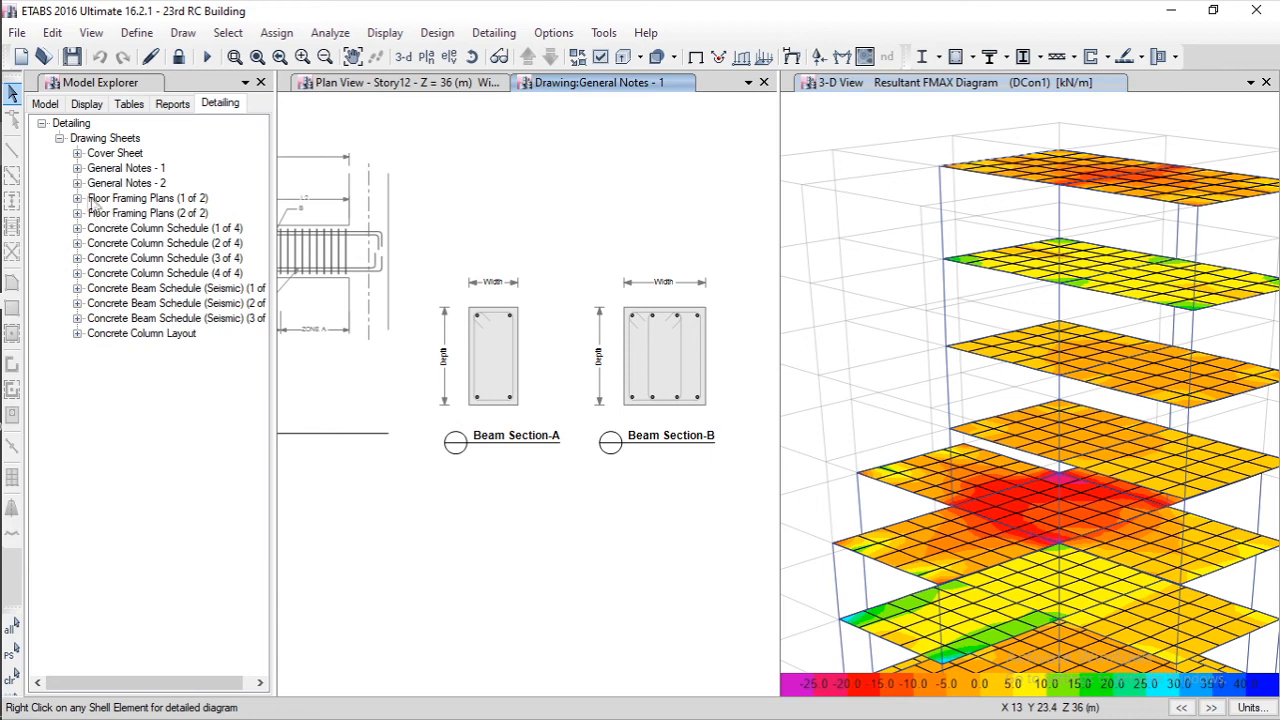
left_click(78, 199)
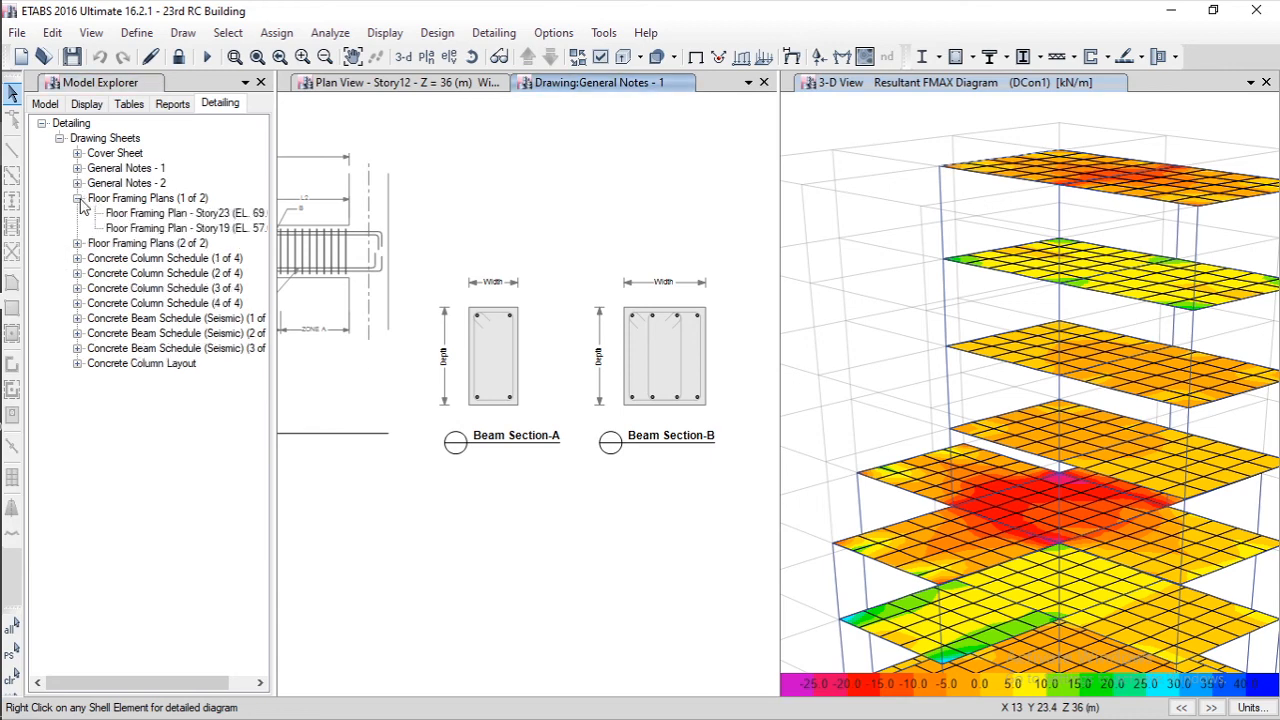
double_click(190, 231)
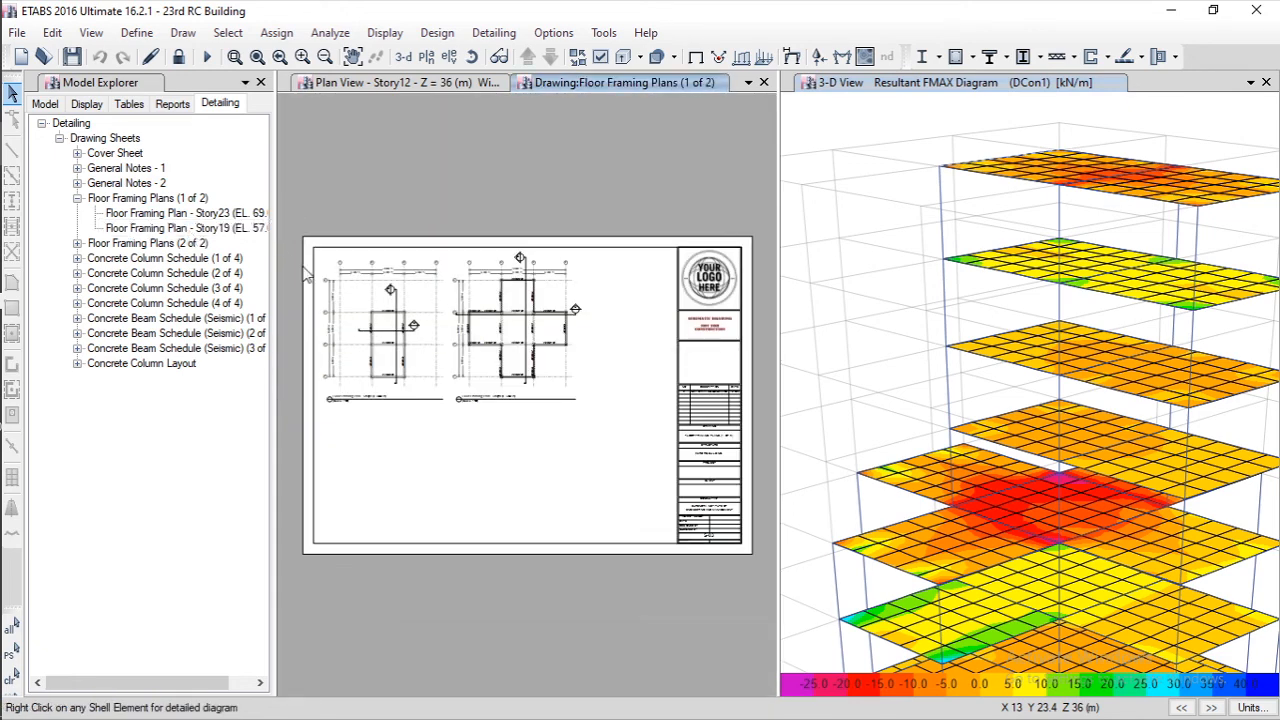
scroll(450, 333, "up", 5)
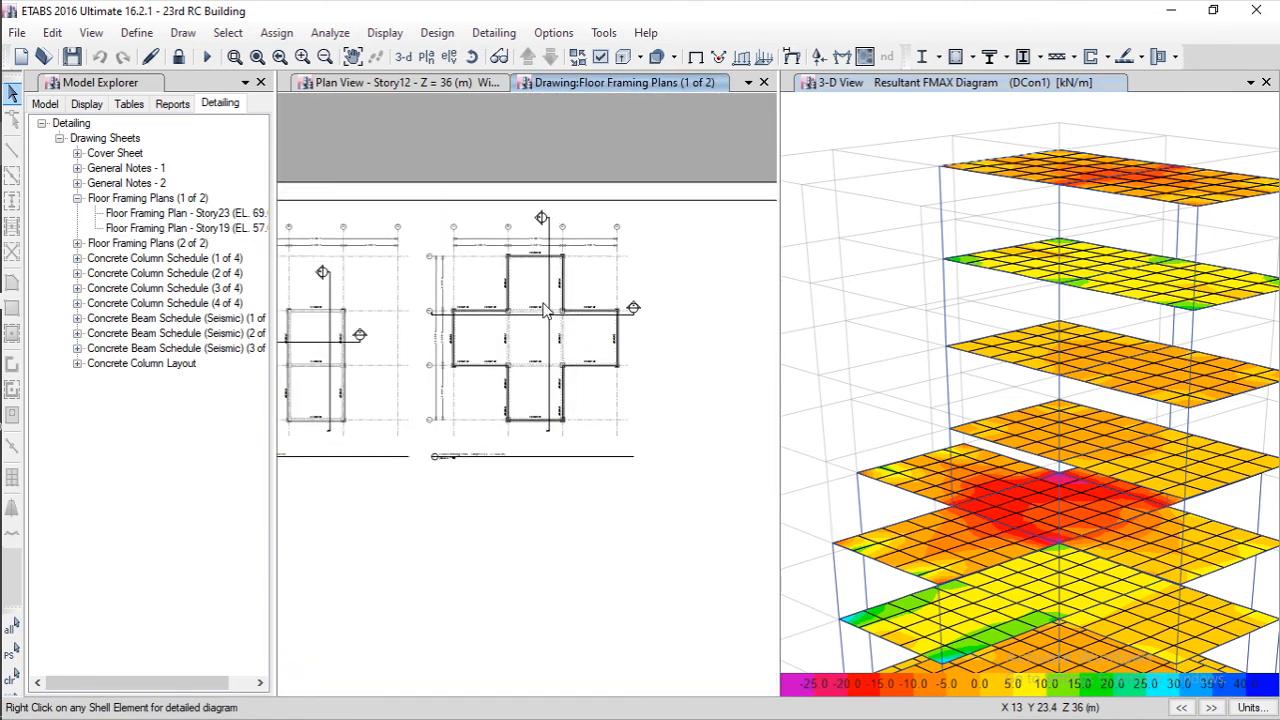
scroll(488, 316, "up", 2)
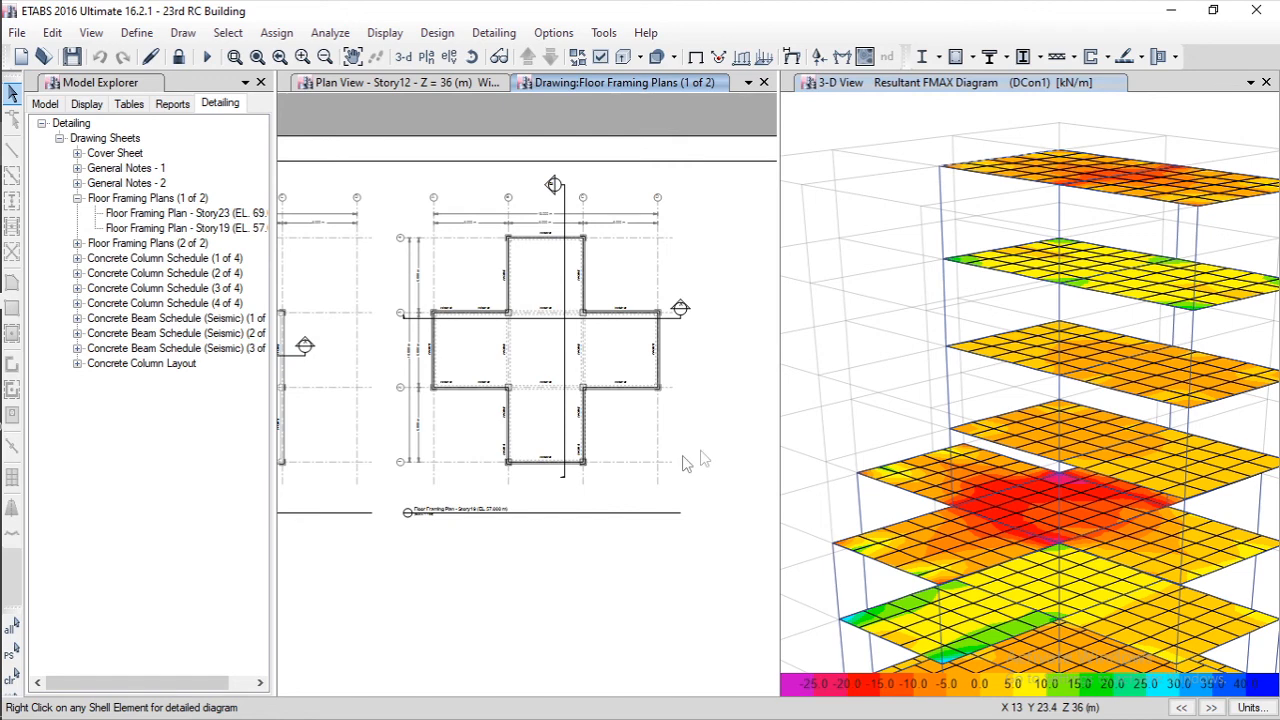
Step: Open the Concrete Column Schedule (2 of 4) sheet and examine the column sizes, reinforcing and tie zones by story
left_click(77, 198)
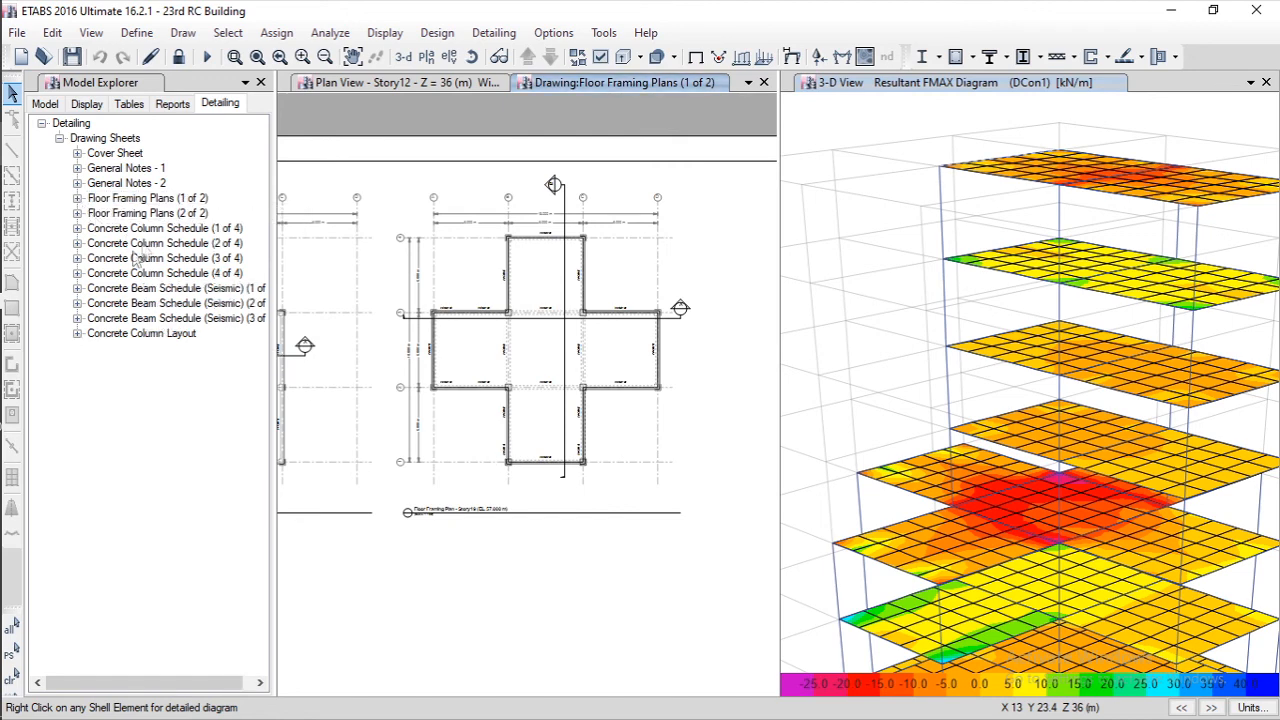
left_click(77, 243)
double_click(190, 260)
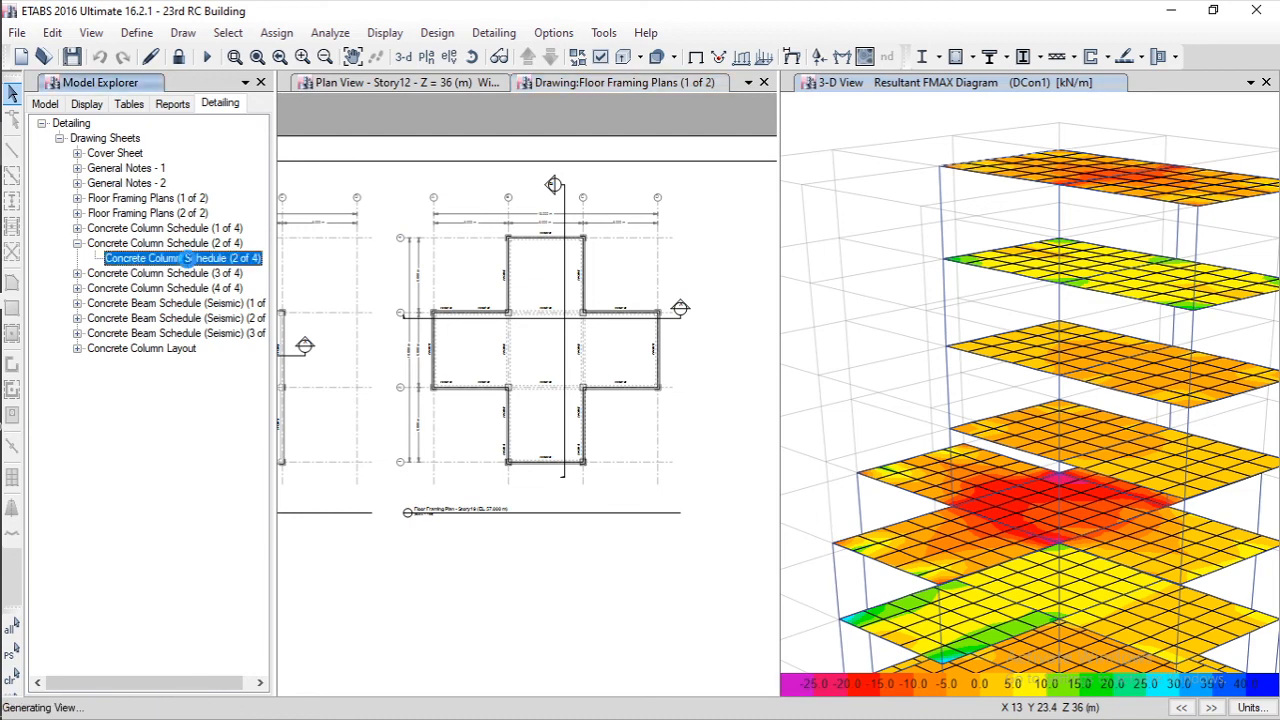
scroll(338, 350, "up", 3)
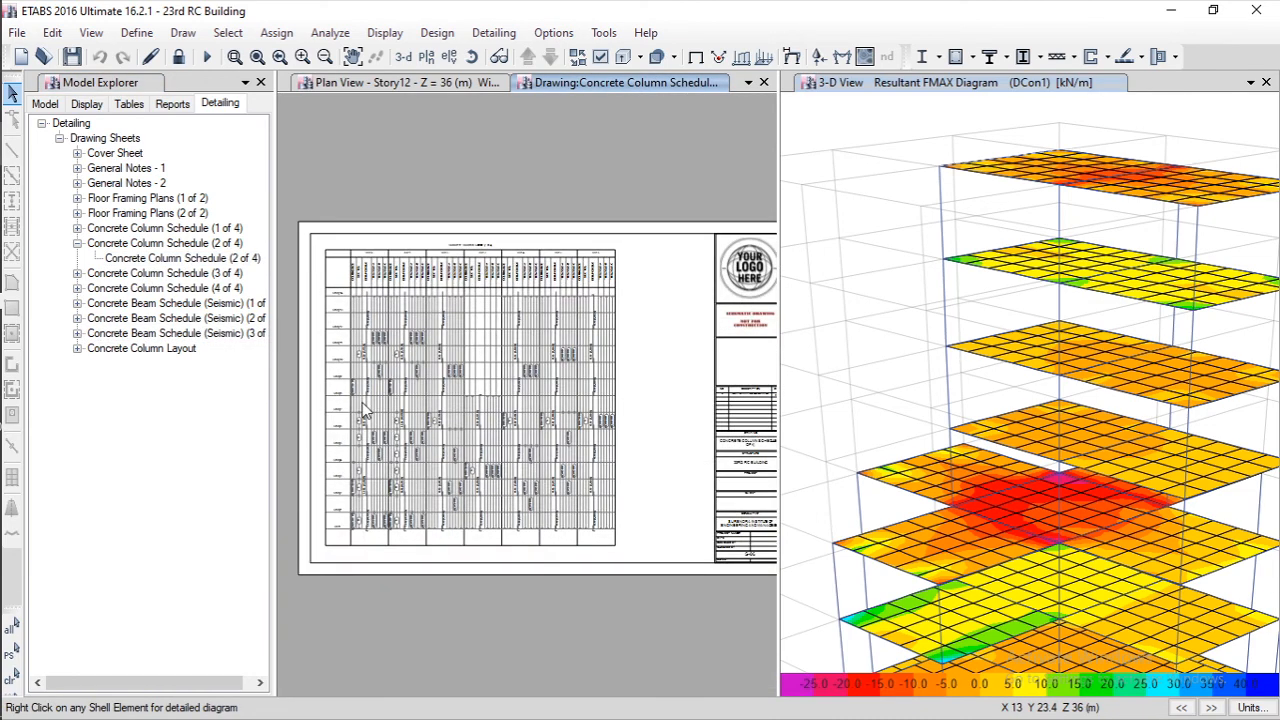
scroll(333, 337, "up", 5)
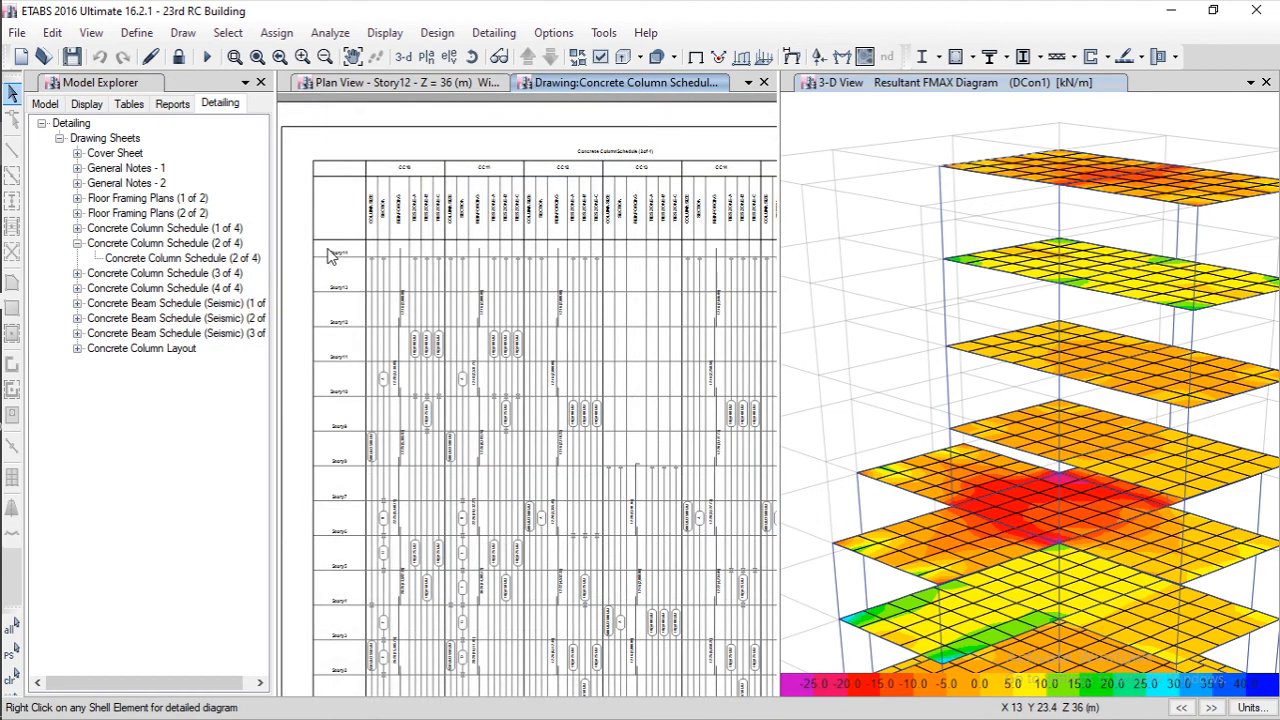
scroll(340, 262, "up", 4)
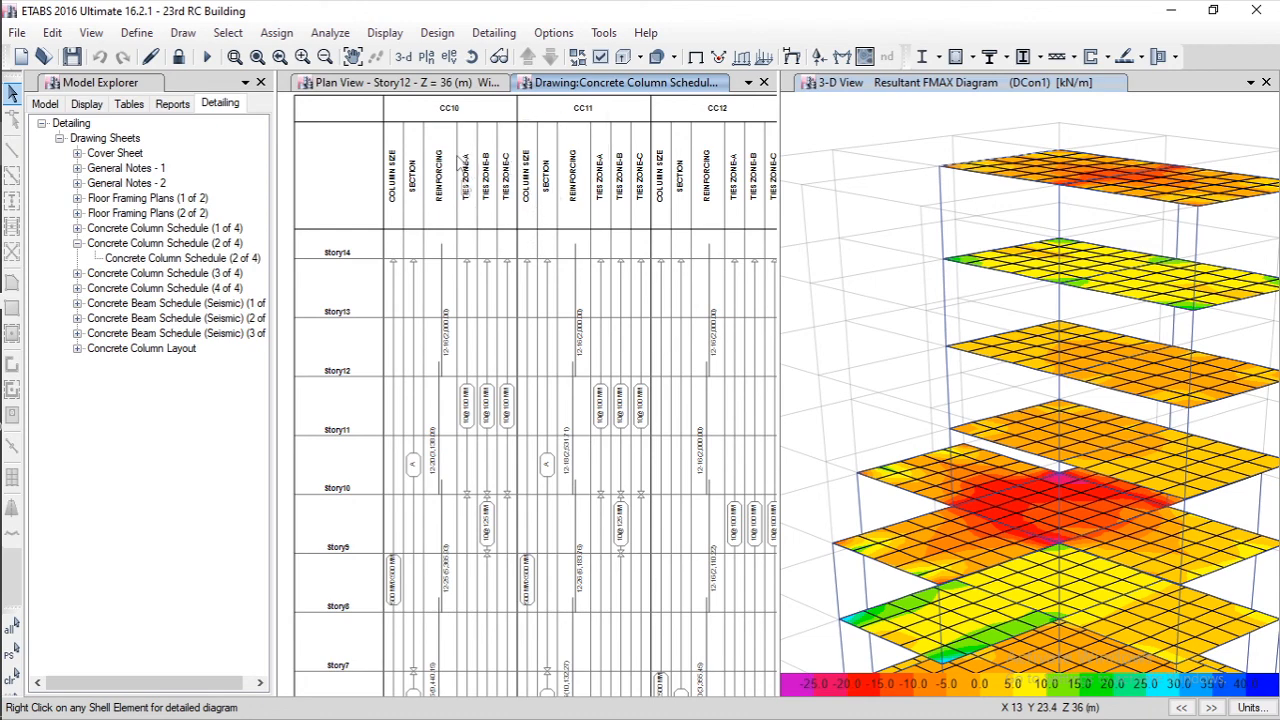
scroll(455, 195, "down", 3)
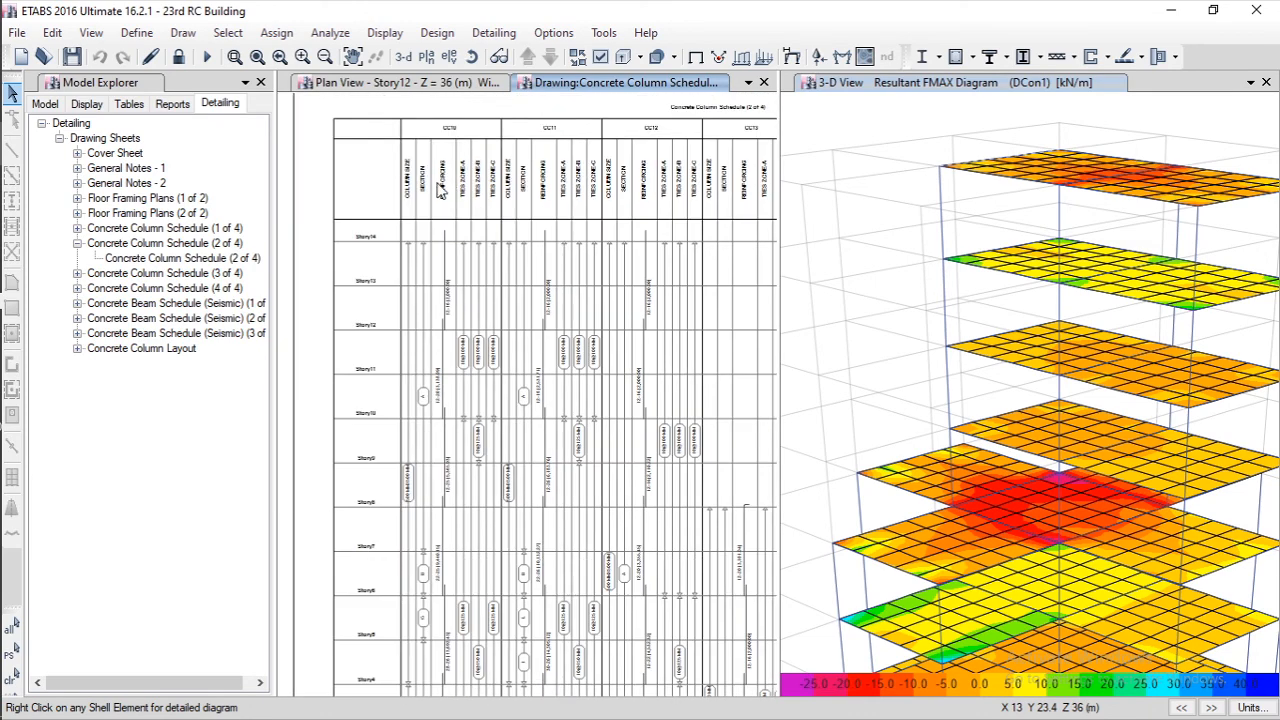
scroll(441, 193, "down", 2)
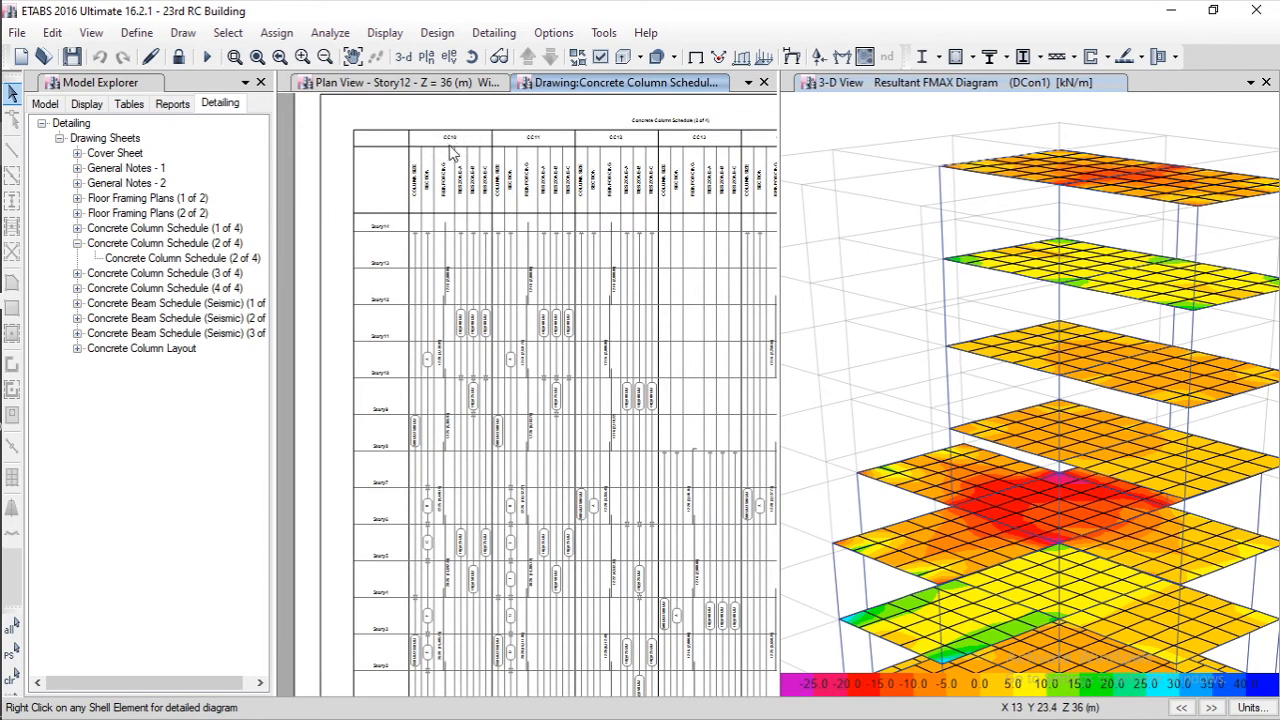
scroll(424, 172, "down", 4)
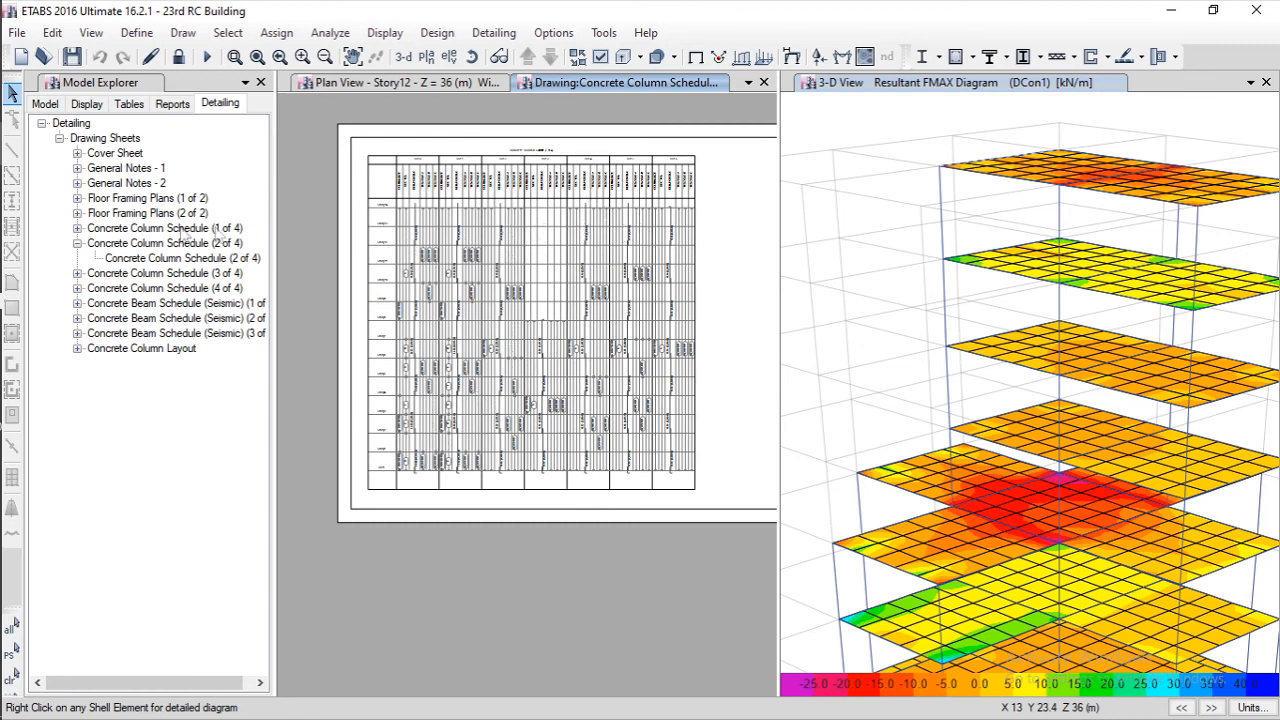
left_click(78, 244)
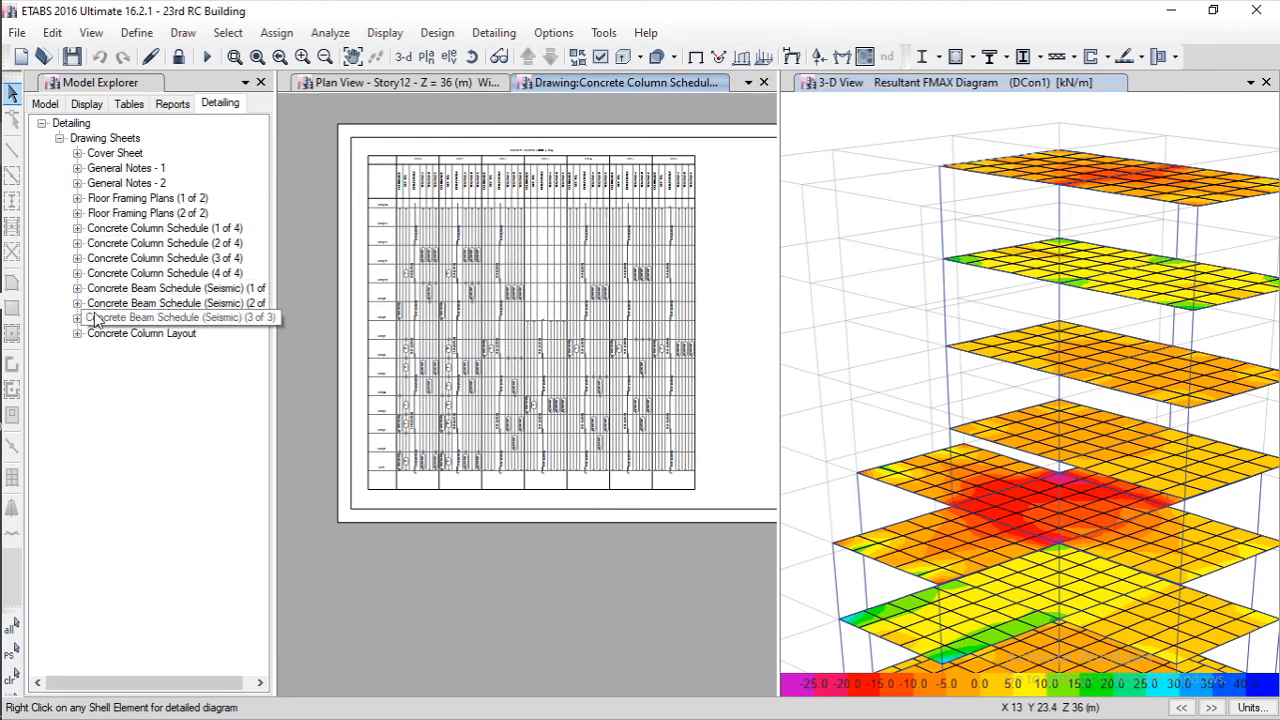
Step: Open the Concrete Column Layout - Base sheet and examine the column grid and its dimensions
left_click(78, 228)
left_click(78, 228)
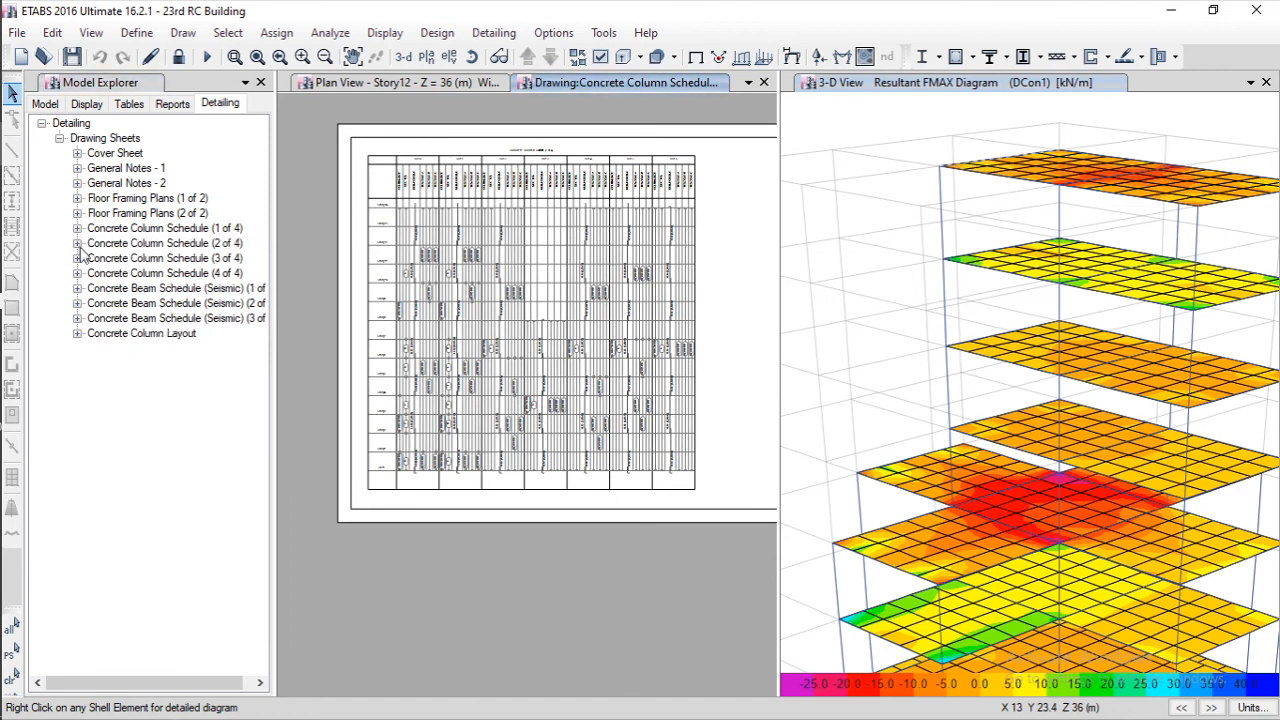
left_click(78, 333)
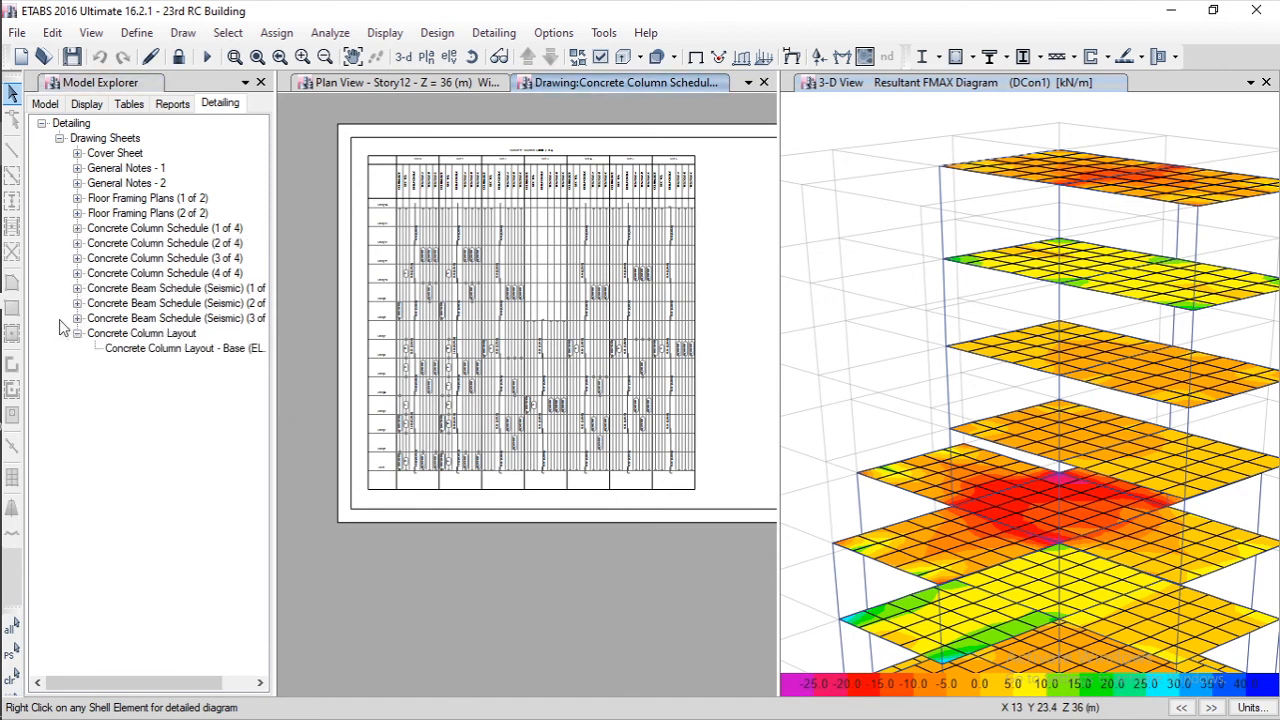
double_click(160, 350)
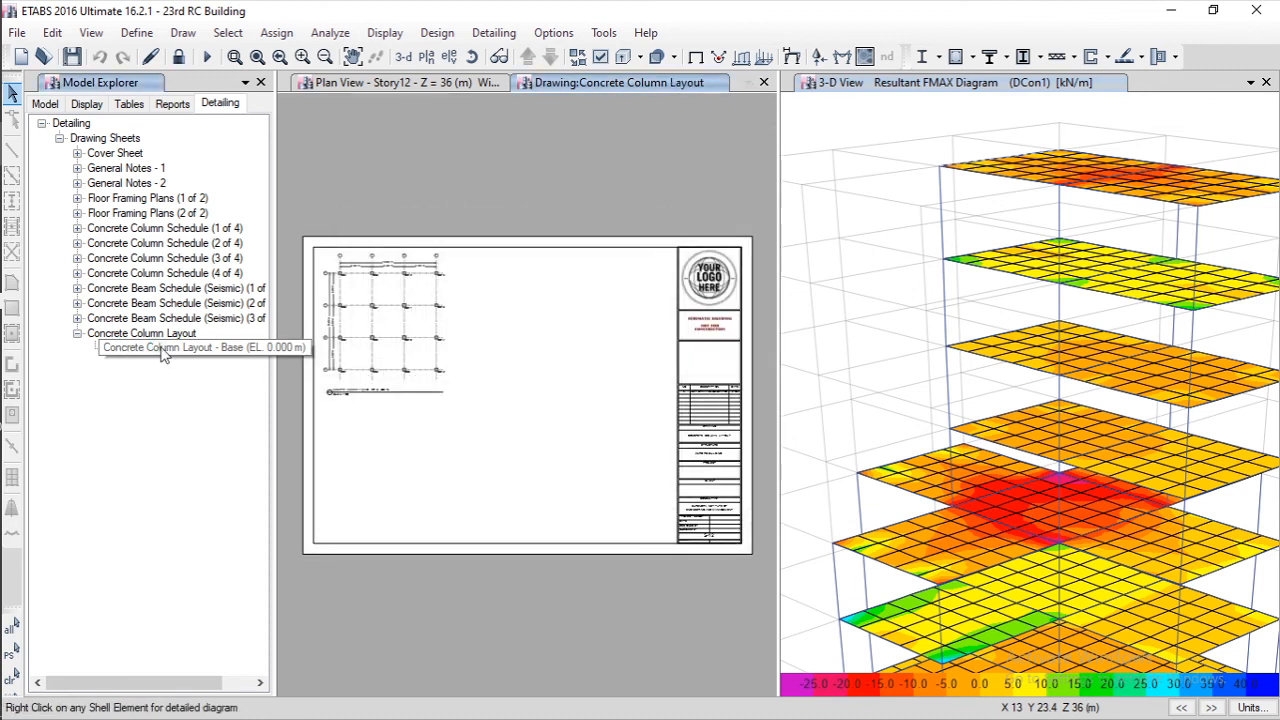
scroll(325, 272, "up", 6)
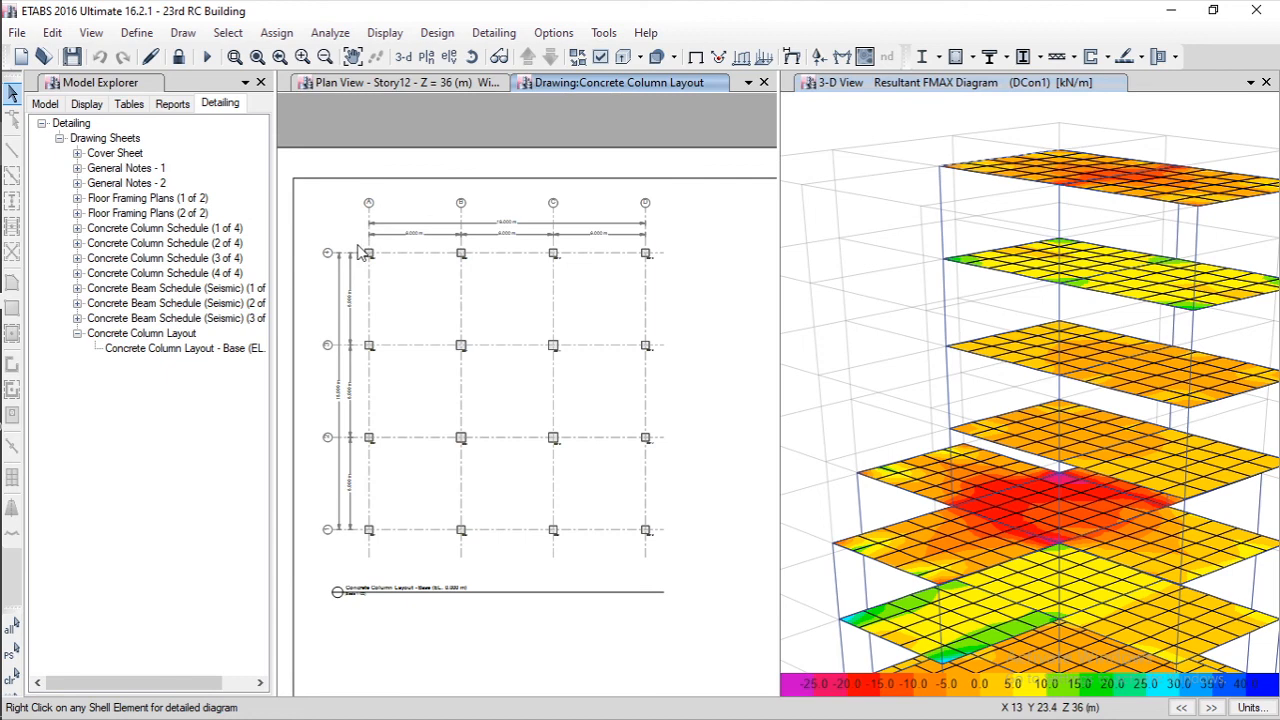
scroll(327, 240, "up", 2)
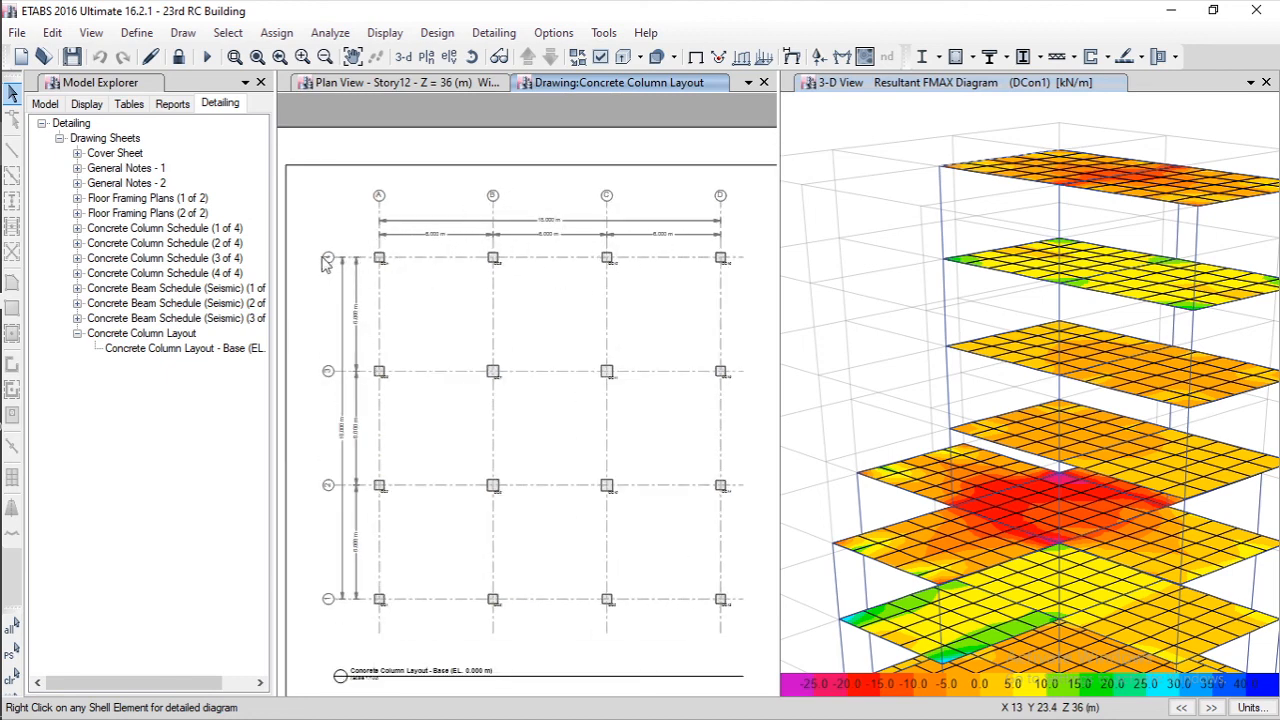
scroll(333, 268, "down", 1)
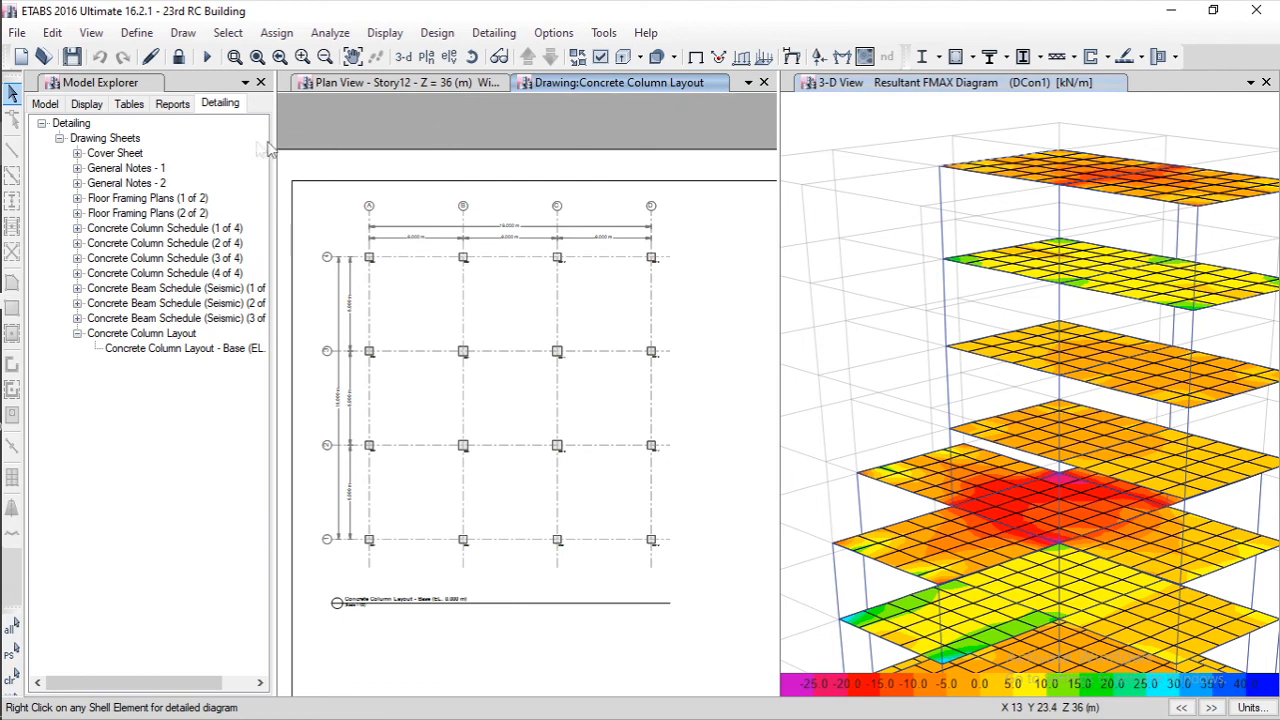
Step: Collapse the drawing sheets list, close the column layout drawing, and select the Project Report among the available reports
double_click(120, 140)
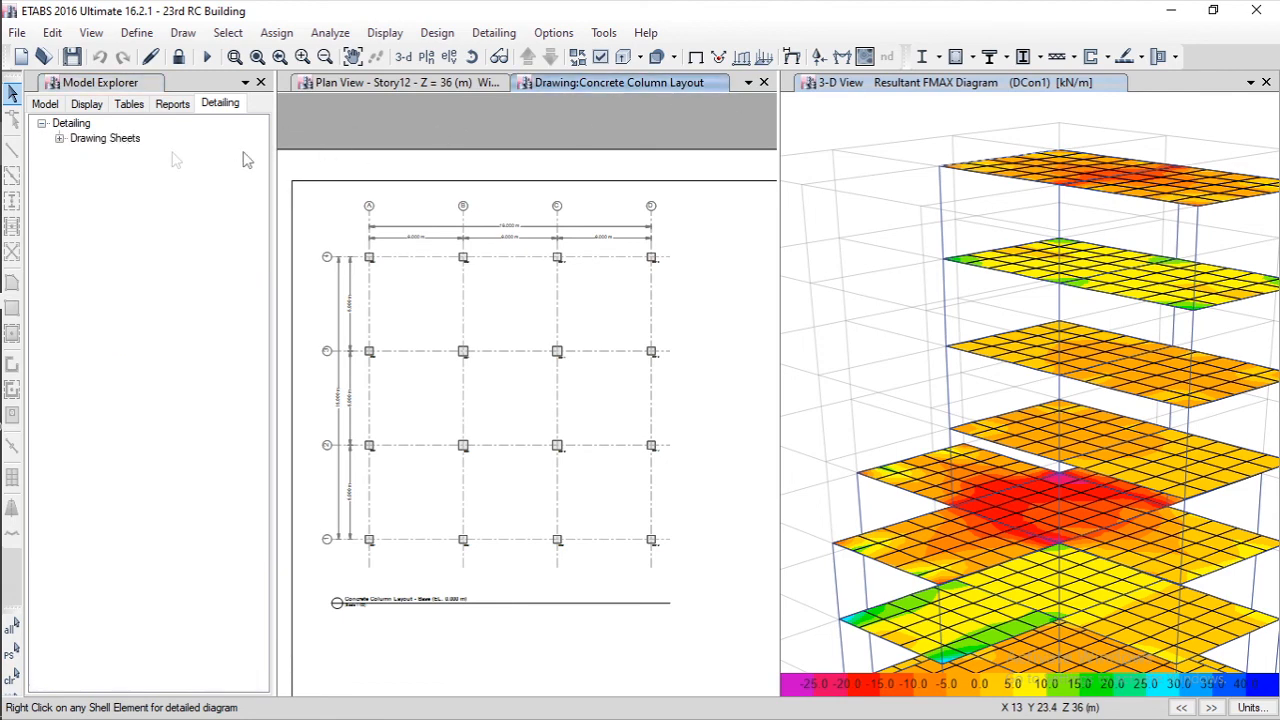
left_click(764, 82)
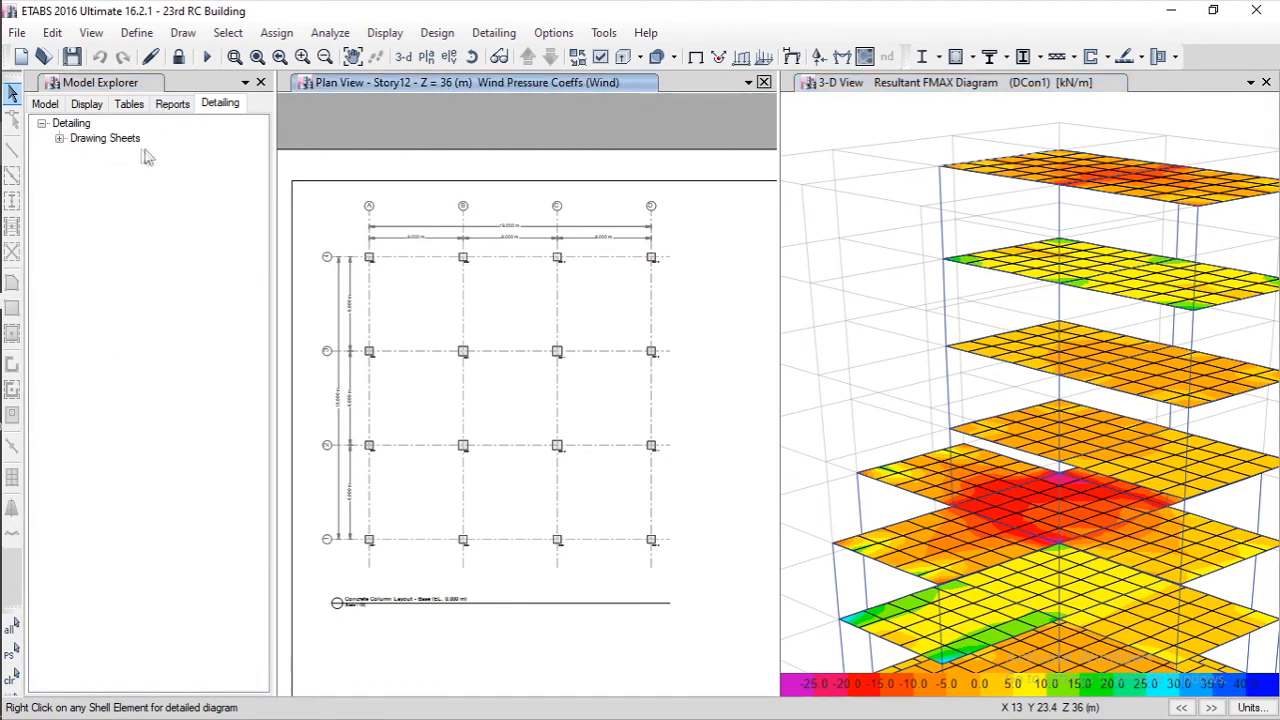
left_click(178, 120)
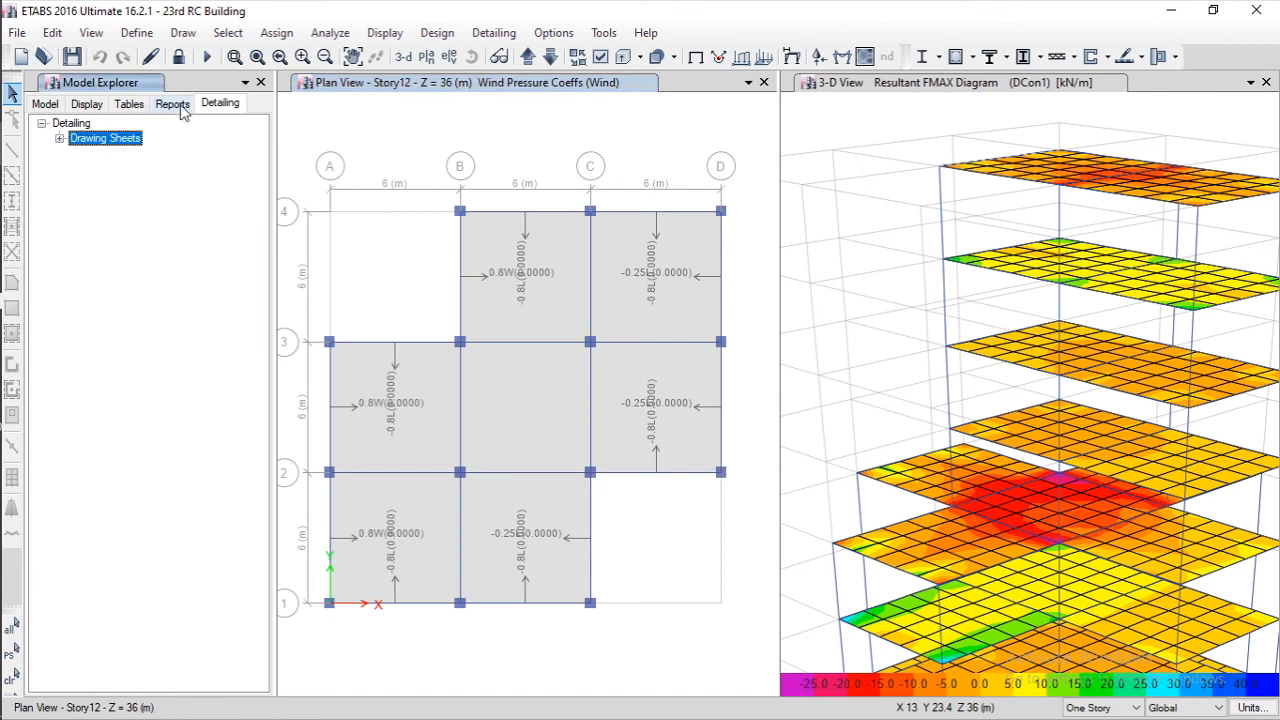
left_click(182, 110)
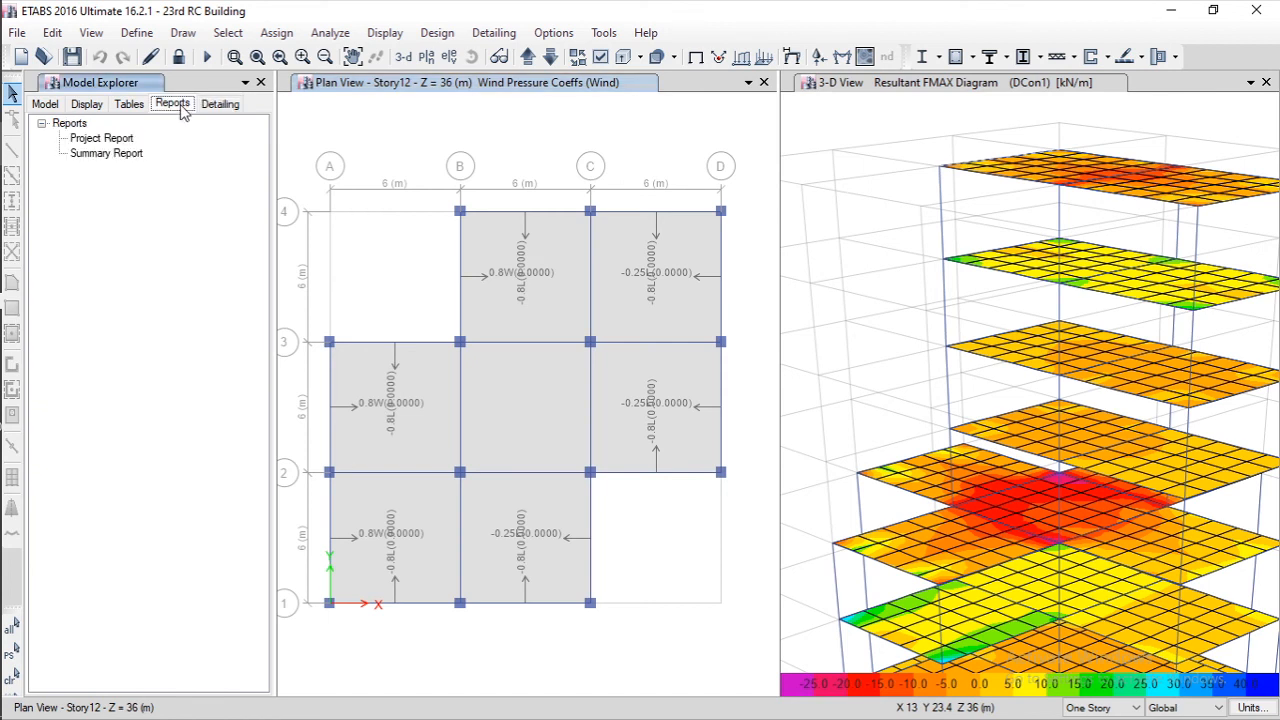
left_click(100, 140)
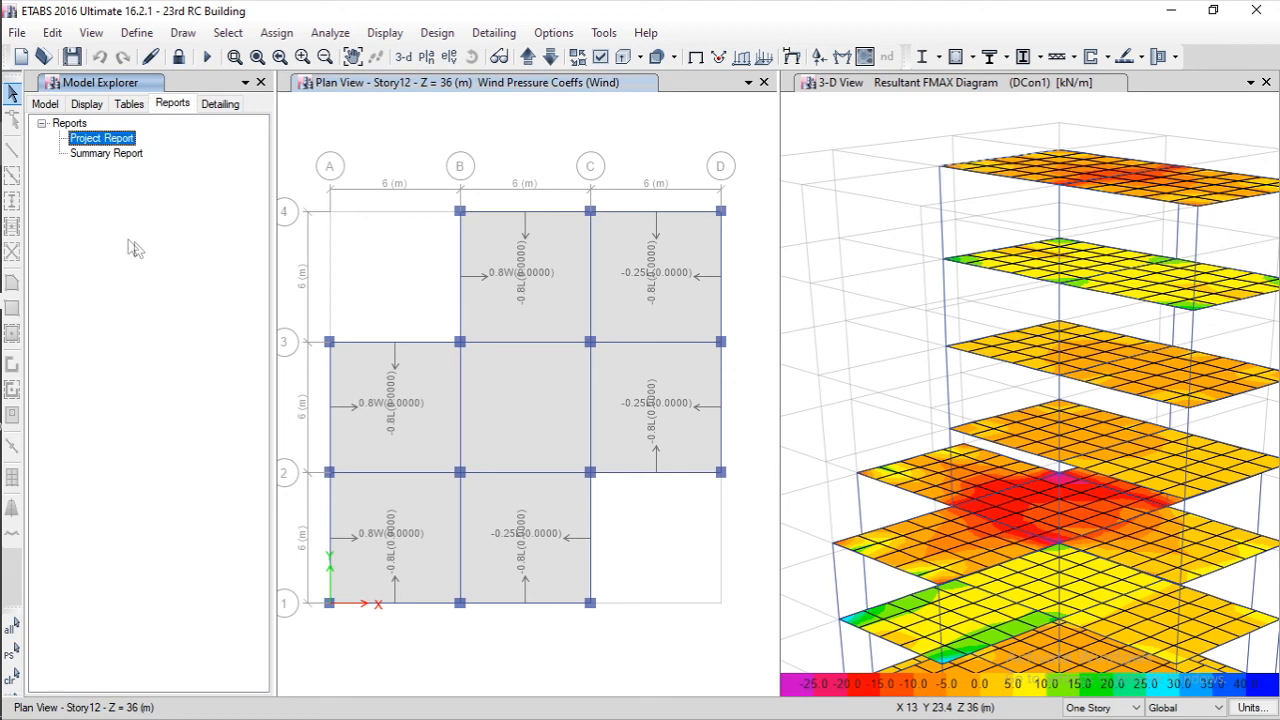